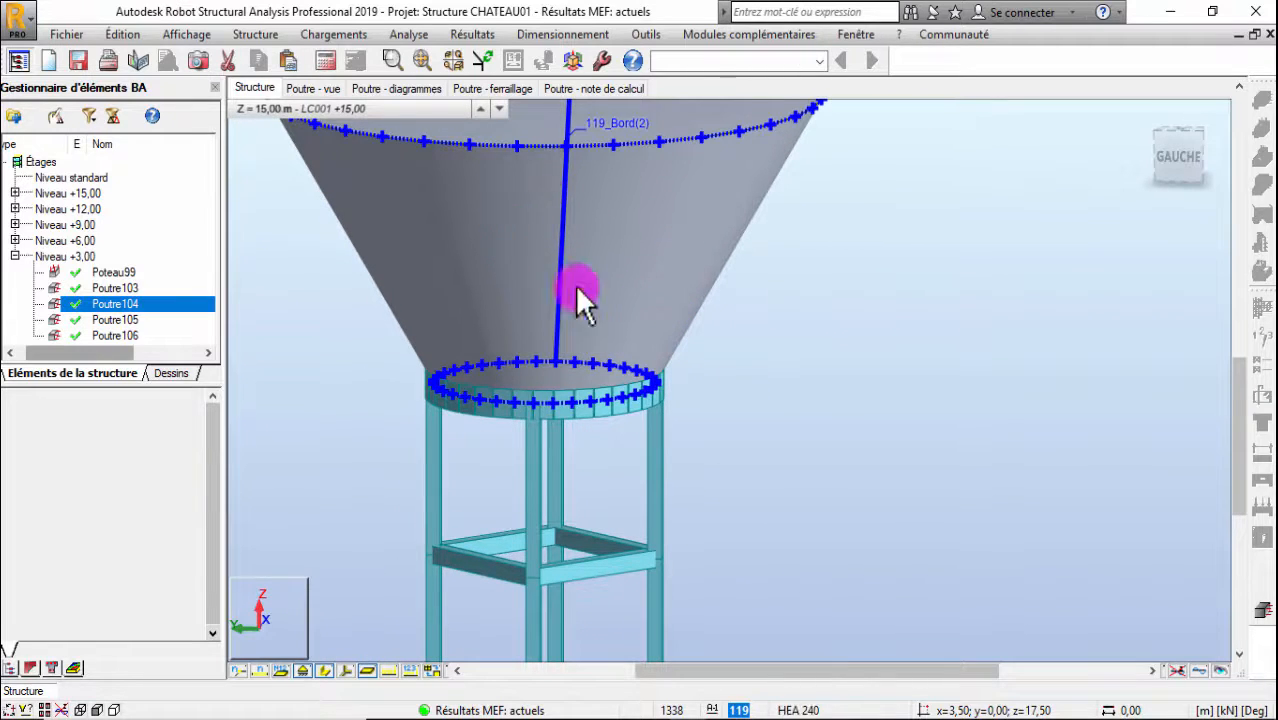
{"action": "scroll", "coordinate": [681, 304], "scroll_direction": "up", "scroll_amount": 2}
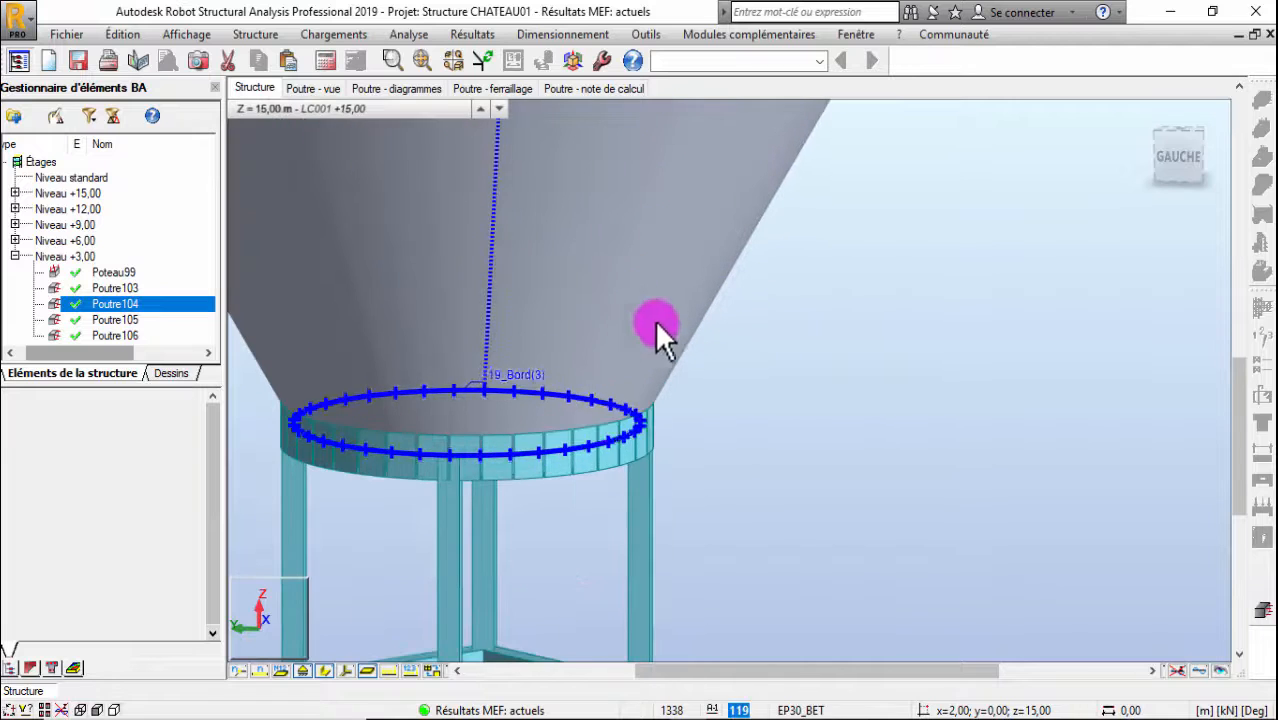
{"action": "scroll", "coordinate": [654, 320], "scroll_direction": "down", "scroll_amount": 3}
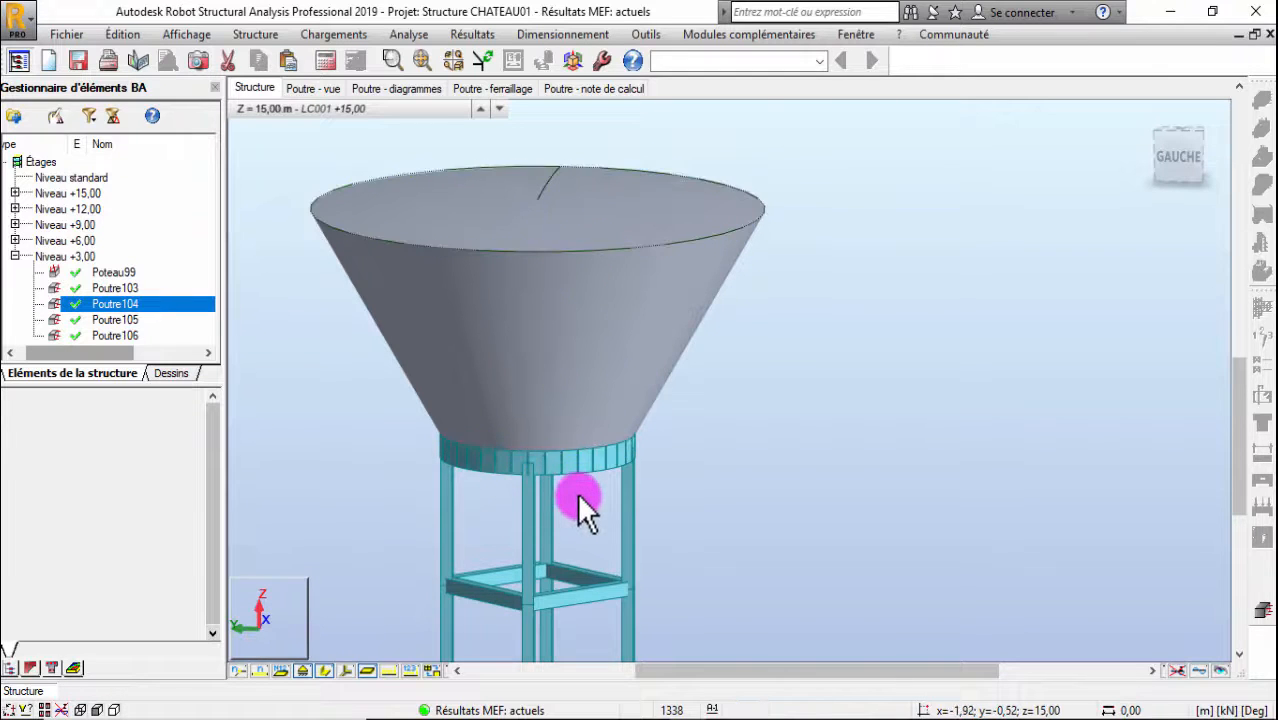
{"action": "scroll", "coordinate": [579, 492], "scroll_direction": "up", "scroll_amount": 3}
{"action": "scroll", "coordinate": [599, 529], "scroll_direction": "down", "scroll_amount": 3}
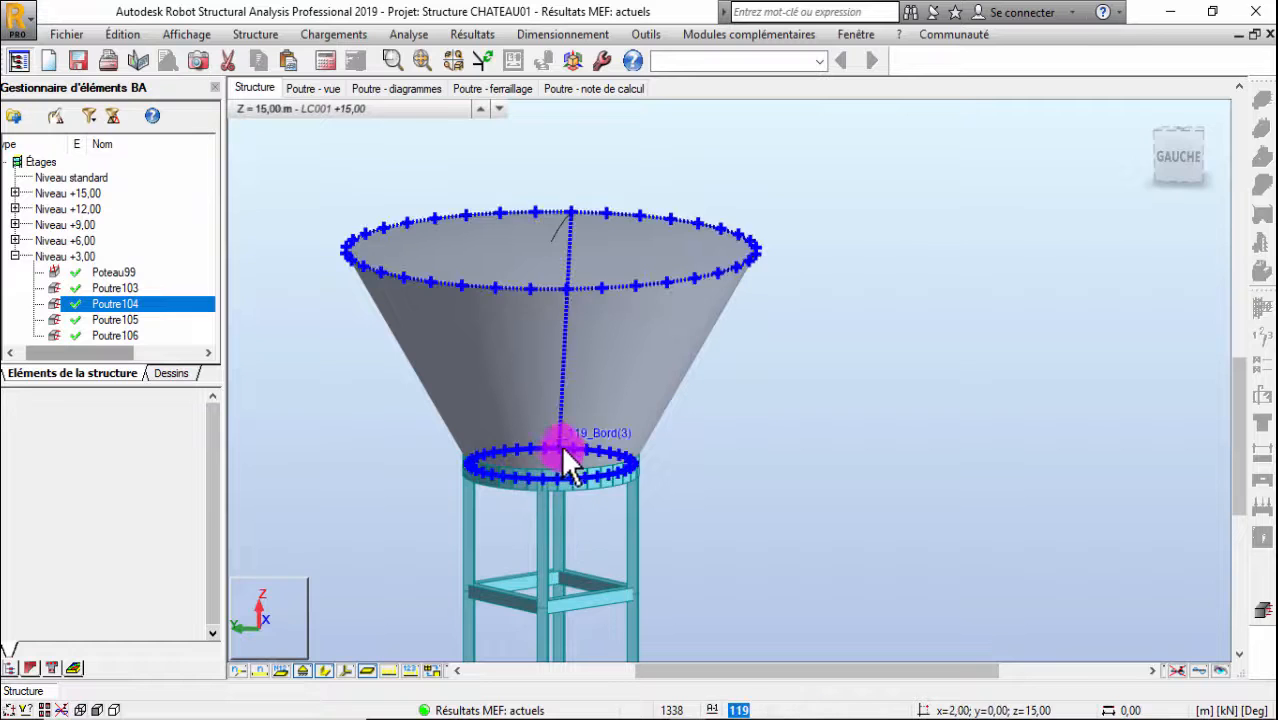
Select the circular bottom slab inside the ring beam beneath the conical tank
{"action": "right_click", "coordinate": [855, 350]}
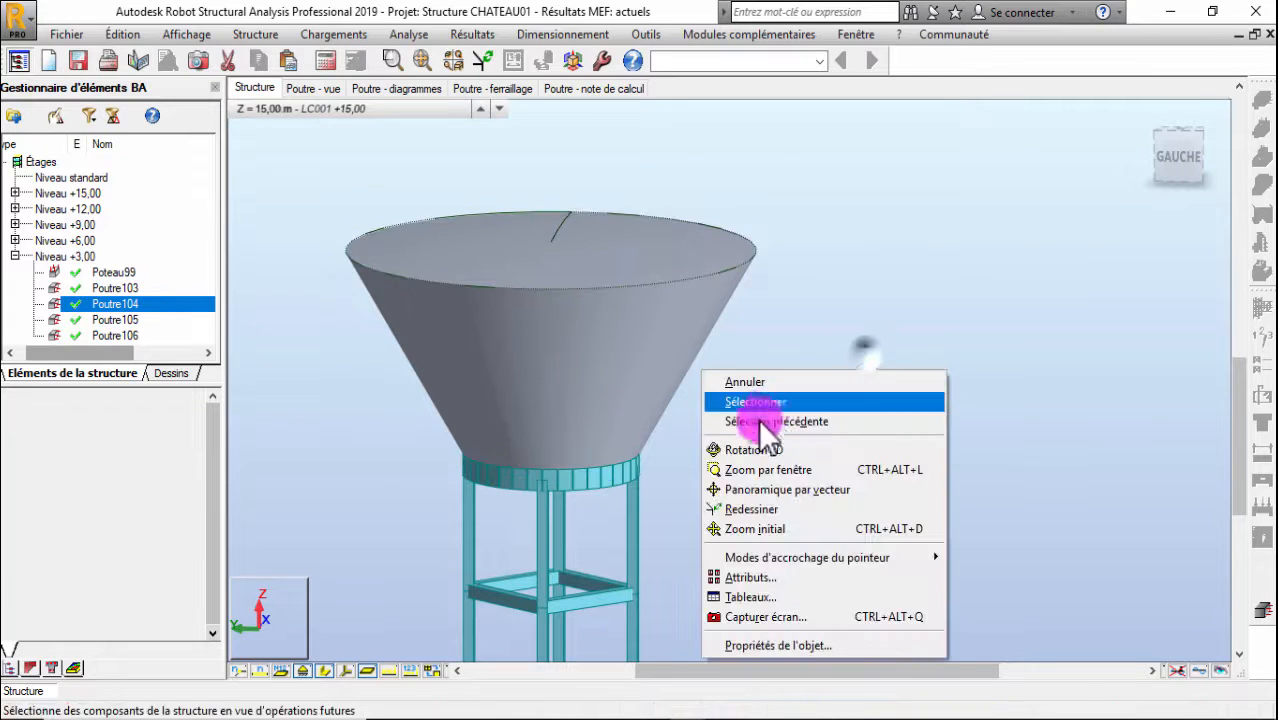
{"action": "left_click", "coordinate": [747, 444]}
{"action": "left_click_drag", "start_coordinate": [676, 448], "coordinate": [719, 374]}
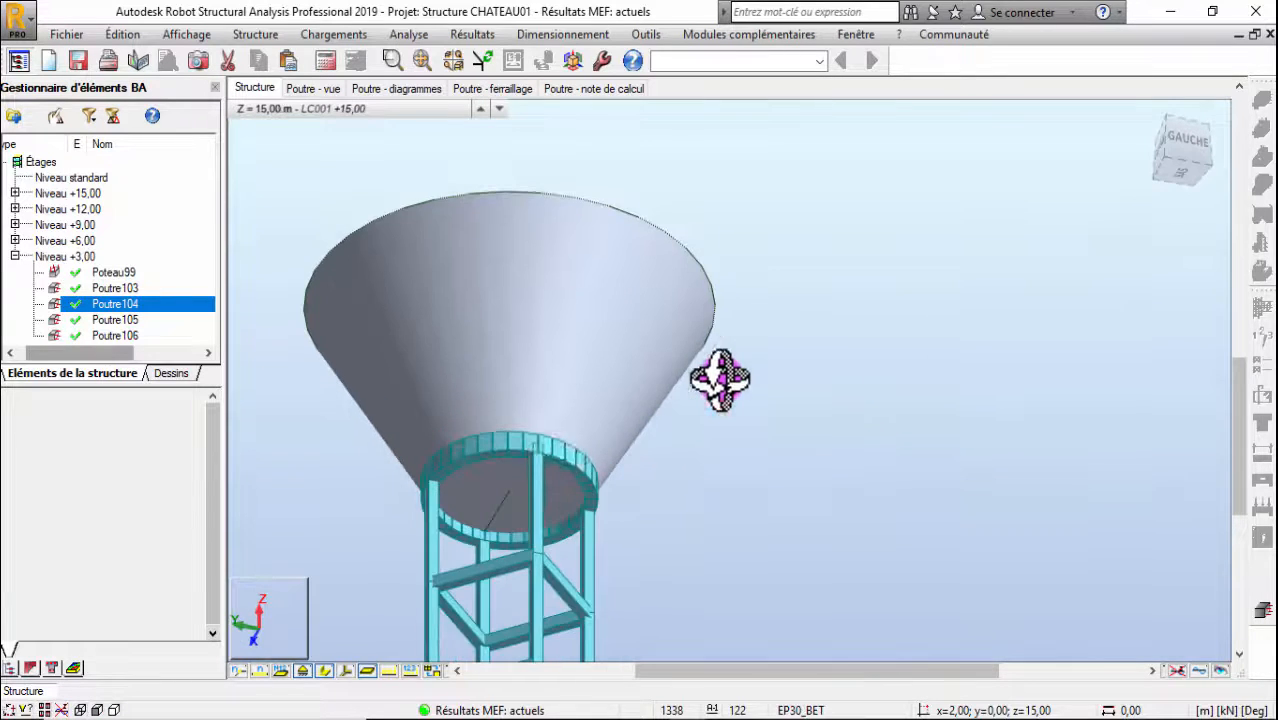
{"action": "right_click", "coordinate": [510, 490]}
{"action": "left_click", "coordinate": [535, 217]}
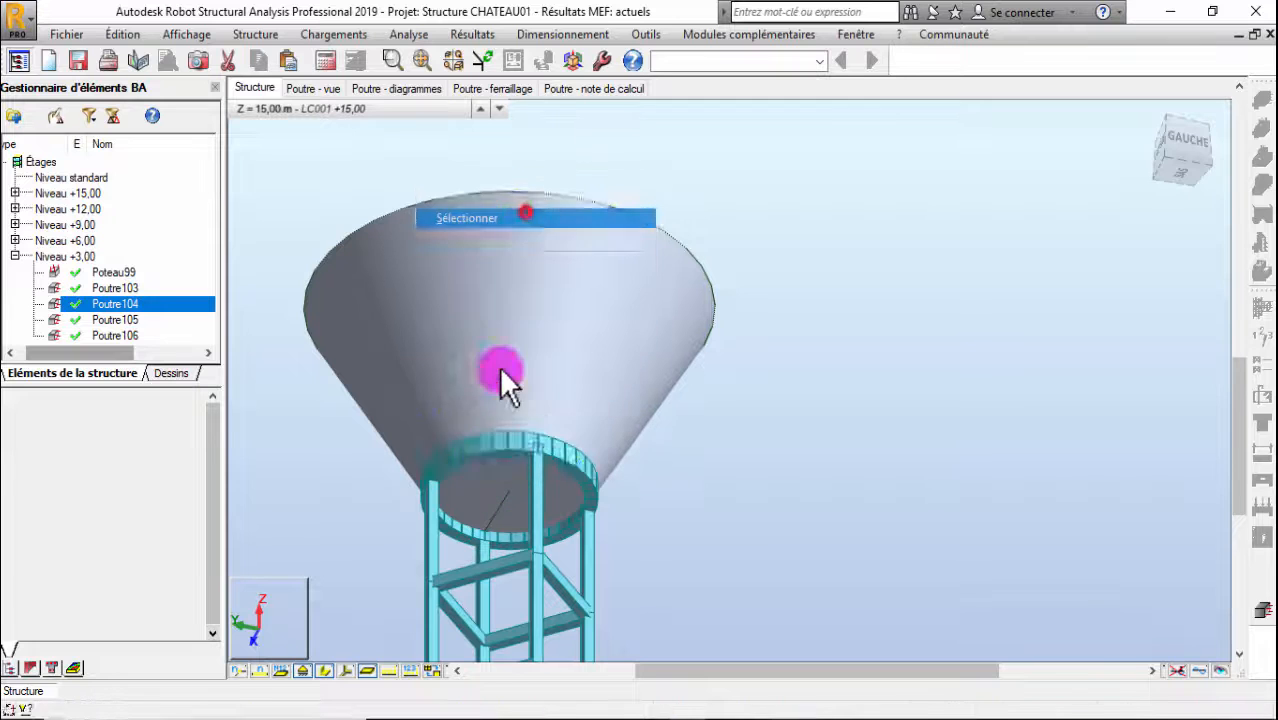
{"action": "scroll", "coordinate": [499, 400], "scroll_direction": "up", "scroll_amount": 3}
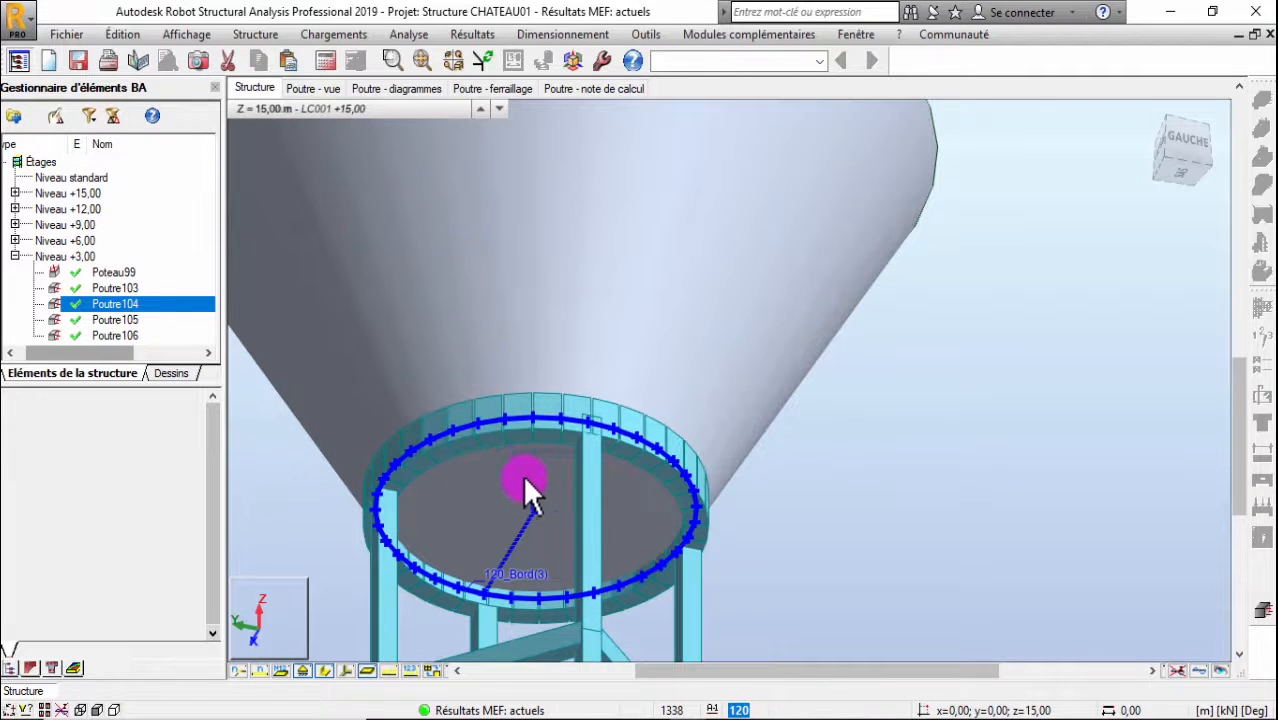
{"action": "scroll", "coordinate": [550, 597], "scroll_direction": "down", "scroll_amount": 4}
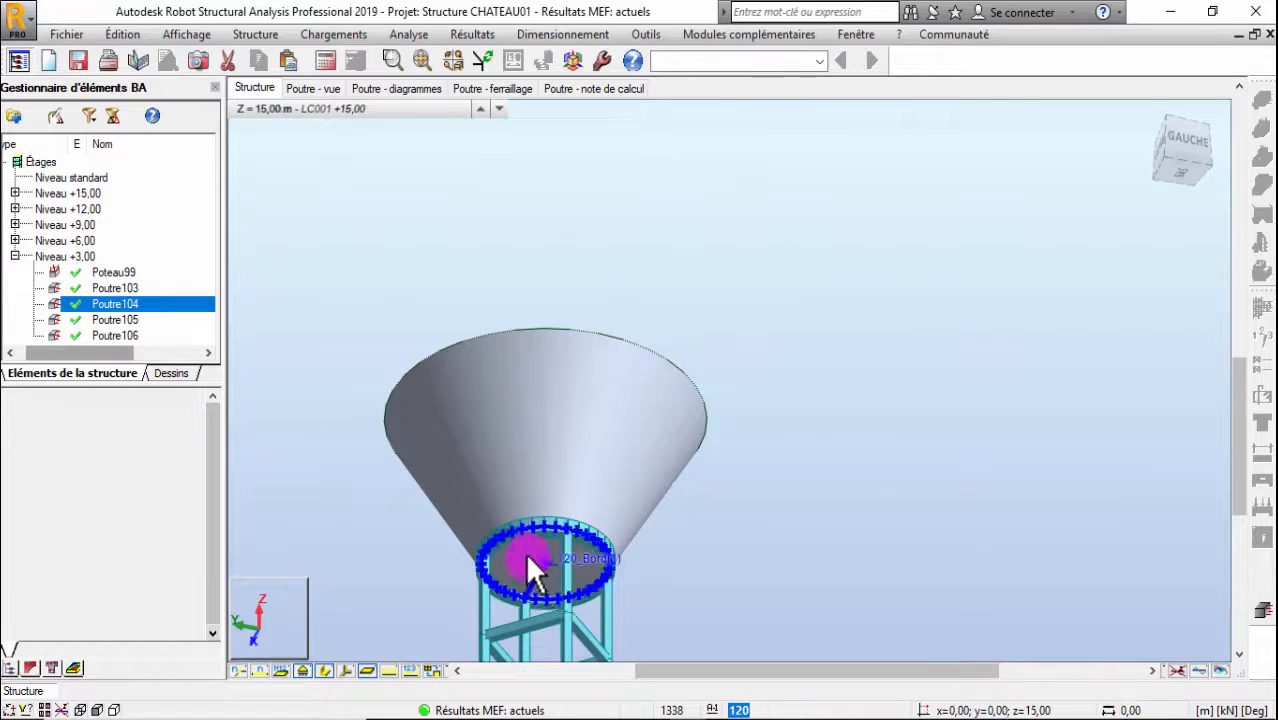
{"action": "scroll", "coordinate": [540, 551], "scroll_direction": "up", "scroll_amount": 3}
{"action": "right_click", "coordinate": [1049, 326]}
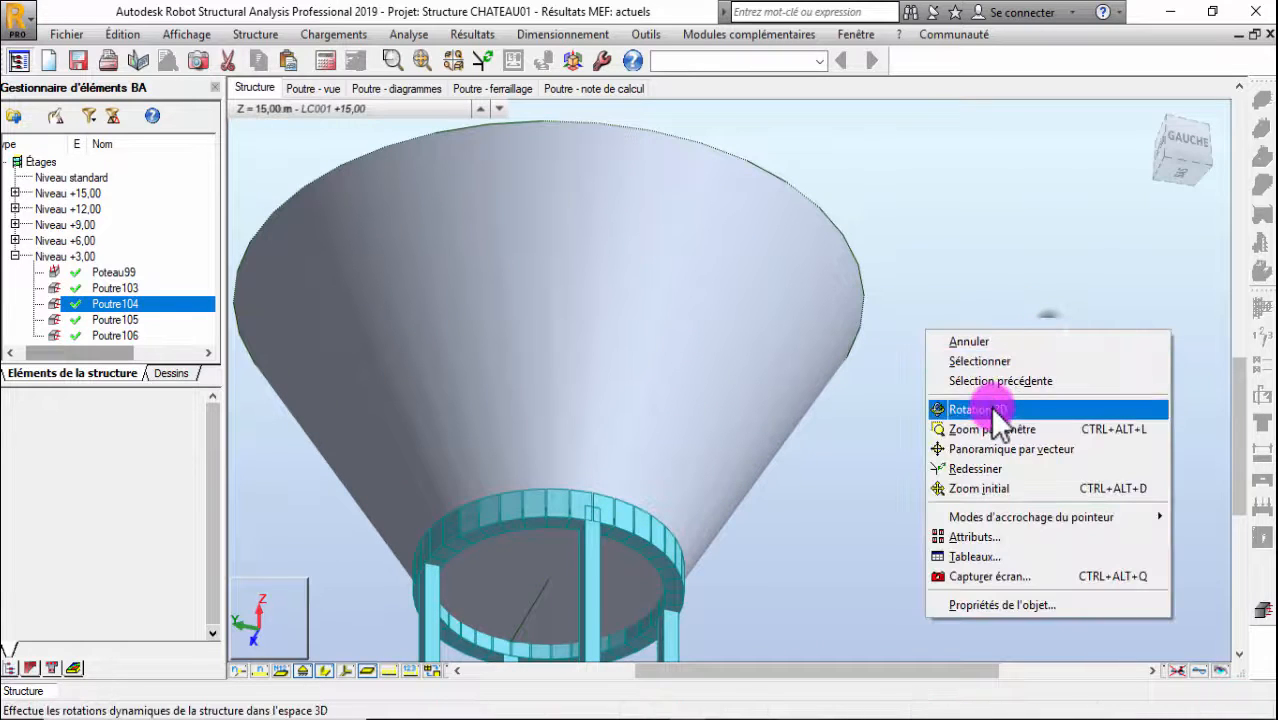
{"action": "left_click", "coordinate": [1024, 230]}
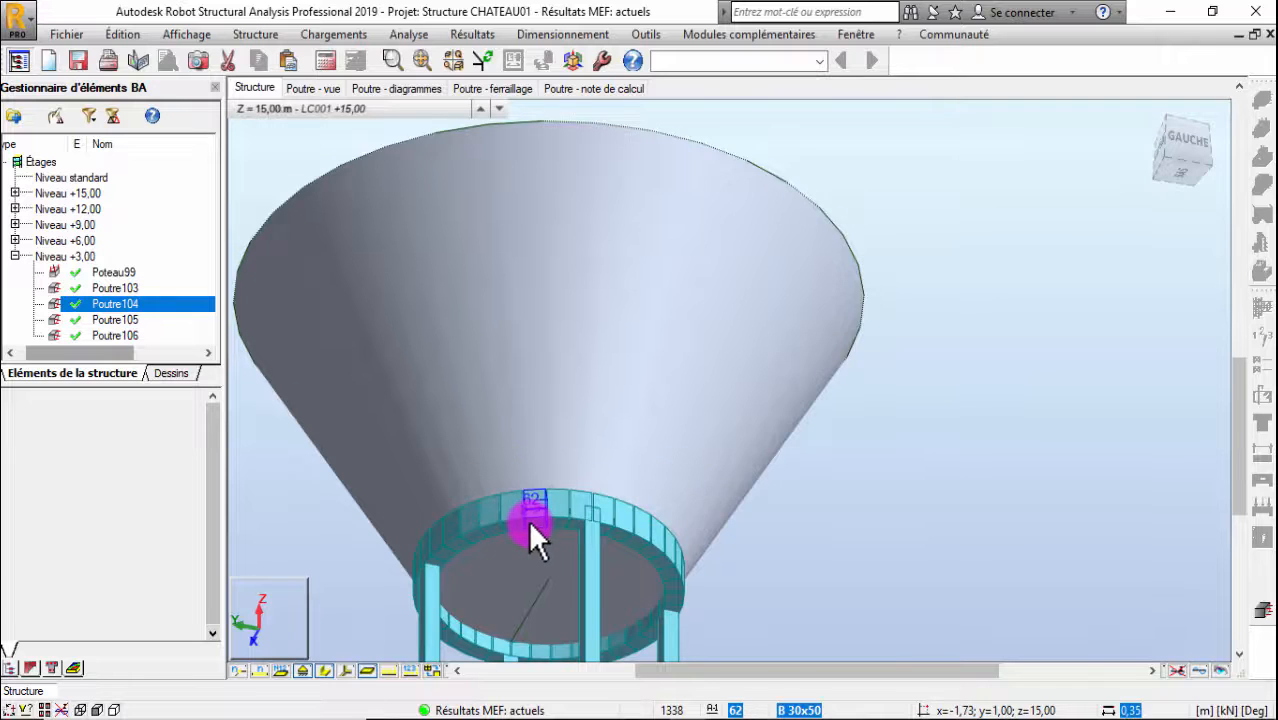
{"action": "left_click", "coordinate": [526, 548]}
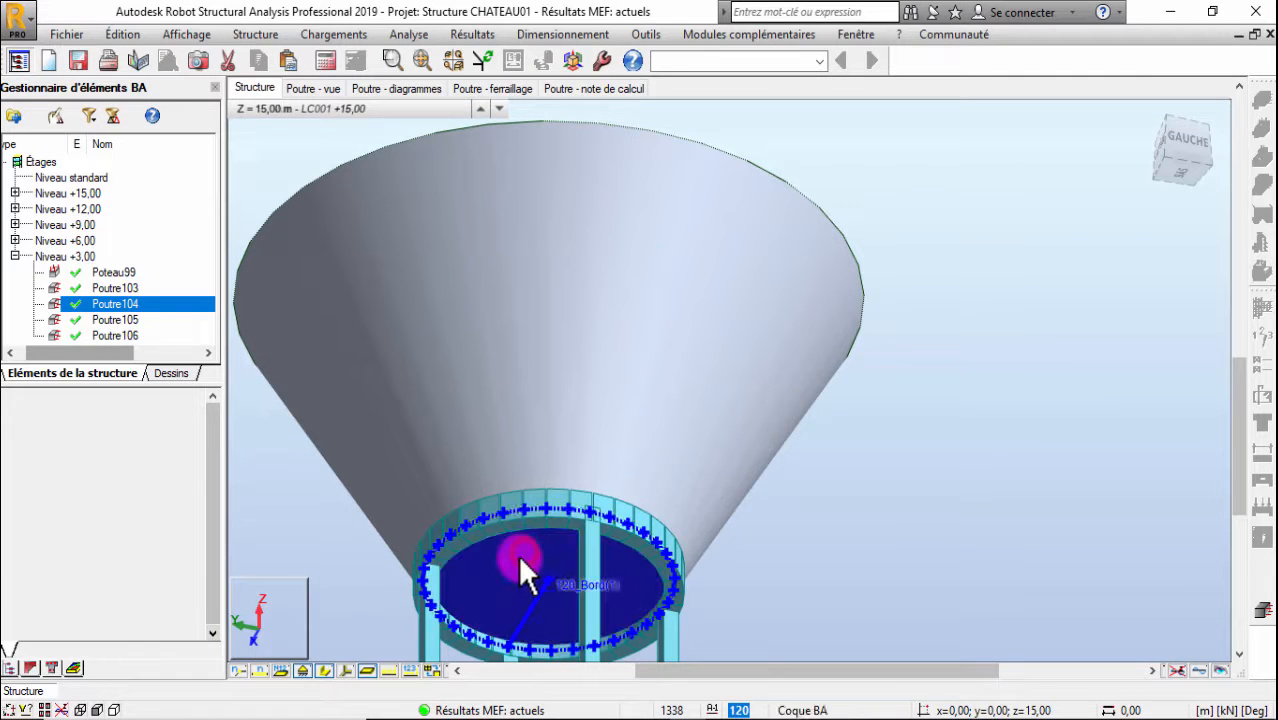
Examine the selected bottom slab, the ring beam and the conical tank from below and from above
{"action": "scroll", "coordinate": [476, 566], "scroll_direction": "up", "scroll_amount": 2}
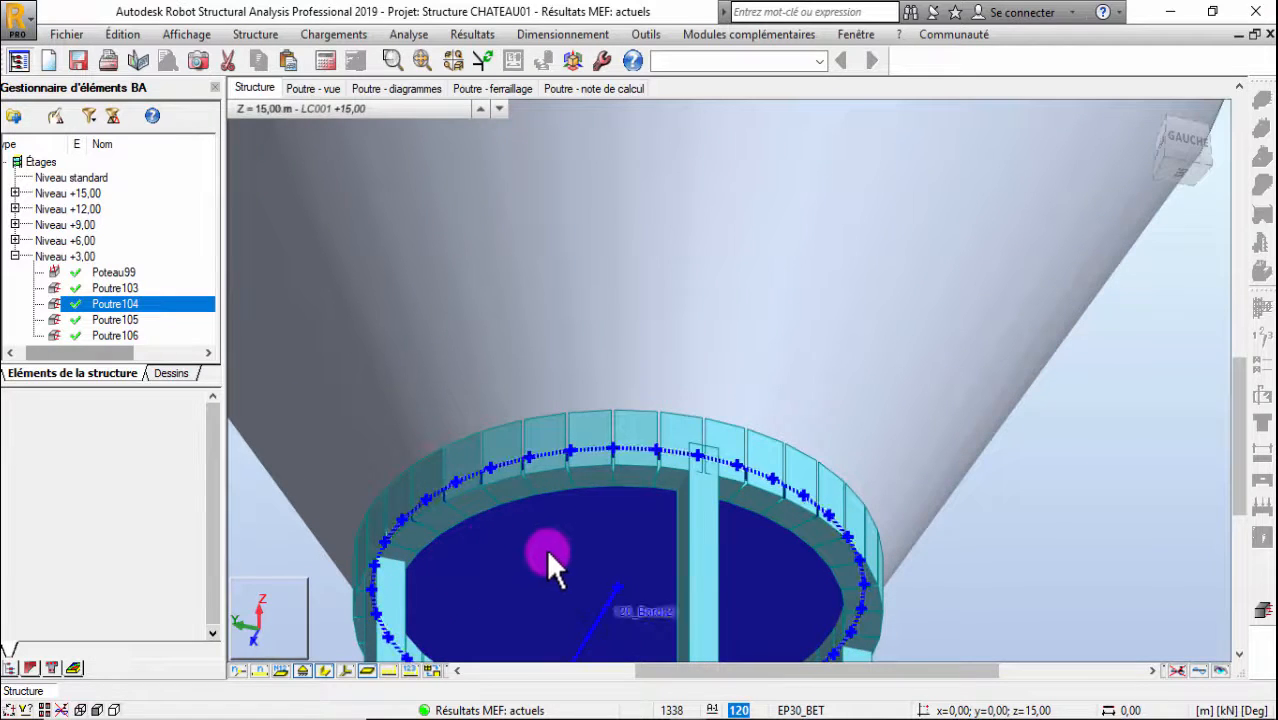
{"action": "scroll", "coordinate": [580, 535], "scroll_direction": "down", "scroll_amount": 3}
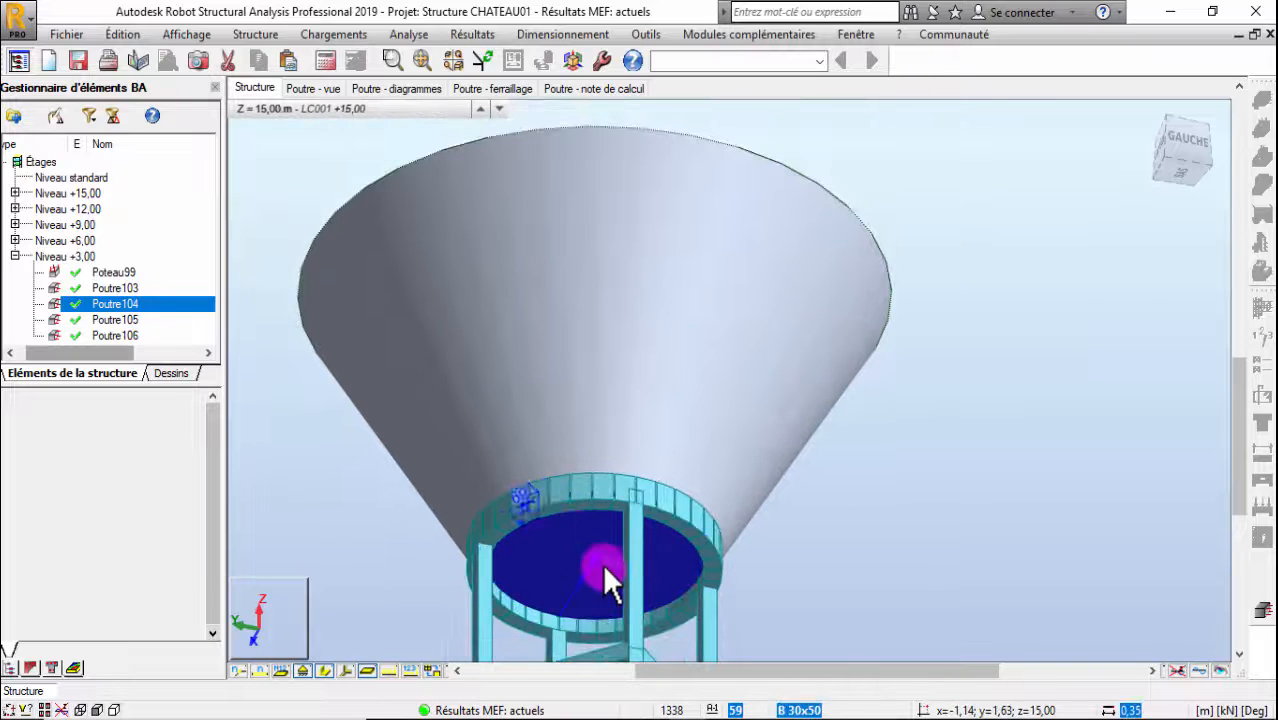
{"action": "scroll", "coordinate": [600, 565], "scroll_direction": "up", "scroll_amount": 3}
{"action": "scroll", "coordinate": [634, 440], "scroll_direction": "down", "scroll_amount": 2}
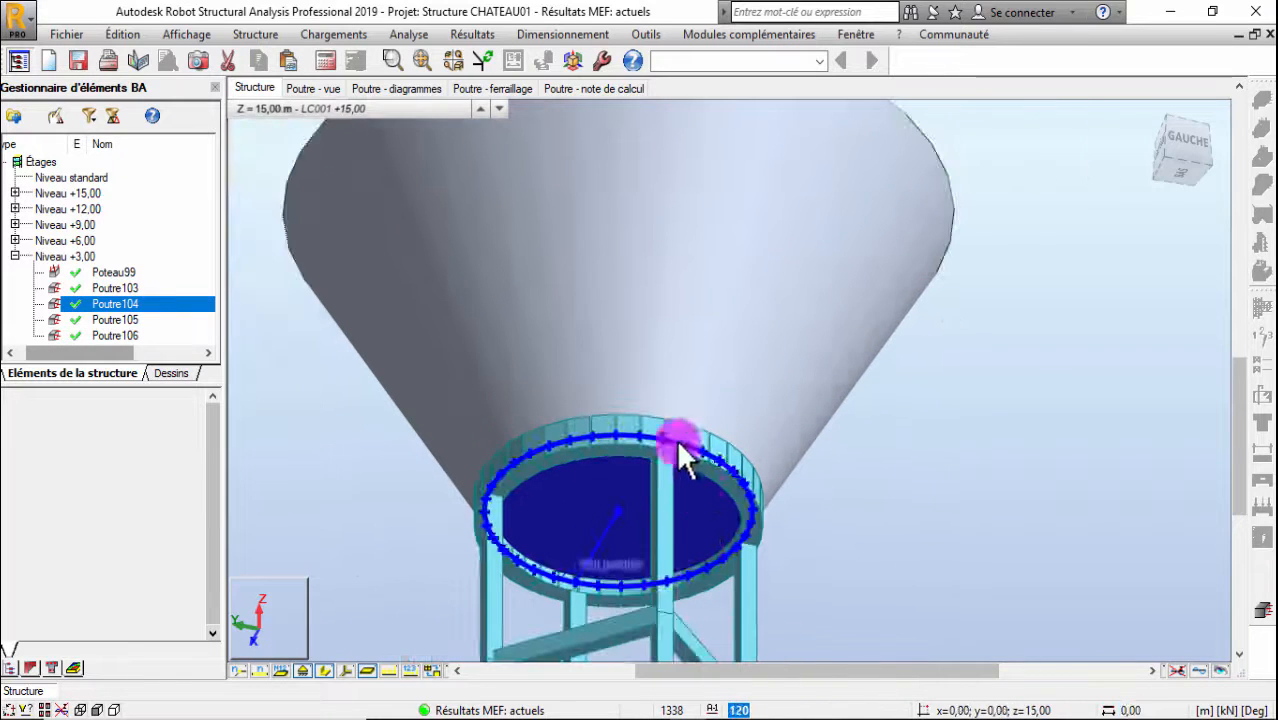
{"action": "right_click", "coordinate": [984, 188]}
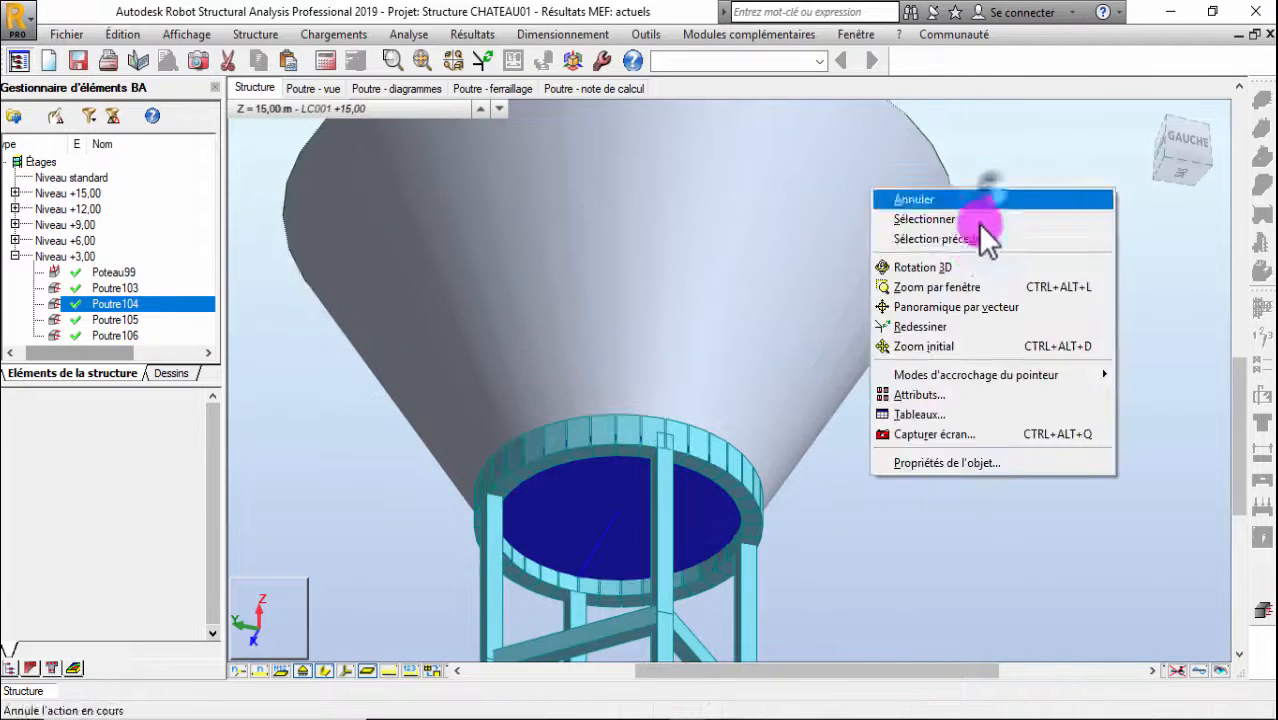
{"action": "left_click", "coordinate": [930, 266]}
{"action": "scroll", "coordinate": [613, 522], "scroll_direction": "up", "scroll_amount": 2}
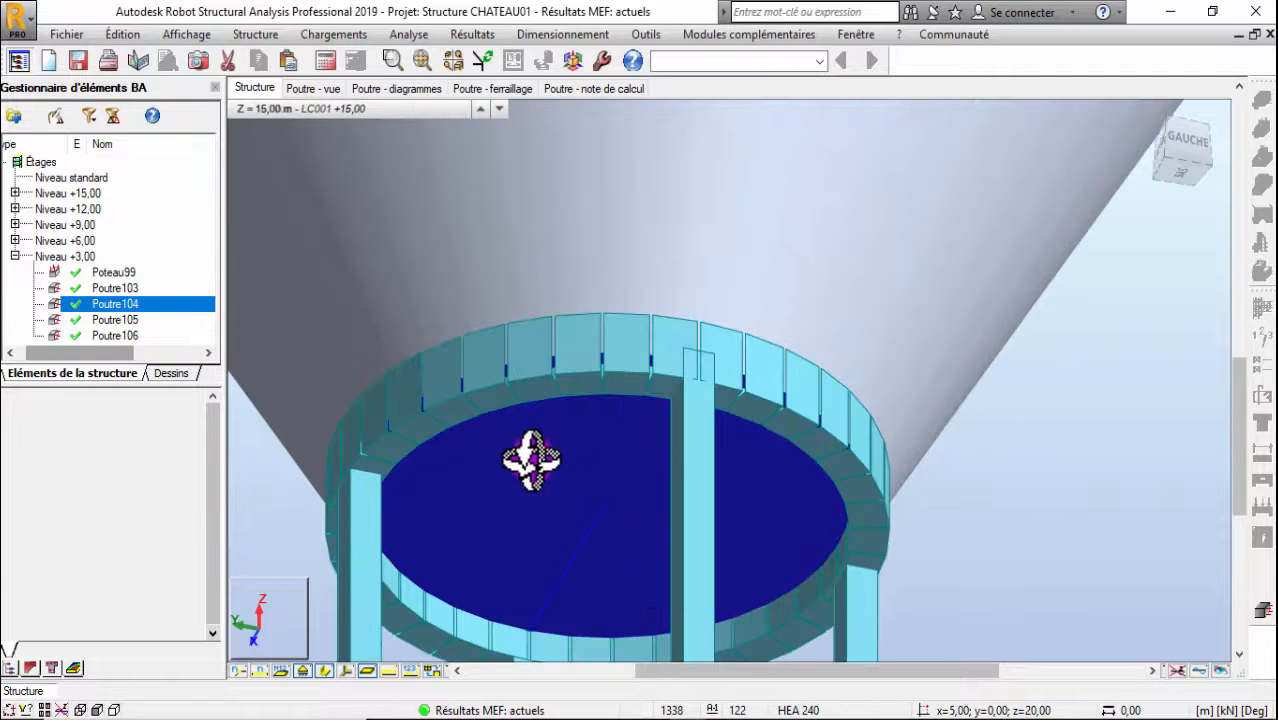
{"action": "scroll", "coordinate": [532, 460], "scroll_direction": "down", "scroll_amount": 5}
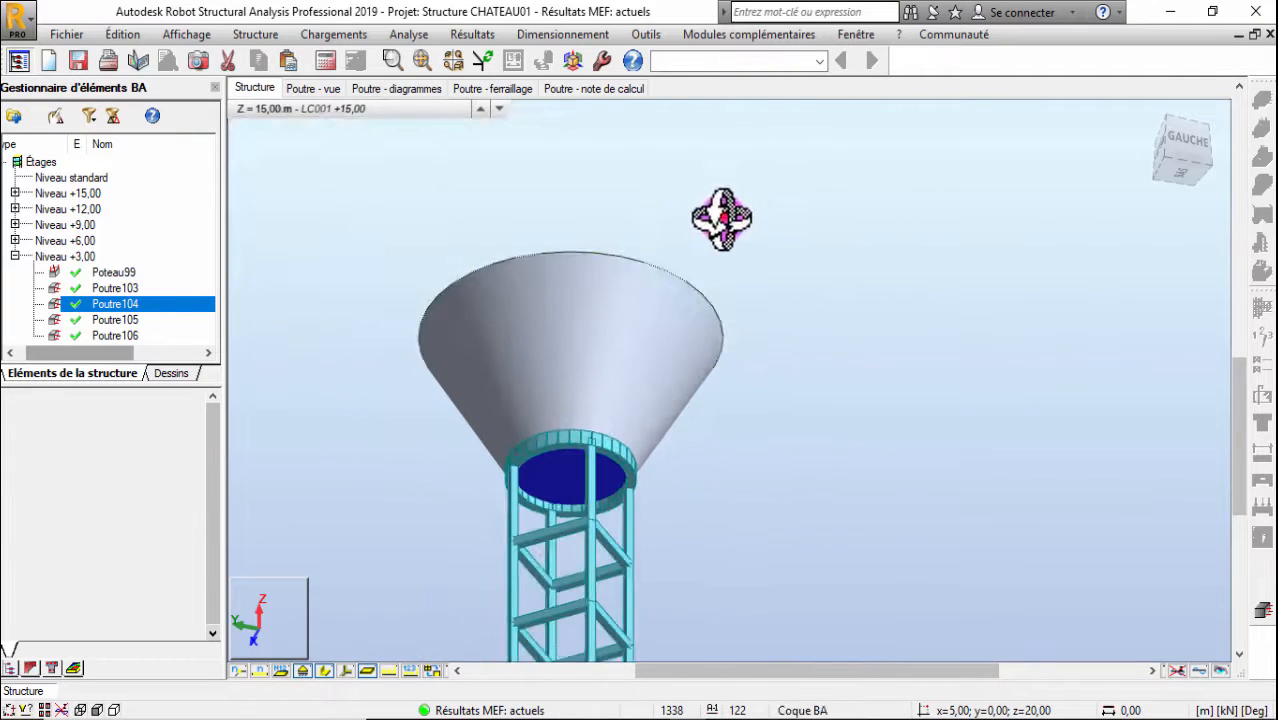
{"action": "left_click_drag", "start_coordinate": [721, 218], "coordinate": [688, 385]}
{"action": "scroll", "coordinate": [660, 382], "scroll_direction": "up", "scroll_amount": 2}
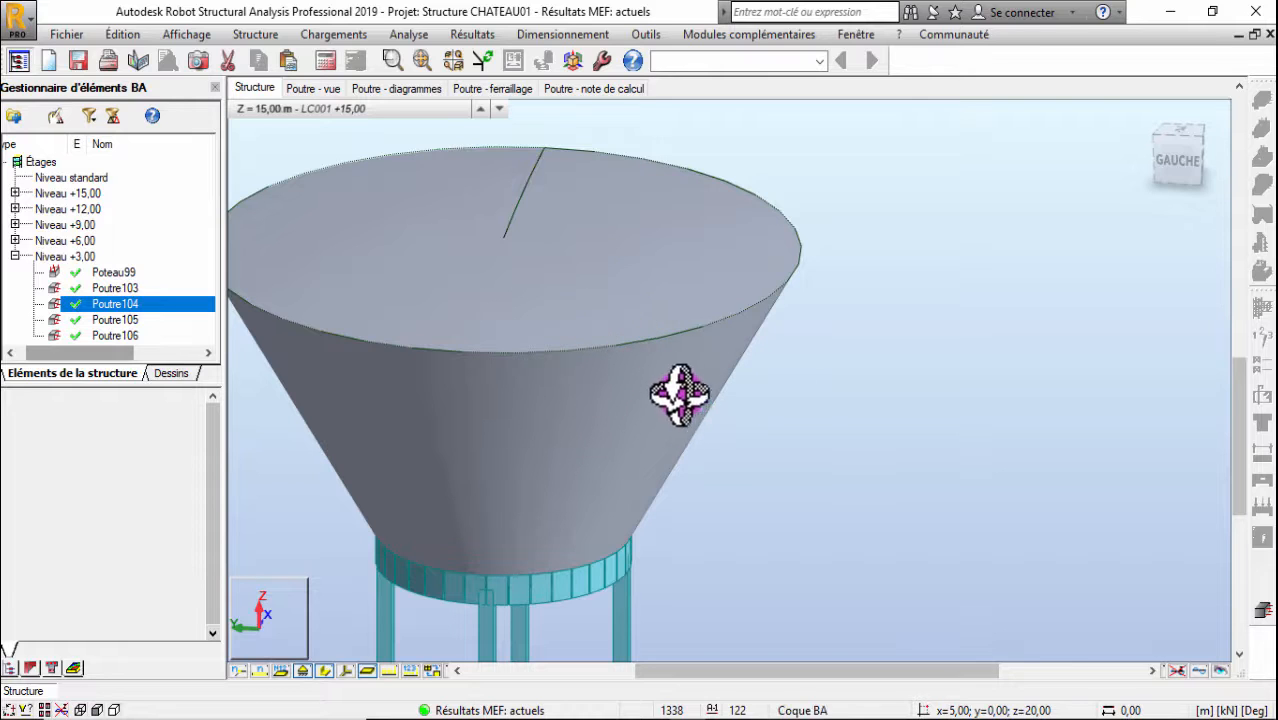
{"action": "scroll", "coordinate": [727, 442], "scroll_direction": "down", "scroll_amount": 1}
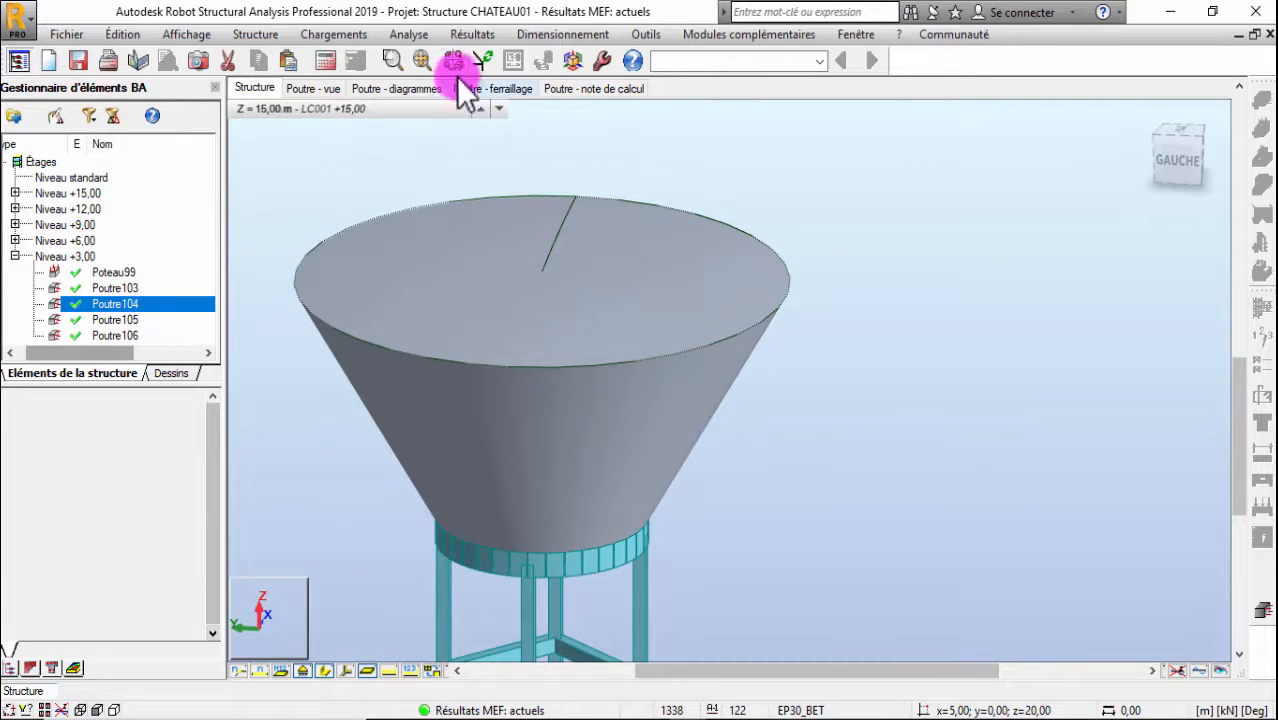
Open the provided slab reinforcement module (Dalles - ferraillage réel) for the selected bottom slab
{"action": "left_click", "coordinate": [534, 30]}
{"action": "left_click", "coordinate": [567, 252]}
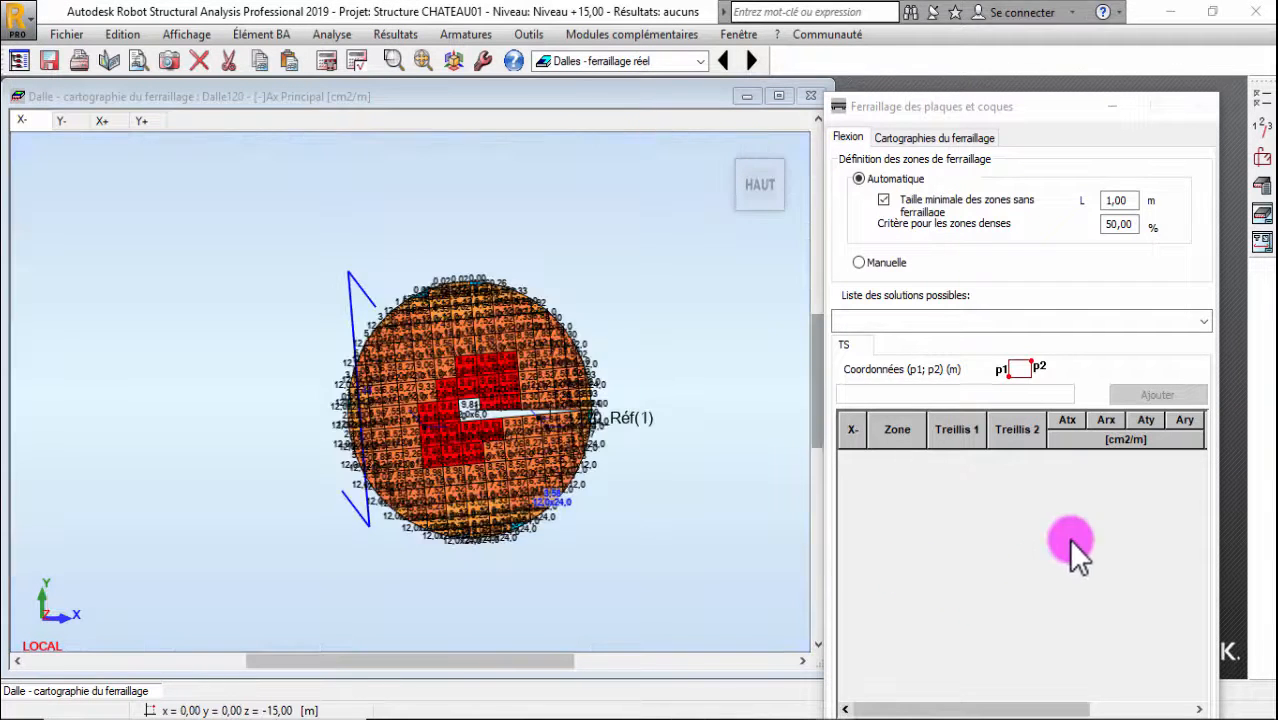
{"action": "left_click", "coordinate": [1012, 522]}
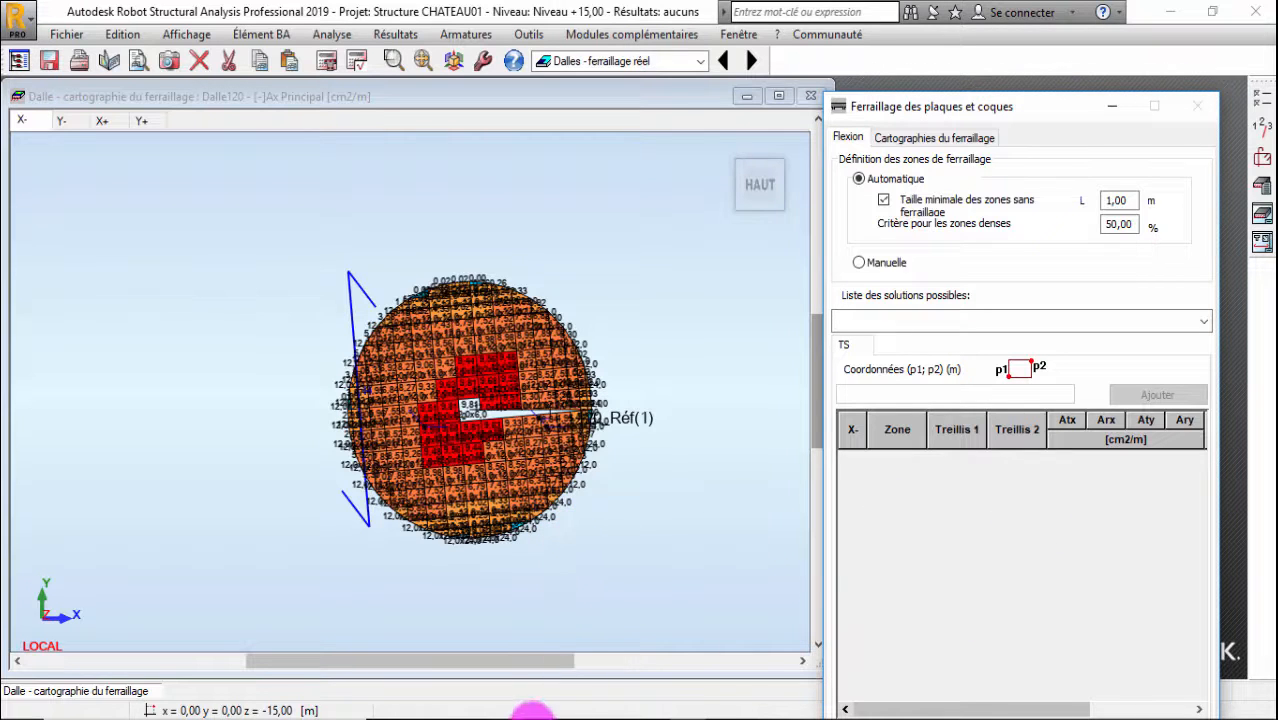
Review the slab's required reinforcement maps for the X-, Y-, X+ and Y+ directions
{"action": "scroll", "coordinate": [519, 410], "scroll_direction": "up", "scroll_amount": 3}
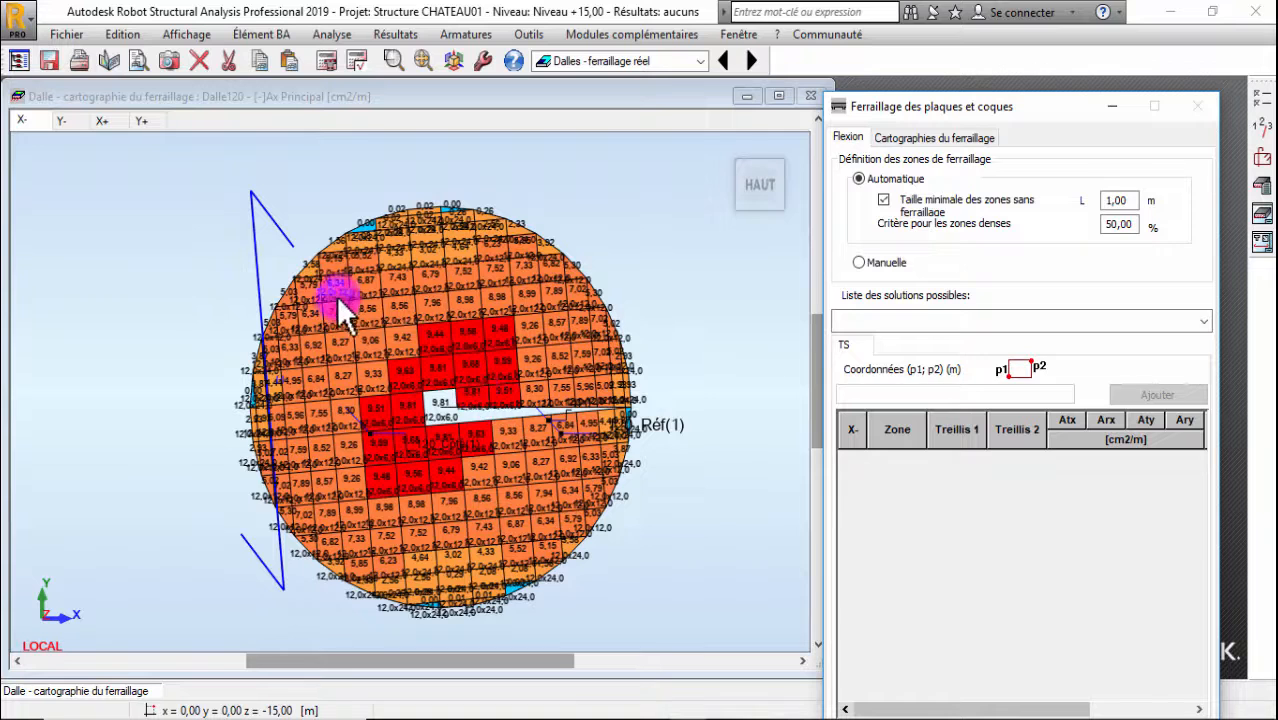
{"action": "left_click", "coordinate": [30, 119]}
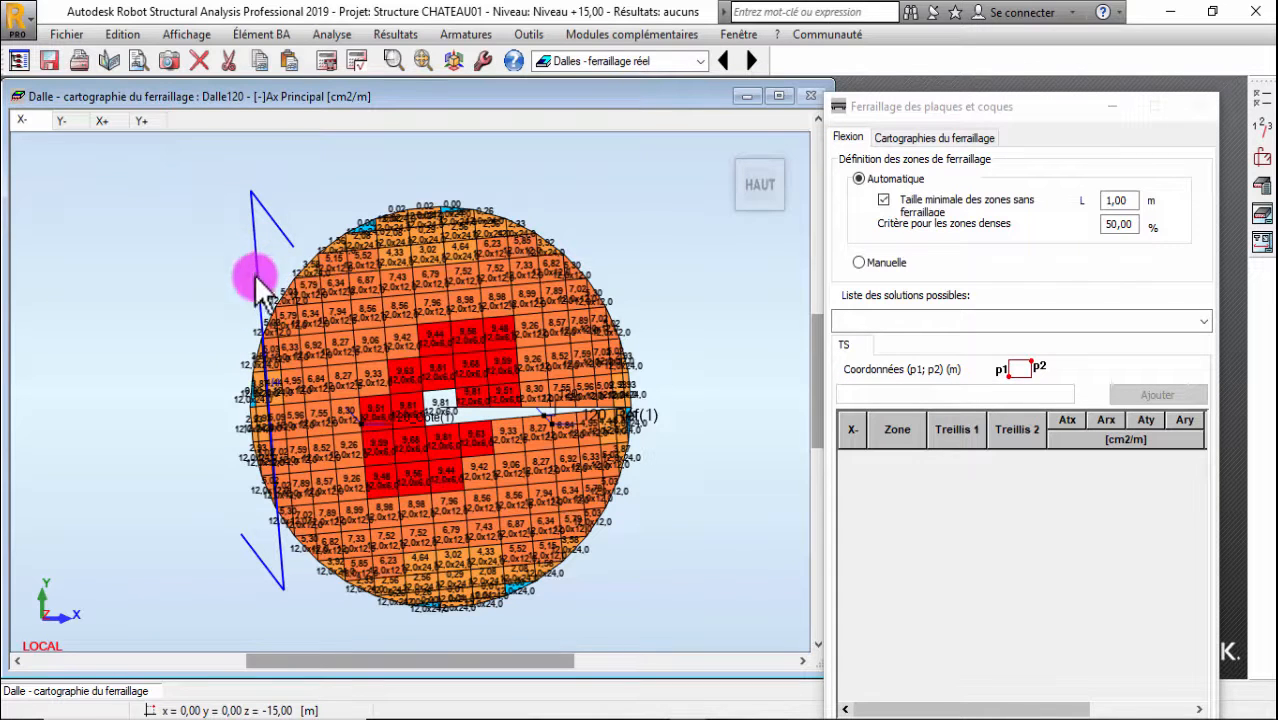
{"action": "left_click", "coordinate": [61, 121]}
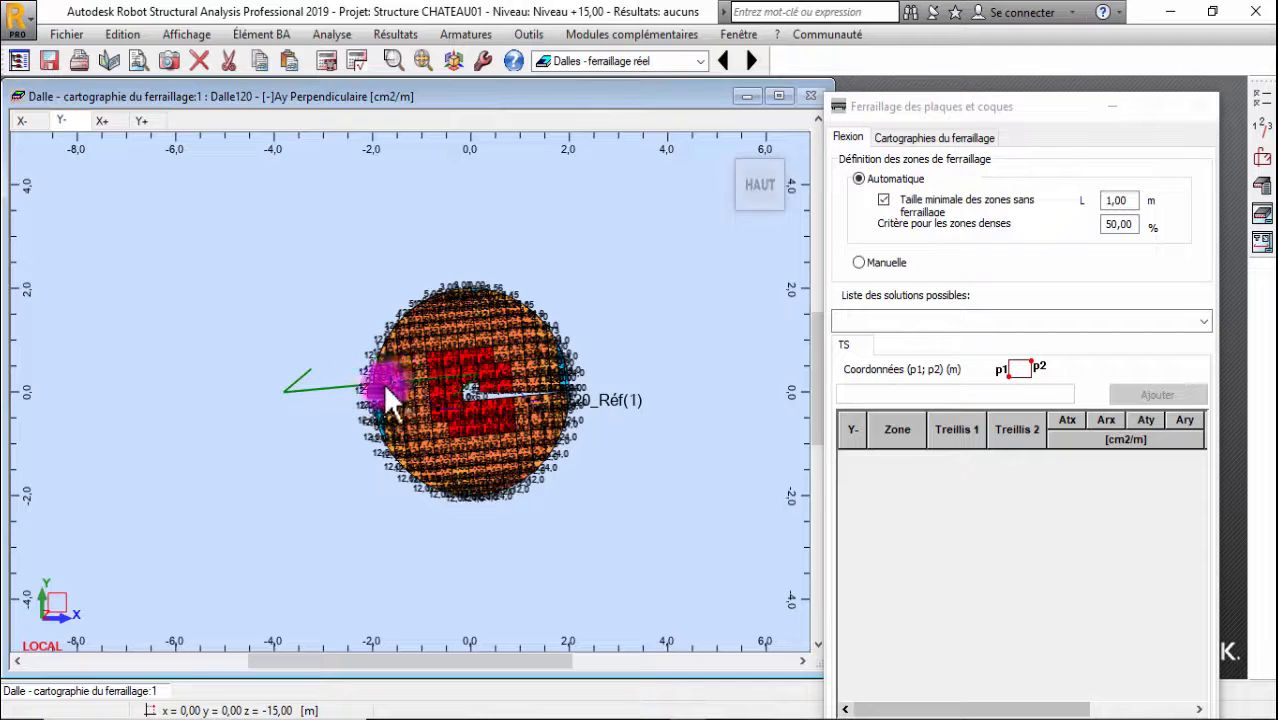
{"action": "scroll", "coordinate": [385, 388], "scroll_direction": "up", "scroll_amount": 2}
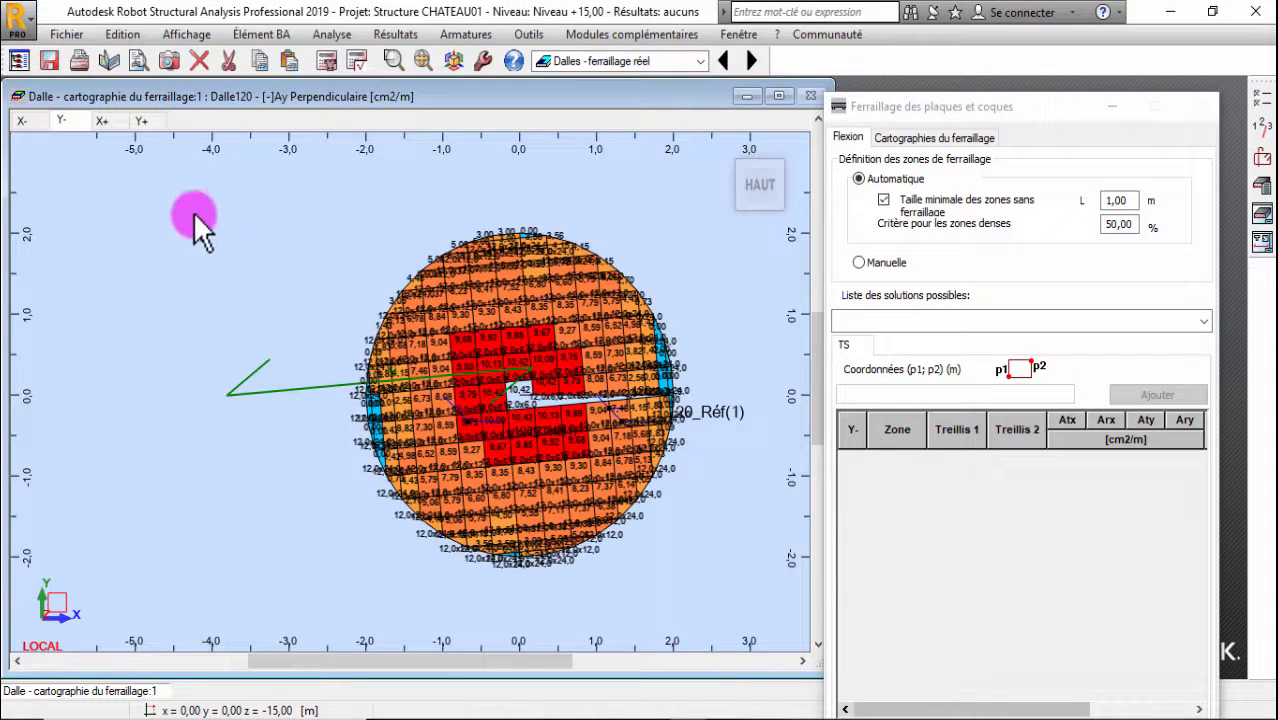
{"action": "left_click", "coordinate": [102, 120]}
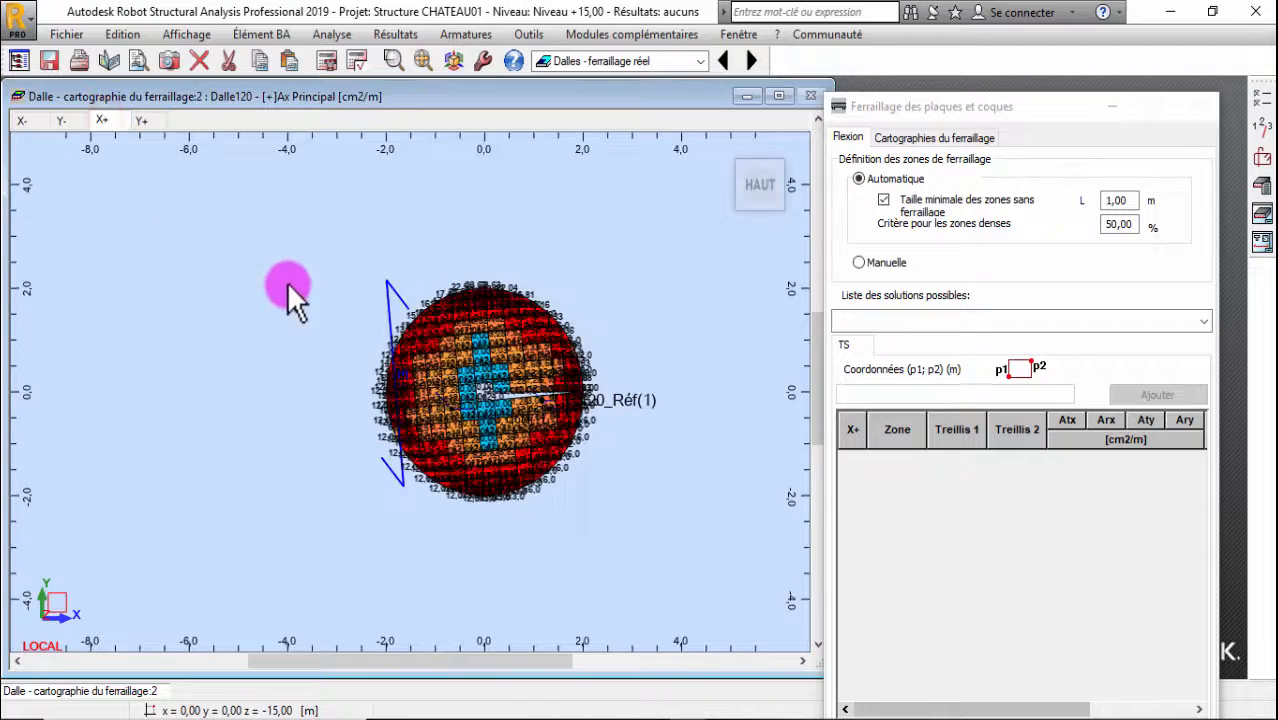
{"action": "left_click", "coordinate": [146, 121]}
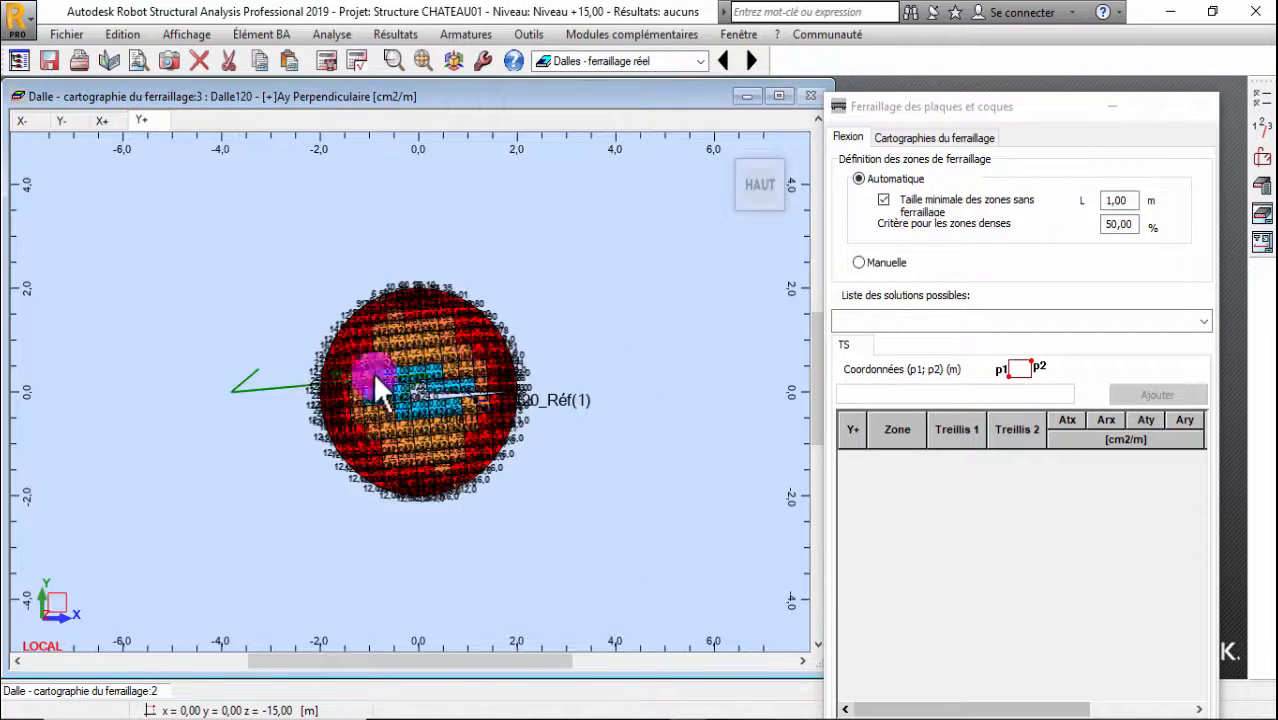
{"action": "scroll", "coordinate": [360, 400], "scroll_direction": "up", "scroll_amount": 1}
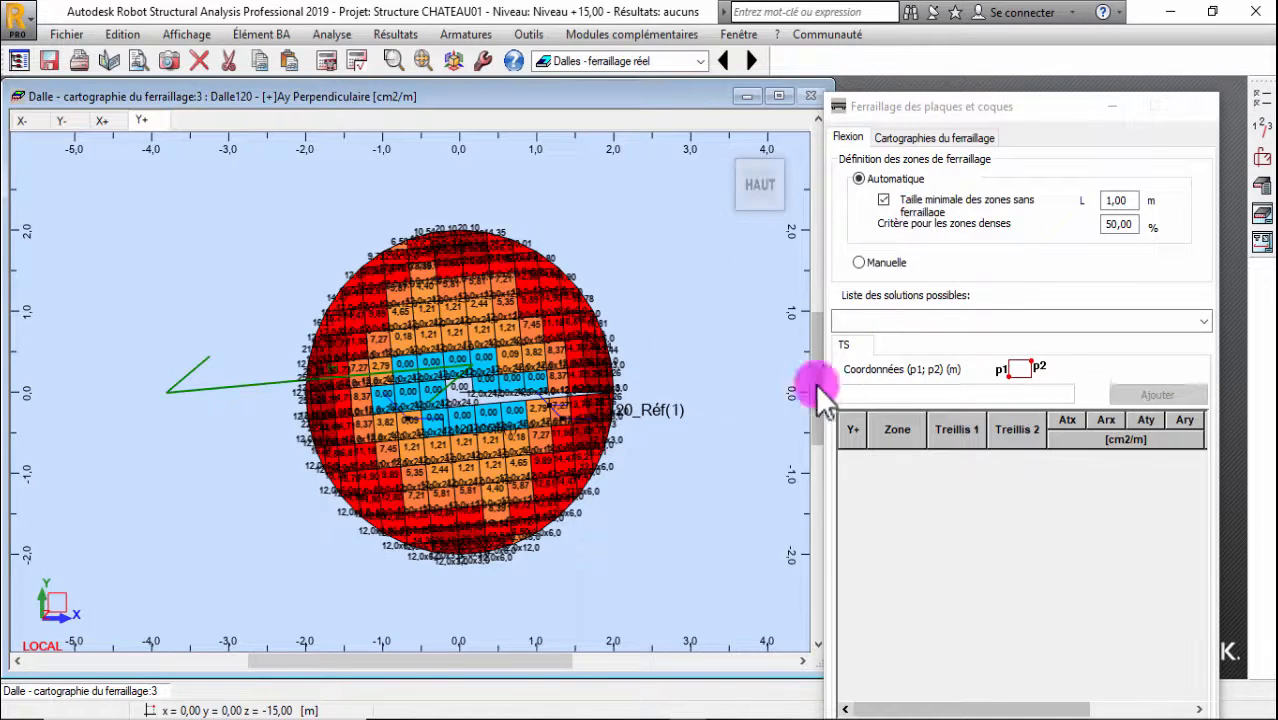
Examine the steel areas and bar spacings around the centre of the slab's Y+ reinforcement map
{"action": "scroll", "coordinate": [545, 460], "scroll_direction": "up", "scroll_amount": 5}
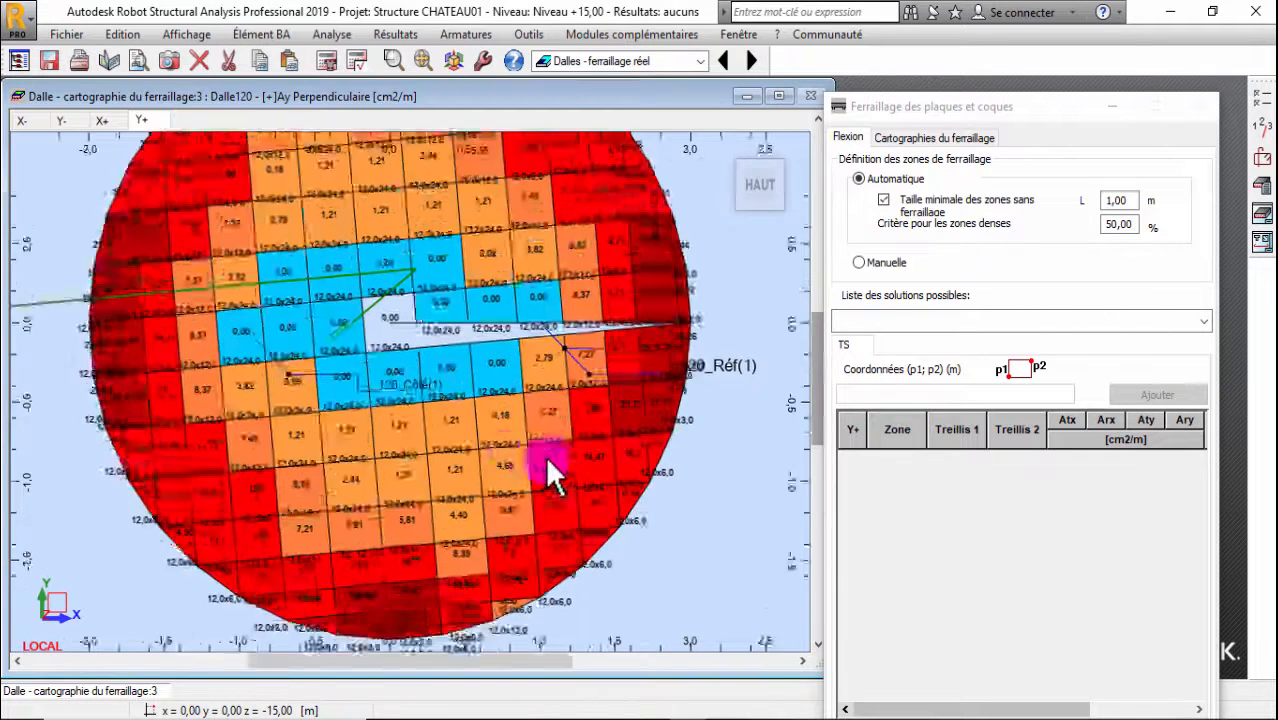
{"action": "scroll", "coordinate": [335, 320], "scroll_direction": "up", "scroll_amount": 1}
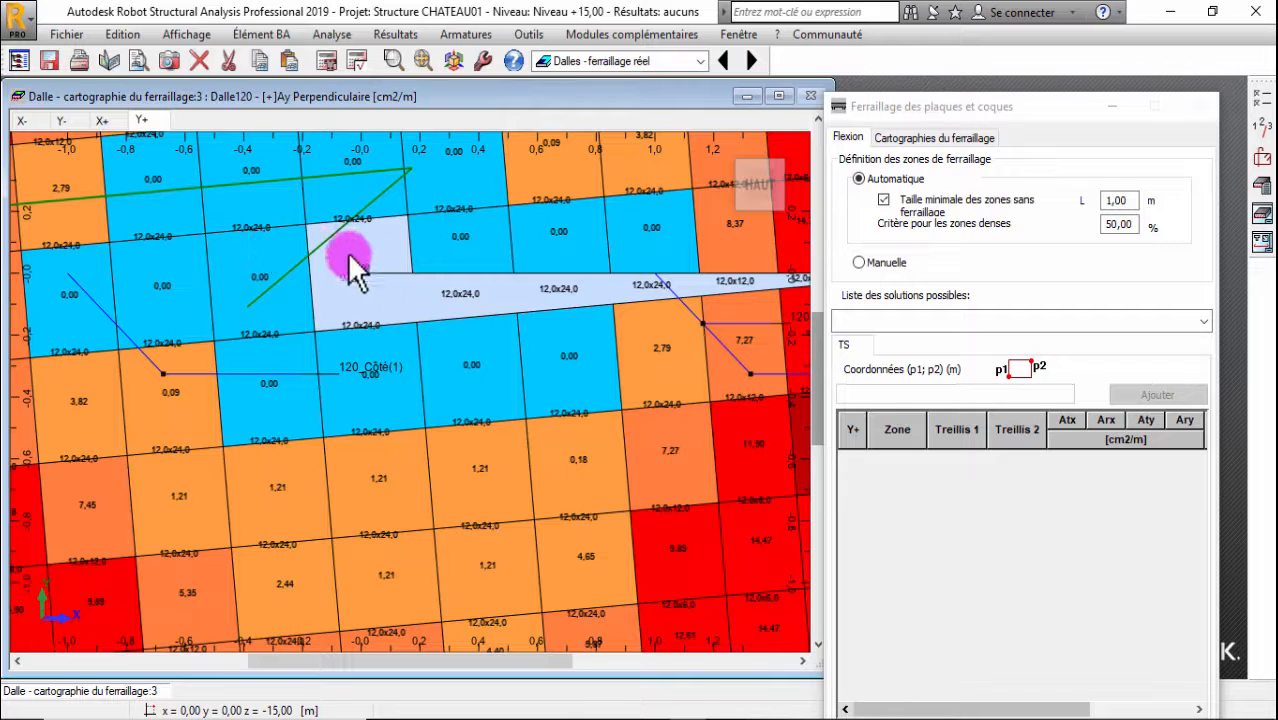
{"action": "scroll", "coordinate": [118, 238], "scroll_direction": "up", "scroll_amount": 2}
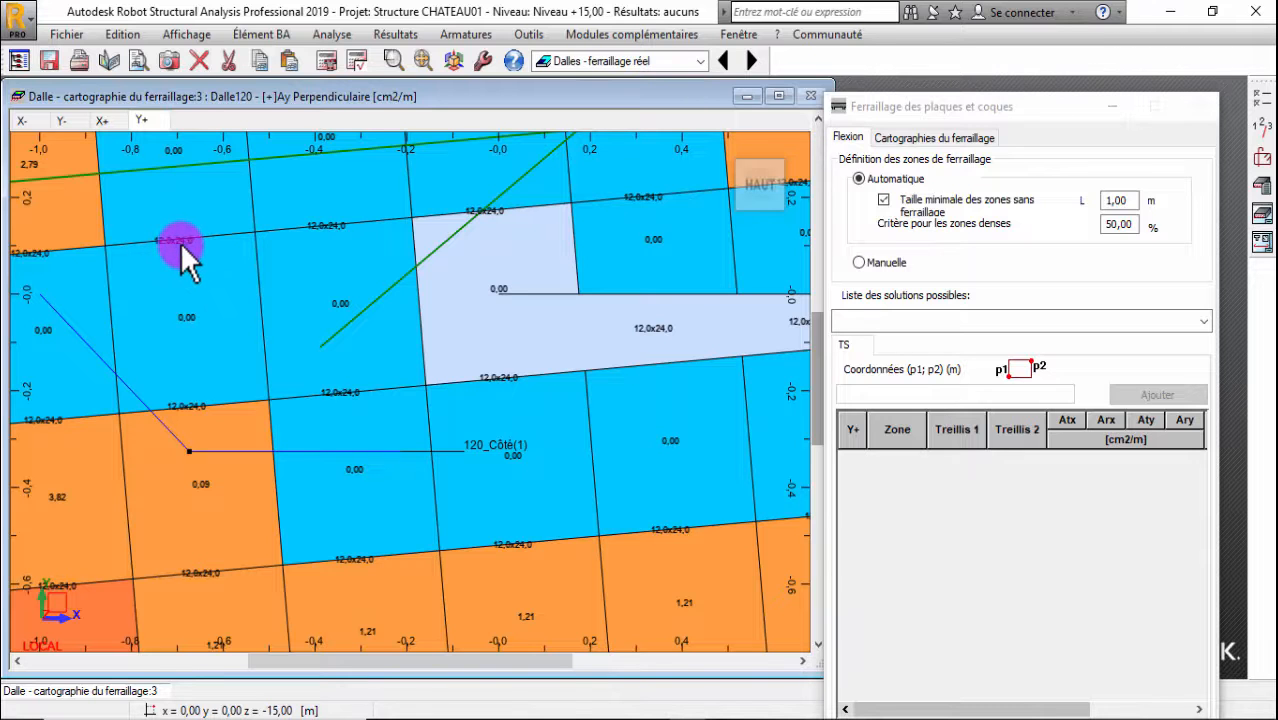
{"action": "scroll", "coordinate": [342, 348], "scroll_direction": "down", "scroll_amount": 4}
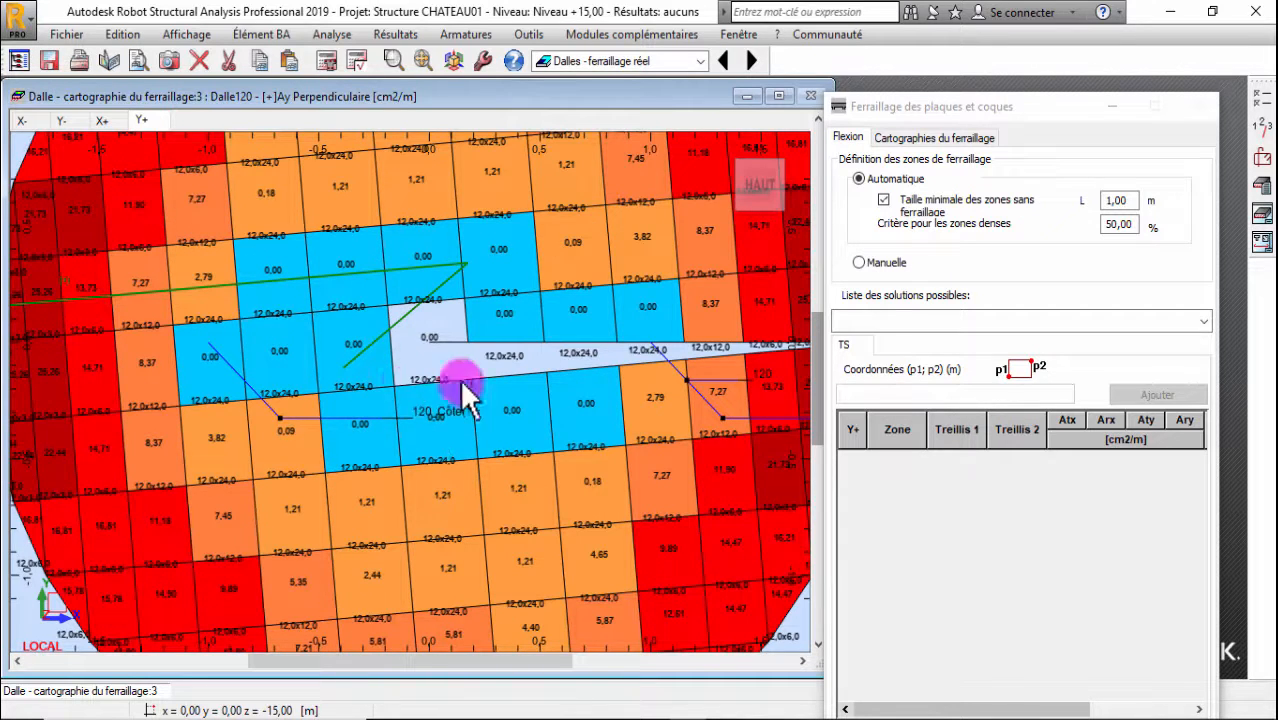
{"action": "scroll", "coordinate": [345, 385], "scroll_direction": "down", "scroll_amount": 3}
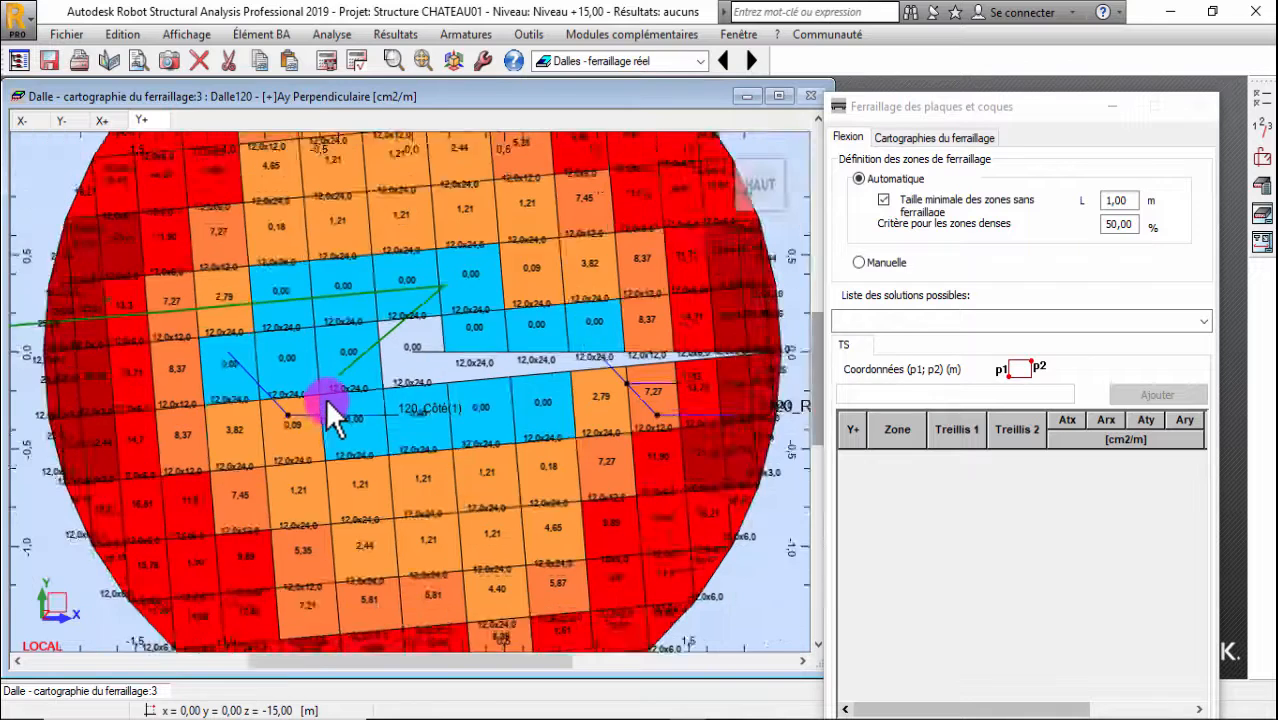
{"action": "scroll", "coordinate": [338, 378], "scroll_direction": "down", "scroll_amount": 2}
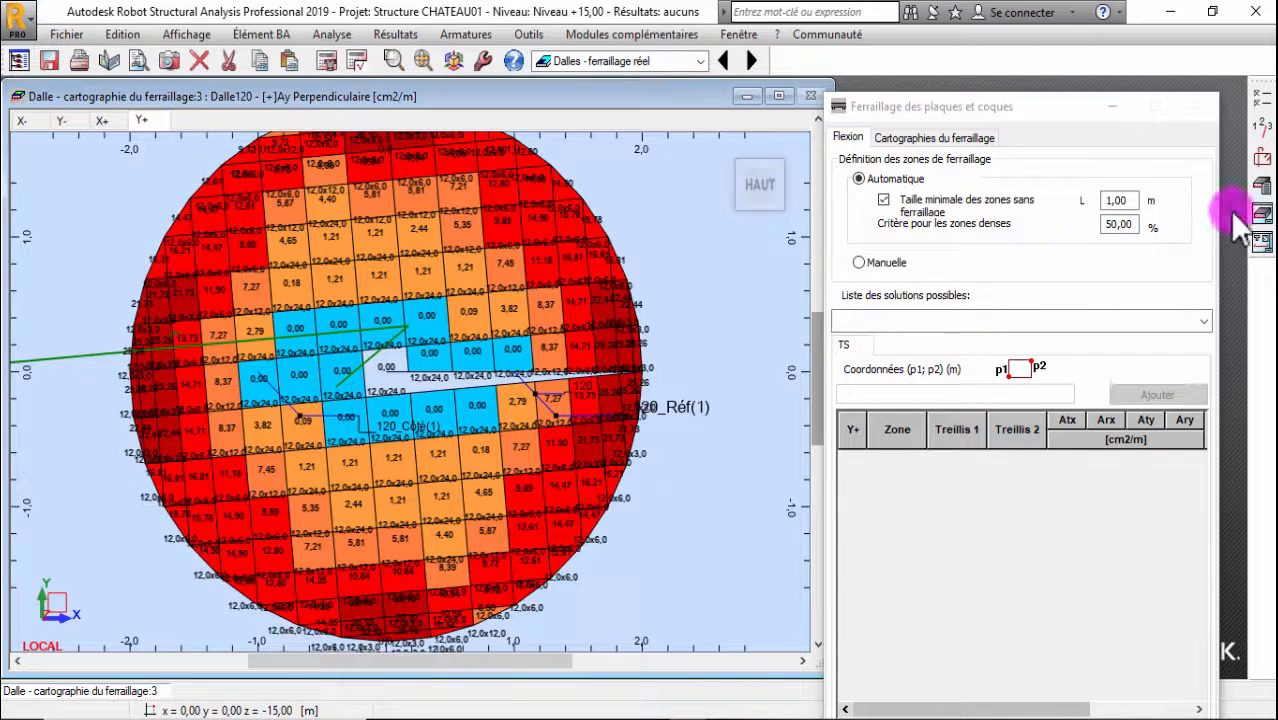
Review the cover and concrete settings in the slab reinforcement's calculation options
{"action": "left_click", "coordinate": [1266, 100]}
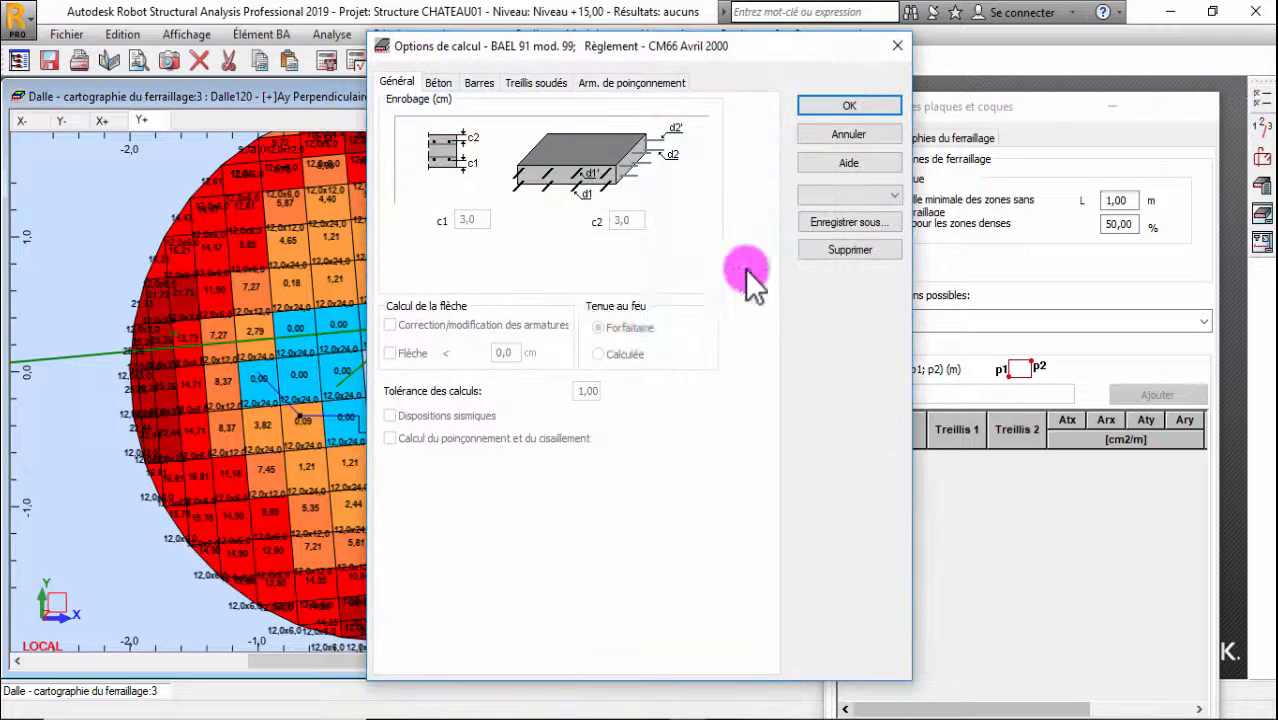
{"action": "left_click", "coordinate": [437, 82]}
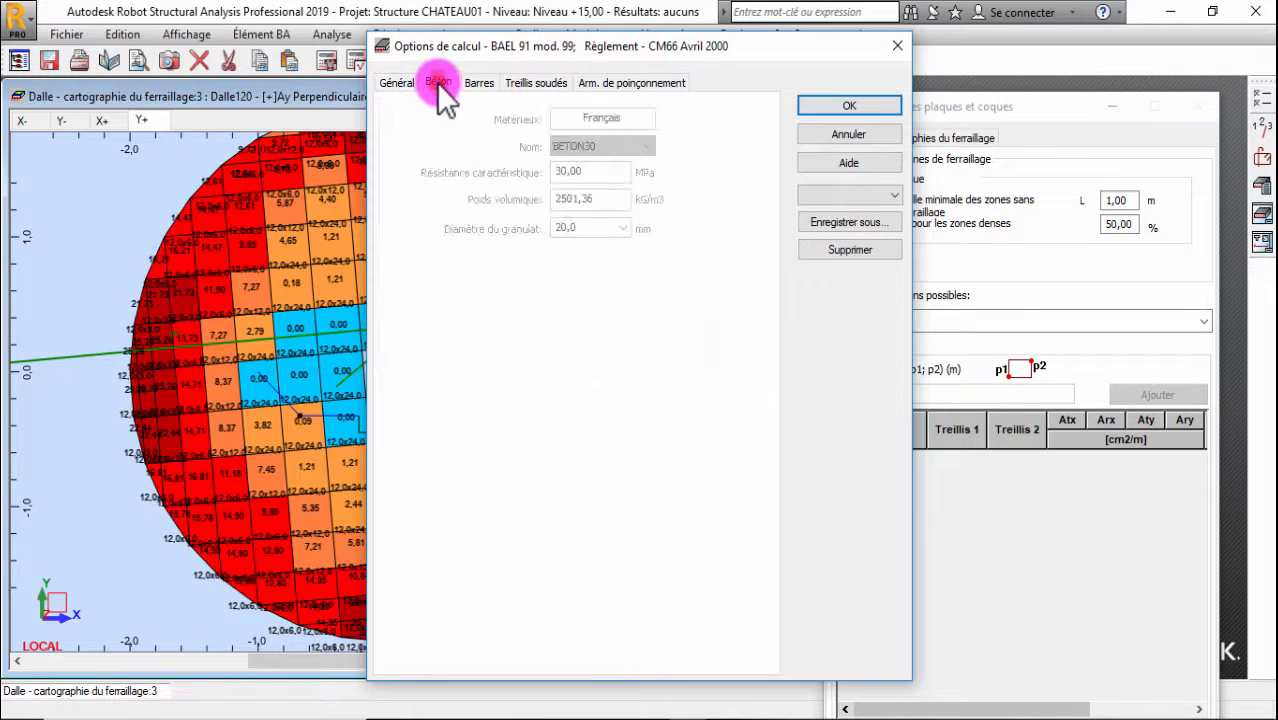
{"action": "left_click", "coordinate": [410, 82]}
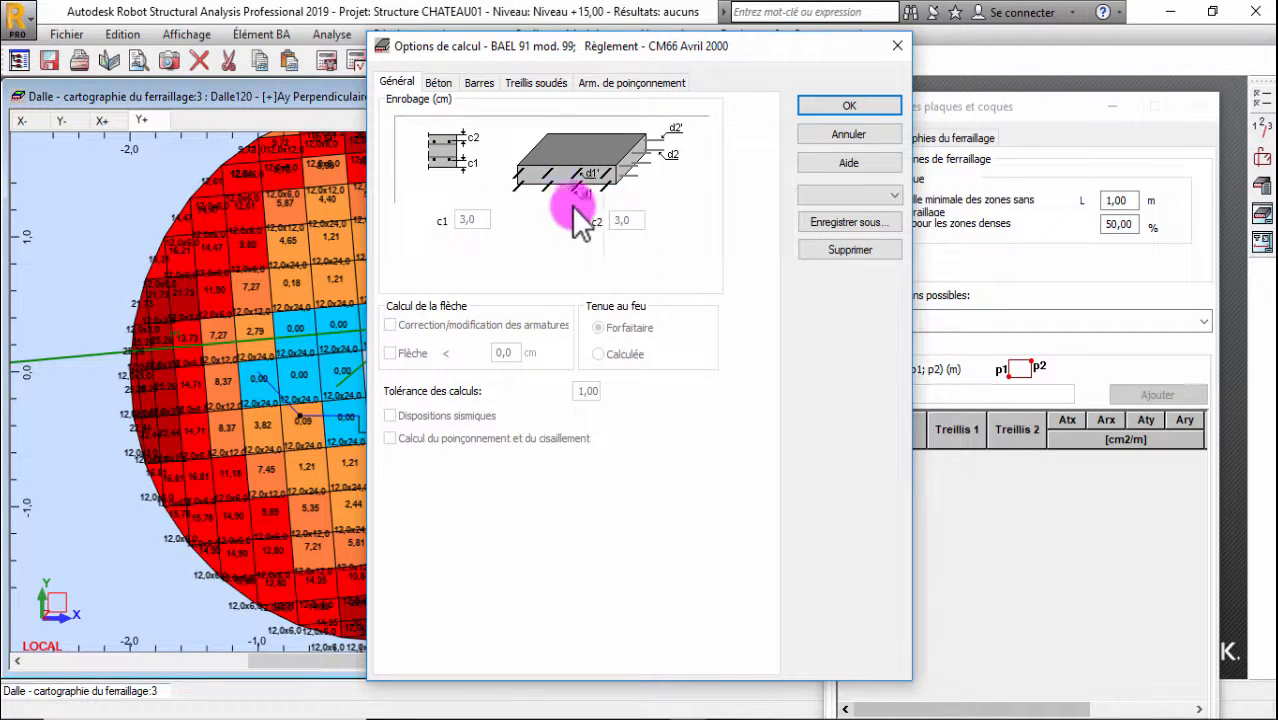
{"action": "left_click", "coordinate": [899, 47]}
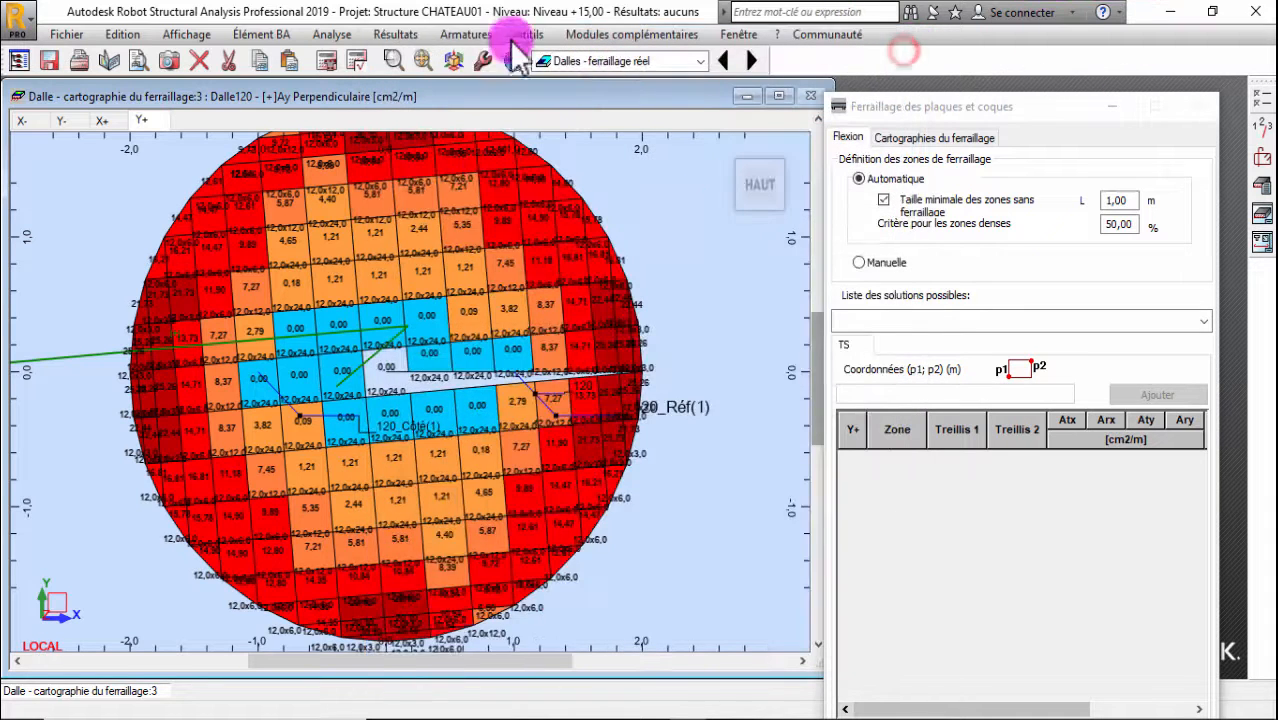
Return to the Géométrie layout and open the code parameters (Paramètres réglementaires) for theoretical slab and wall reinforcement
{"action": "left_click", "coordinate": [700, 61]}
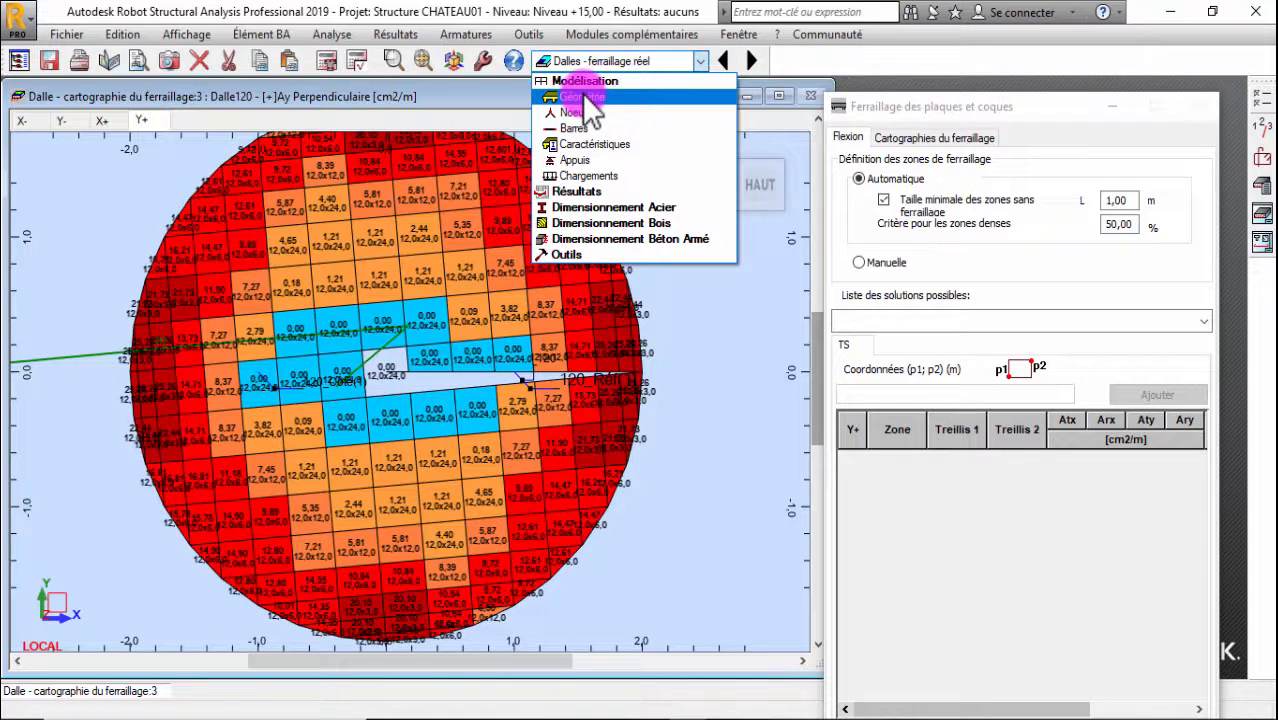
{"action": "left_click", "coordinate": [588, 98]}
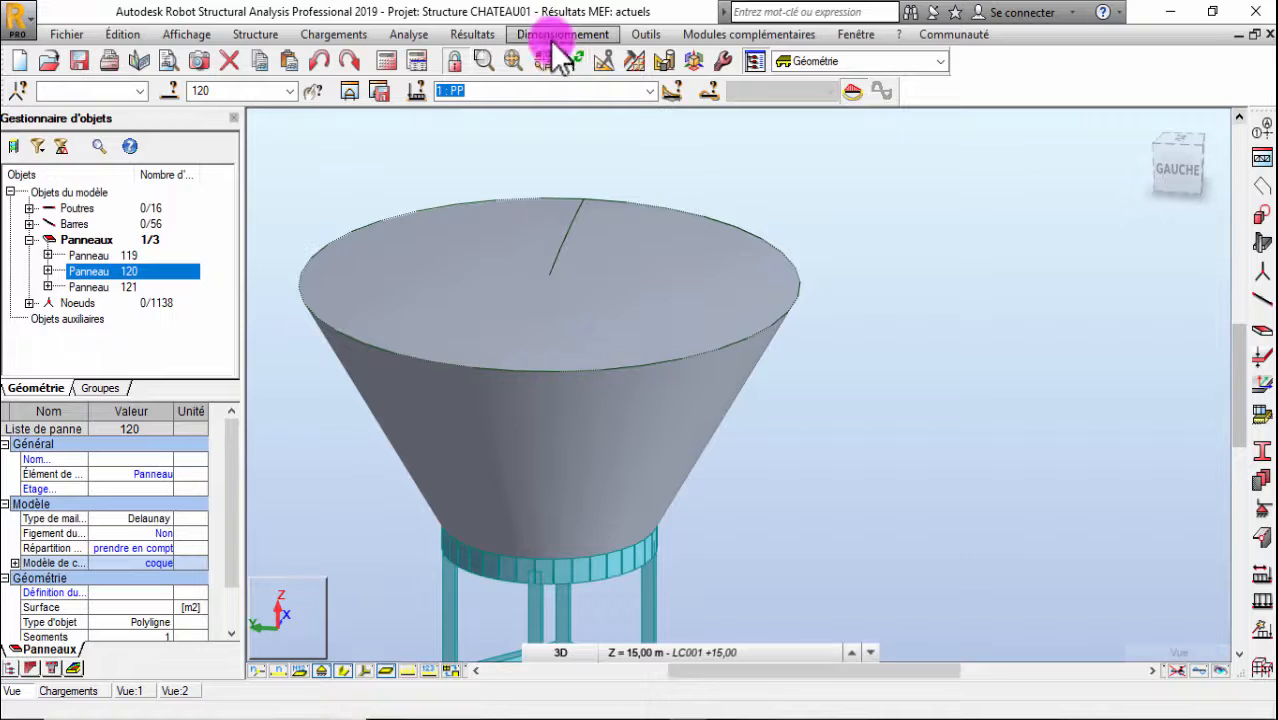
{"action": "left_click", "coordinate": [562, 36]}
{"action": "mouse_move", "coordinate": [792, 234]}
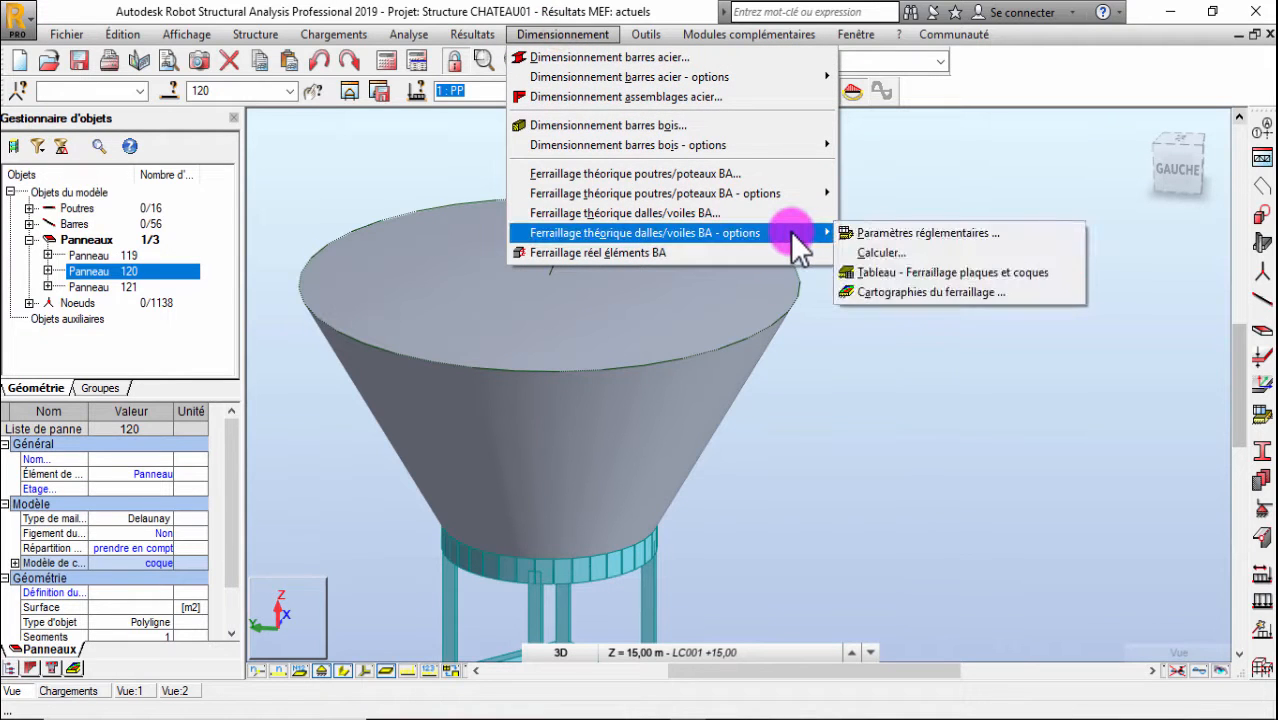
{"action": "left_click", "coordinate": [899, 232]}
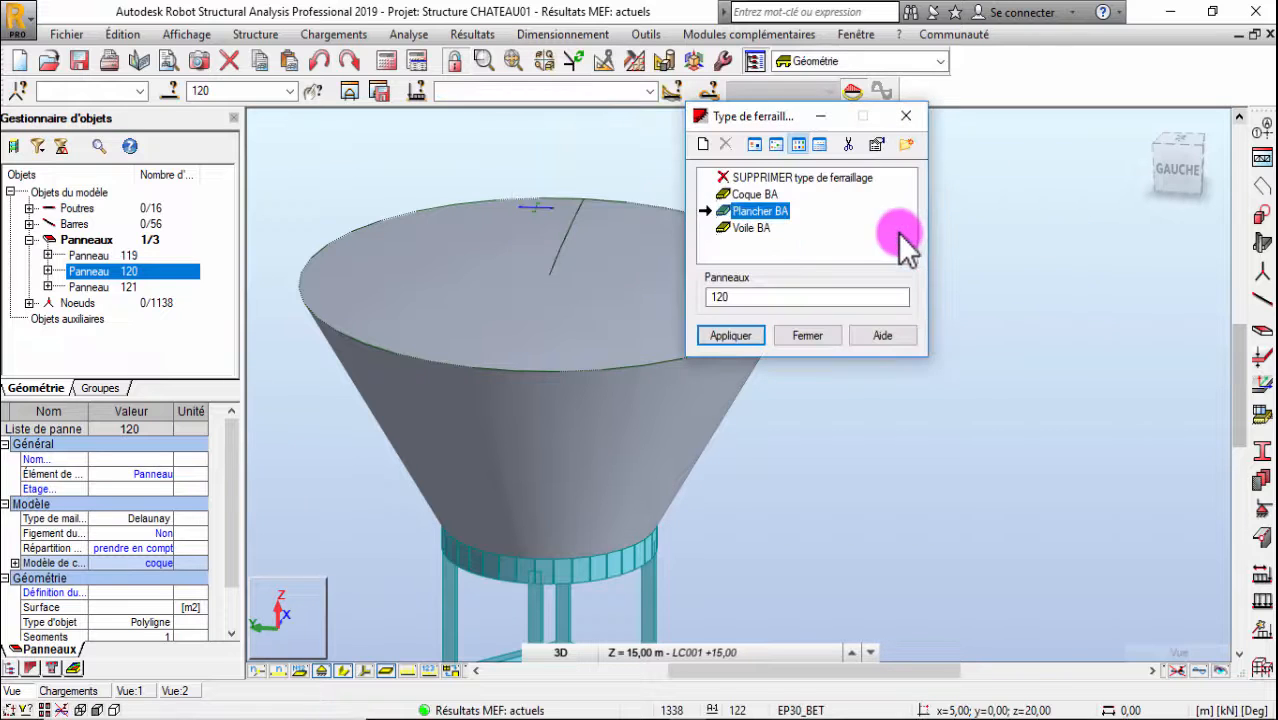
Open the Coque BA reinforcement type's BAEL 91 mod. 99 parameters for editing
{"action": "left_click", "coordinate": [732, 194]}
{"action": "scroll", "coordinate": [582, 392], "scroll_direction": "down", "scroll_amount": 3}
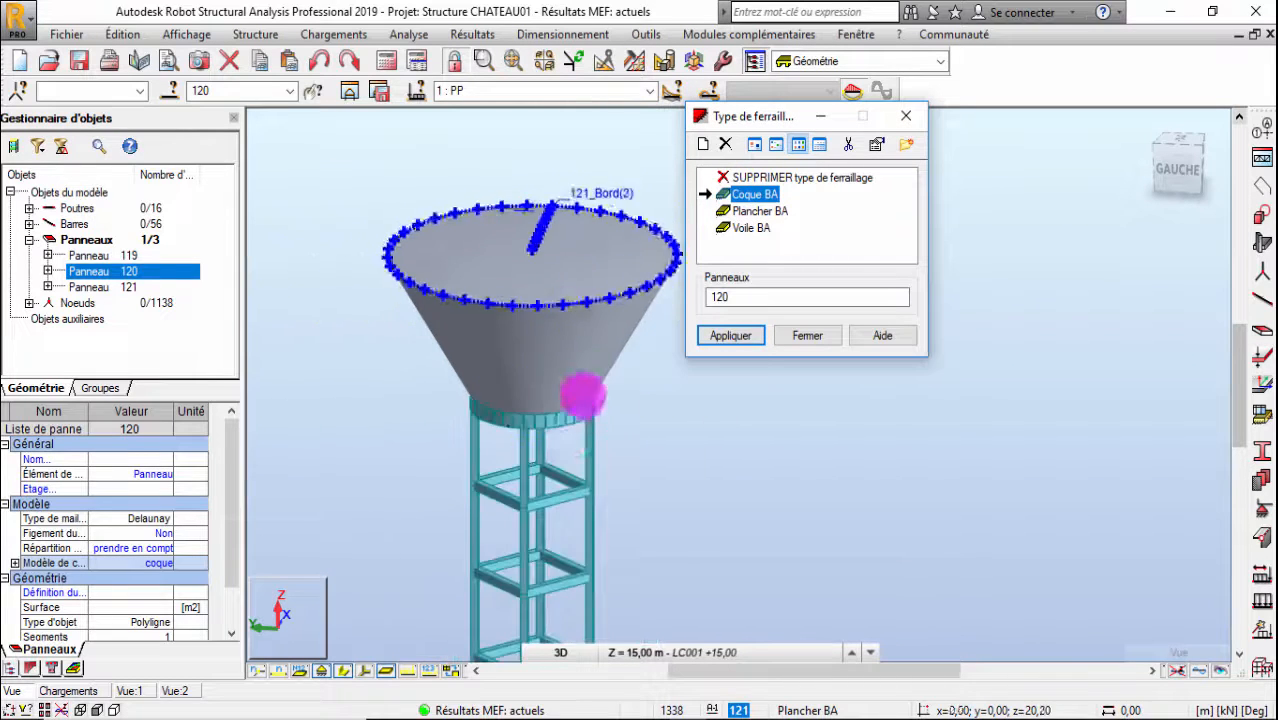
{"action": "scroll", "coordinate": [558, 417], "scroll_direction": "up", "scroll_amount": 2}
{"action": "scroll", "coordinate": [558, 417], "scroll_direction": "up", "scroll_amount": 2}
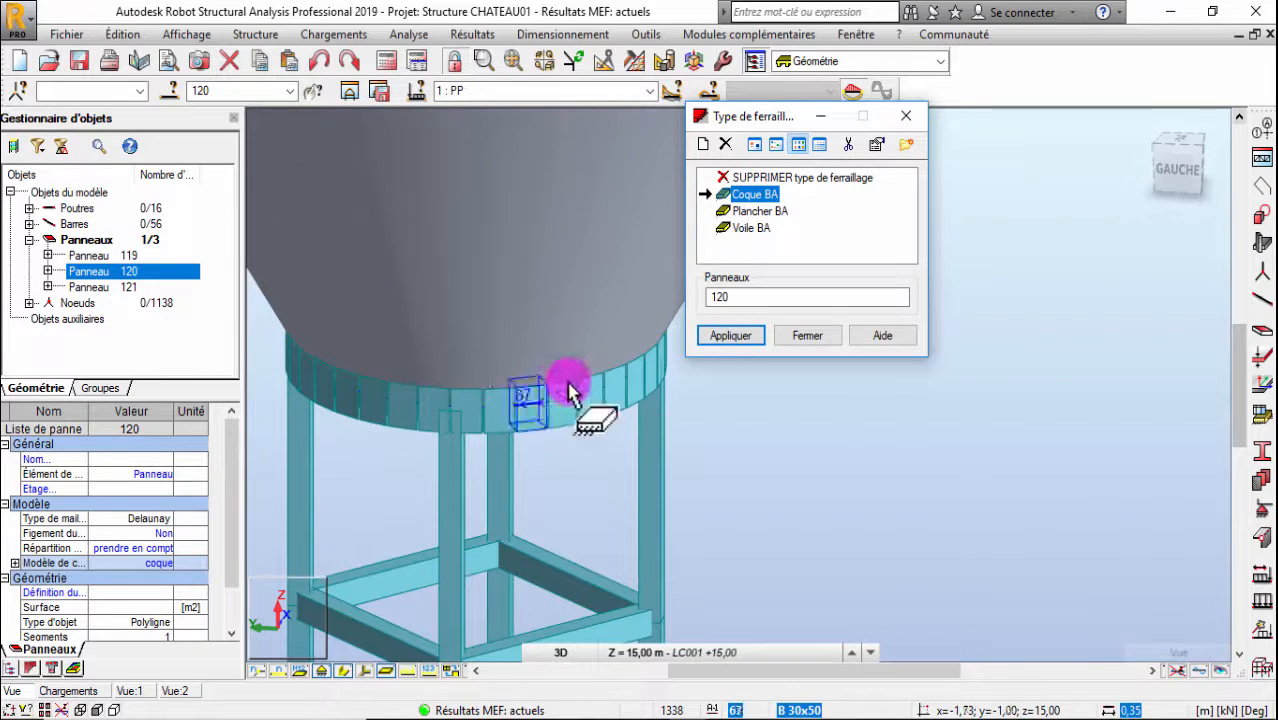
{"action": "middle_click_drag", "start_coordinate": [592, 391], "coordinate": [538, 420]}
{"action": "scroll", "coordinate": [556, 403], "scroll_direction": "down", "scroll_amount": 2}
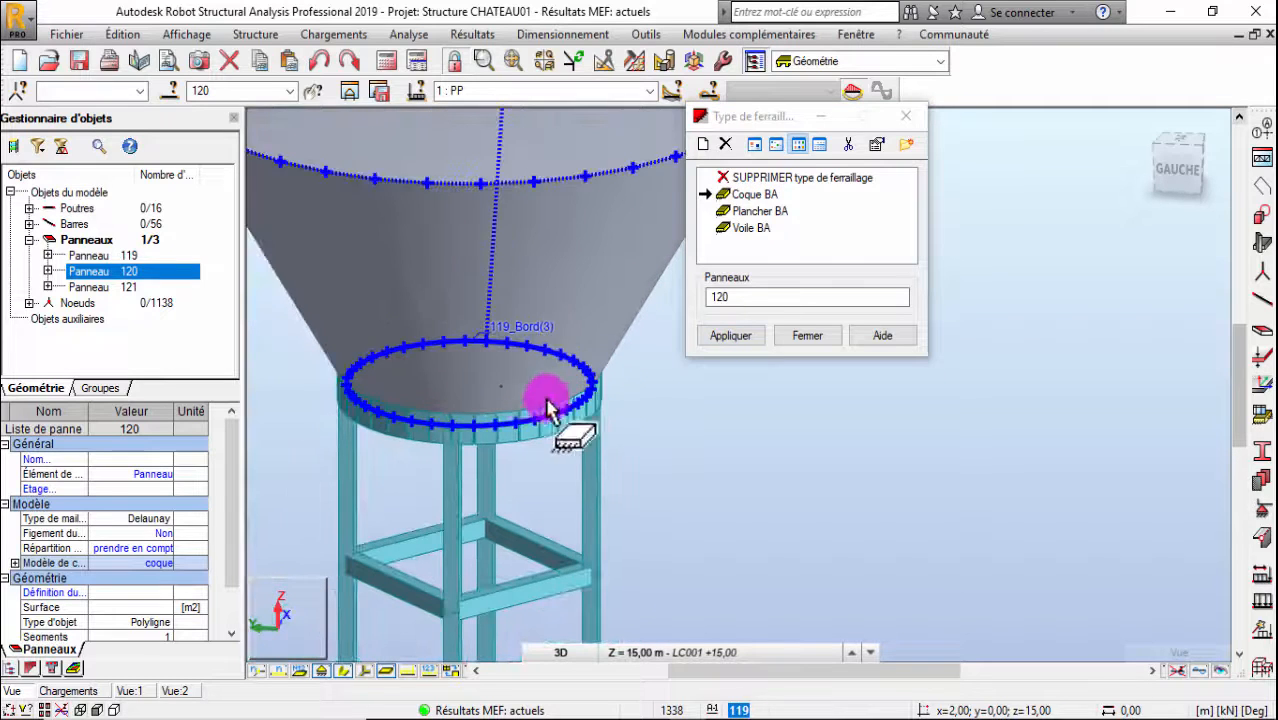
{"action": "double_click", "coordinate": [742, 193]}
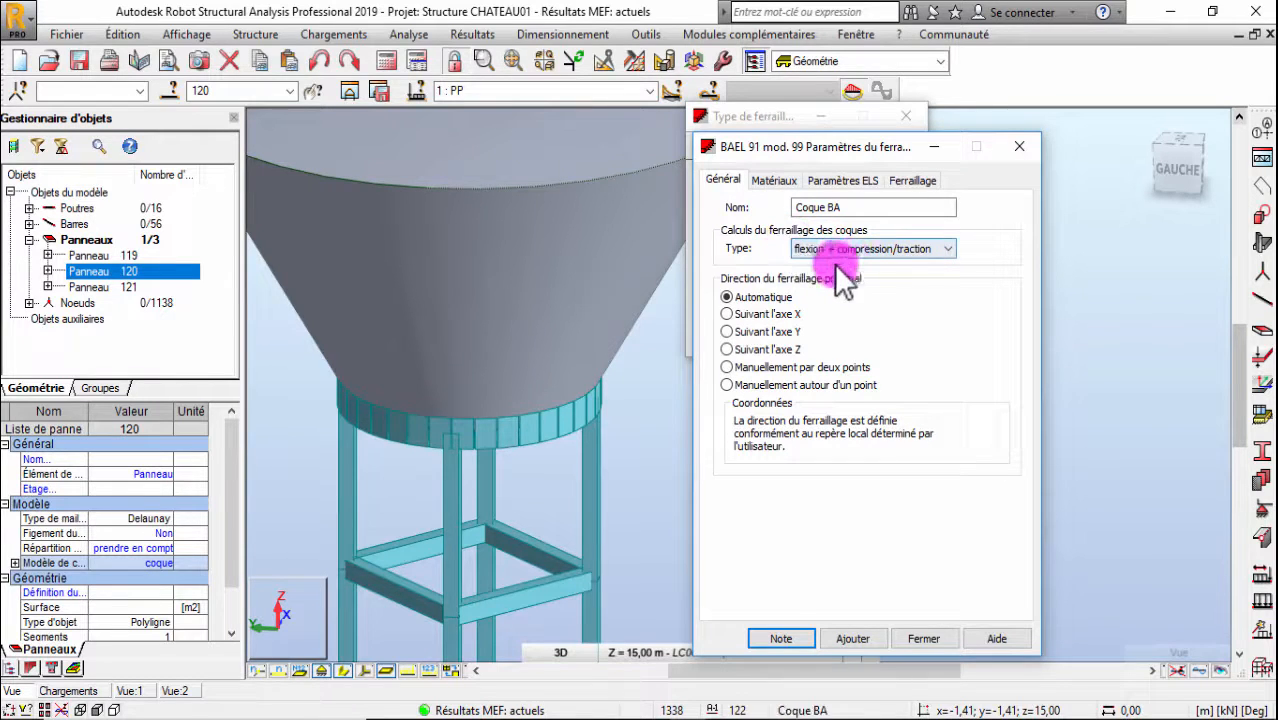
Review the Coque BA concrete and steel materials, including the option that takes the concrete from the structure model
{"action": "left_click", "coordinate": [773, 181]}
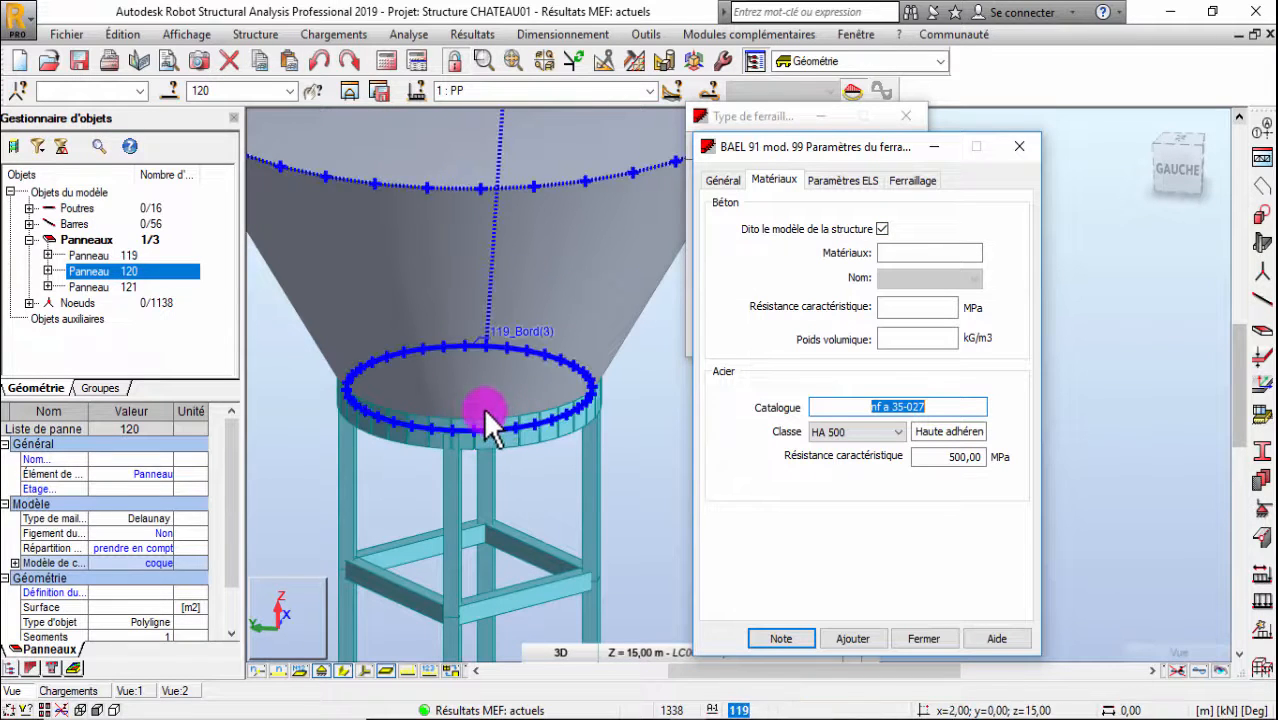
{"action": "left_click", "coordinate": [882, 229]}
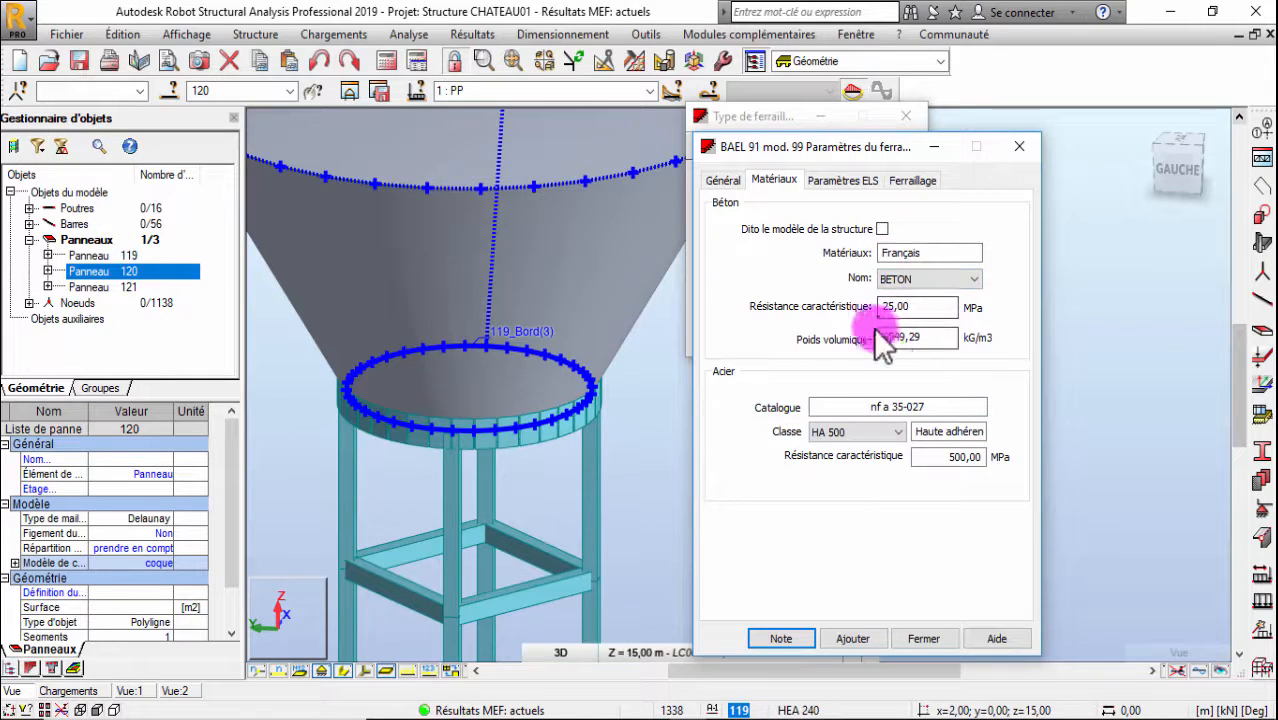
{"action": "left_click", "coordinate": [882, 229]}
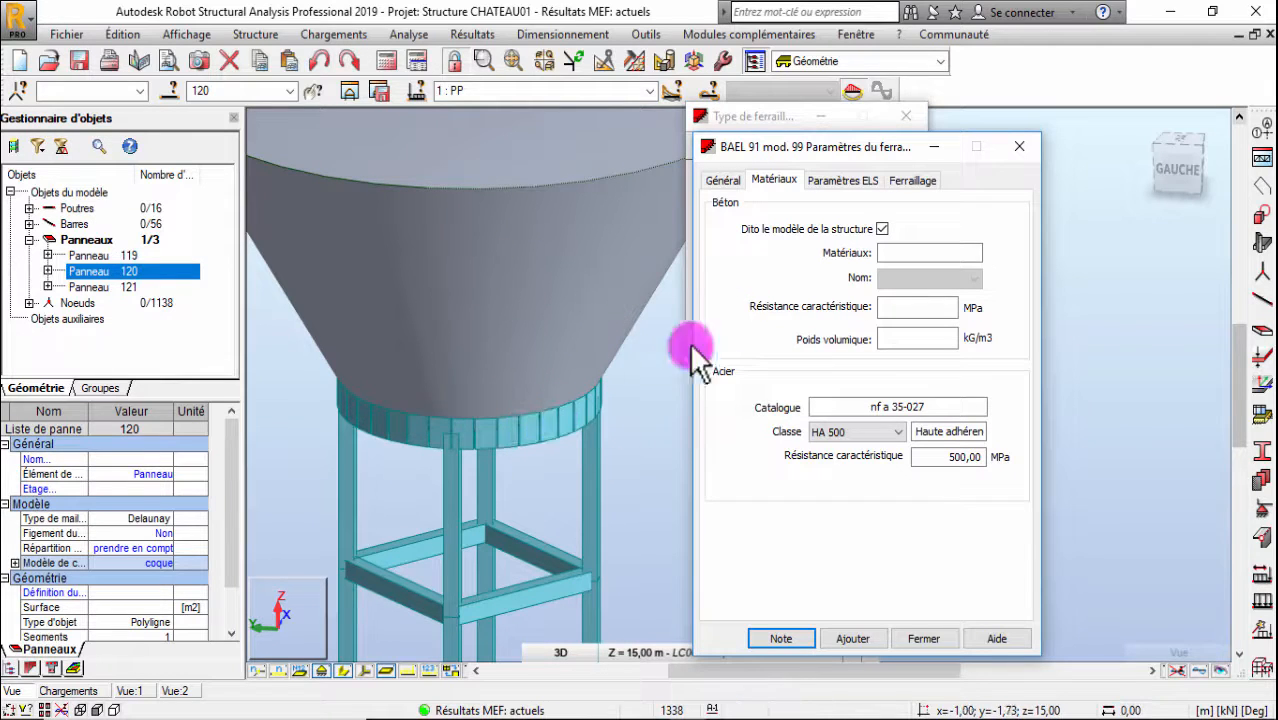
Enable reinforcement correction for deflection in the ELS parameters and set the allowable deflection to 2 cm
{"action": "left_click", "coordinate": [852, 183]}
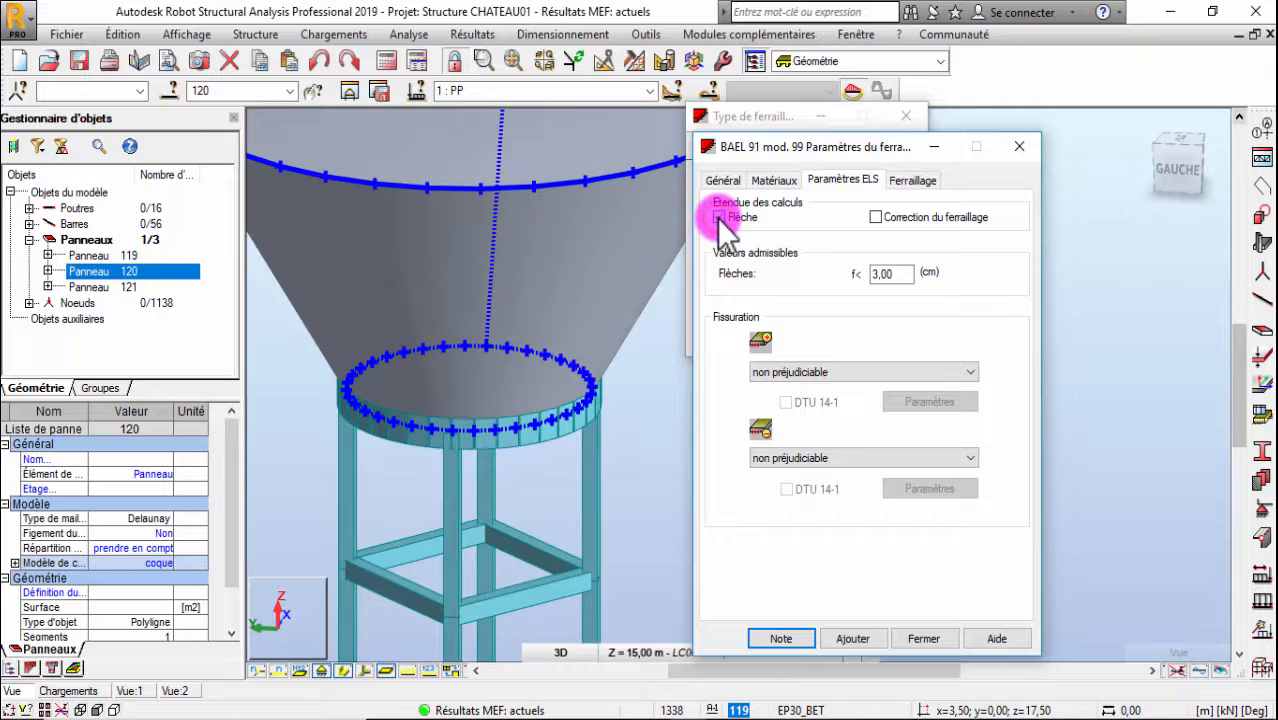
{"action": "left_click", "coordinate": [877, 217]}
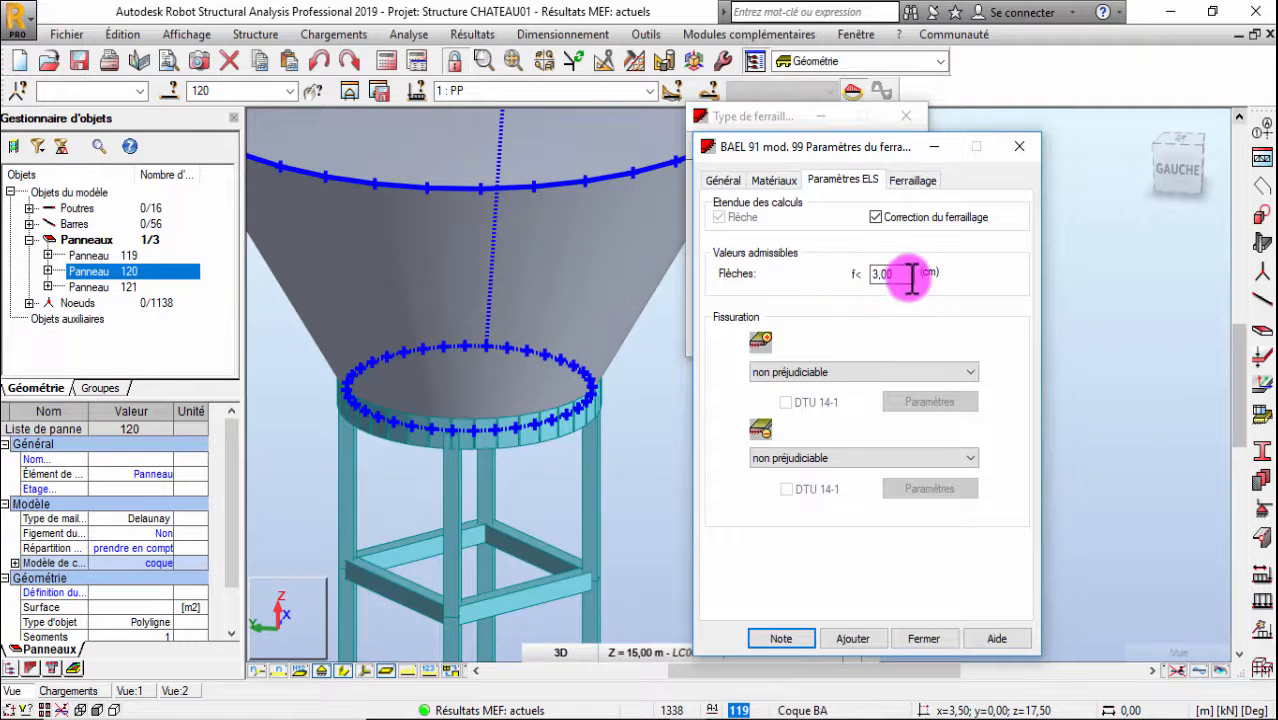
{"action": "left_click_drag", "start_coordinate": [911, 278], "coordinate": [815, 278]}
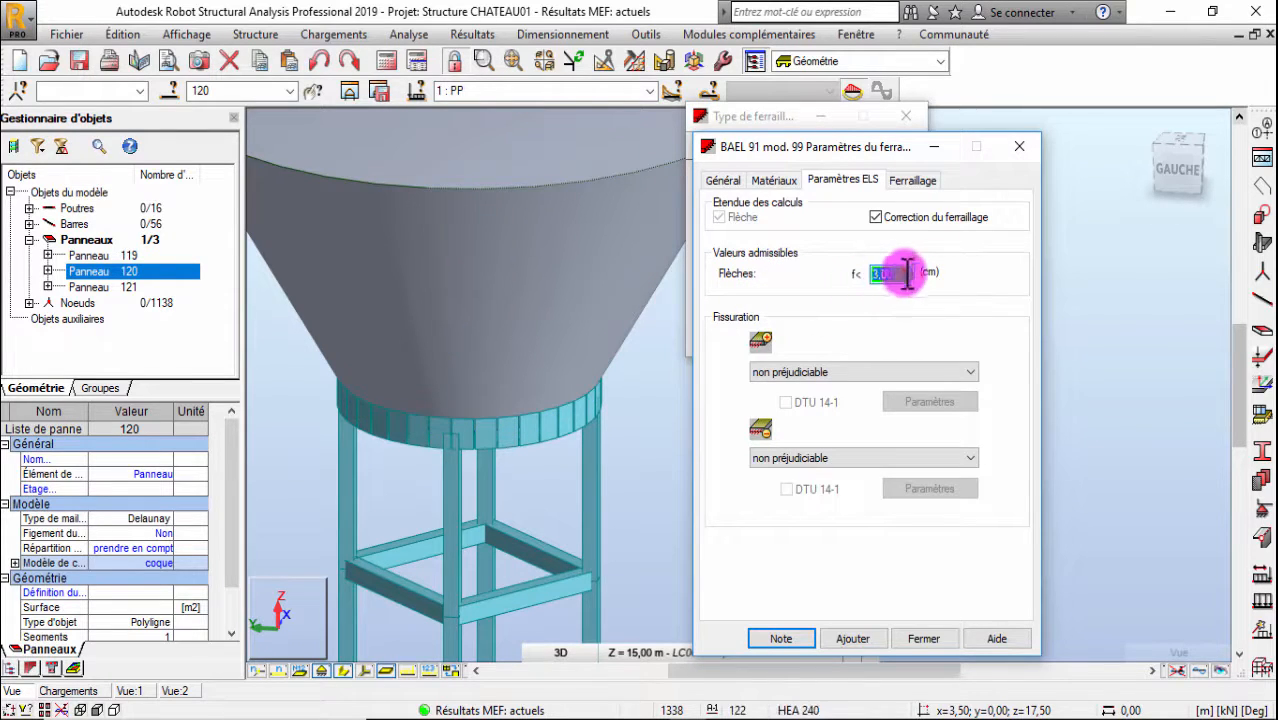
{"action": "key", "text": "BackSpace"}
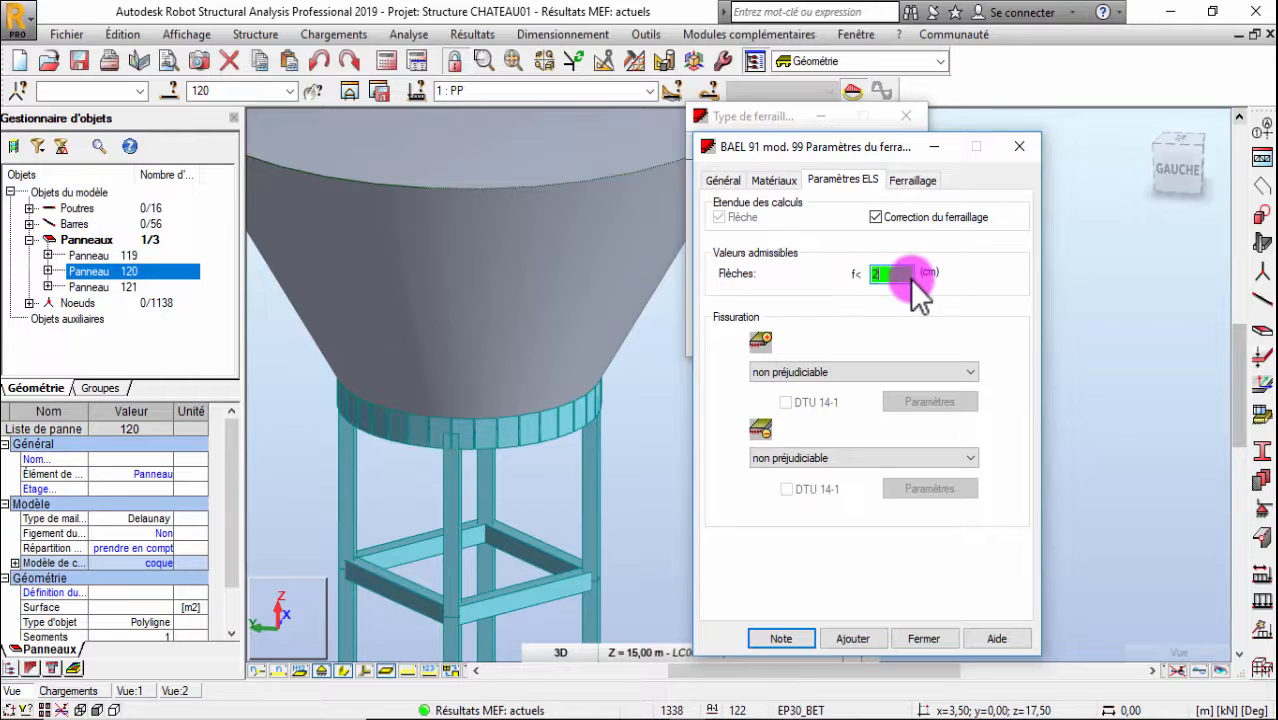
{"action": "type", "text": "2"}
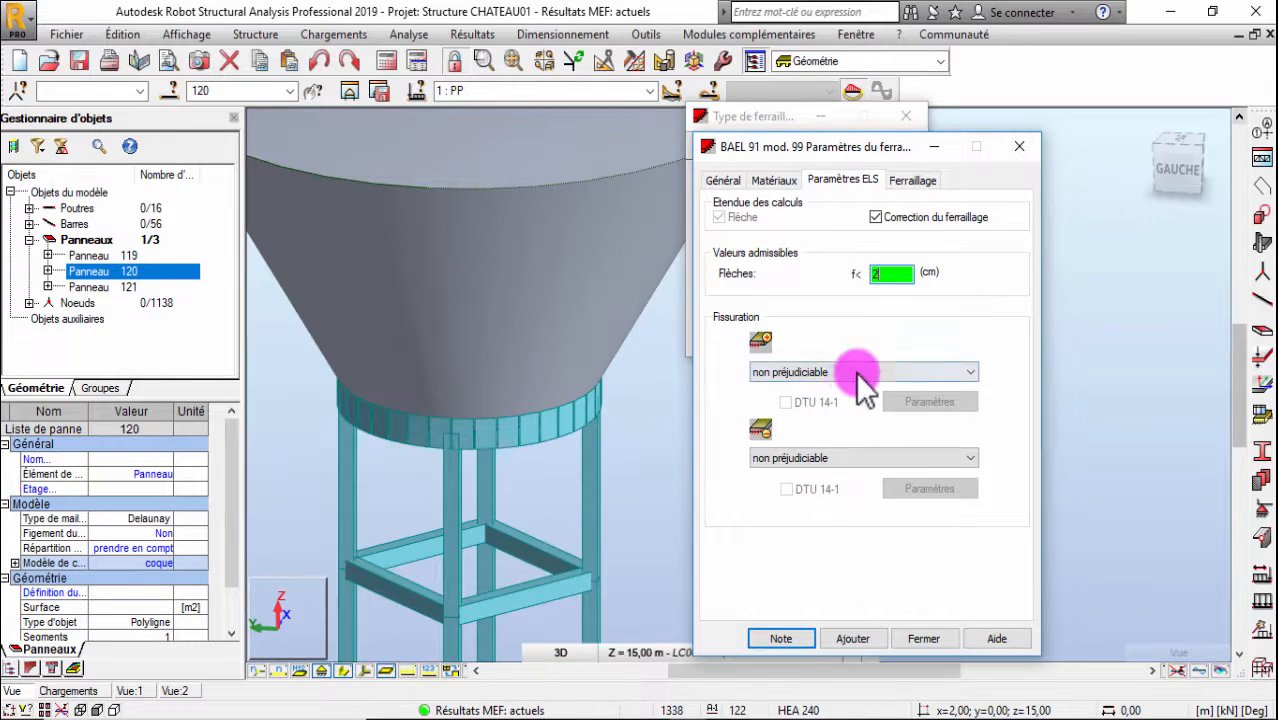
Set the cracking condition to "très préjudiciable" for both the upper and lower faces
{"action": "left_click", "coordinate": [786, 372]}
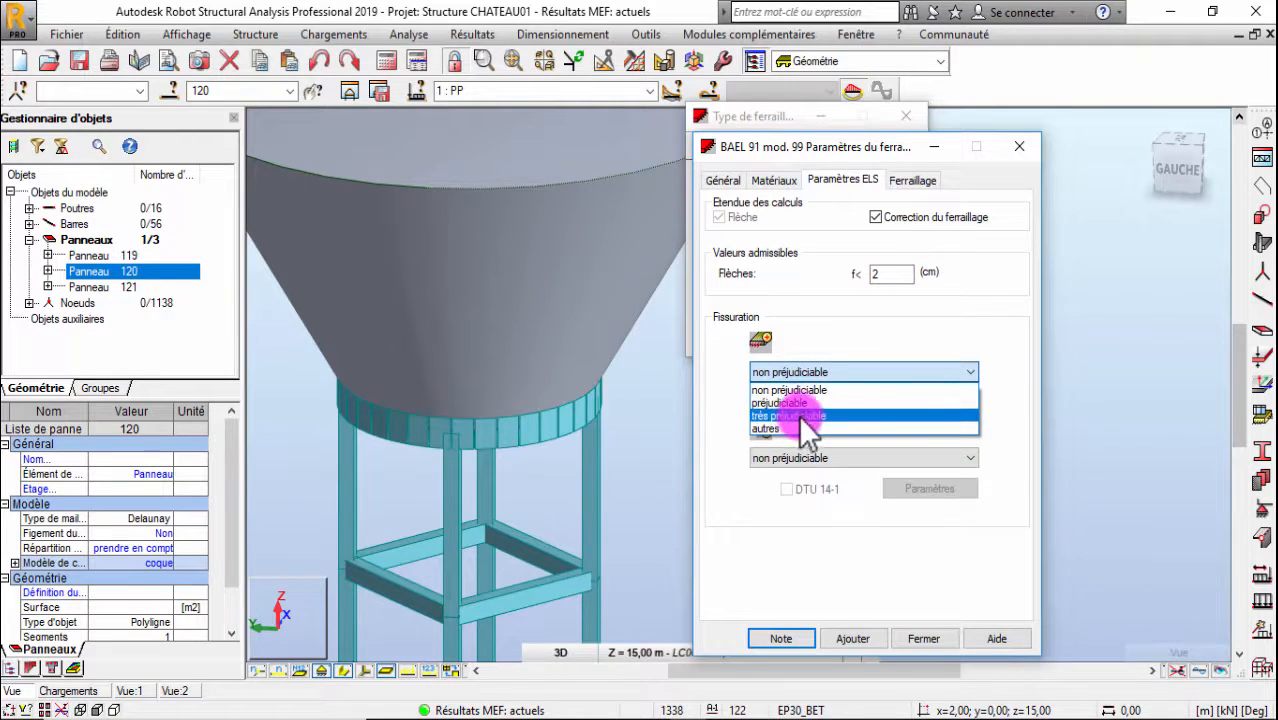
{"action": "left_click", "coordinate": [803, 416]}
{"action": "left_click", "coordinate": [815, 460]}
{"action": "left_click", "coordinate": [808, 501]}
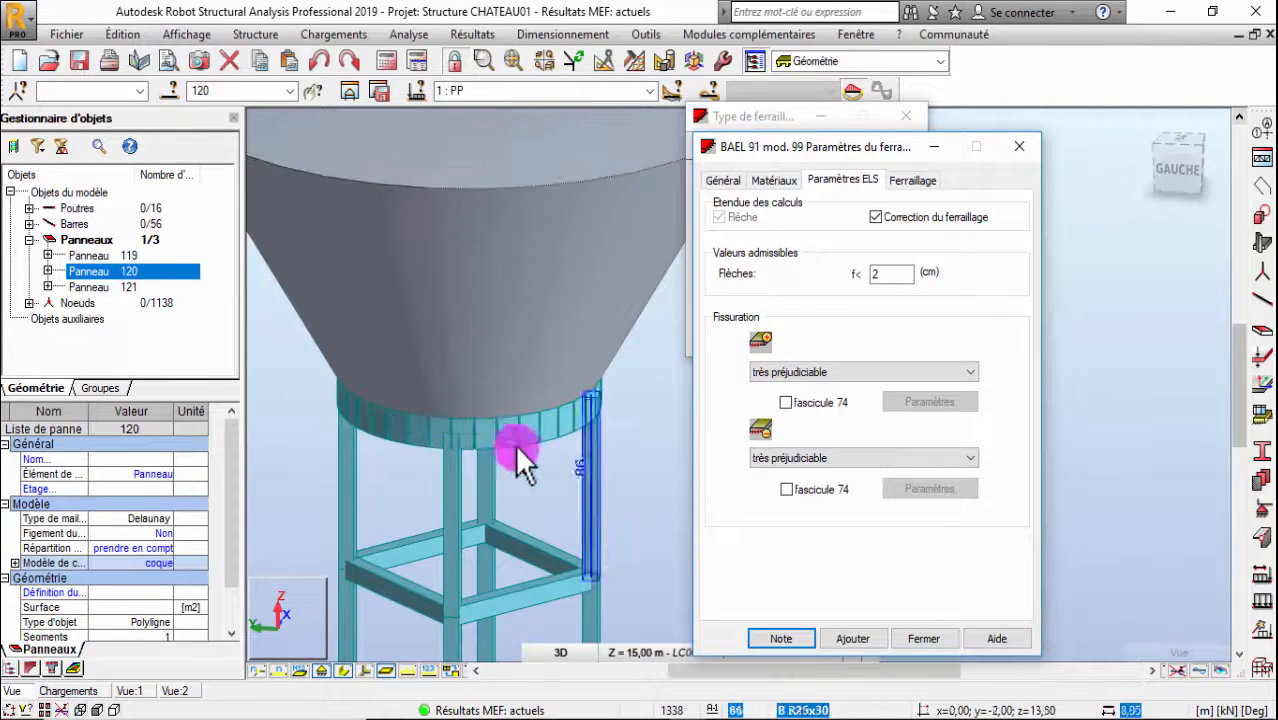
{"action": "middle_click_drag", "start_coordinate": [545, 344], "coordinate": [532, 356]}
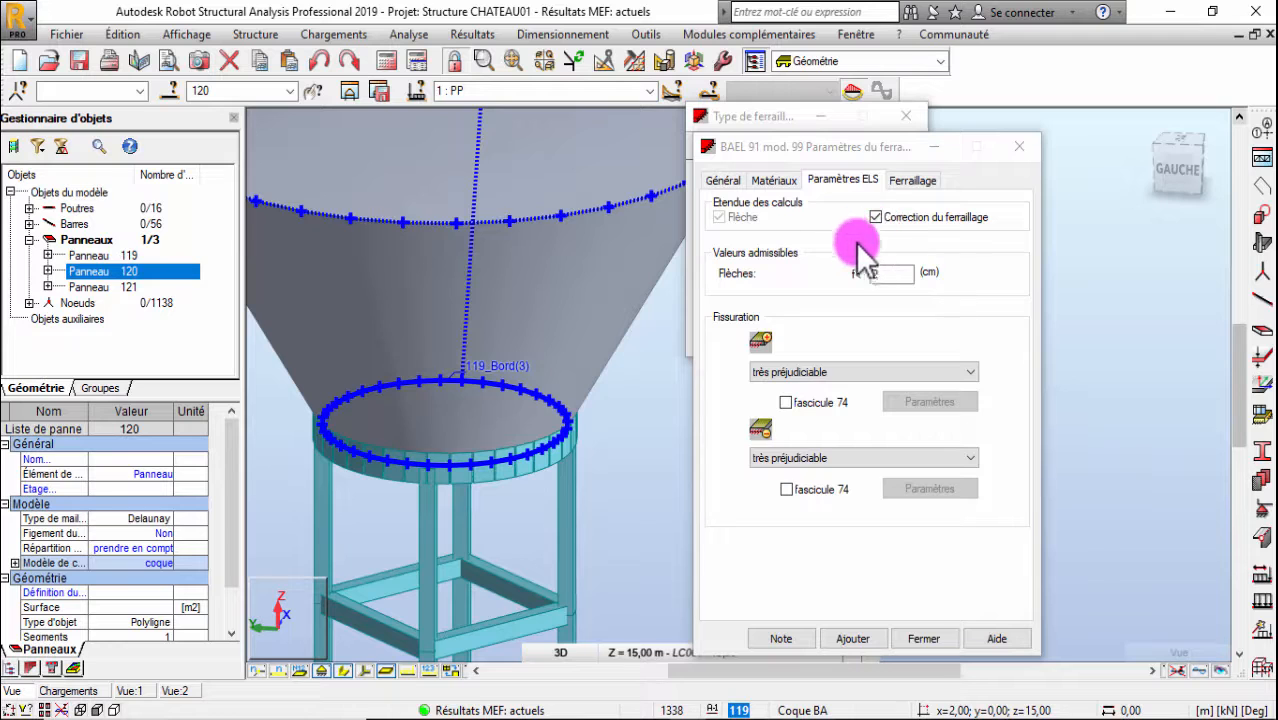
{"action": "left_click", "coordinate": [973, 297]}
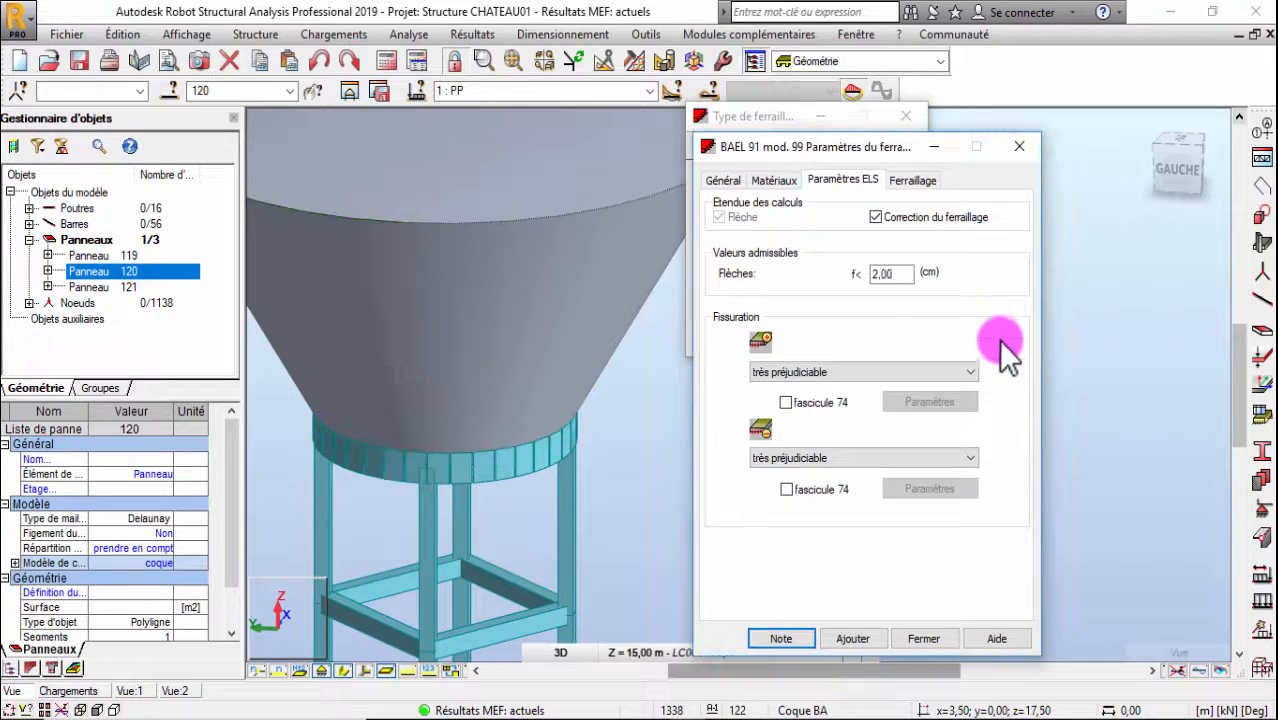
Set the bar diameters d1, d2, d1' and d2' to 14 in the Coque BA reinforcement settings
{"action": "left_click", "coordinate": [913, 182]}
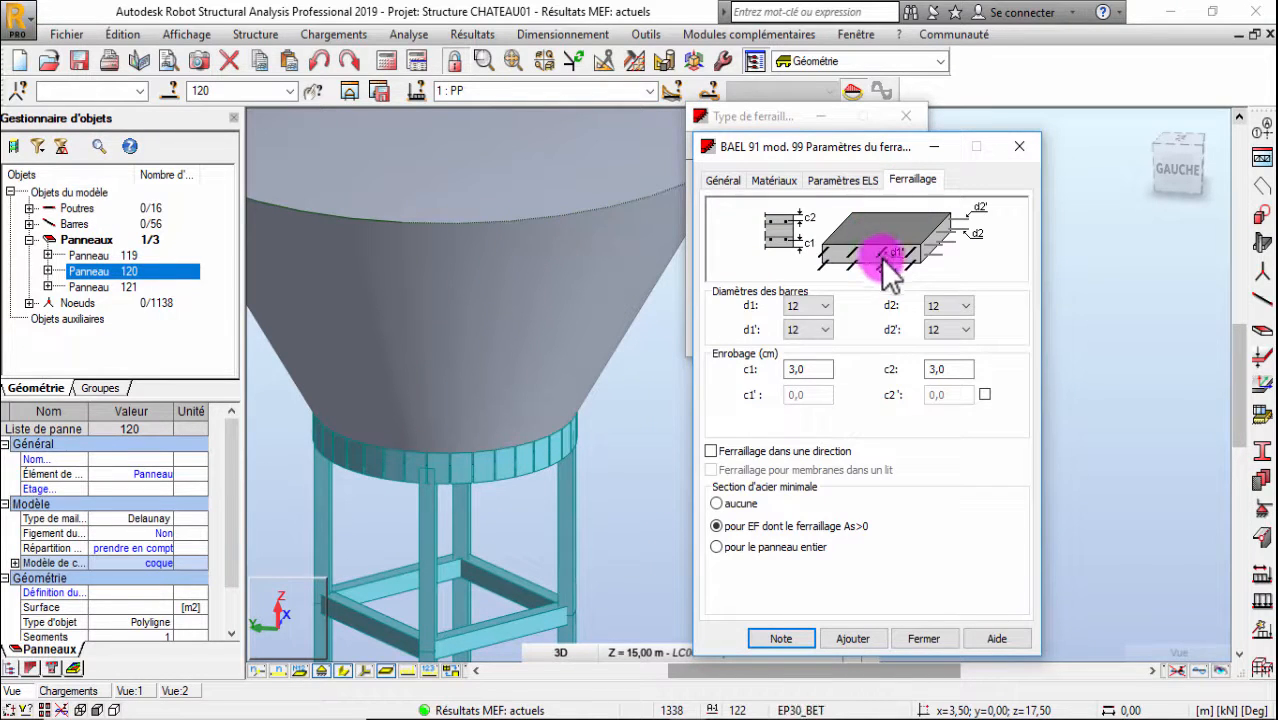
{"action": "left_click", "coordinate": [822, 306]}
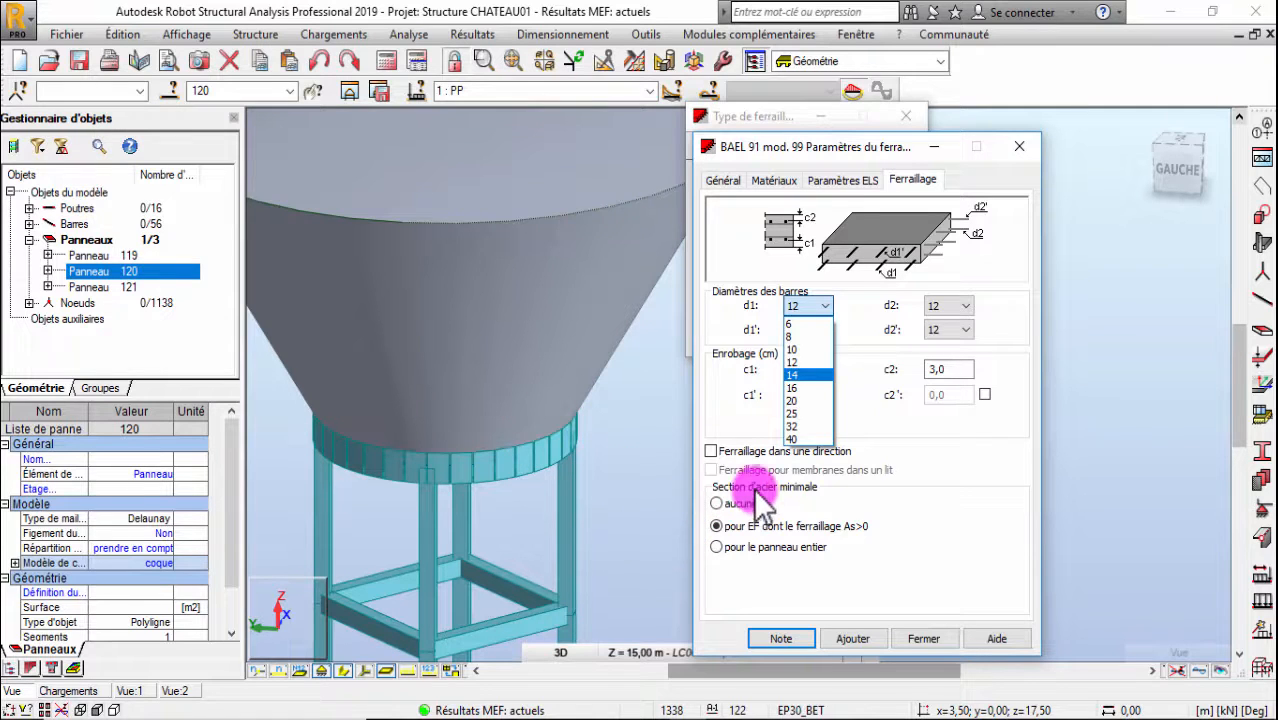
{"action": "left_click", "coordinate": [801, 375]}
{"action": "left_click", "coordinate": [950, 306]}
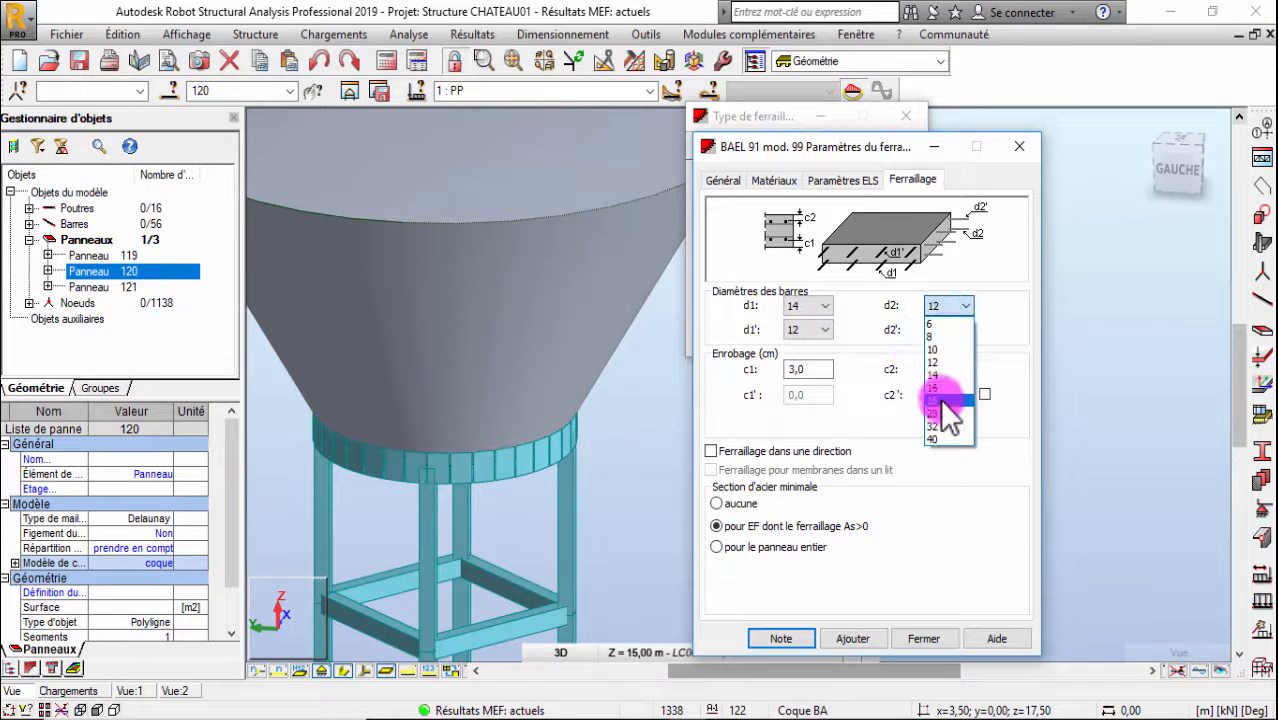
{"action": "left_click", "coordinate": [934, 375]}
{"action": "left_click", "coordinate": [805, 331]}
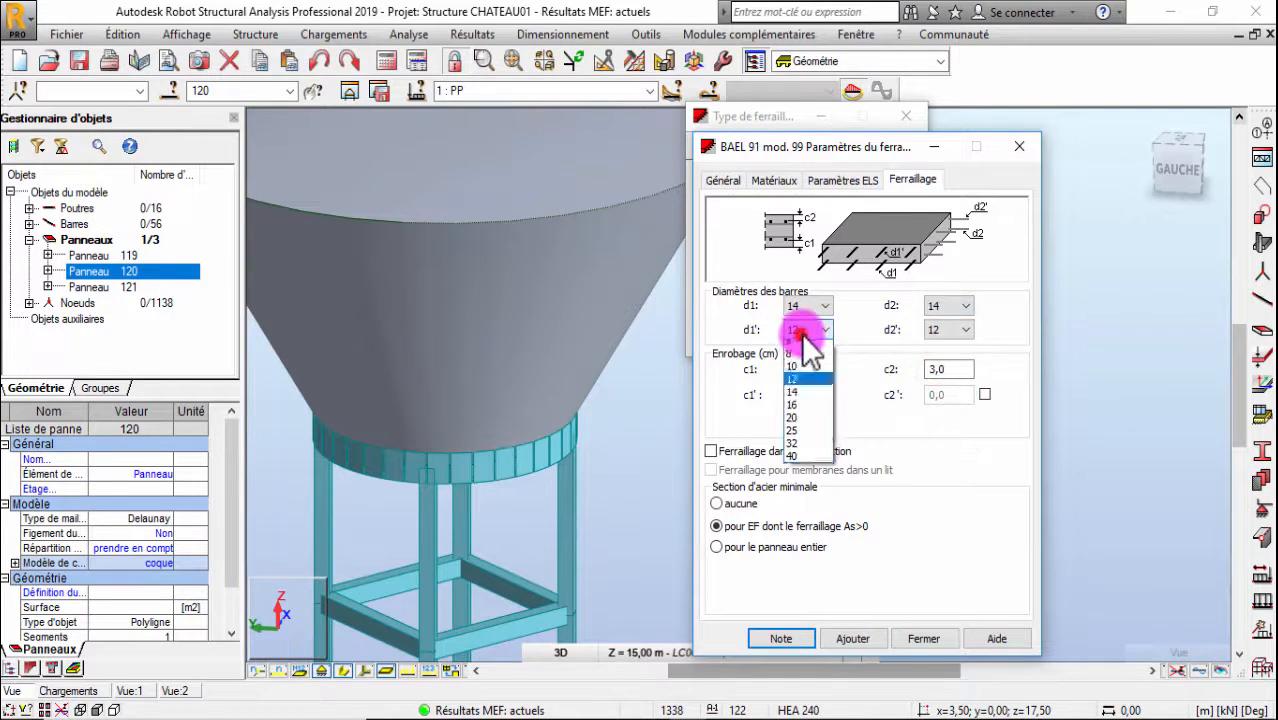
{"action": "left_click", "coordinate": [798, 391]}
{"action": "left_click", "coordinate": [948, 329]}
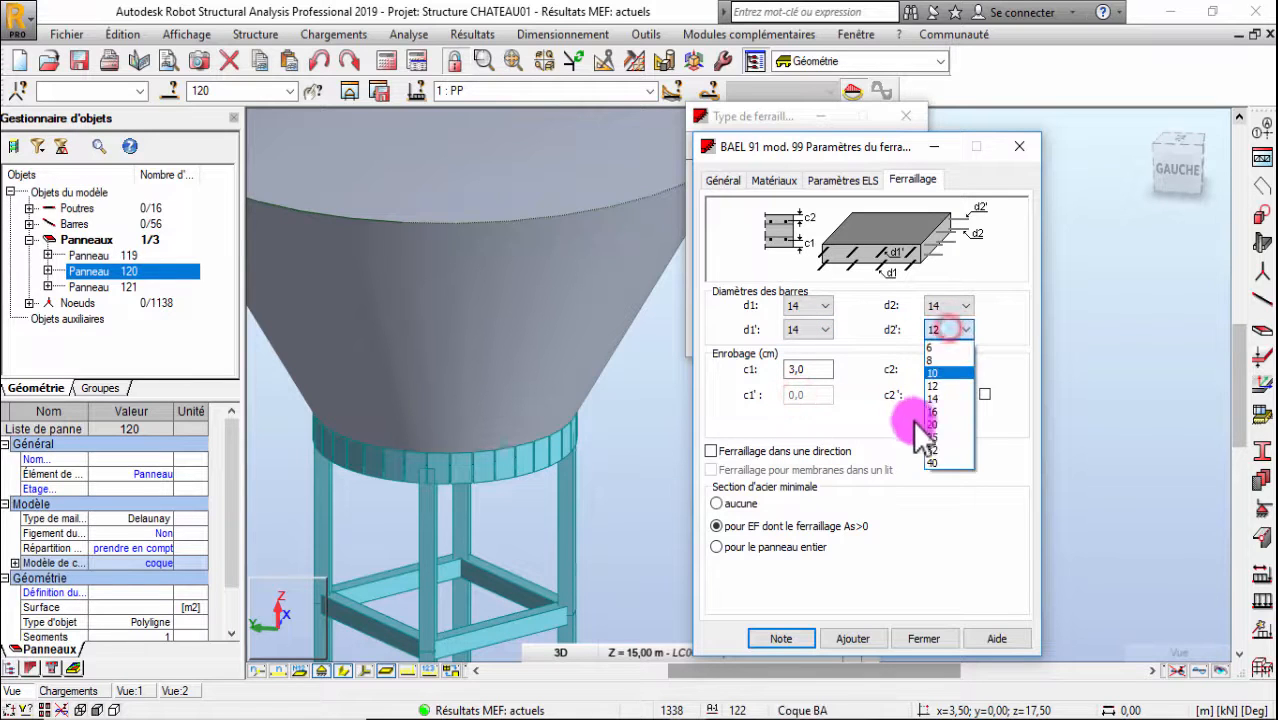
{"action": "left_click", "coordinate": [933, 398]}
Set the concrete covers c1 and c2 to 5 cm and enable reinforcement in one direction
{"action": "left_click_drag", "start_coordinate": [817, 369], "coordinate": [760, 368]}
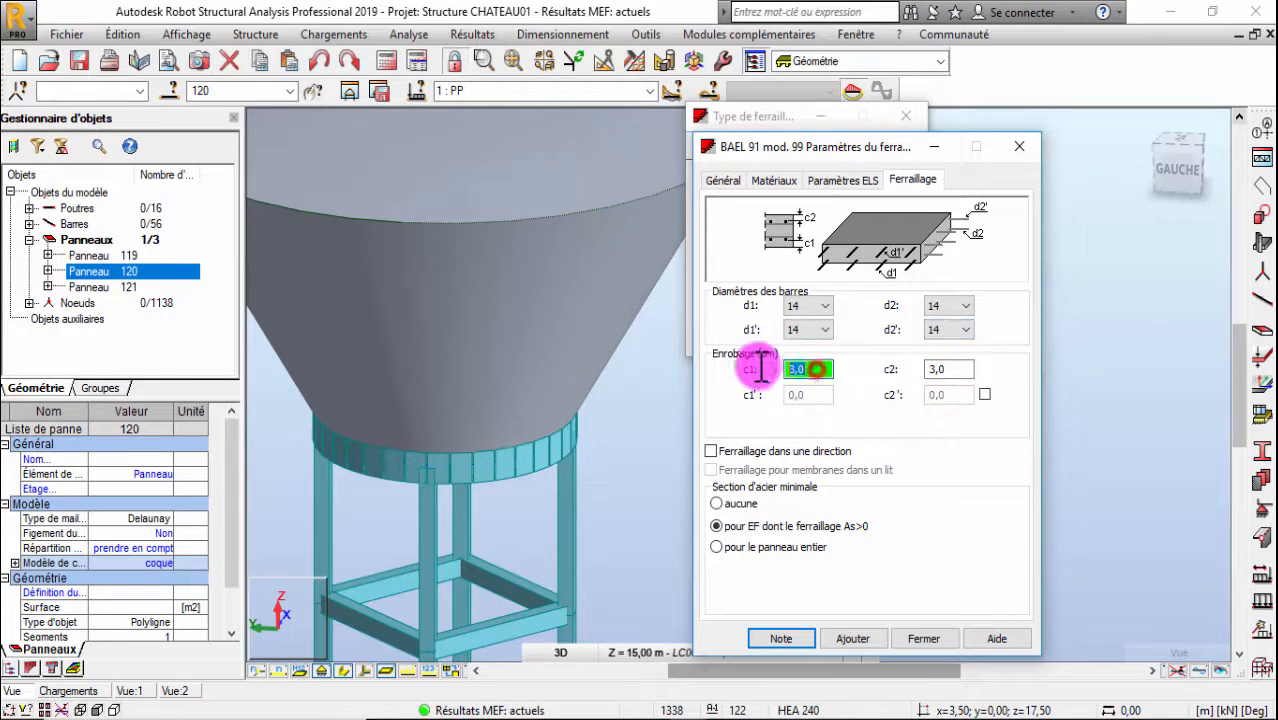
{"action": "left_click_drag", "start_coordinate": [970, 369], "coordinate": [928, 369]}
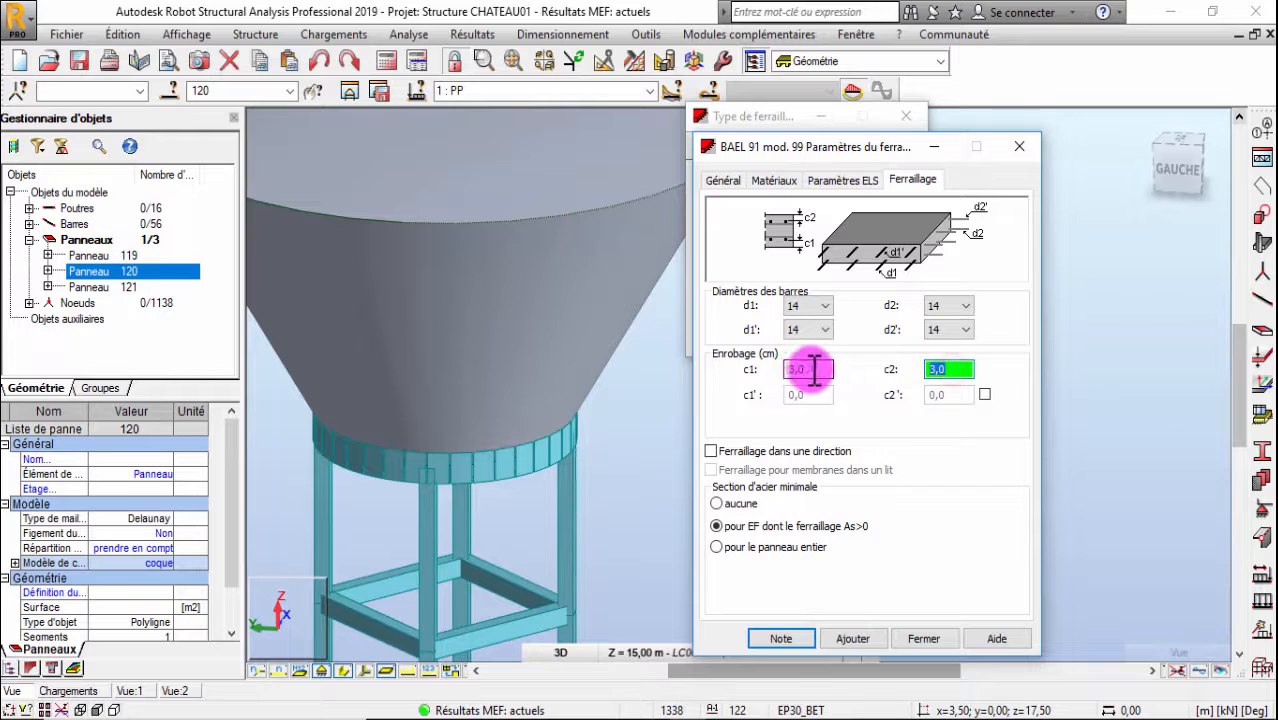
{"action": "left_click_drag", "start_coordinate": [815, 369], "coordinate": [752, 368]}
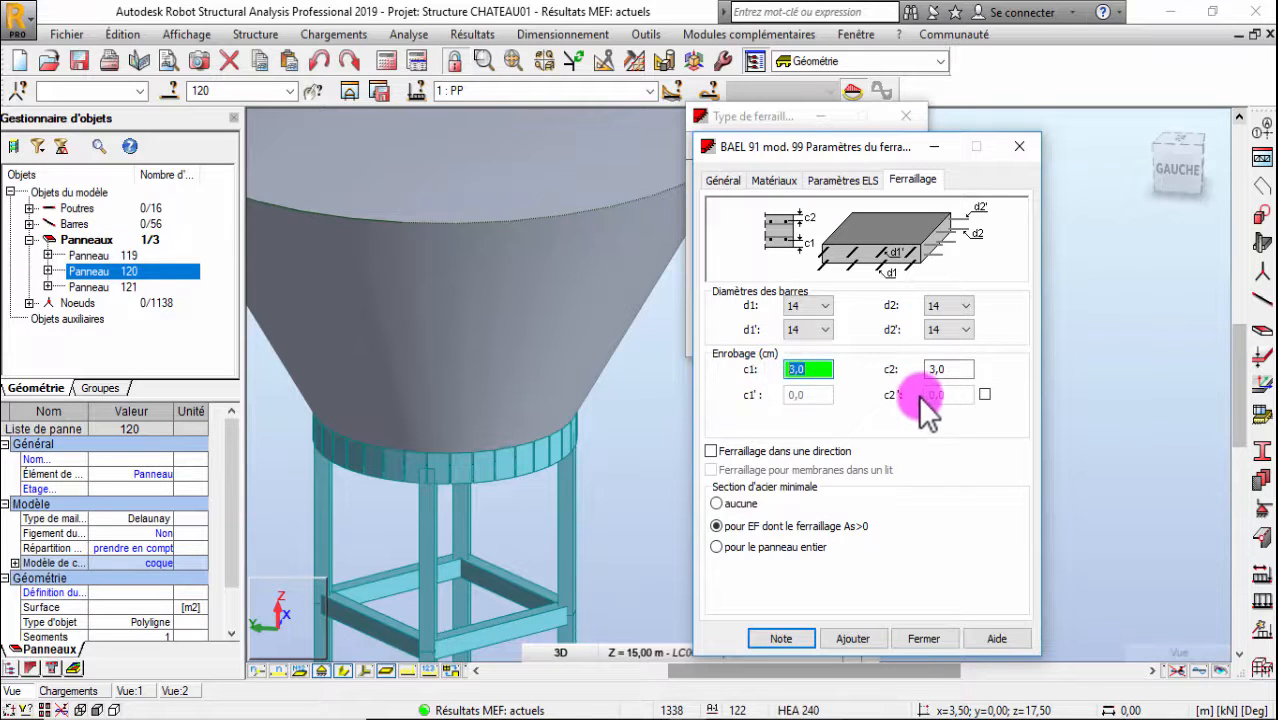
{"action": "type", "text": "5"}
{"action": "key", "text": "Tab"}
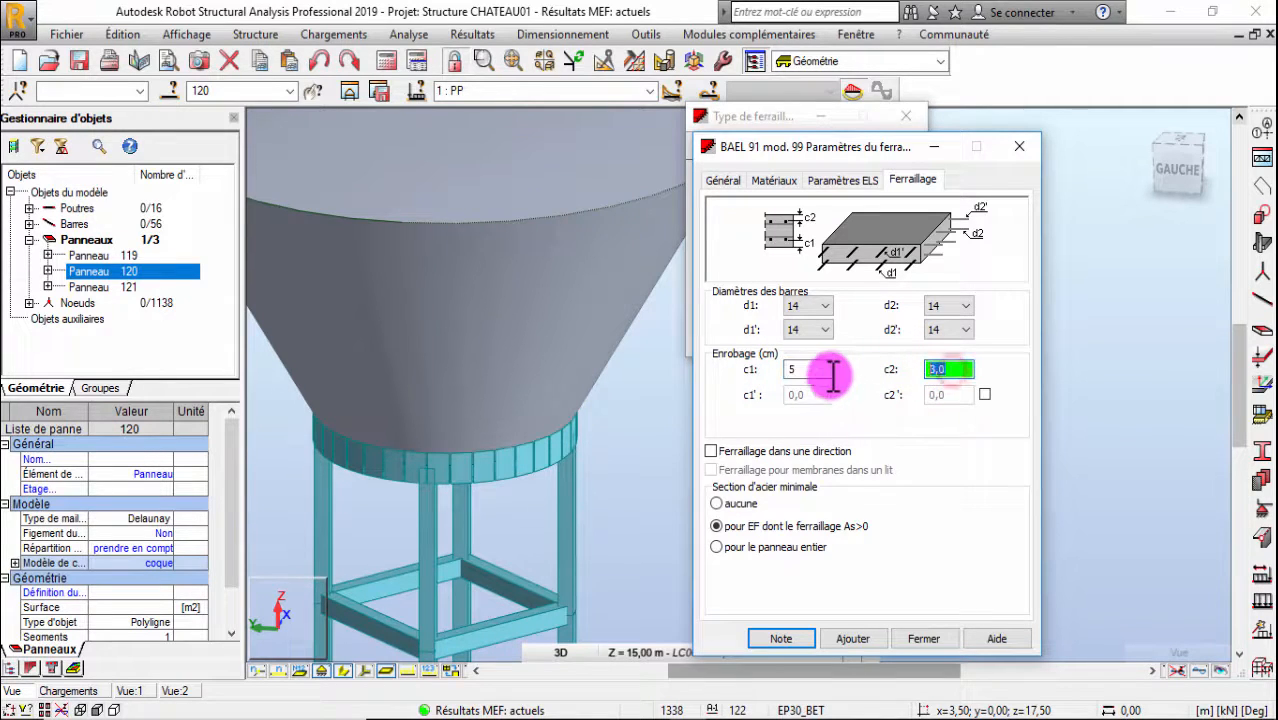
{"action": "type", "text": "5"}
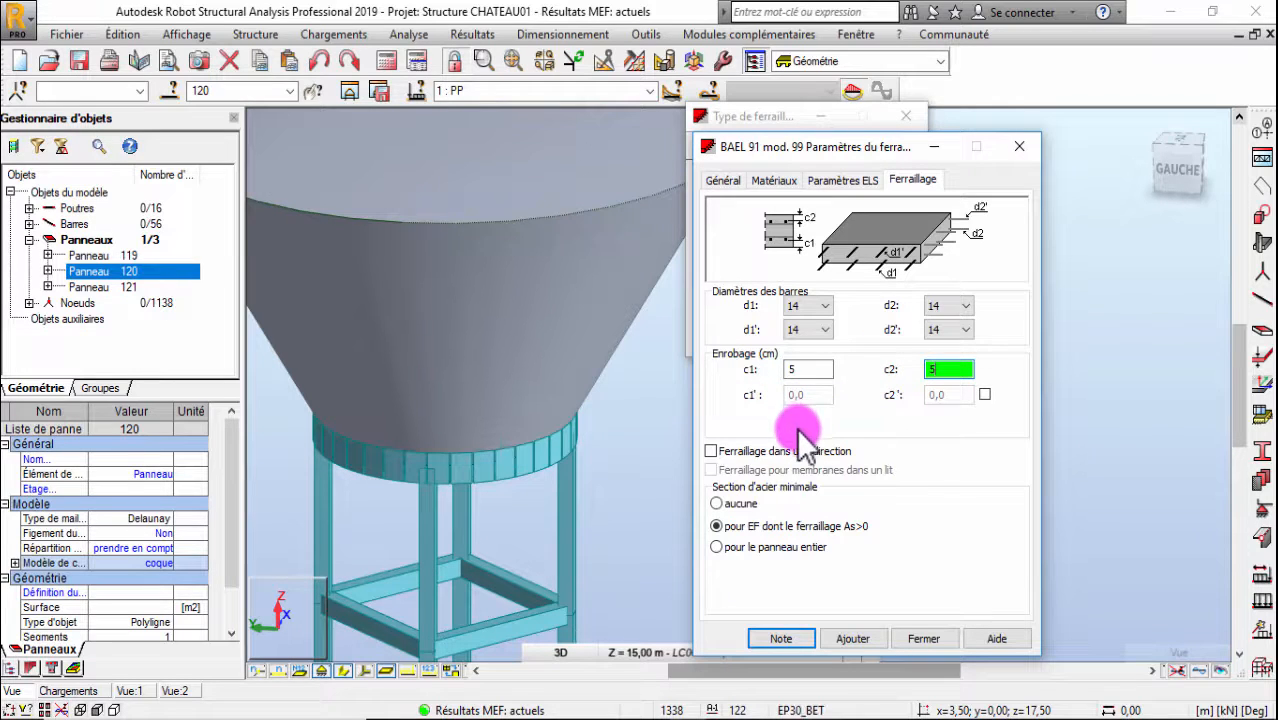
{"action": "left_click", "coordinate": [711, 452]}
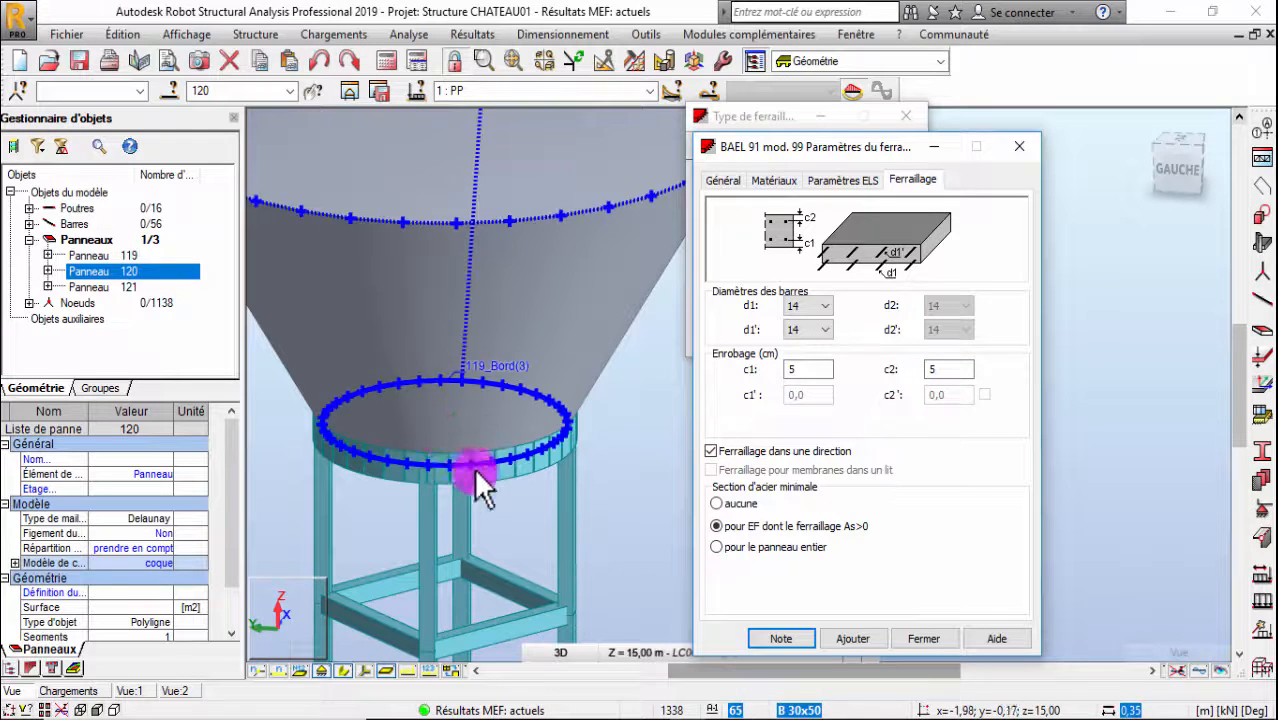
Disable reinforcement in one direction and add the parameters as a new reinforcement type named Coque BA PRJT
{"action": "left_click", "coordinate": [711, 452]}
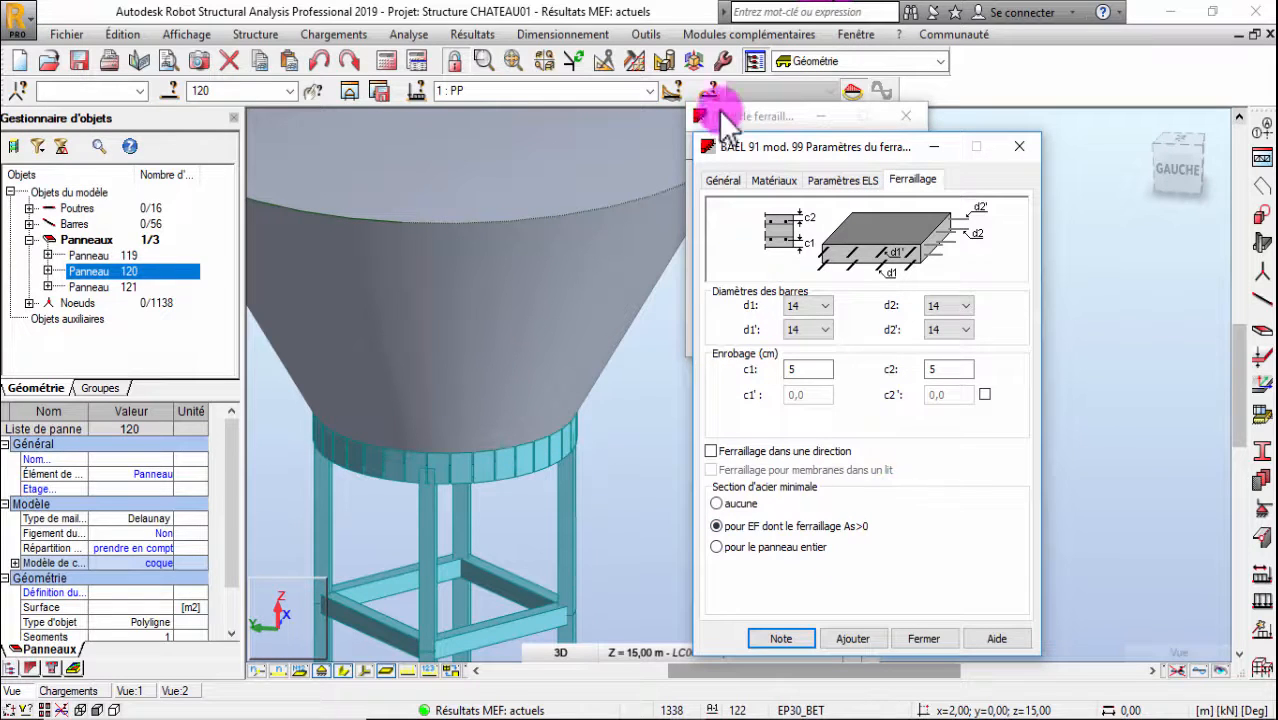
{"action": "left_click", "coordinate": [723, 180]}
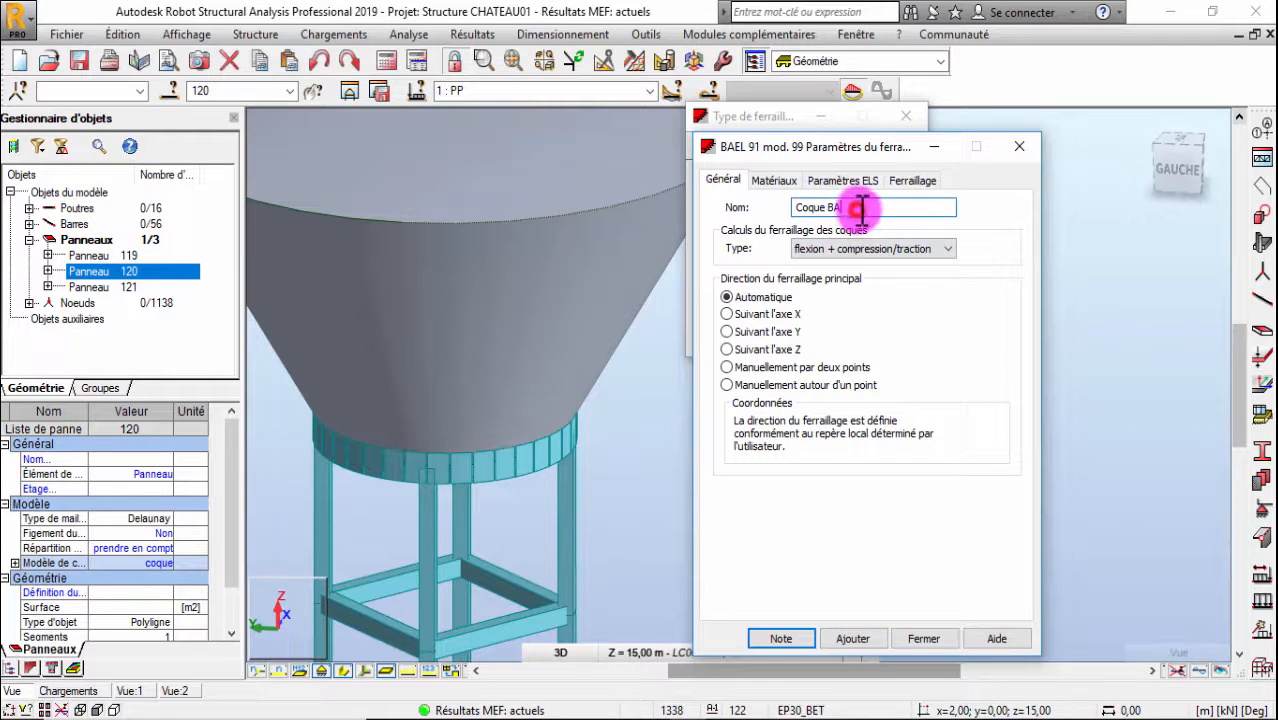
{"action": "left_click_drag", "start_coordinate": [862, 210], "coordinate": [839, 210]}
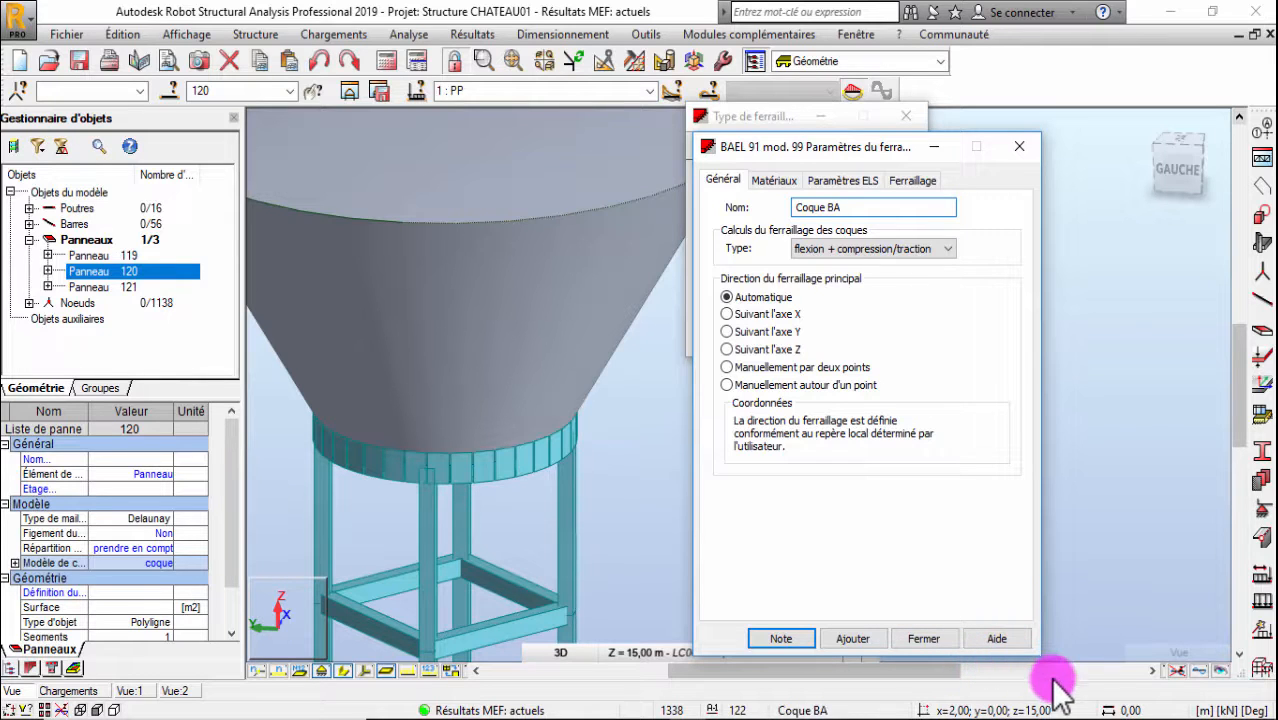
{"action": "type", "text": "PRJT"}
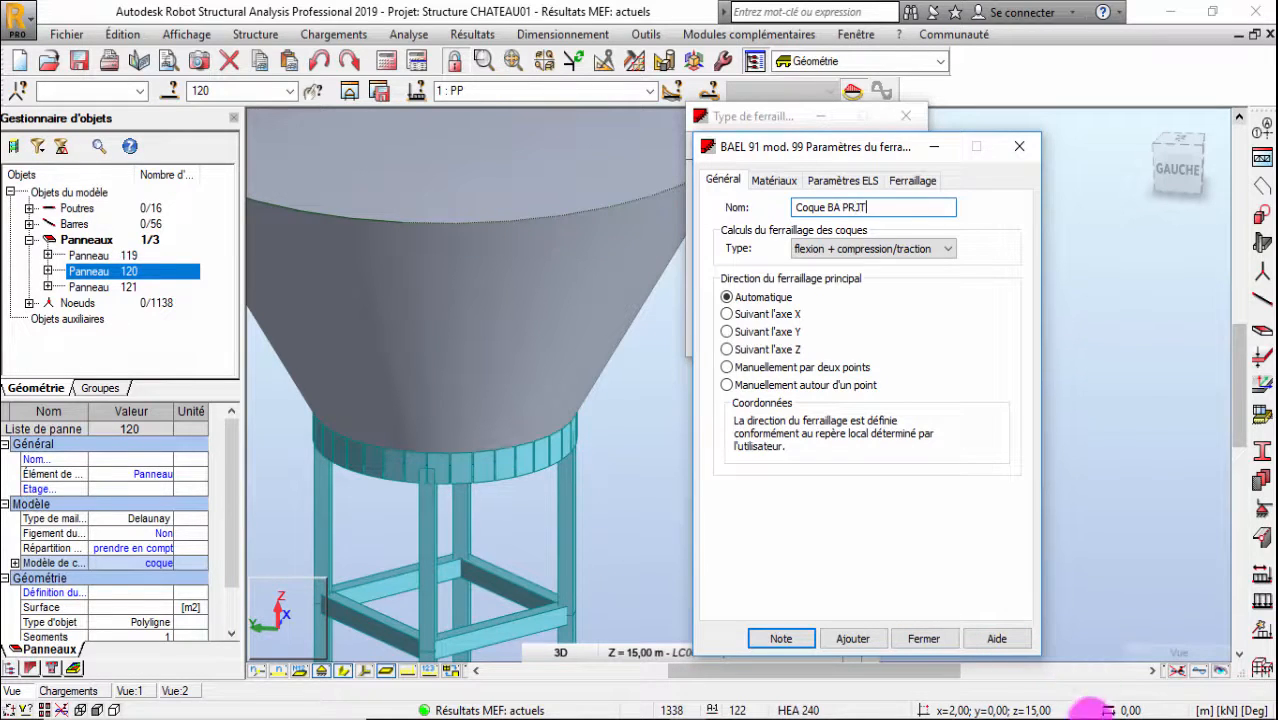
{"action": "left_click", "coordinate": [850, 639]}
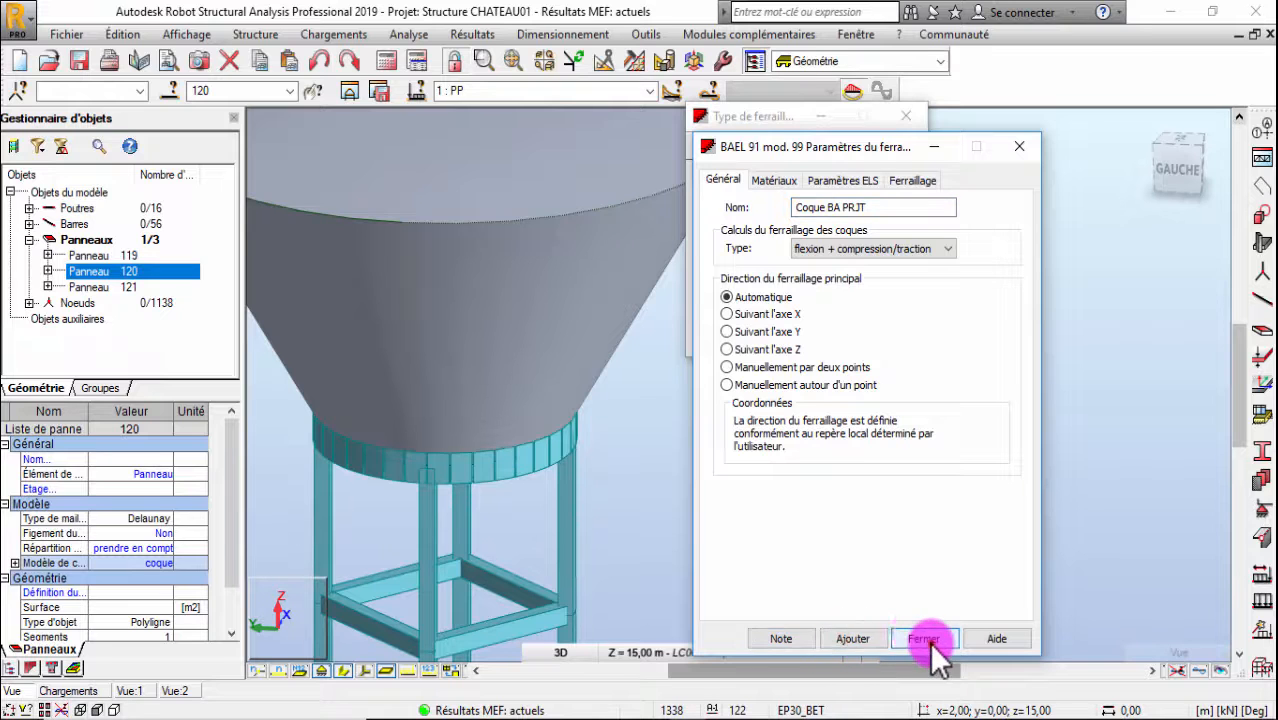
{"action": "left_click", "coordinate": [924, 638]}
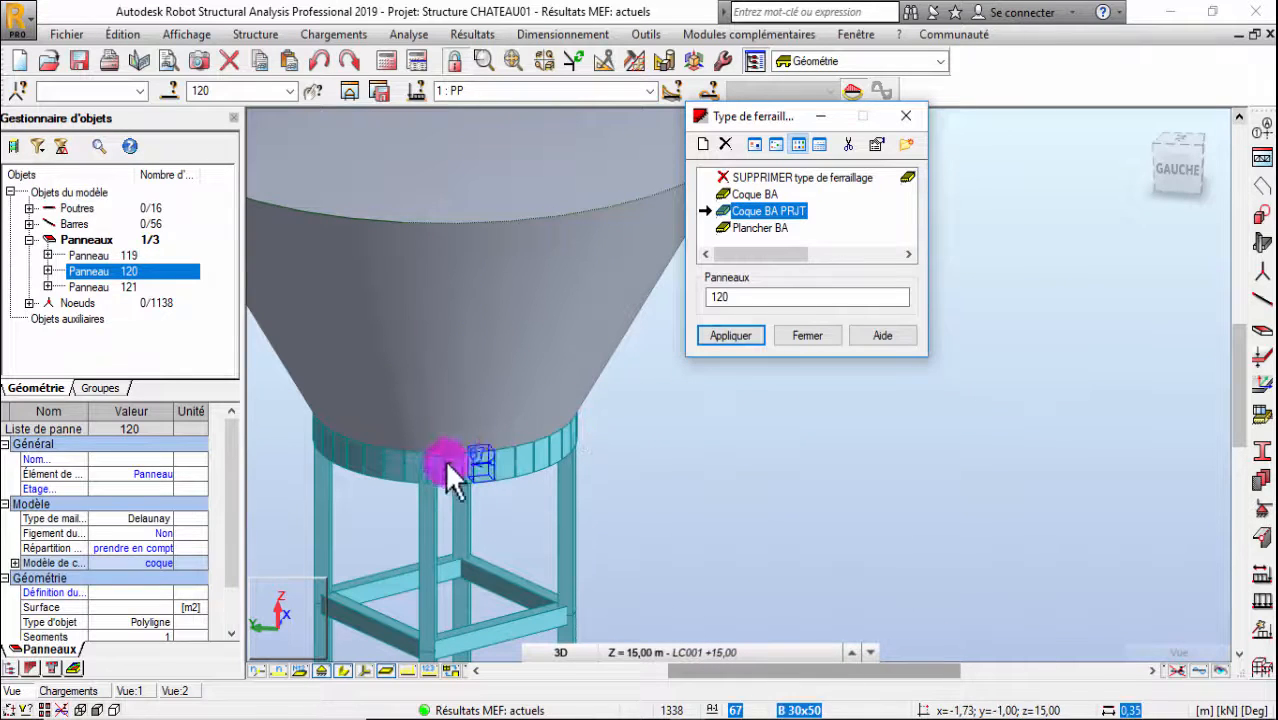
Apply the Coque BA PRJT reinforcement type to panel 120, the tank's bottom slab, and close the reinforcement type dialog
{"action": "right_click", "coordinate": [497, 450]}
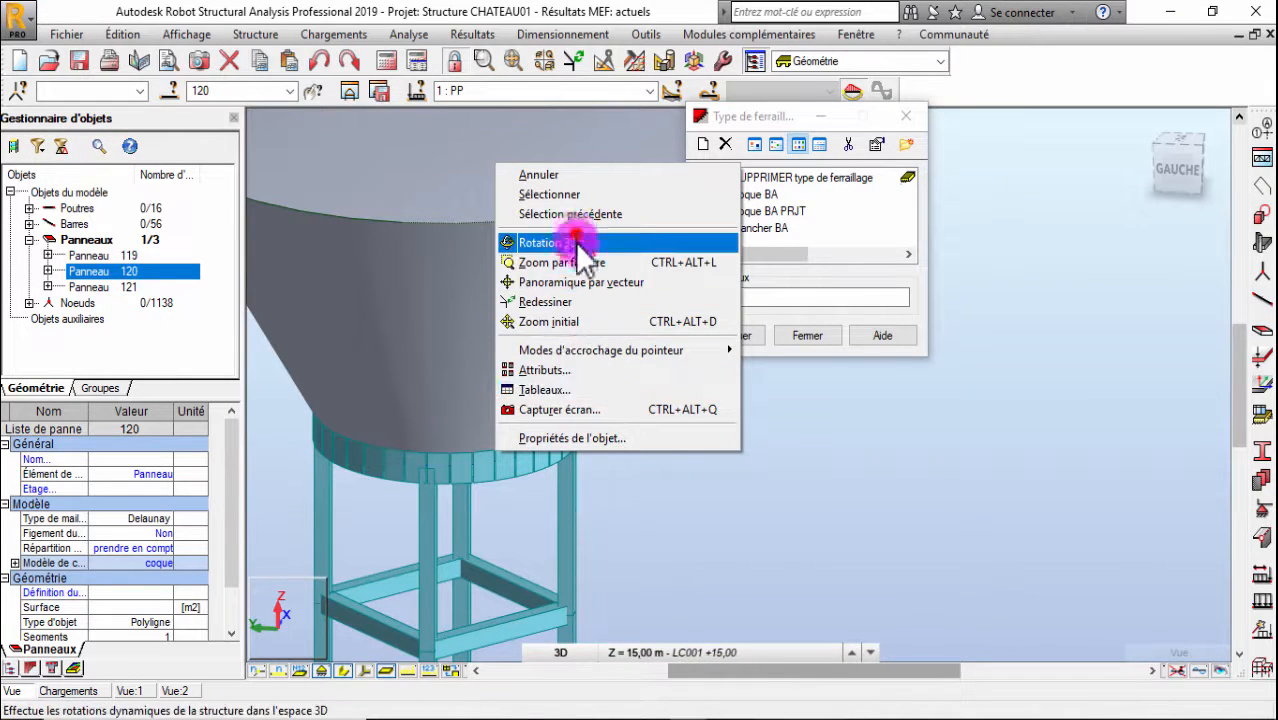
{"action": "left_click", "coordinate": [548, 242]}
{"action": "left_click_drag", "start_coordinate": [560, 258], "coordinate": [680, 266]}
{"action": "left_click", "coordinate": [786, 292]}
{"action": "left_click", "coordinate": [730, 337]}
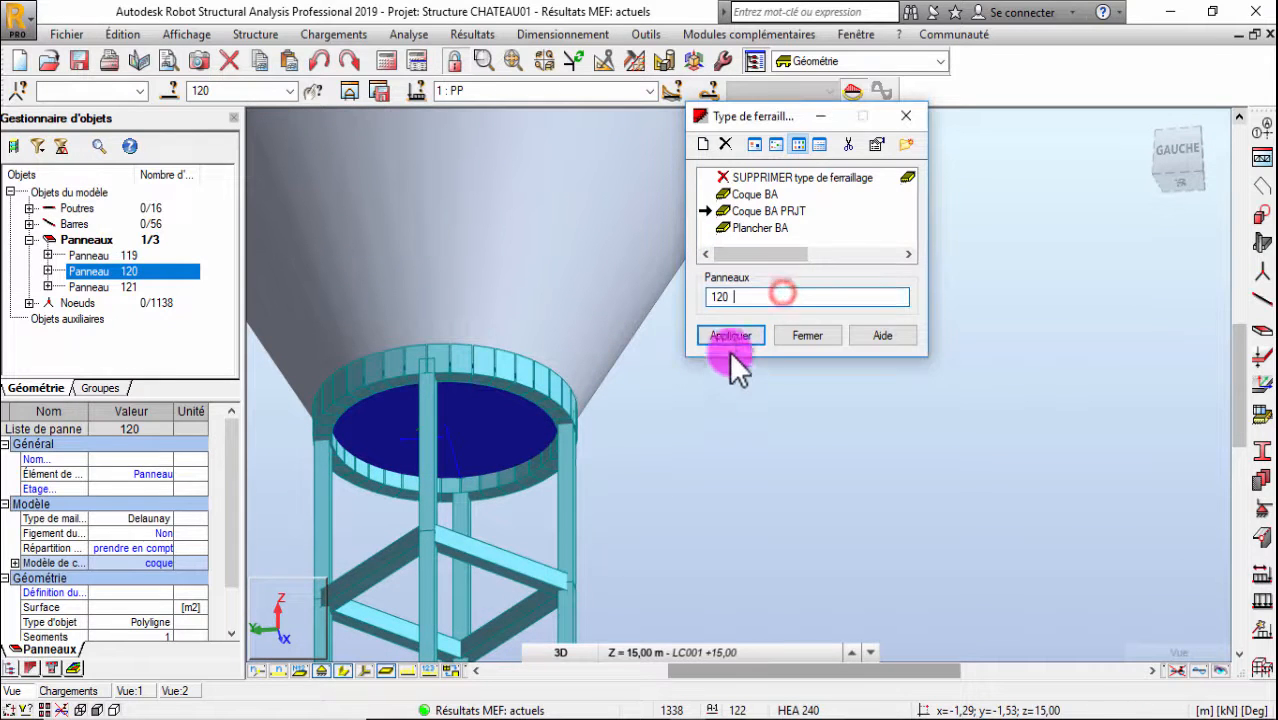
{"action": "left_click", "coordinate": [800, 334]}
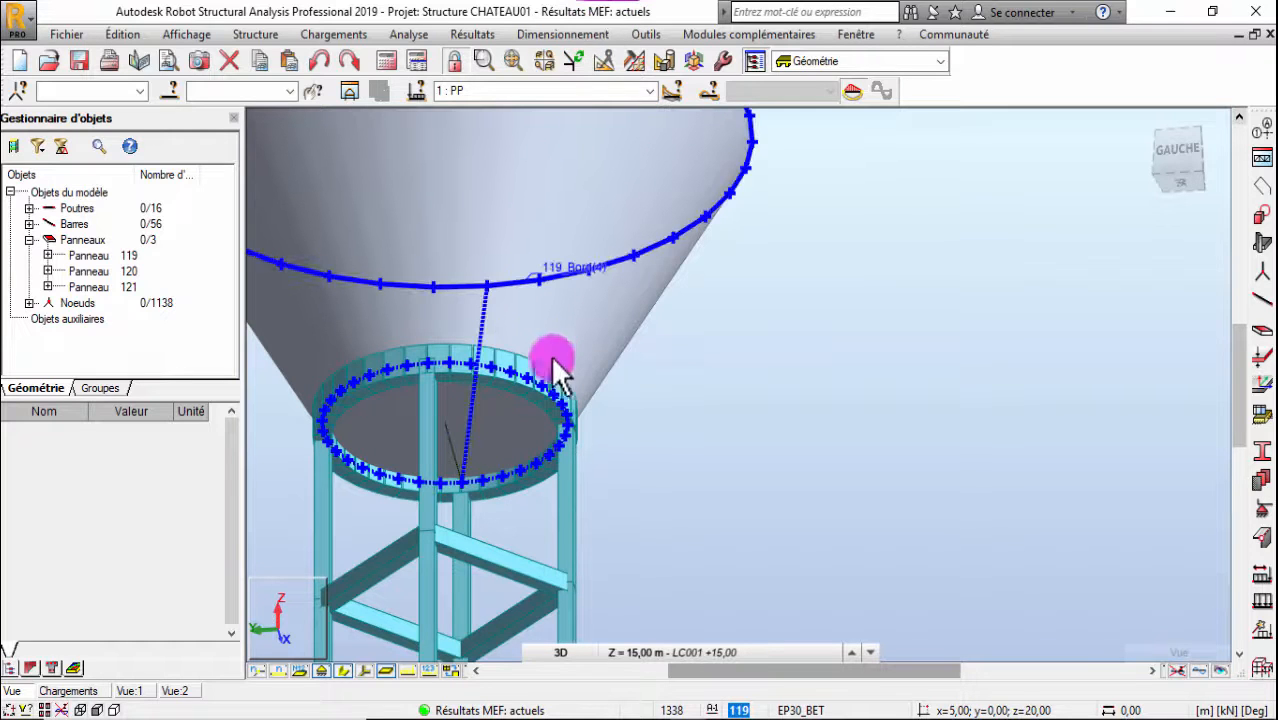
Select bottom slab panel 120 and send it to real reinforcement design of concrete elements
{"action": "left_click", "coordinate": [483, 403]}
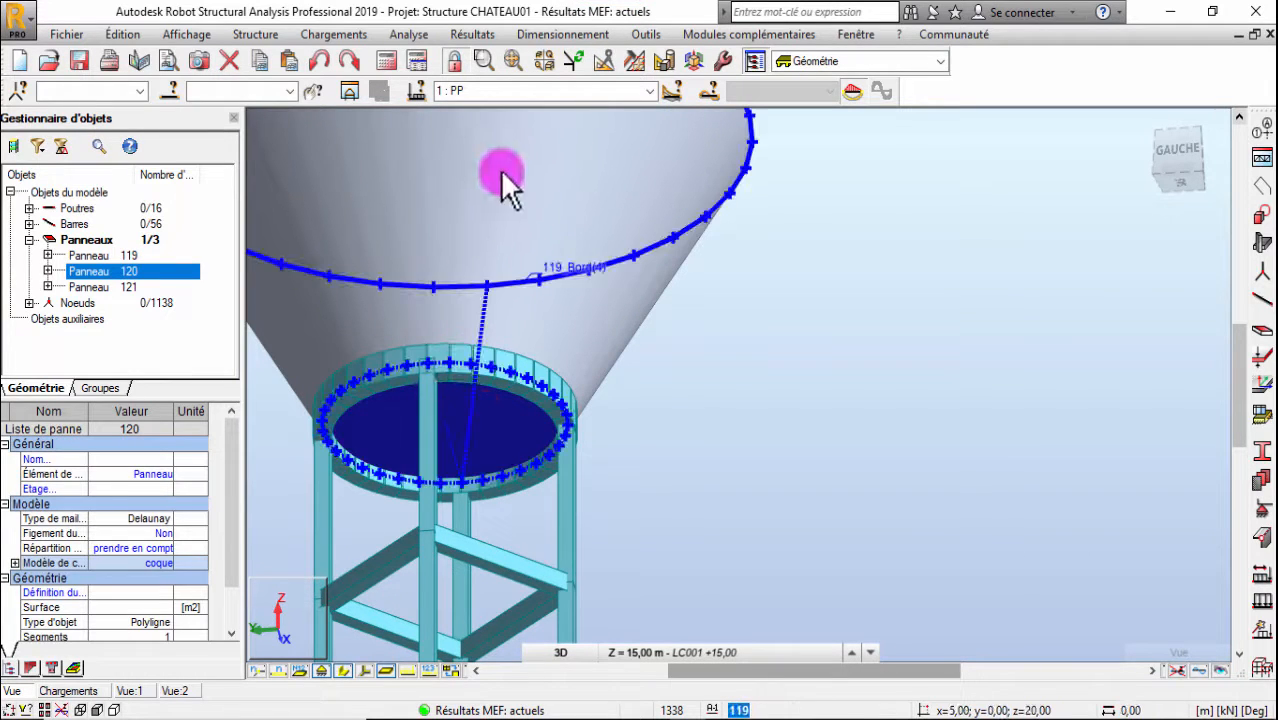
{"action": "left_click", "coordinate": [587, 32]}
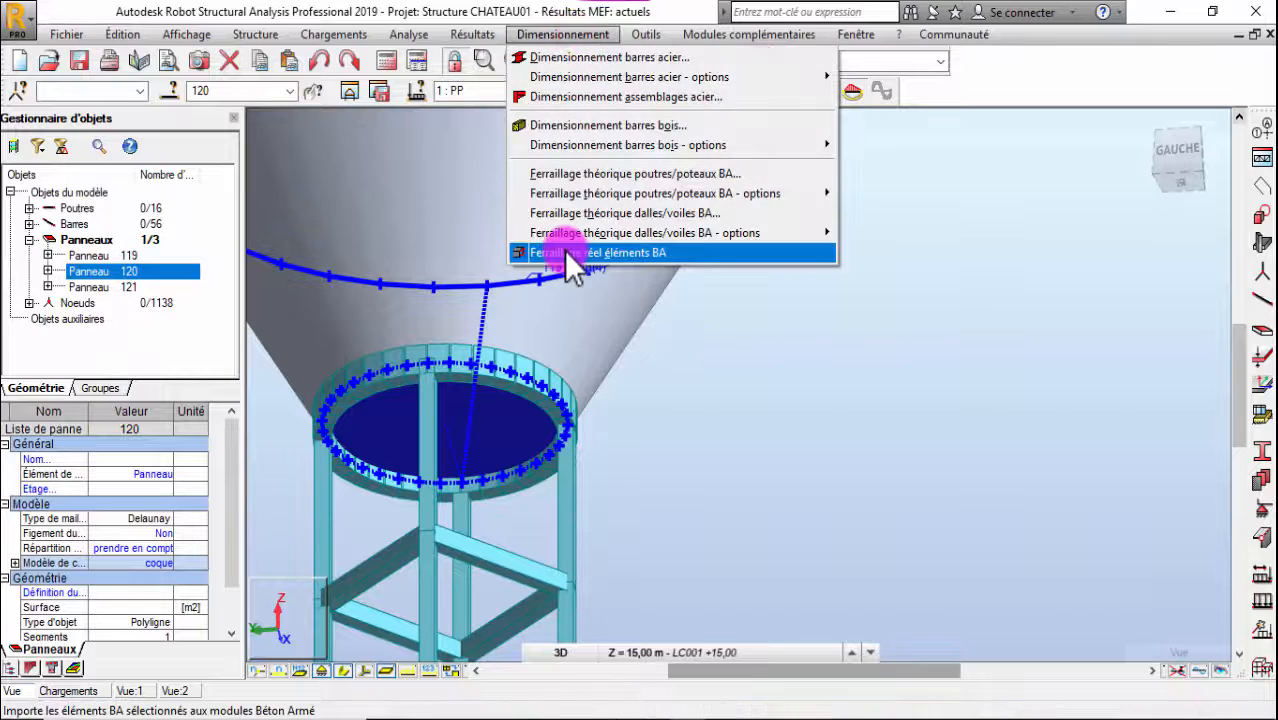
{"action": "left_click", "coordinate": [564, 252]}
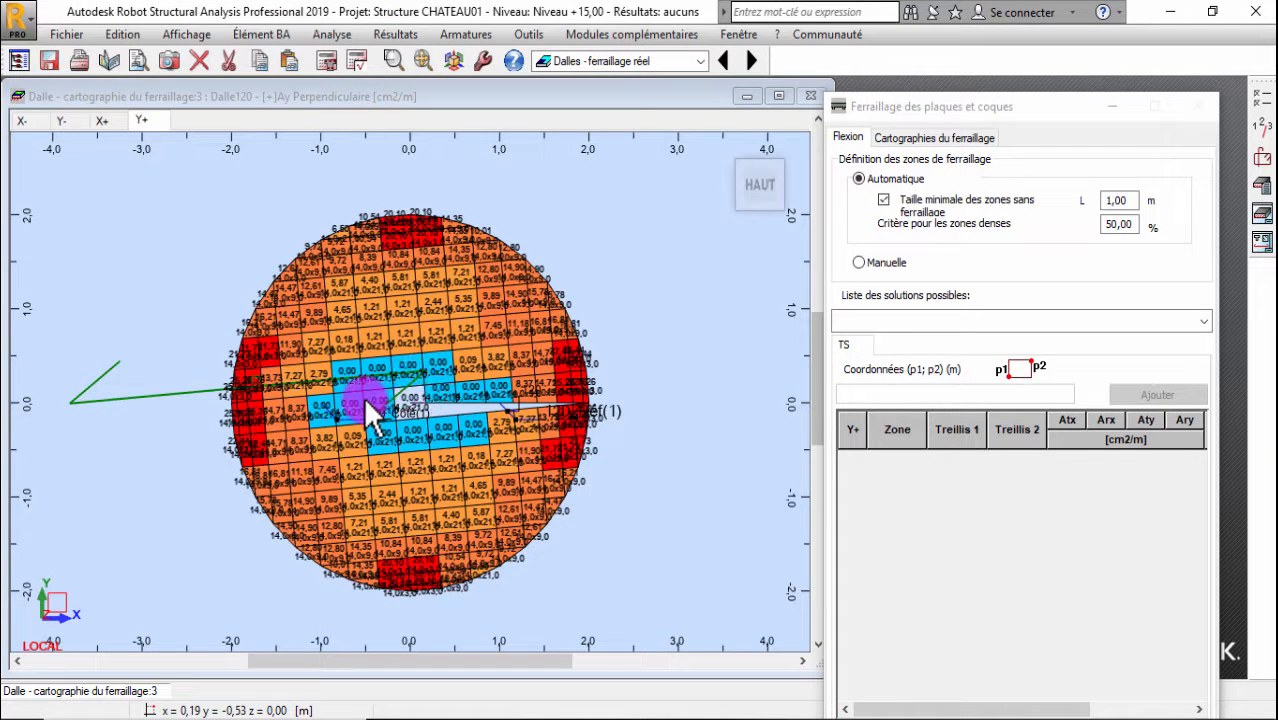
Examine the Y+ reinforcement map of slab 120 closely around its centre, including the areas and bar spacings per cell
{"action": "scroll", "coordinate": [372, 414], "scroll_direction": "up", "scroll_amount": 1}
{"action": "scroll", "coordinate": [410, 370], "scroll_direction": "up", "scroll_amount": 2}
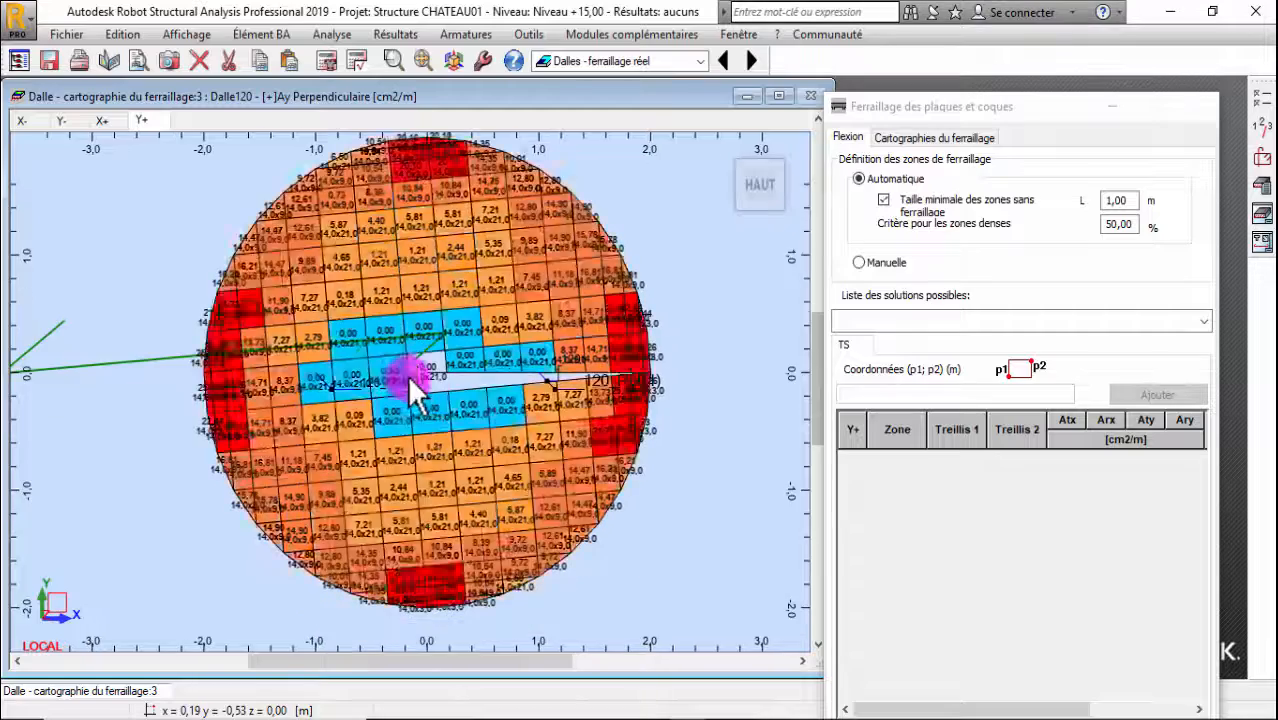
{"action": "scroll", "coordinate": [462, 360], "scroll_direction": "up", "scroll_amount": 2}
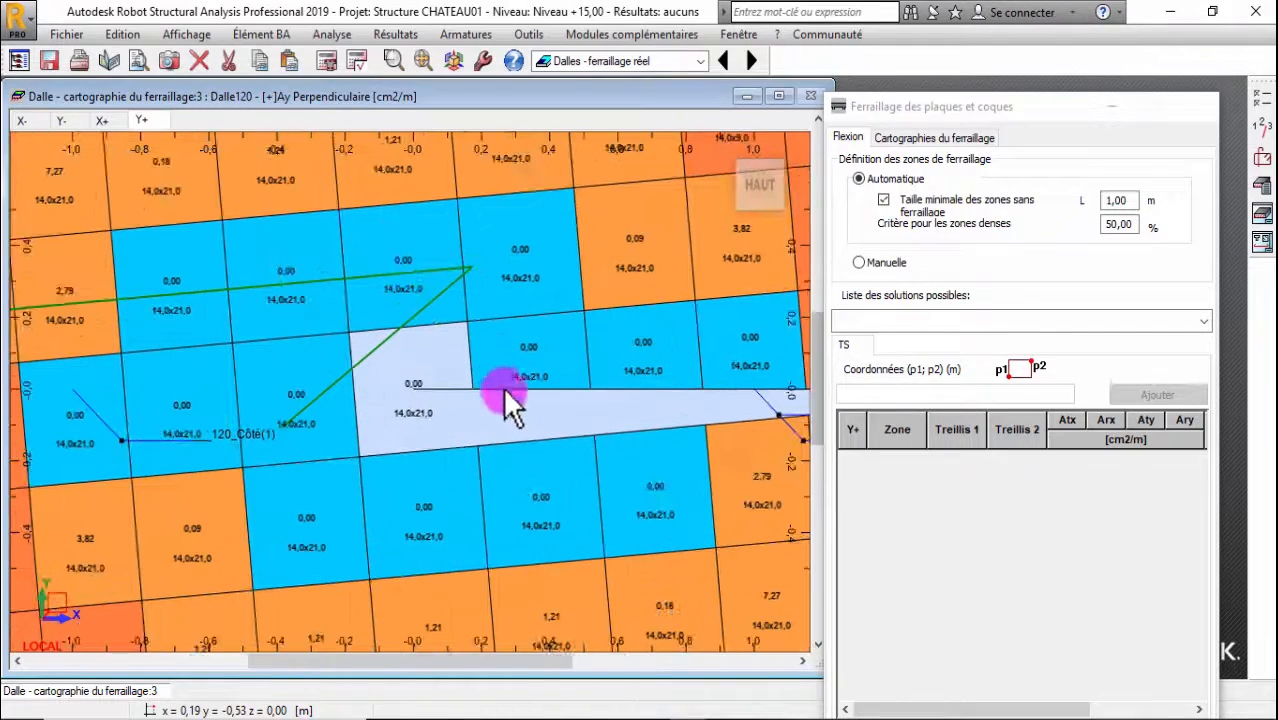
{"action": "scroll", "coordinate": [519, 378], "scroll_direction": "up", "scroll_amount": 2}
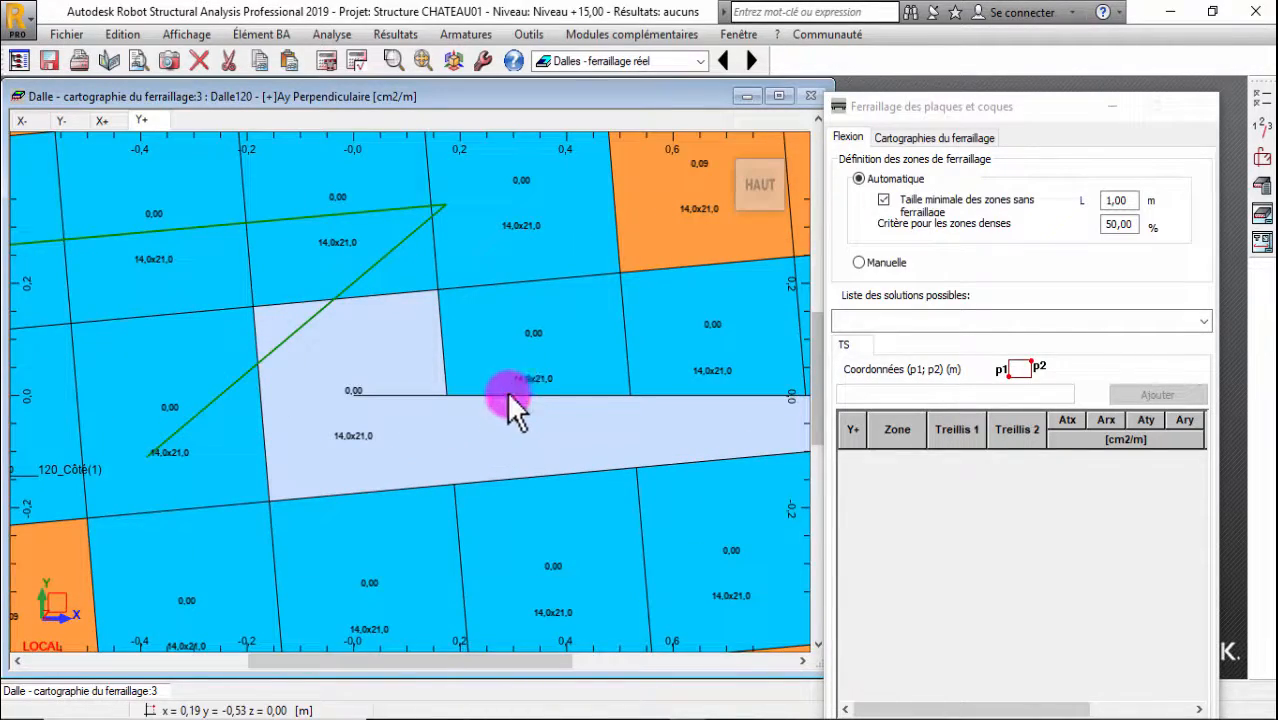
{"action": "scroll", "coordinate": [521, 380], "scroll_direction": "up", "scroll_amount": 1}
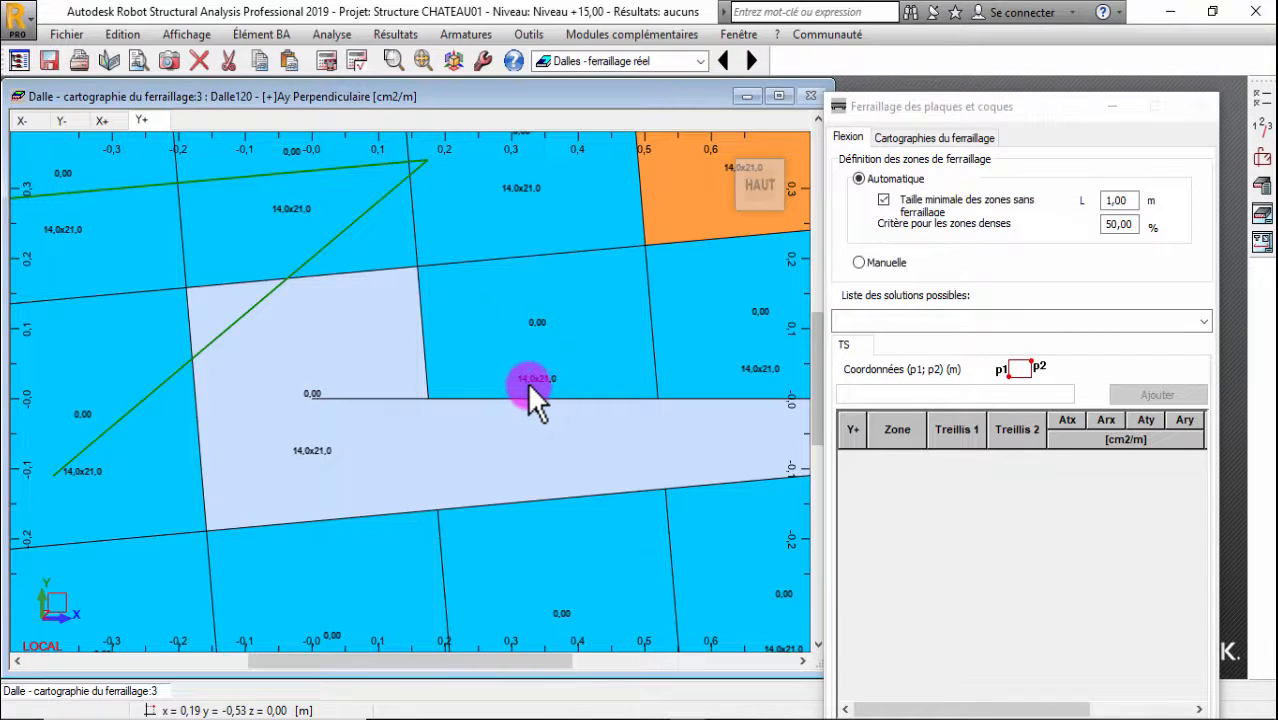
{"action": "scroll", "coordinate": [548, 382], "scroll_direction": "down", "scroll_amount": 1}
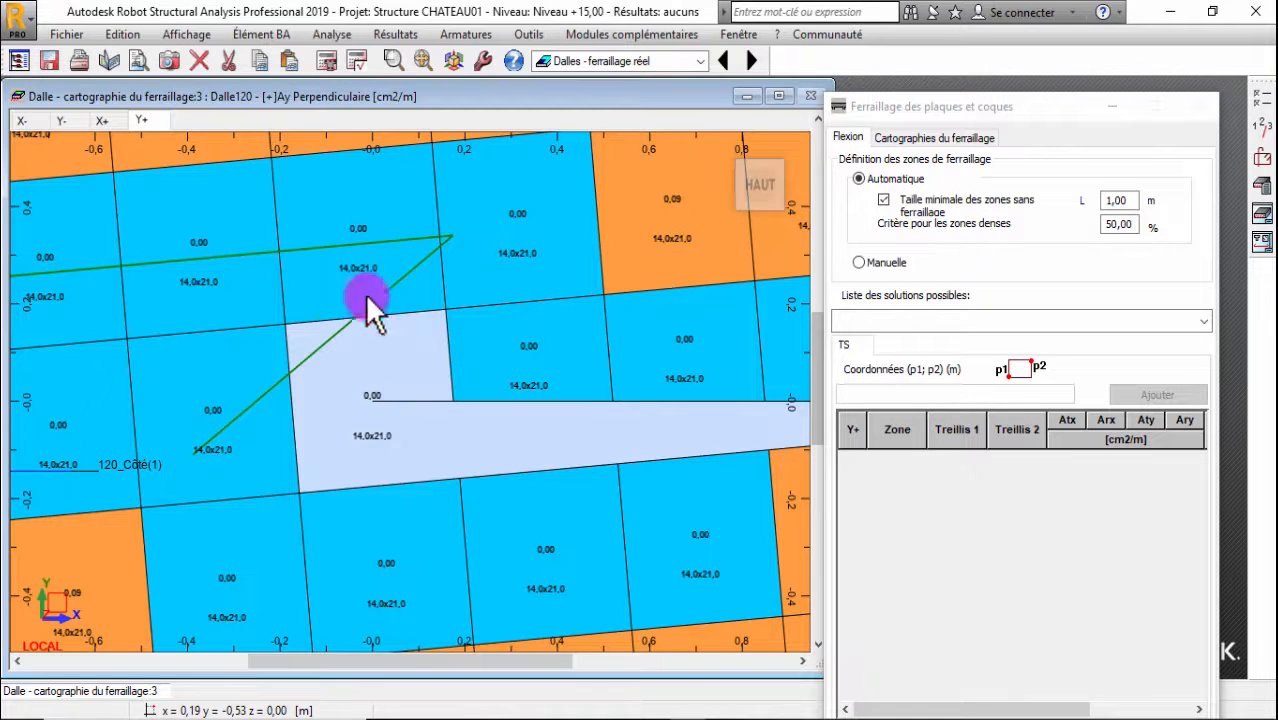
{"action": "scroll", "coordinate": [418, 421], "scroll_direction": "down", "scroll_amount": 1}
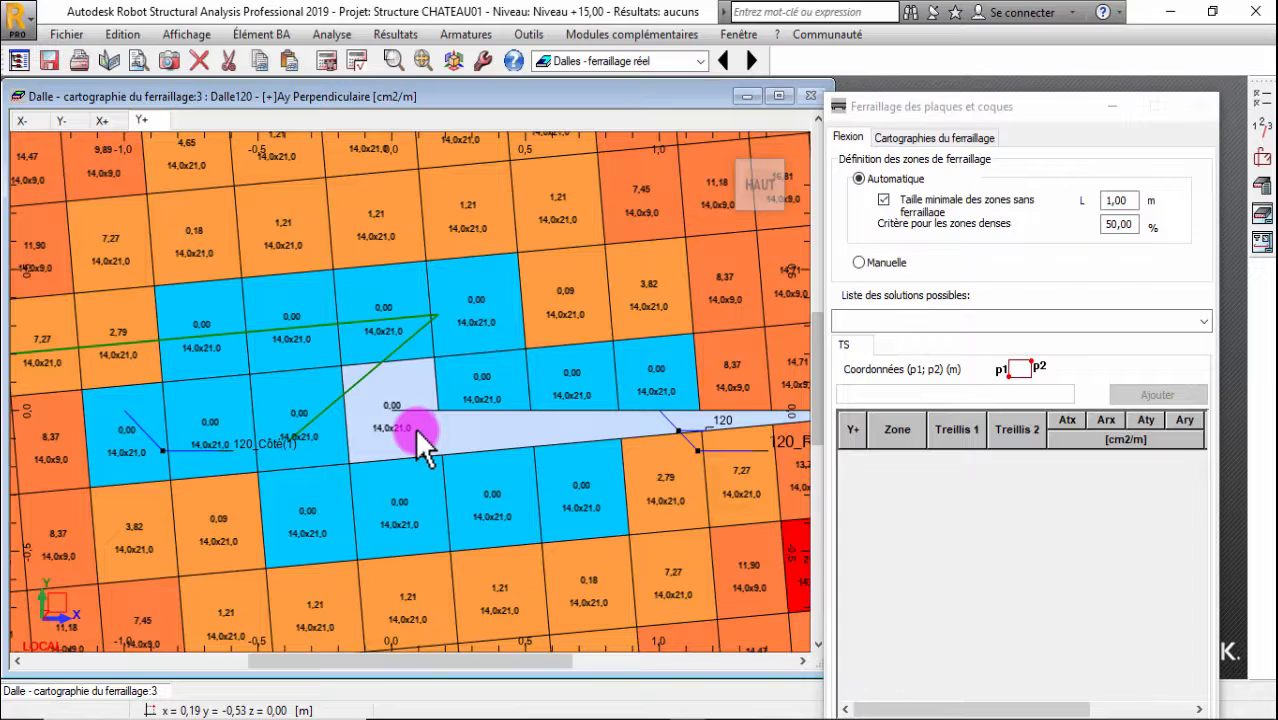
{"action": "scroll", "coordinate": [337, 337], "scroll_direction": "down", "scroll_amount": 1}
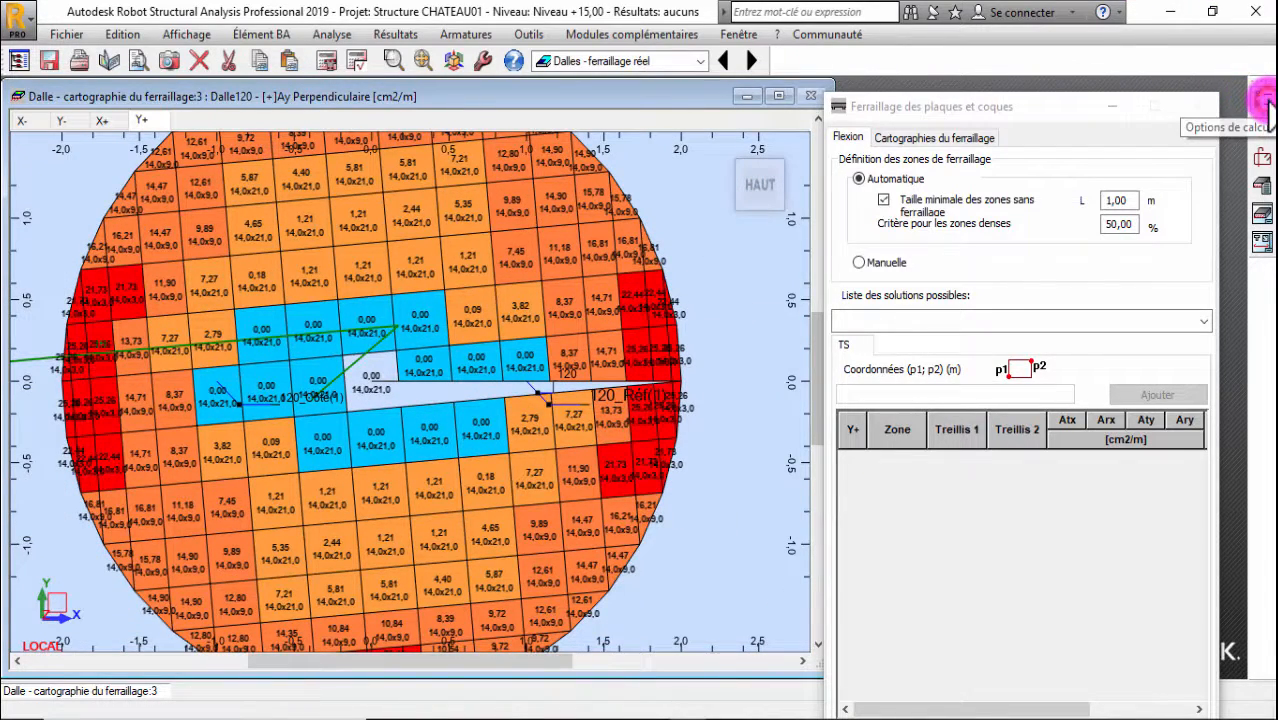
Review the slab's concrete, bar and welded mesh calculation options and set the punching reinforcement diameter to Auto
{"action": "left_click", "coordinate": [1266, 102]}
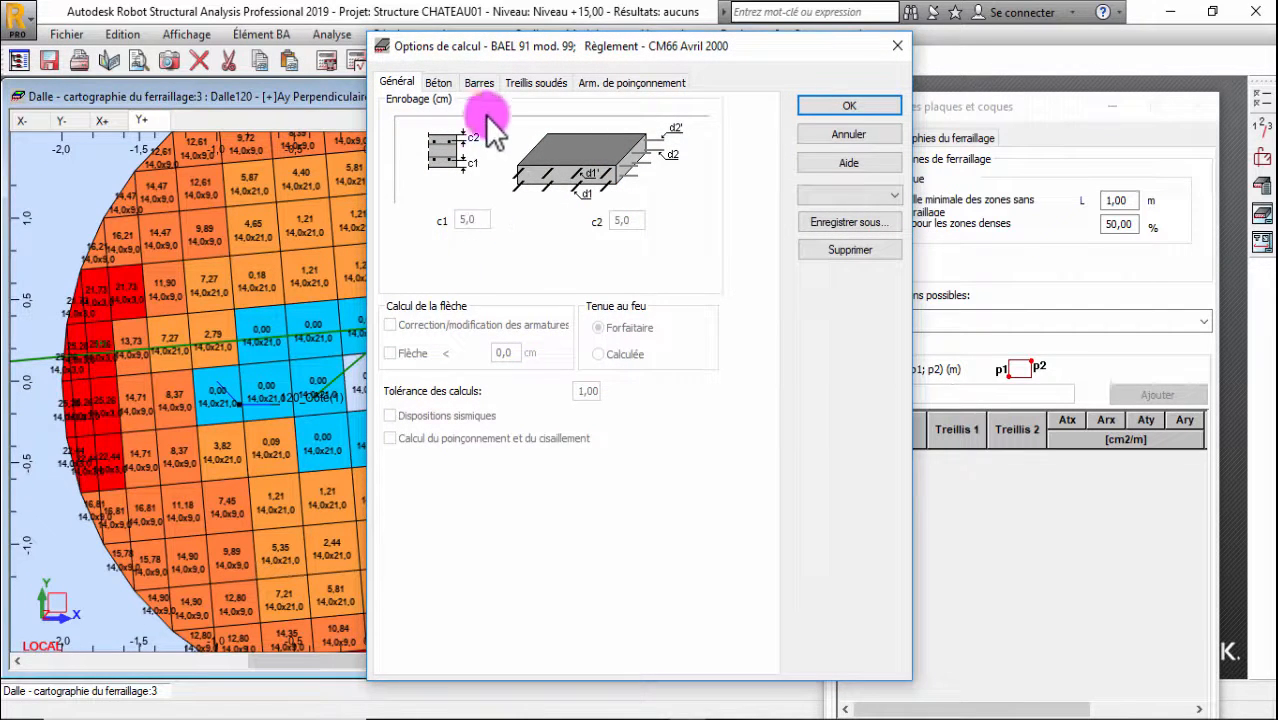
{"action": "left_click", "coordinate": [440, 84]}
{"action": "left_click", "coordinate": [476, 84]}
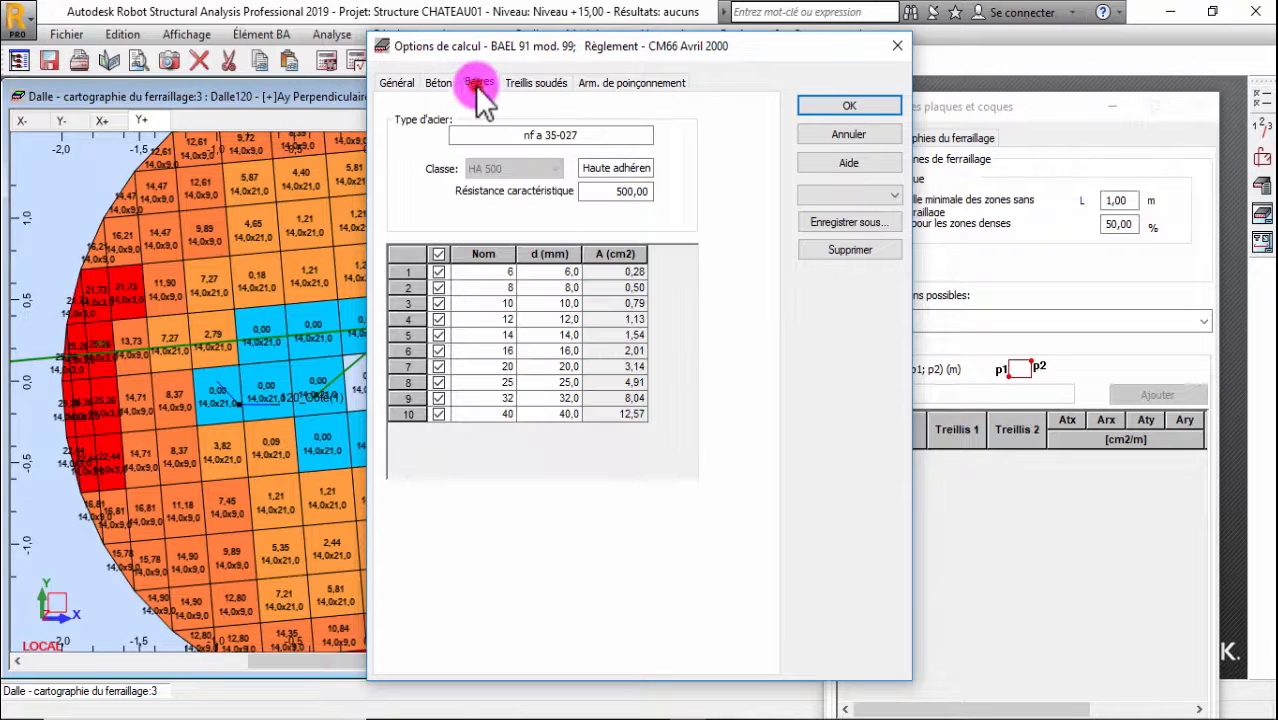
{"action": "left_click", "coordinate": [531, 83]}
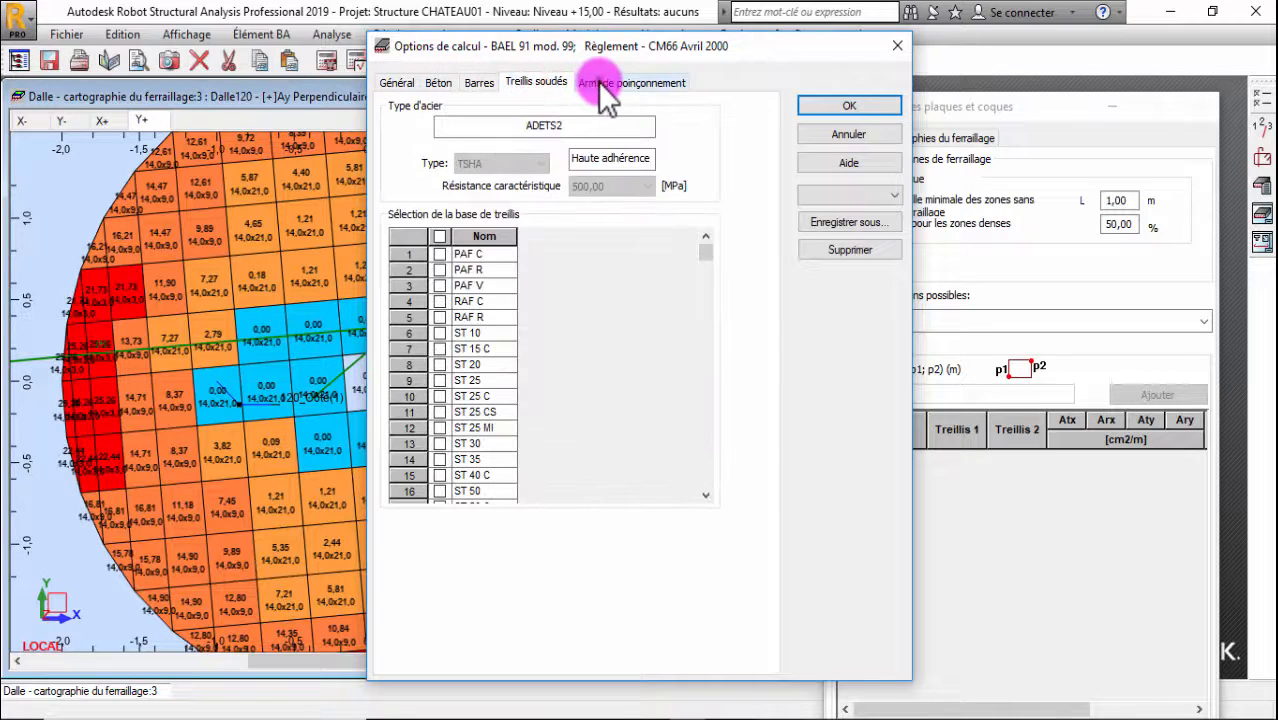
{"action": "left_click", "coordinate": [598, 81]}
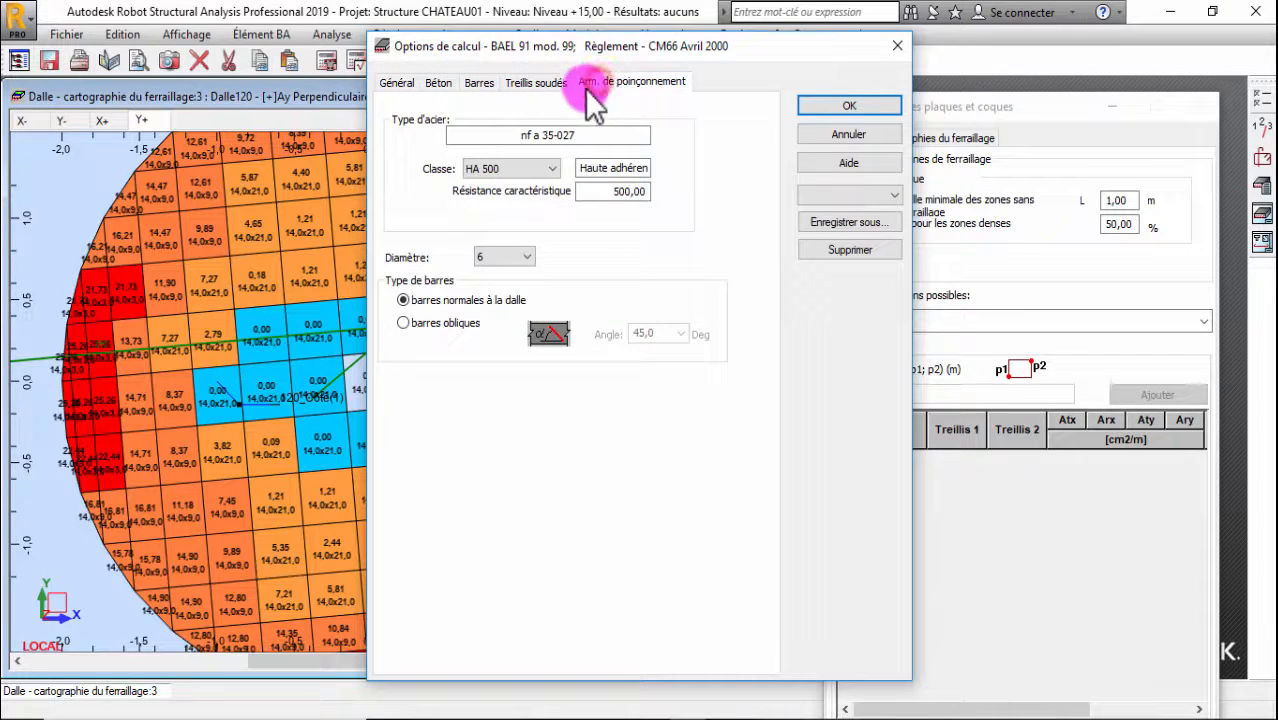
{"action": "left_click", "coordinate": [511, 258]}
{"action": "left_click", "coordinate": [508, 278]}
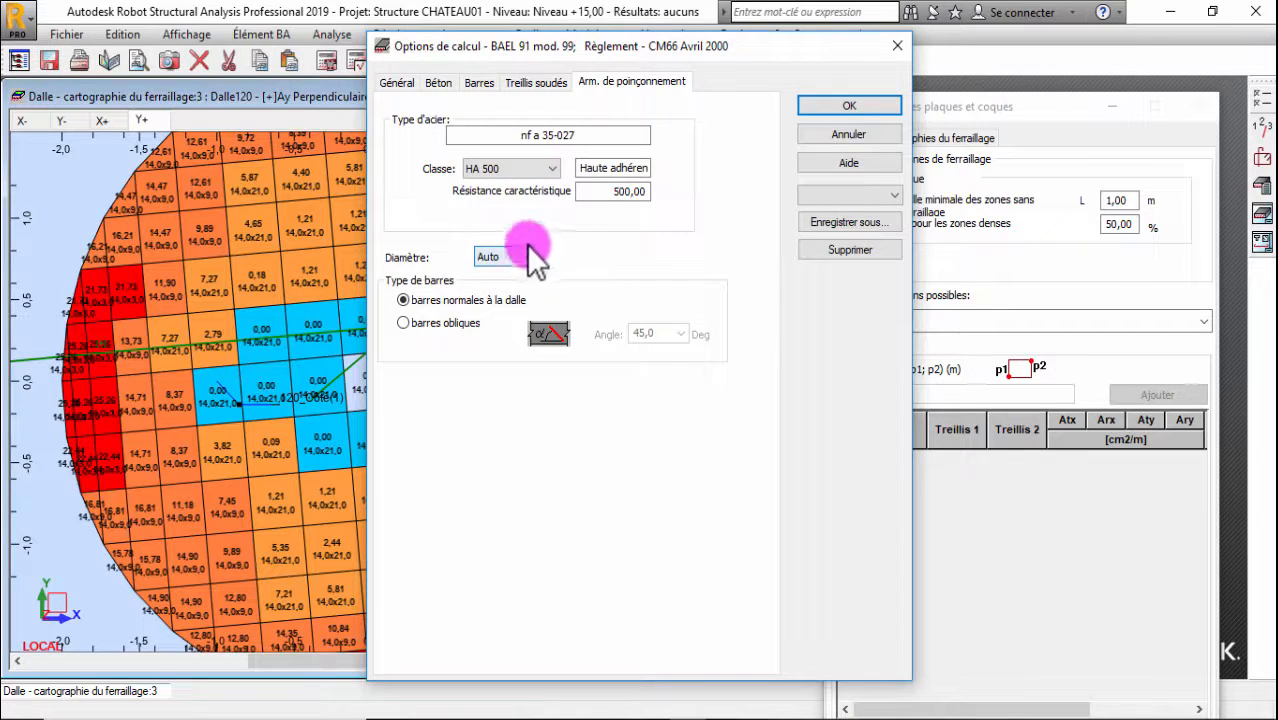
{"action": "left_click", "coordinate": [843, 105]}
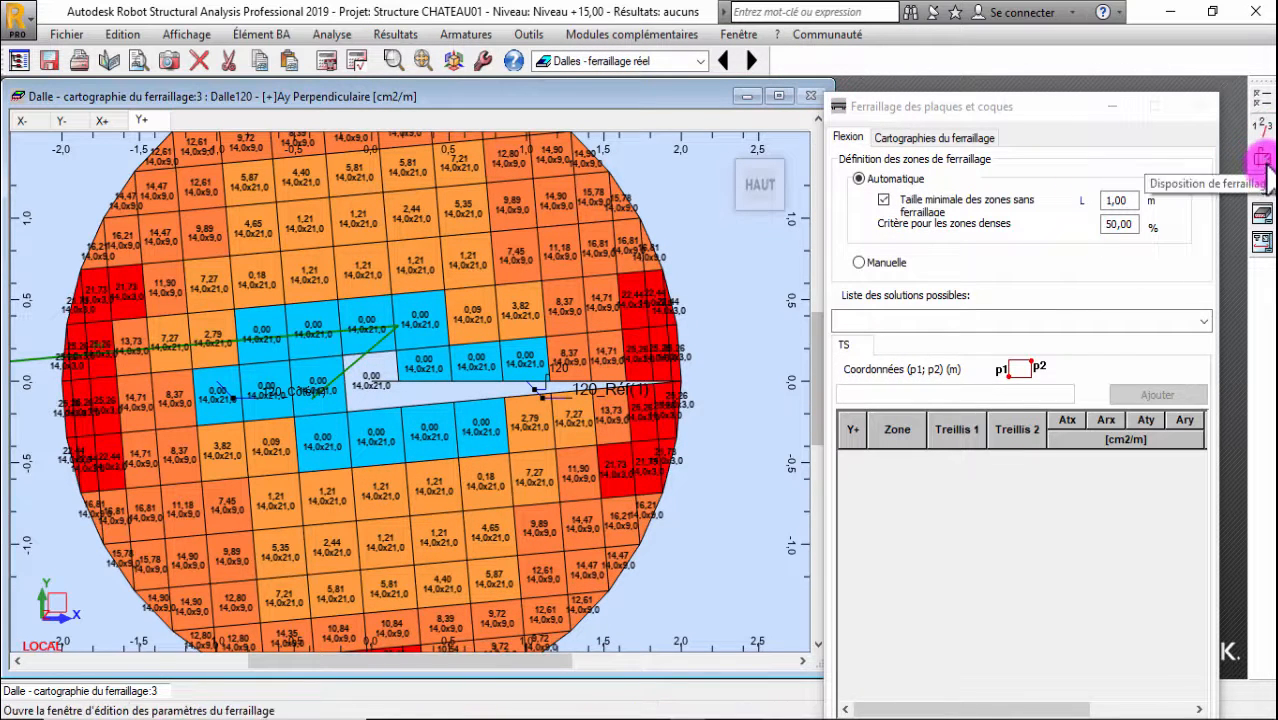
Review the storey parameters and accept them with the level elevation option disabled
{"action": "left_click", "coordinate": [1263, 124]}
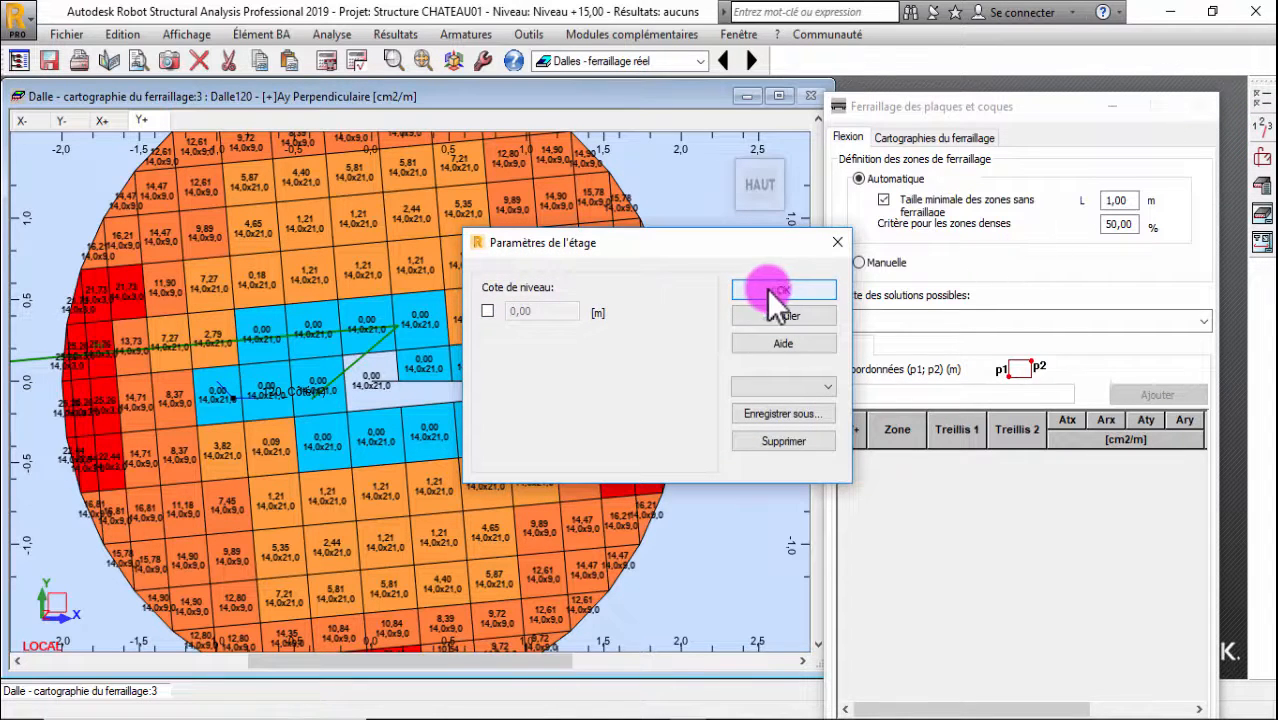
{"action": "left_click", "coordinate": [487, 310]}
{"action": "left_click", "coordinate": [487, 310]}
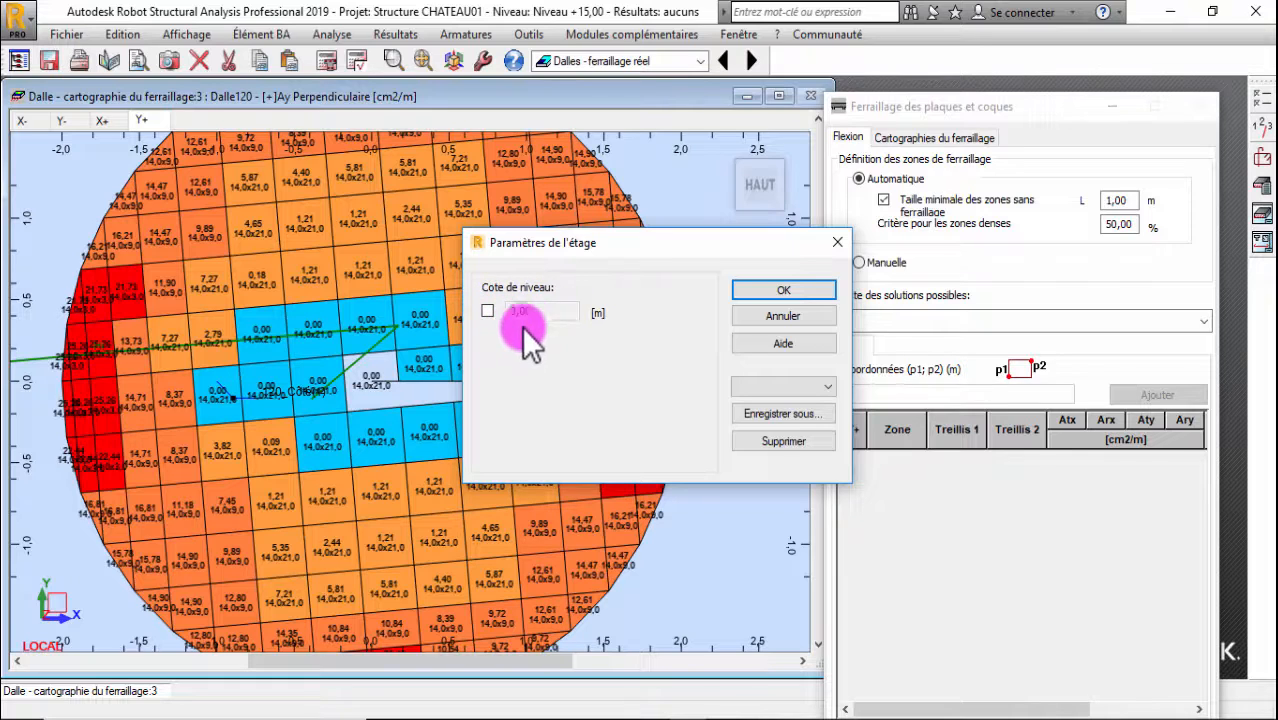
{"action": "left_click", "coordinate": [780, 292]}
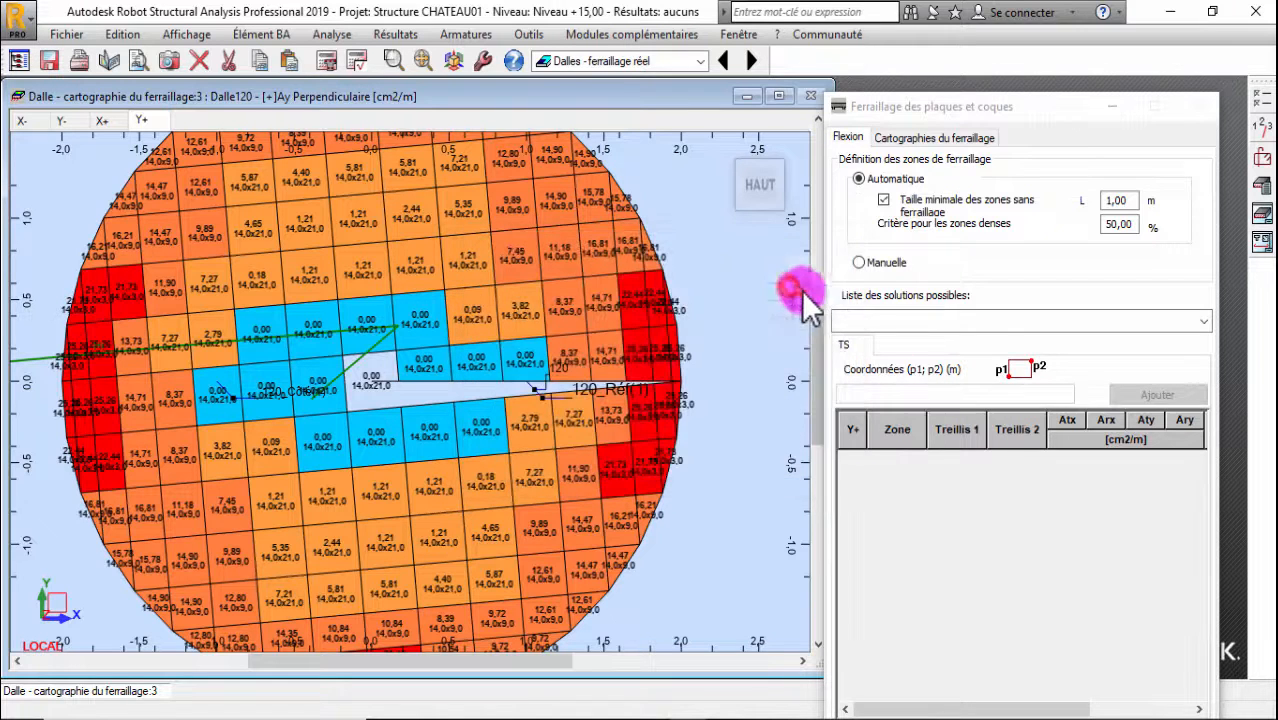
Set the slab's reinforcement mode to Barres, review the bar, welded mesh and shape settings, and accept the reinforcement layout
{"action": "left_click", "coordinate": [1263, 160]}
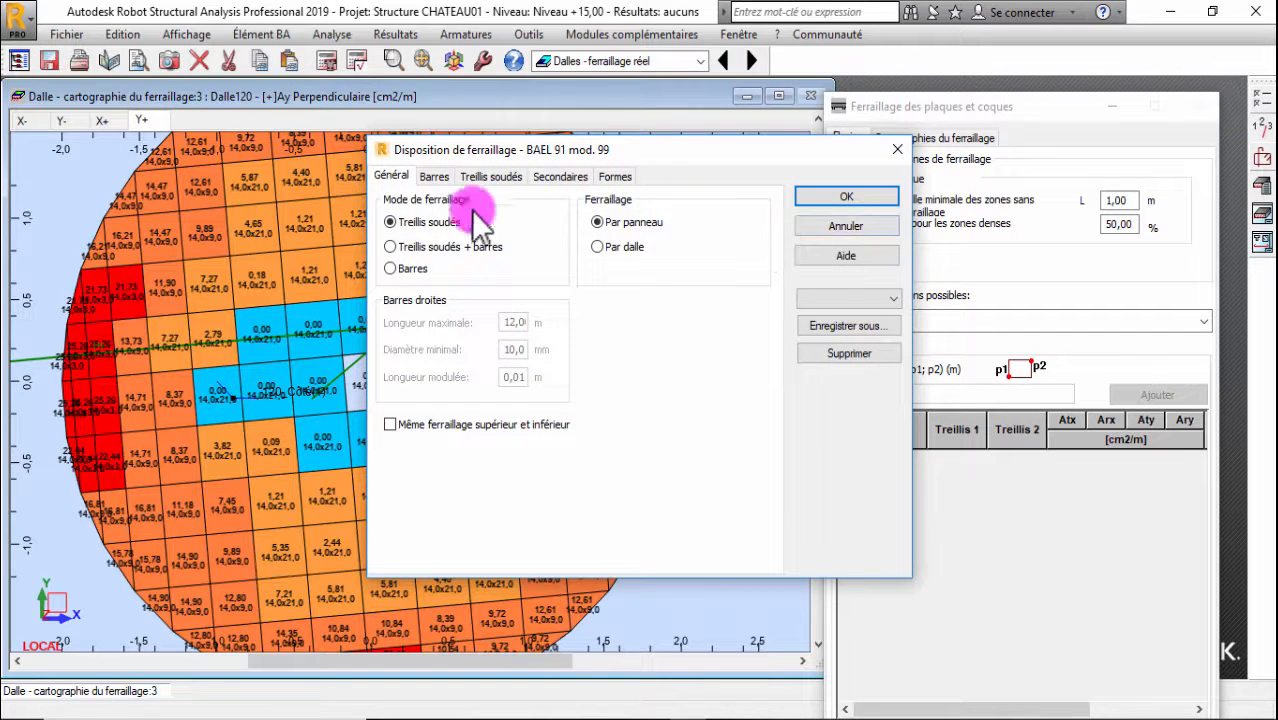
{"action": "left_click", "coordinate": [391, 270]}
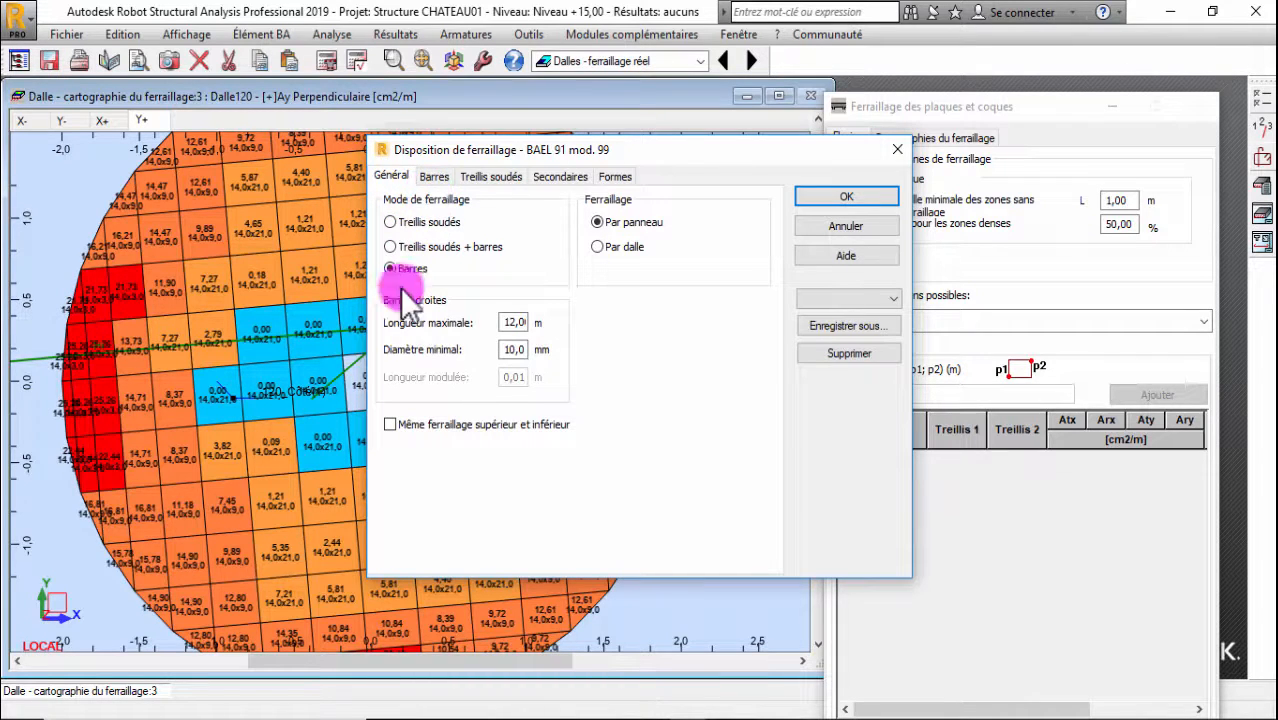
{"action": "left_click", "coordinate": [390, 425]}
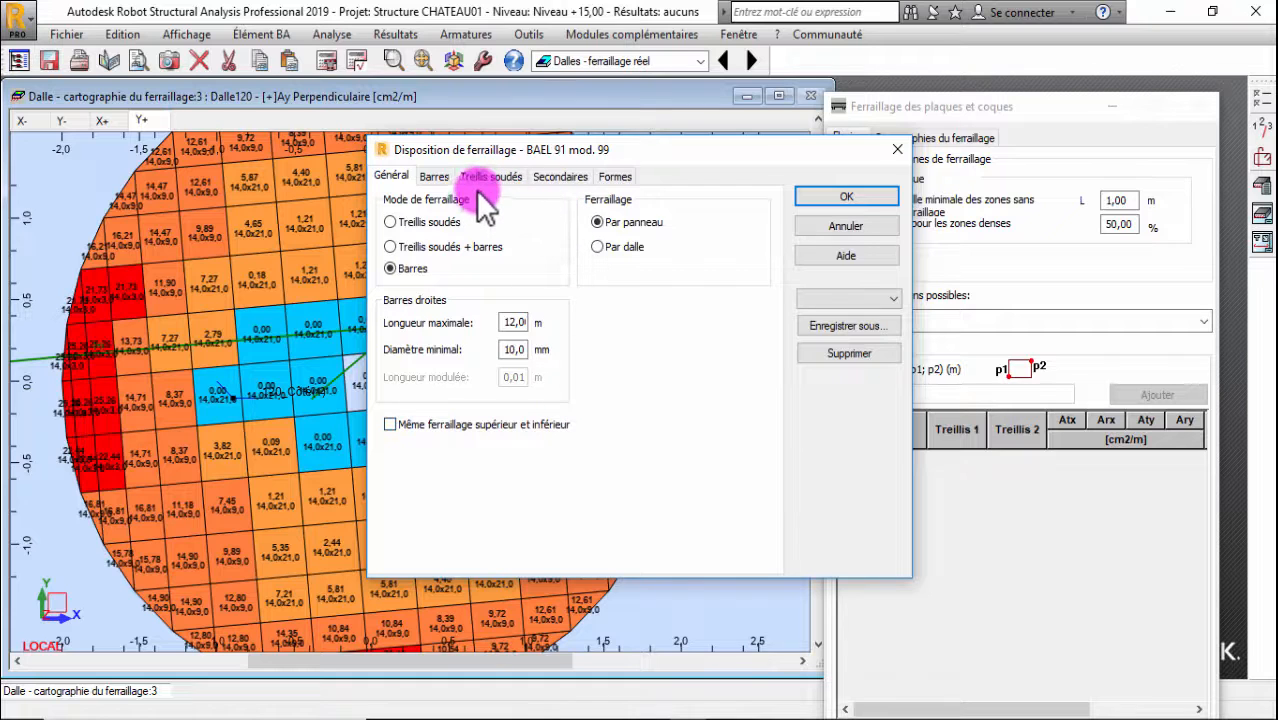
{"action": "left_click", "coordinate": [436, 177]}
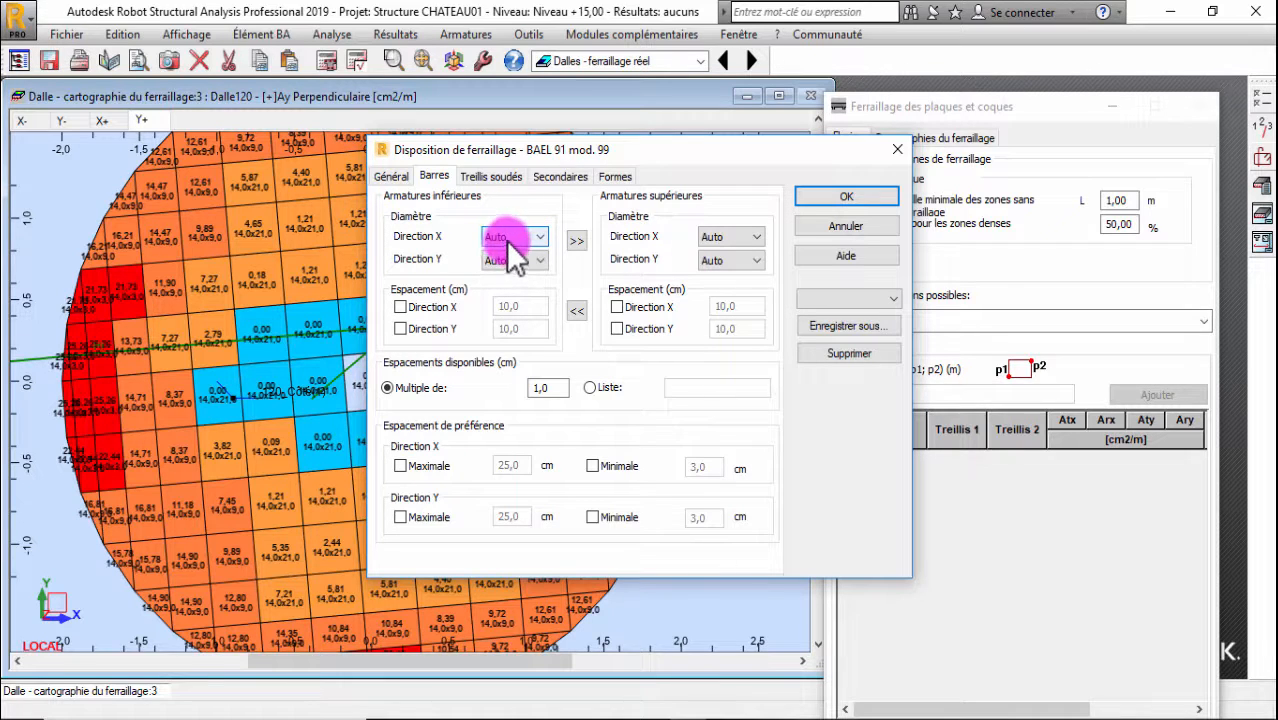
{"action": "left_click", "coordinate": [552, 177]}
{"action": "left_click", "coordinate": [493, 178]}
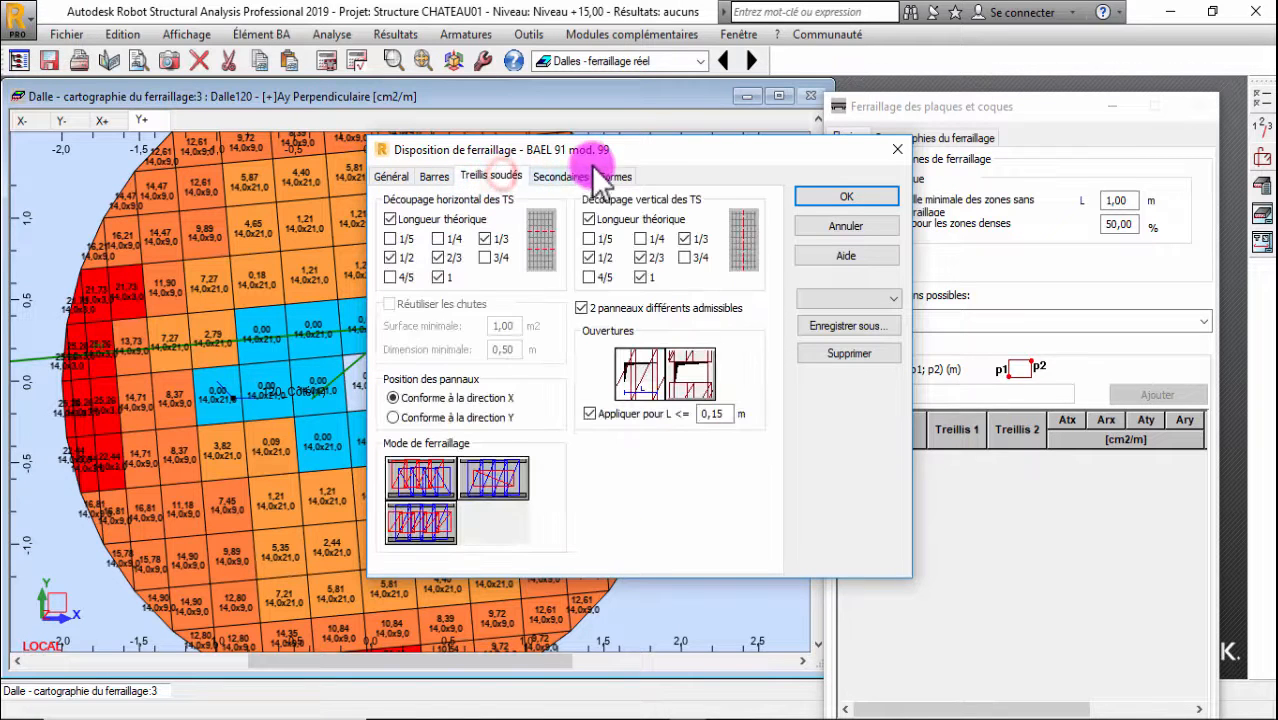
{"action": "left_click", "coordinate": [615, 177]}
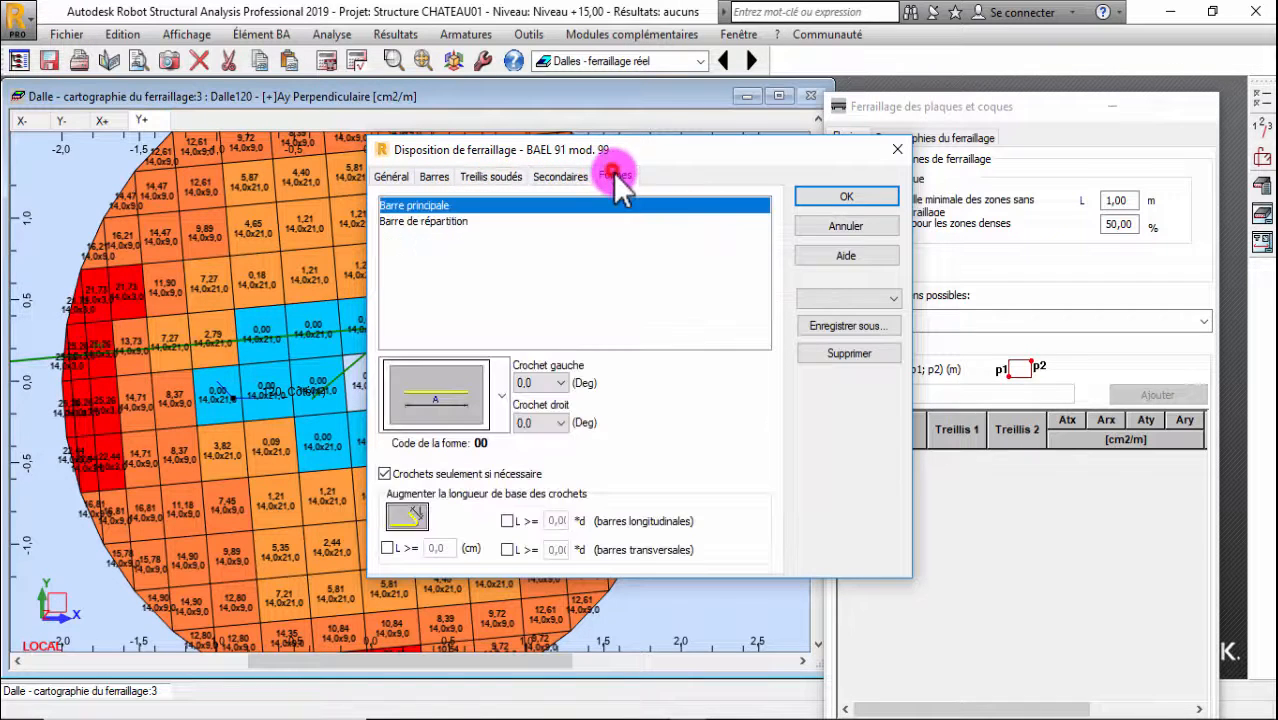
{"action": "left_click", "coordinate": [880, 205]}
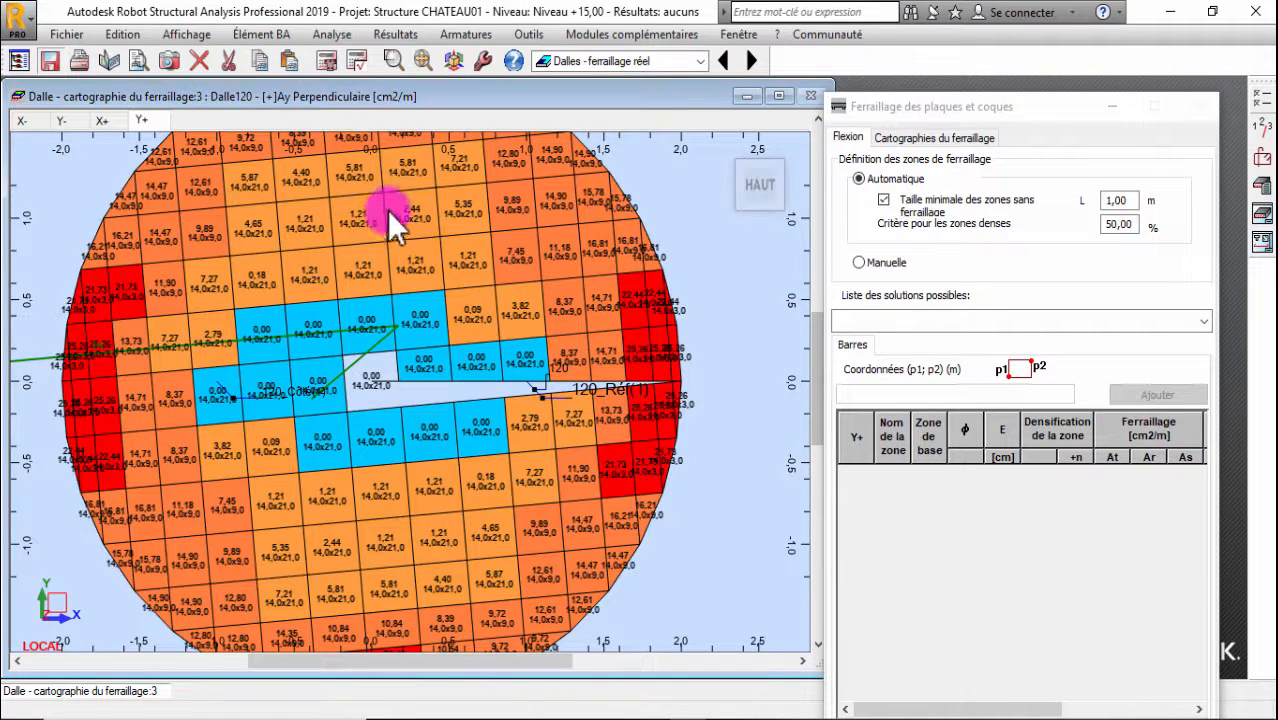
Calculate the real reinforcement of slab 120, review the calculation errors and warnings, and accept them
{"action": "left_click", "coordinate": [326, 58]}
{"action": "left_click", "coordinate": [707, 458]}
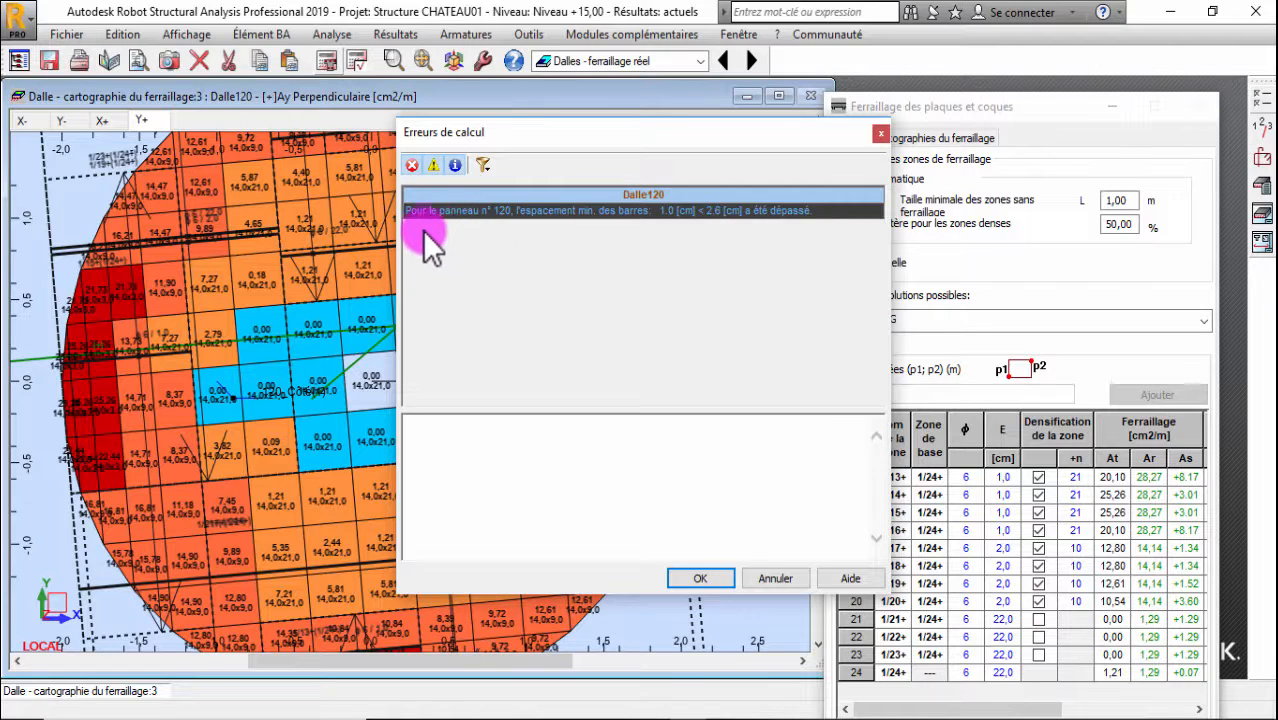
{"action": "left_click_drag", "start_coordinate": [422, 230], "coordinate": [476, 222]}
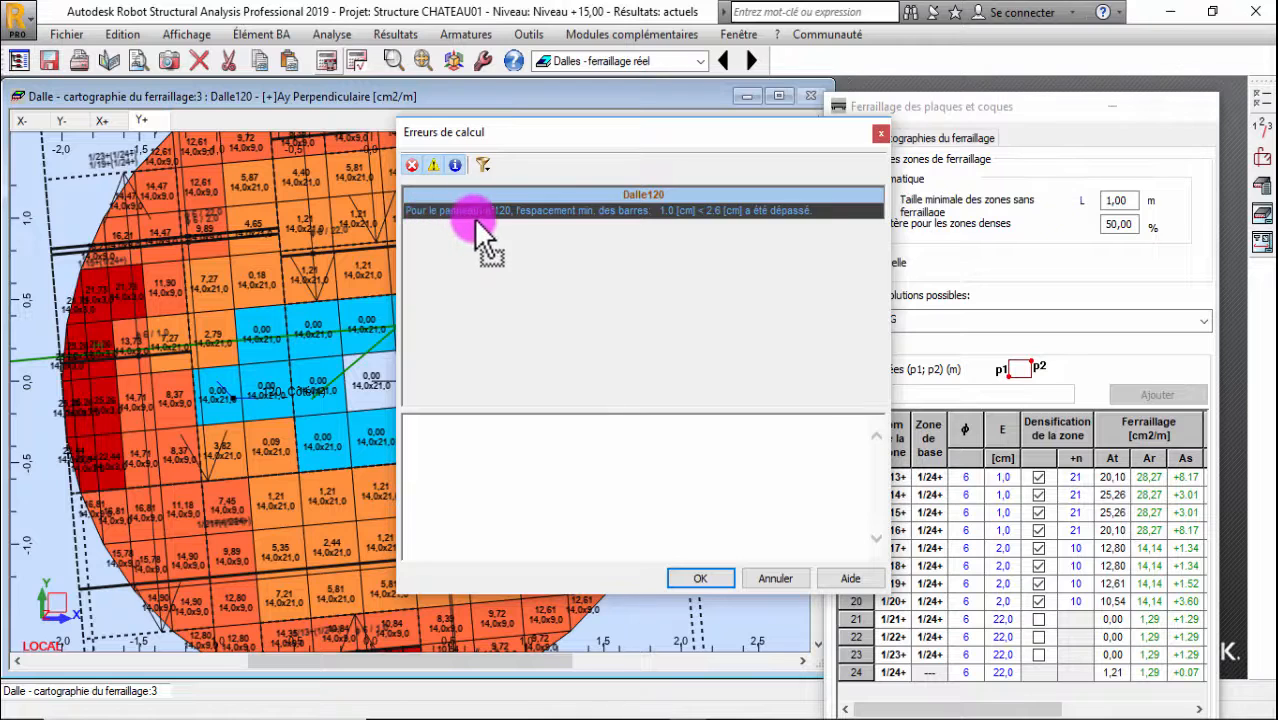
{"action": "left_click", "coordinate": [435, 170]}
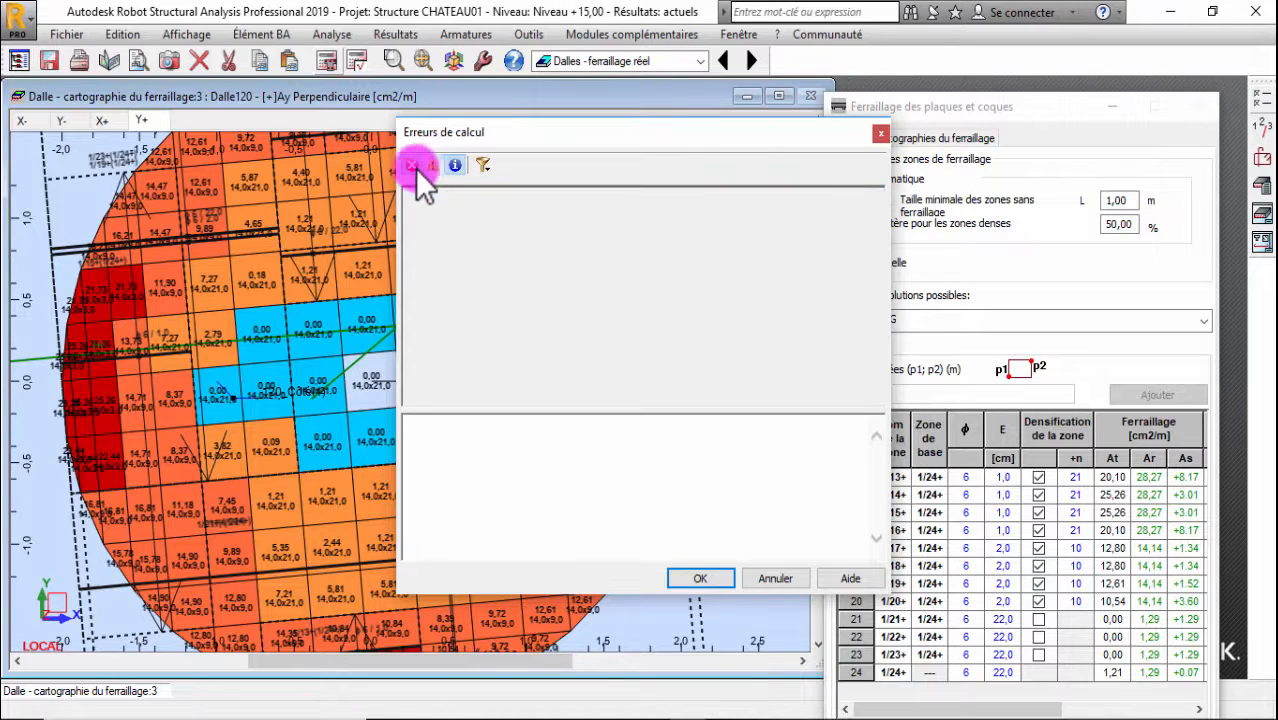
{"action": "left_click", "coordinate": [412, 163]}
{"action": "left_click", "coordinate": [439, 164]}
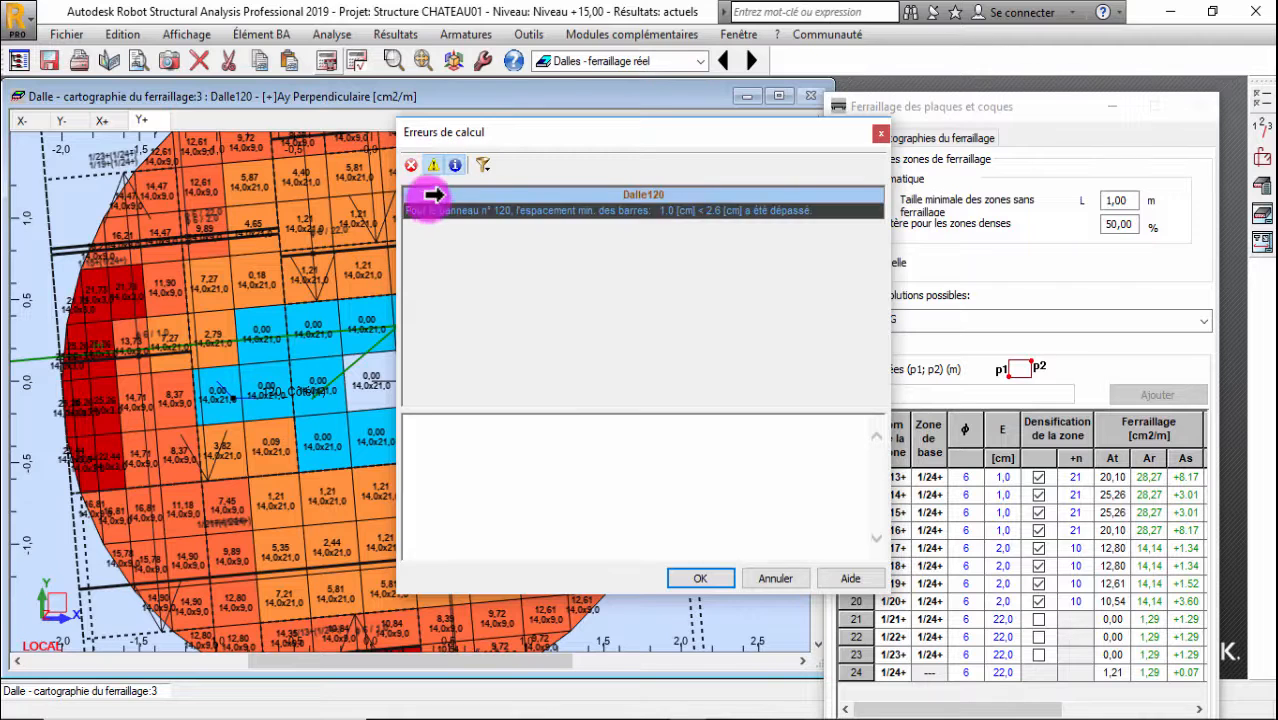
{"action": "left_click", "coordinate": [432, 167]}
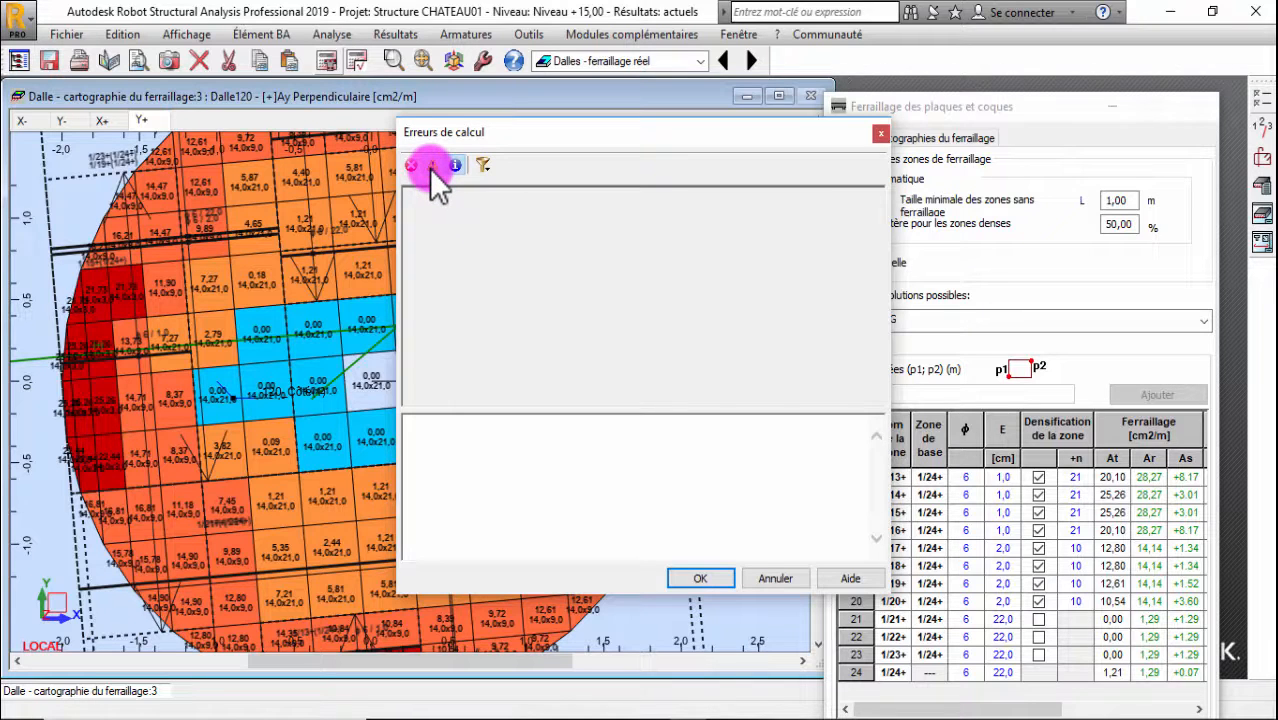
{"action": "left_click", "coordinate": [430, 167]}
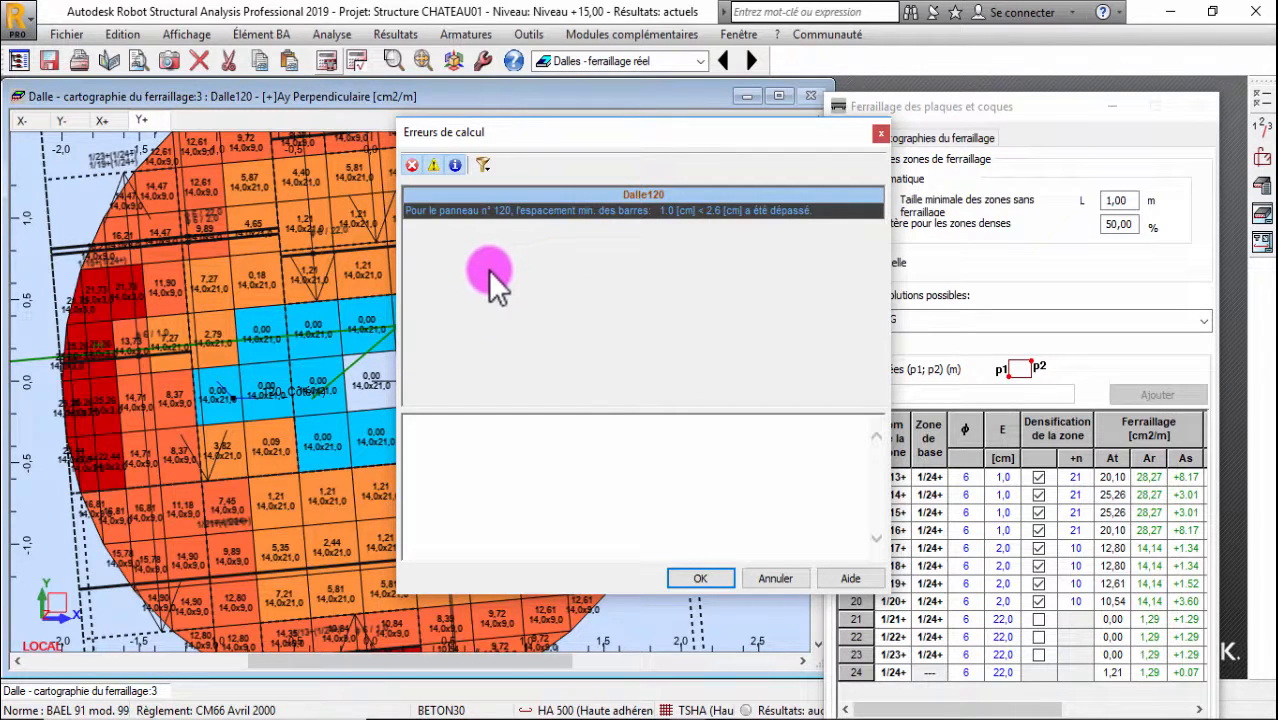
{"action": "left_click_drag", "start_coordinate": [683, 225], "coordinate": [701, 488]}
{"action": "left_click", "coordinate": [703, 580]}
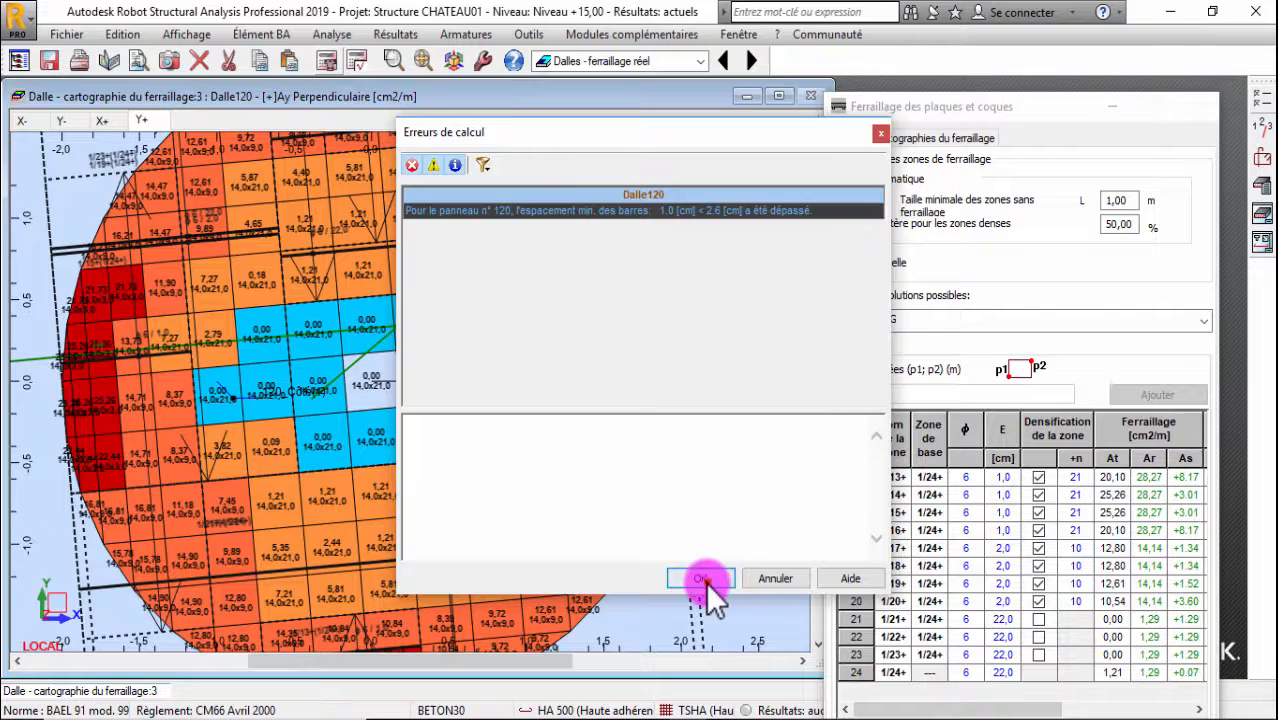
Review the slab's calculated bending reinforcement zones and the settings of its reinforcement maps
{"action": "left_click", "coordinate": [1105, 215]}
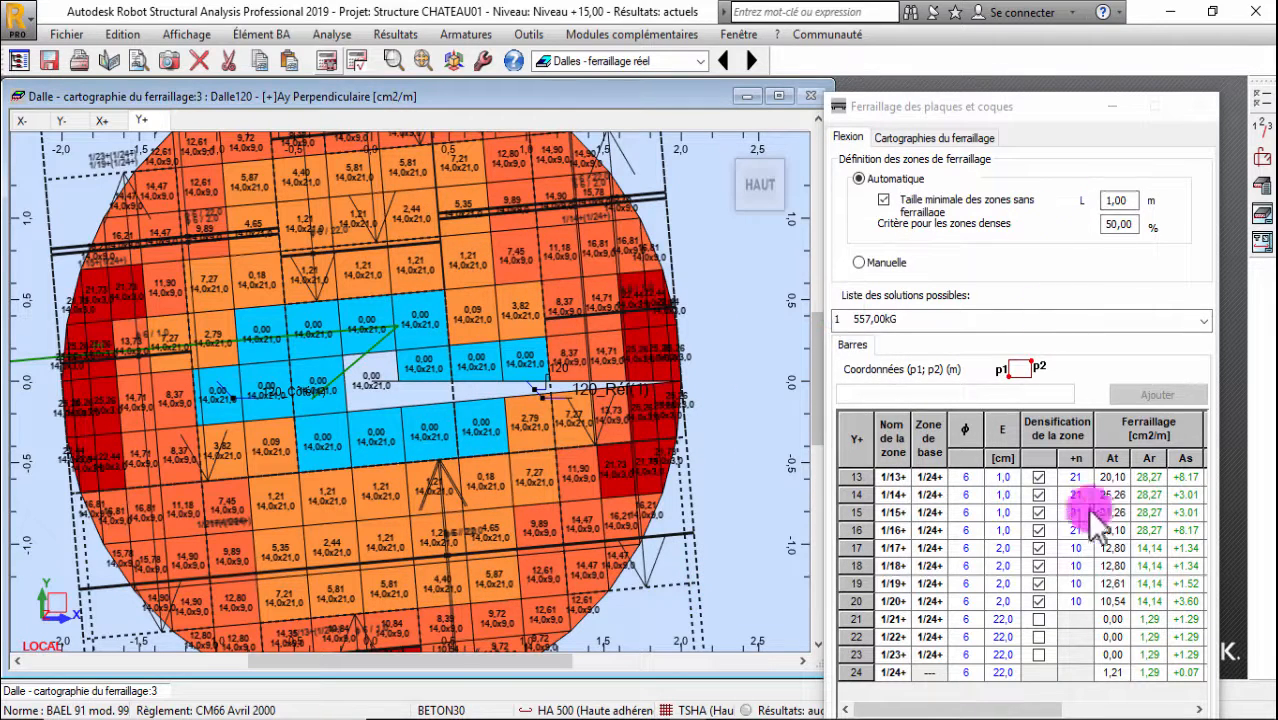
{"action": "left_click", "coordinate": [938, 137]}
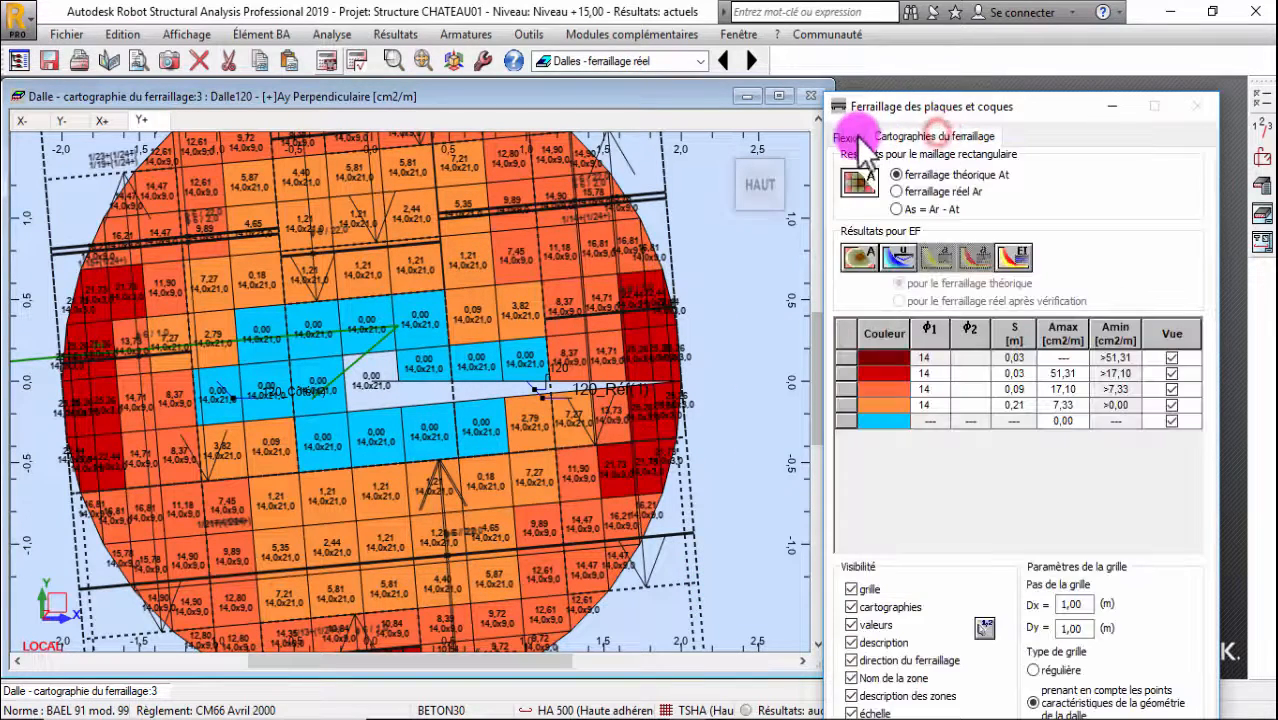
{"action": "left_click", "coordinate": [848, 135]}
{"action": "left_click", "coordinate": [910, 140]}
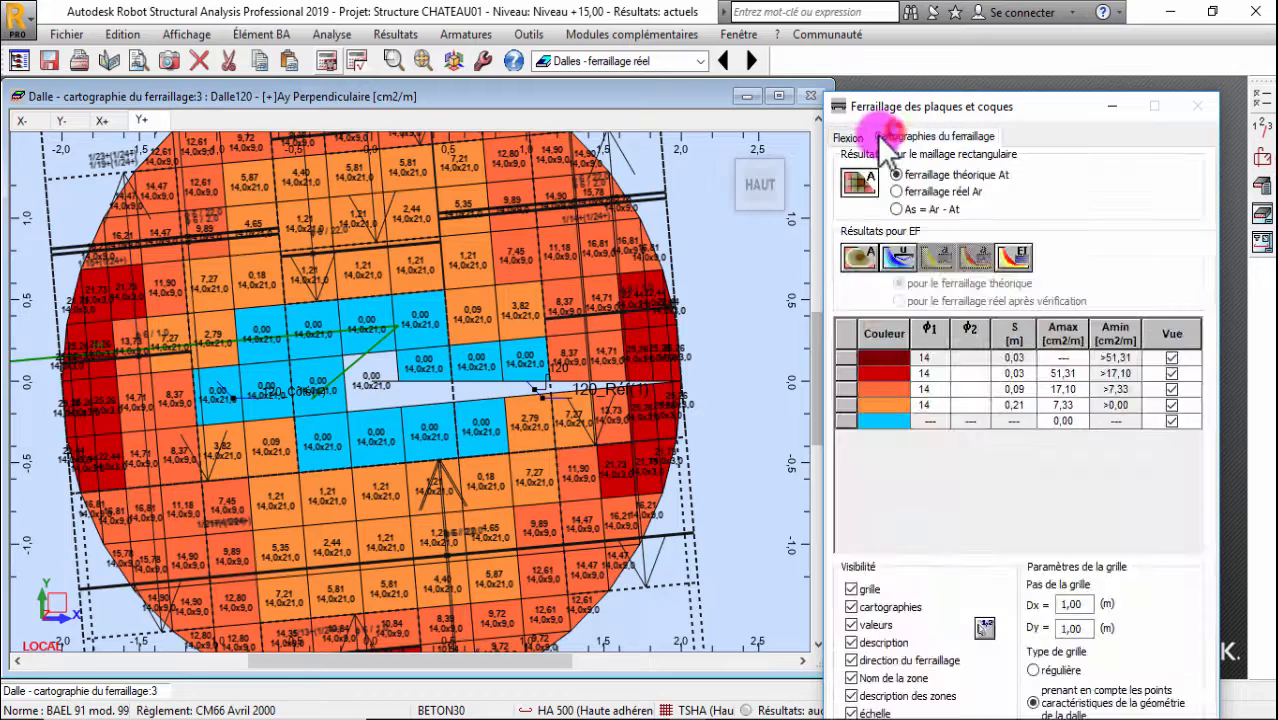
{"action": "left_click", "coordinate": [848, 136]}
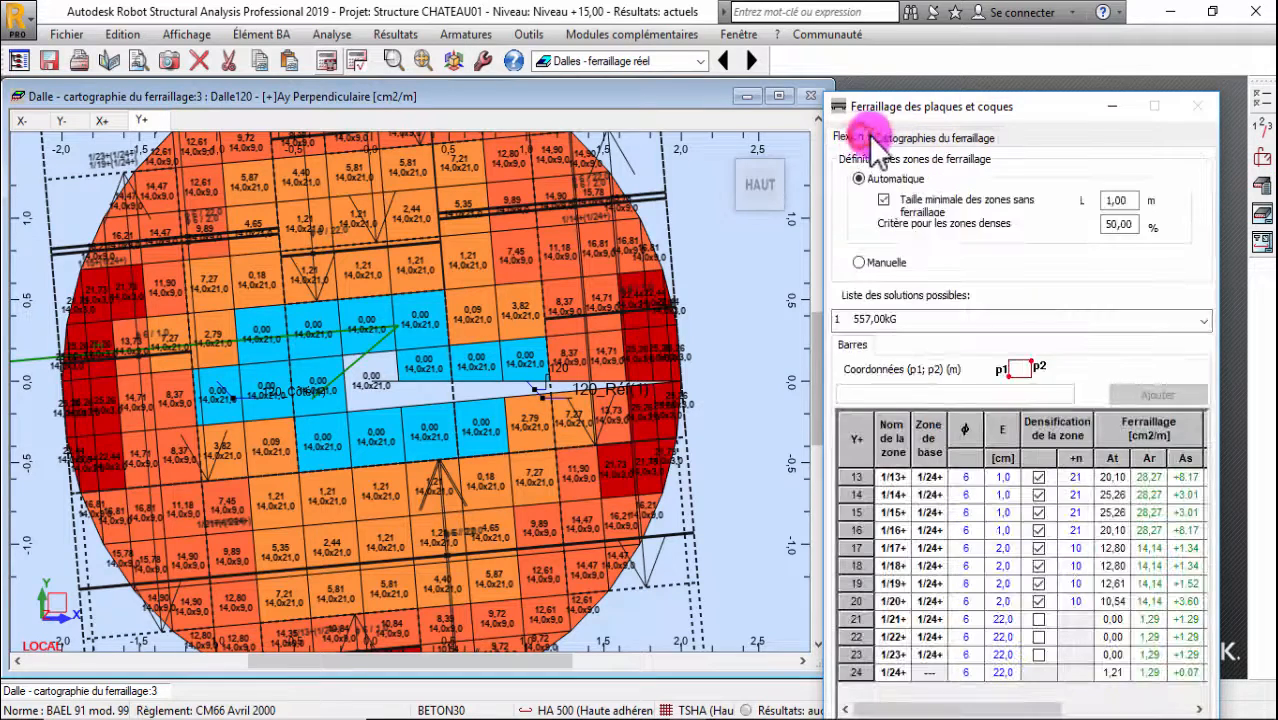
Exclude the 6, 8, 10, 12 and 14 mm bar diameters from the slab's calculation options and accept them
{"action": "left_click", "coordinate": [1262, 125]}
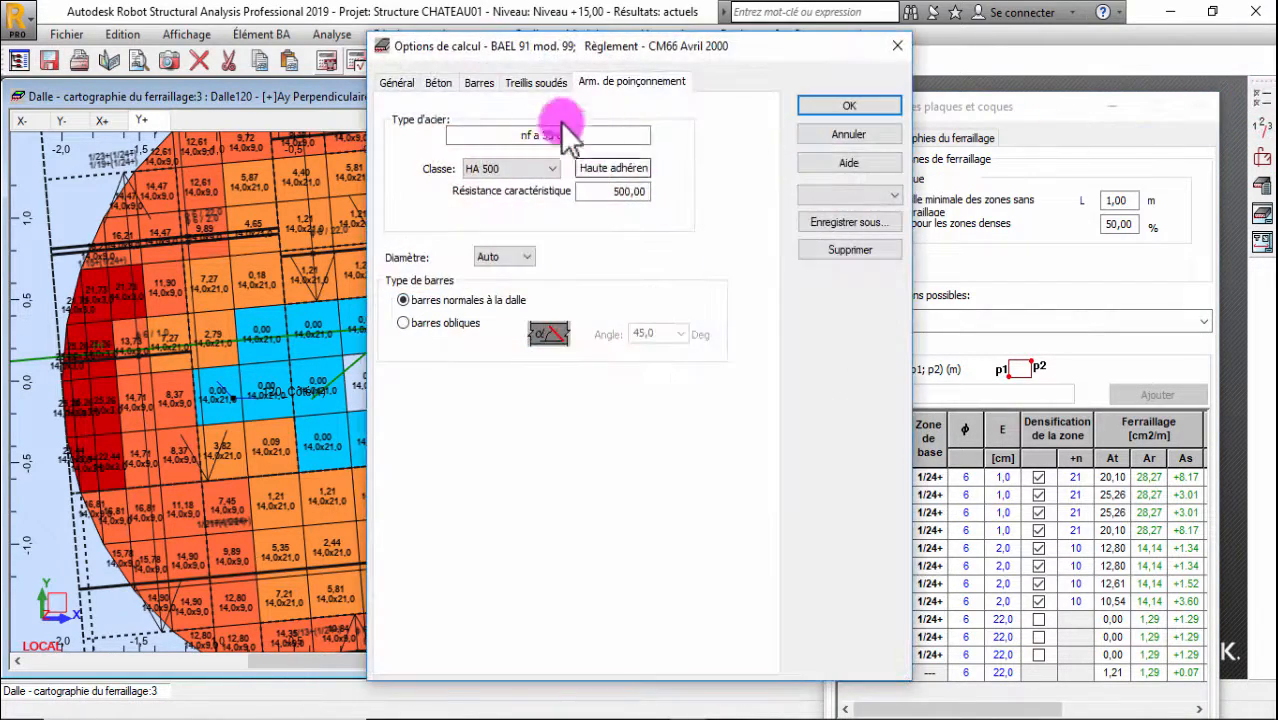
{"action": "left_click", "coordinate": [505, 84]}
{"action": "left_click", "coordinate": [490, 84]}
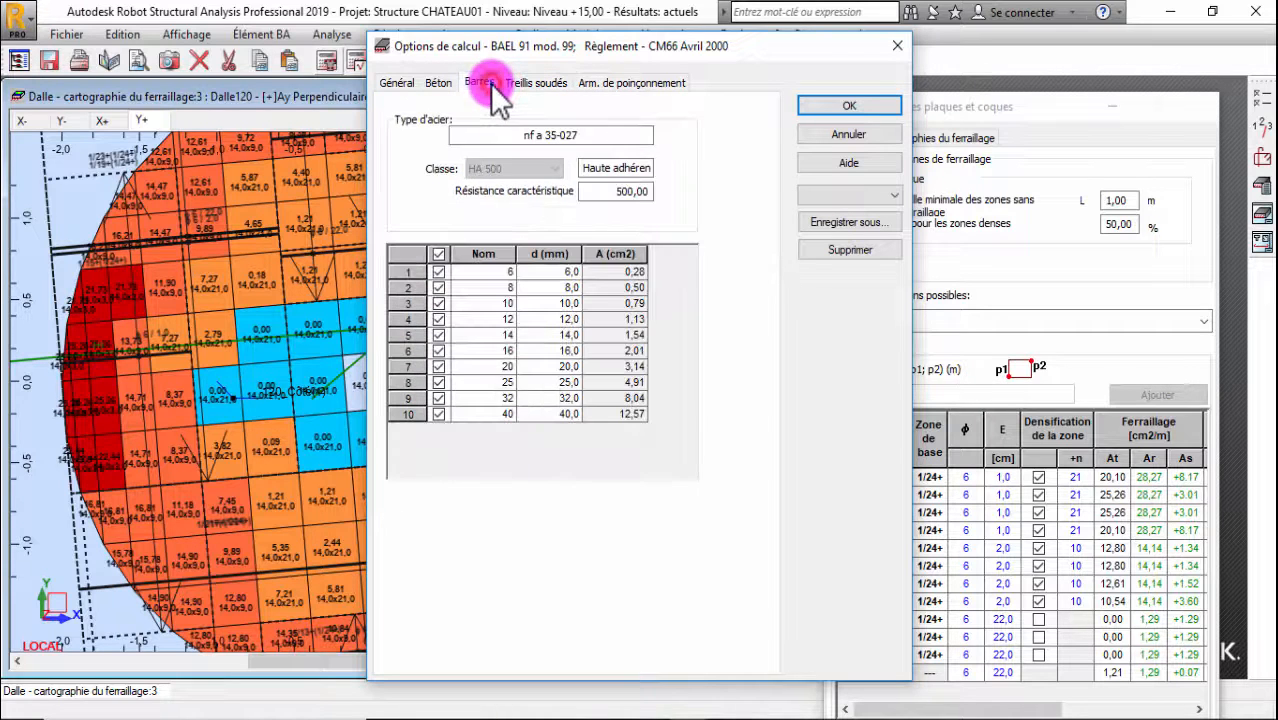
{"action": "left_click", "coordinate": [438, 271]}
{"action": "left_click", "coordinate": [438, 287]}
{"action": "left_click", "coordinate": [438, 303]}
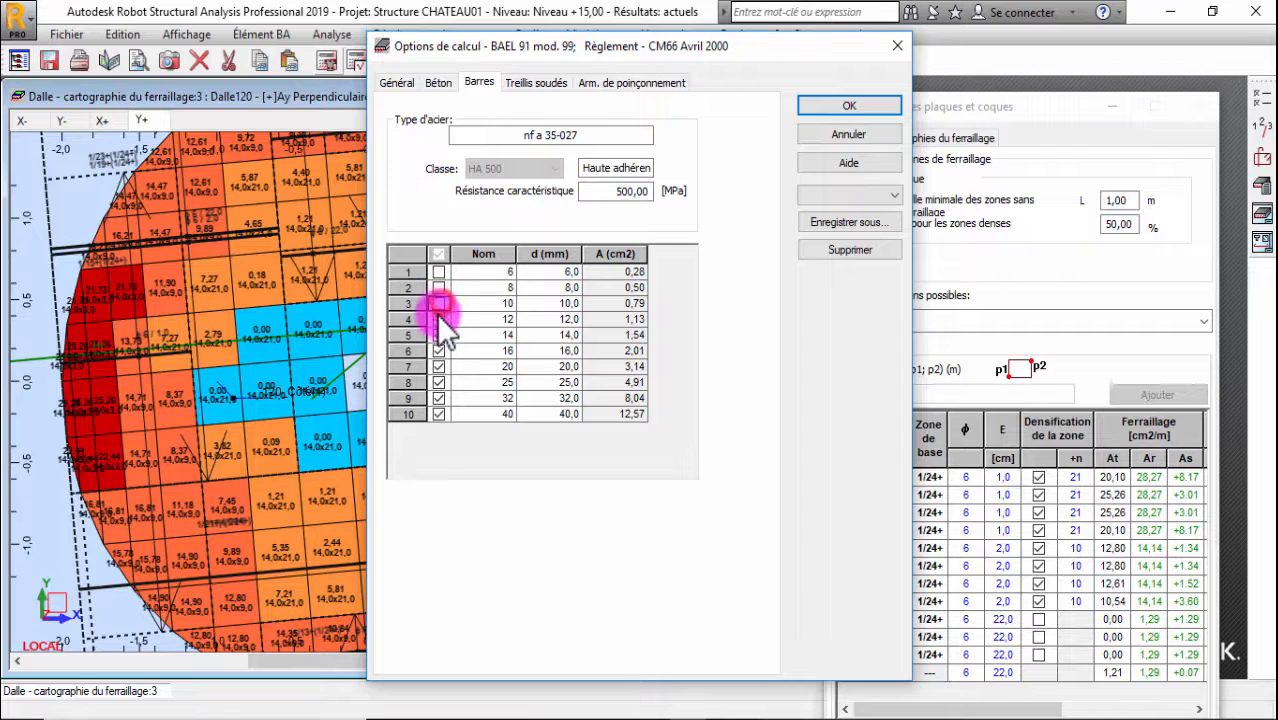
{"action": "left_click", "coordinate": [438, 319]}
{"action": "left_click", "coordinate": [438, 335]}
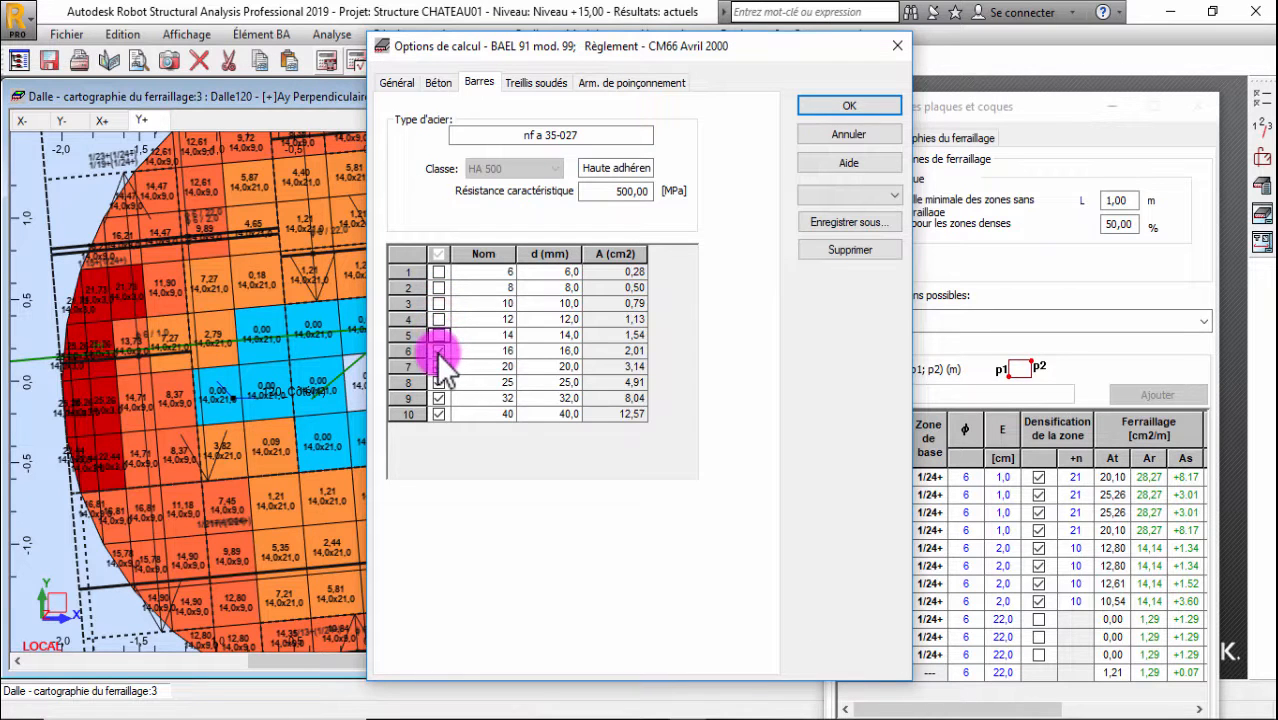
{"action": "left_click", "coordinate": [846, 108]}
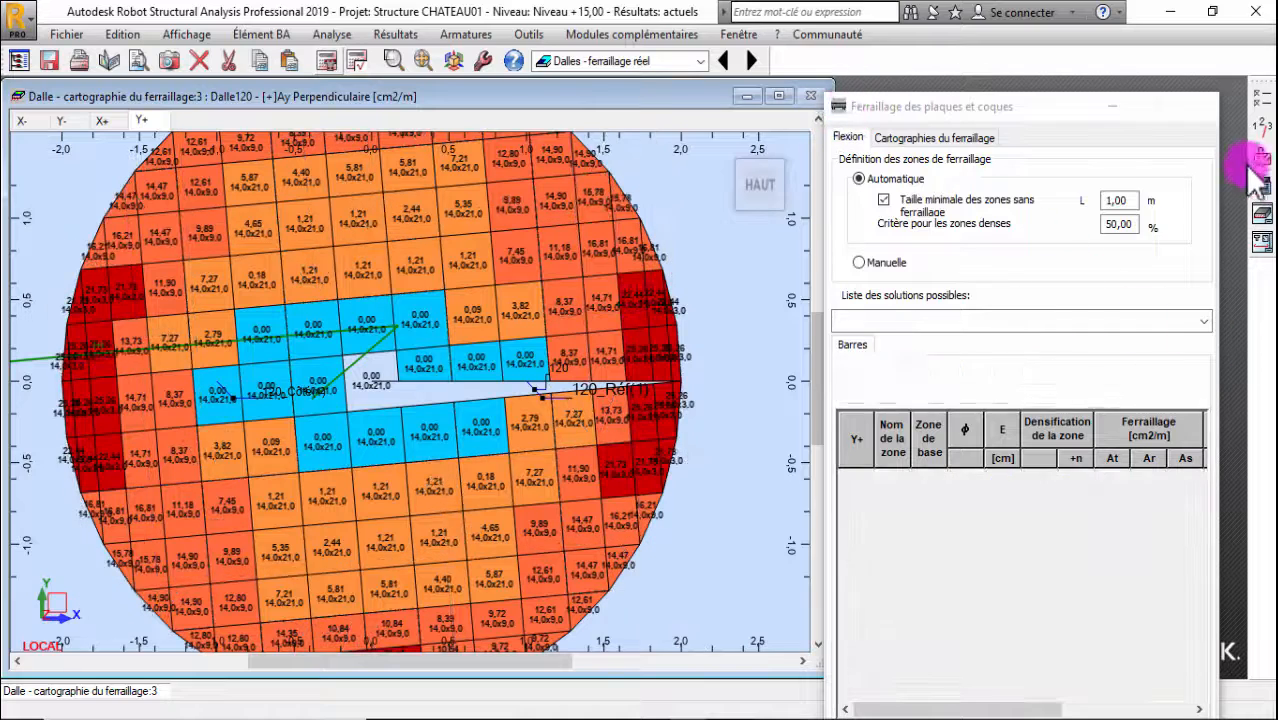
Keep the Barres reinforcement mode after reviewing the bar and mesh layout settings, and recalculate the slab's real reinforcement
{"action": "left_click", "coordinate": [1260, 160]}
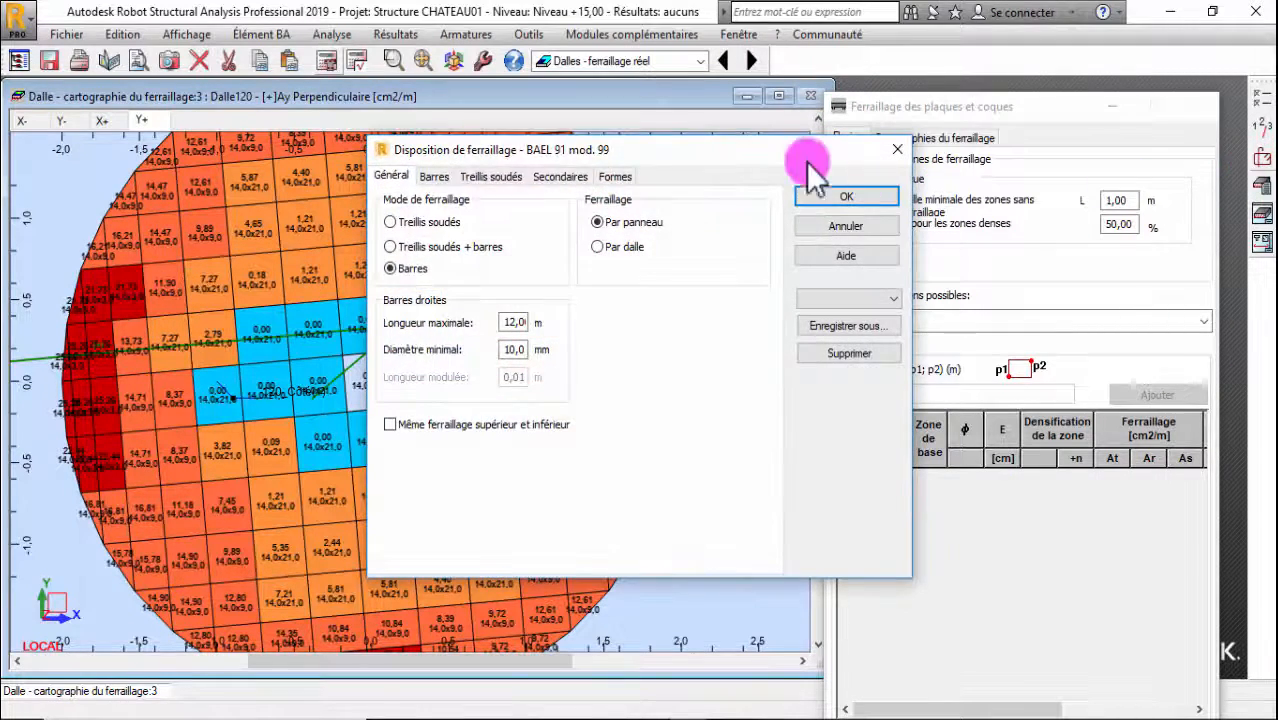
{"action": "left_click", "coordinate": [392, 268]}
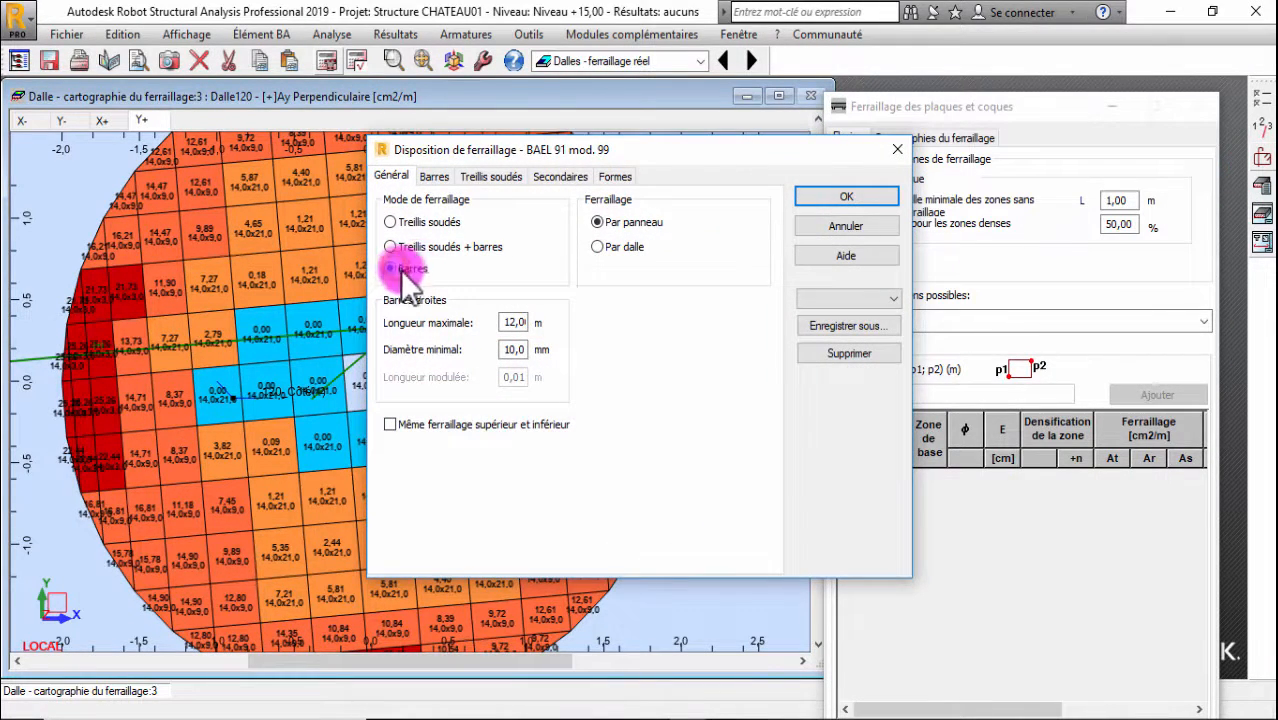
{"action": "left_click", "coordinate": [434, 177]}
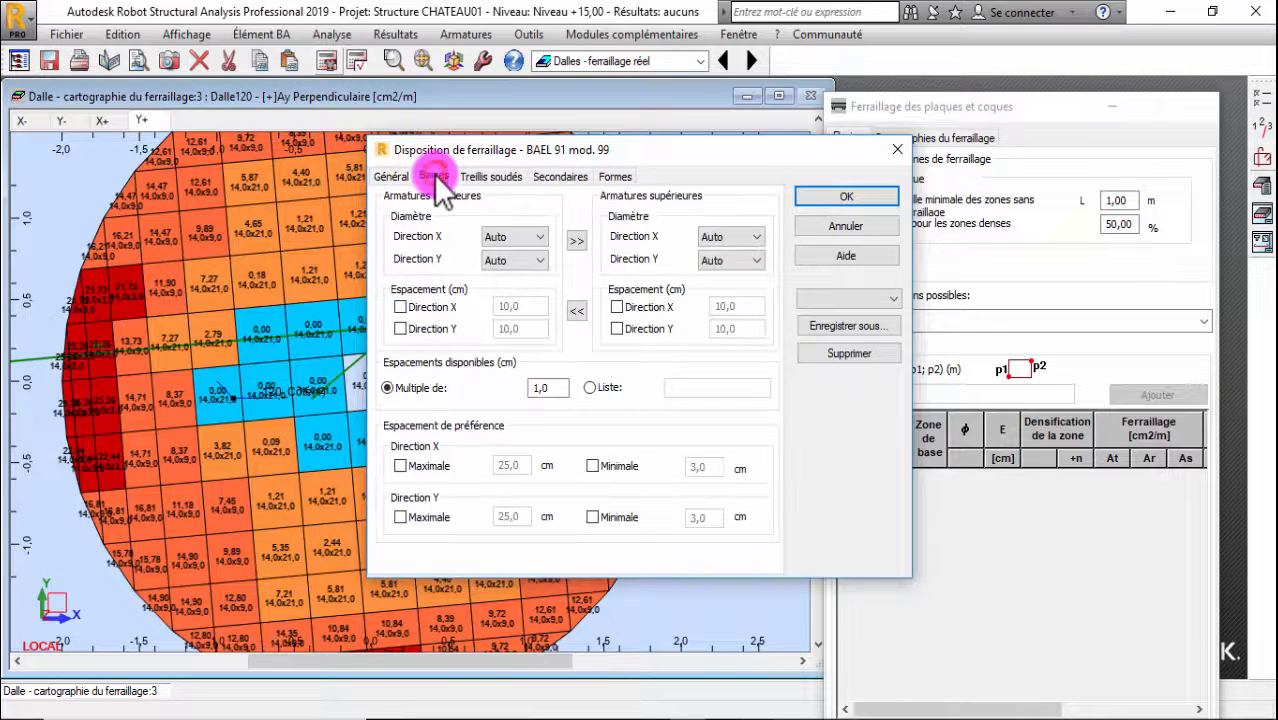
{"action": "left_click", "coordinate": [504, 174]}
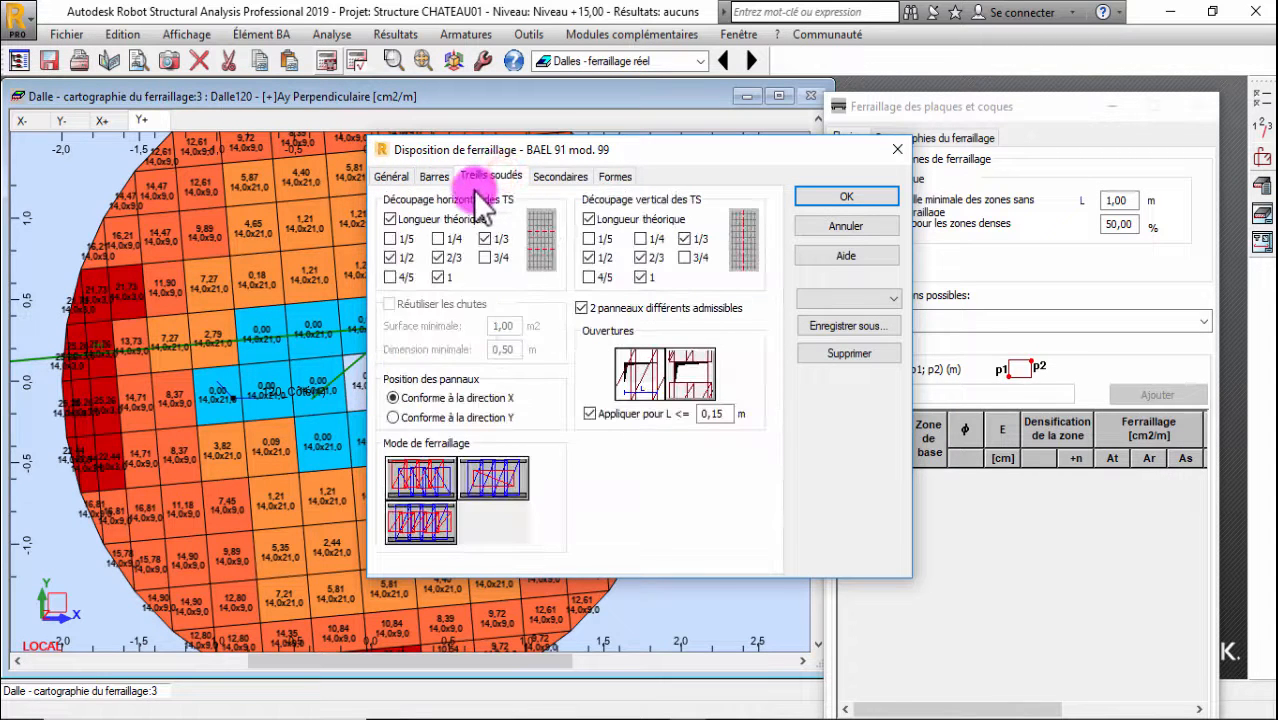
{"action": "left_click", "coordinate": [446, 177]}
{"action": "left_click", "coordinate": [491, 176]}
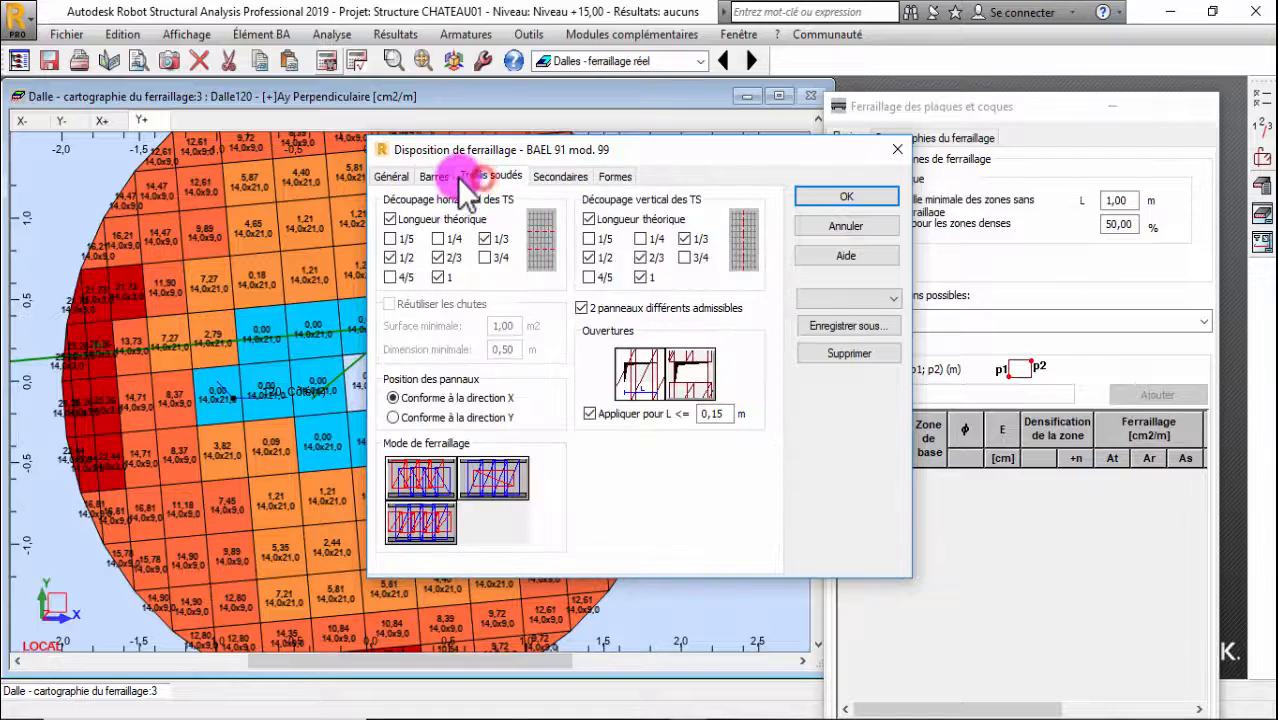
{"action": "left_click", "coordinate": [446, 178]}
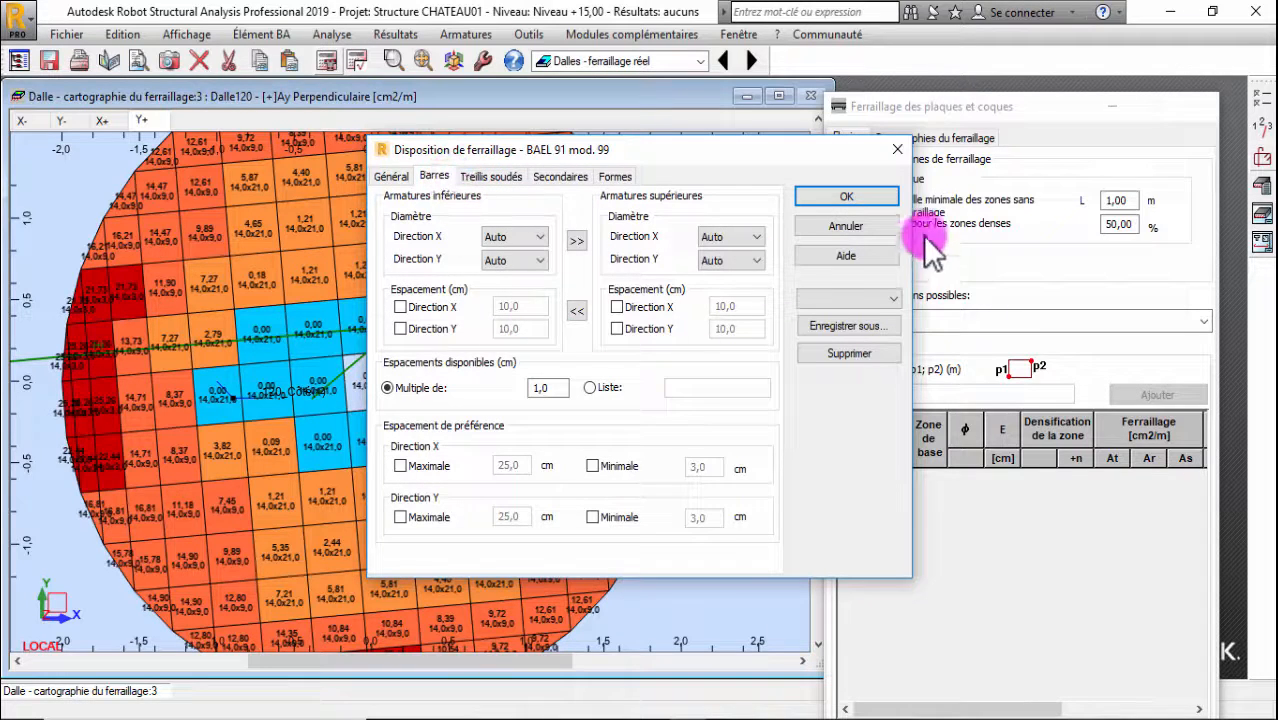
{"action": "left_click", "coordinate": [816, 198]}
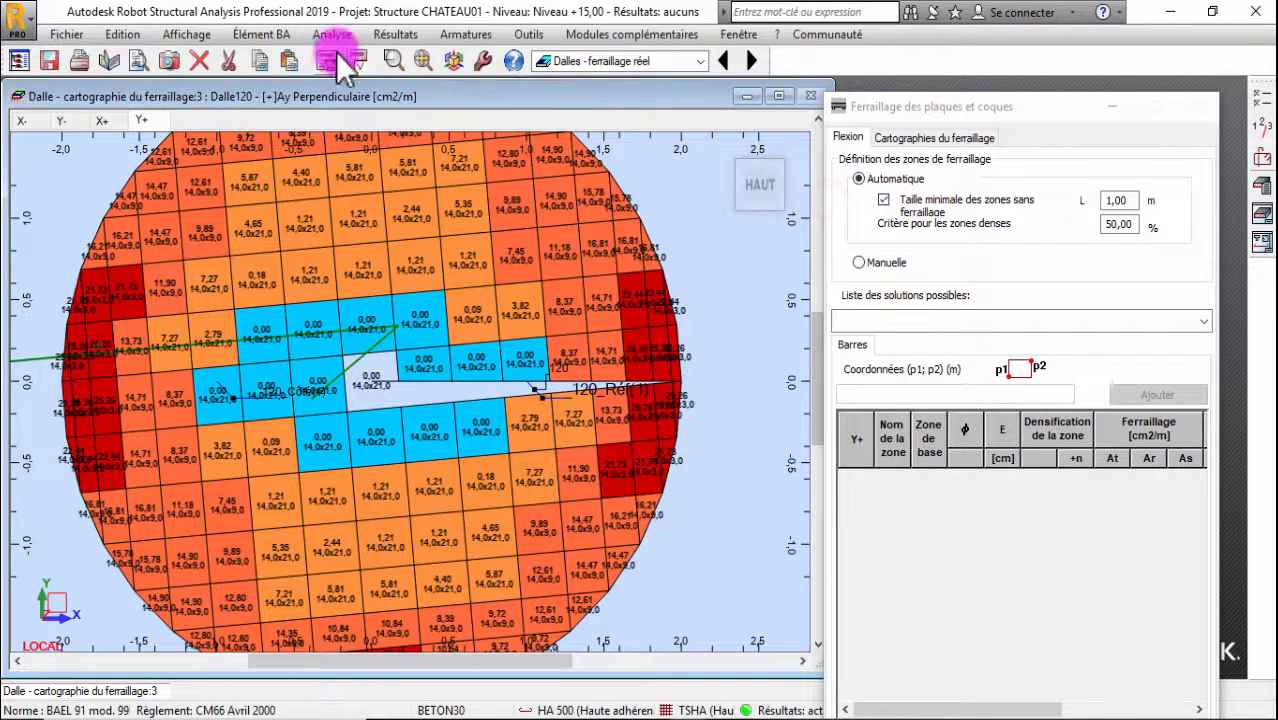
{"action": "left_click", "coordinate": [700, 458]}
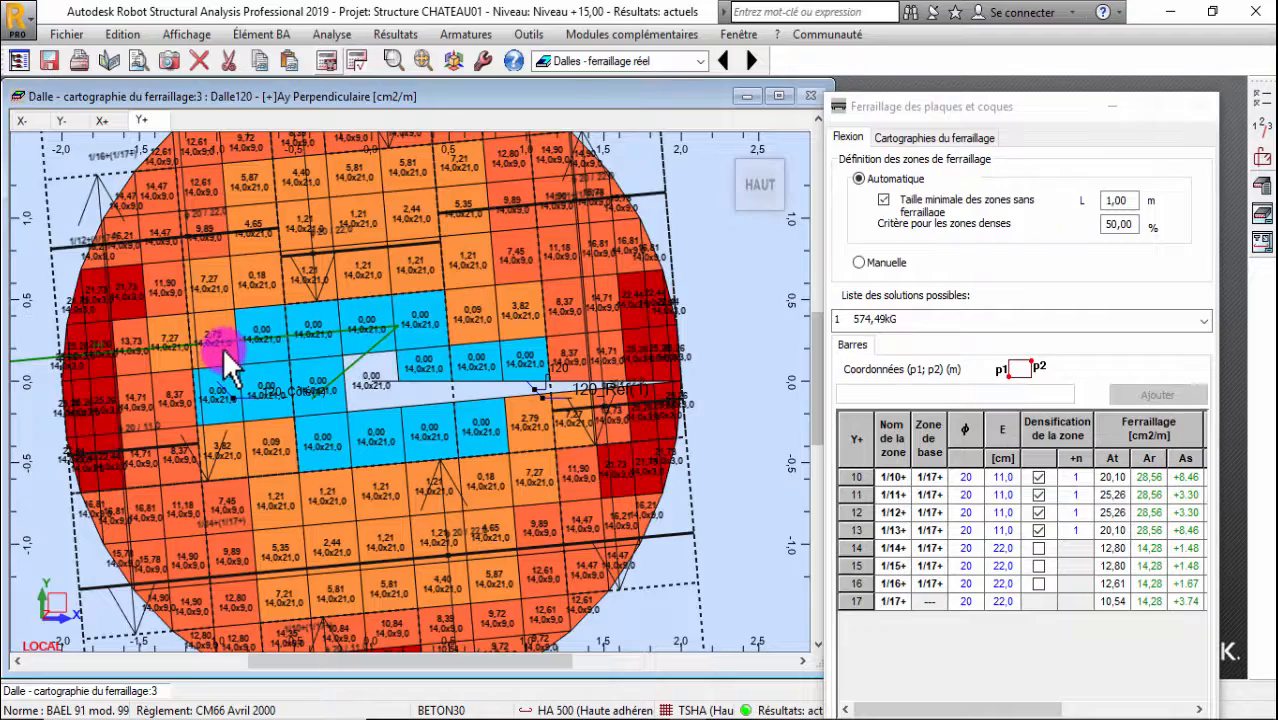
Examine the X- reinforcement map of slab 120, including the areas and bar spacings per cell around its centre
{"action": "scroll", "coordinate": [351, 360], "scroll_direction": "up", "scroll_amount": 2}
{"action": "left_click", "coordinate": [22, 120]}
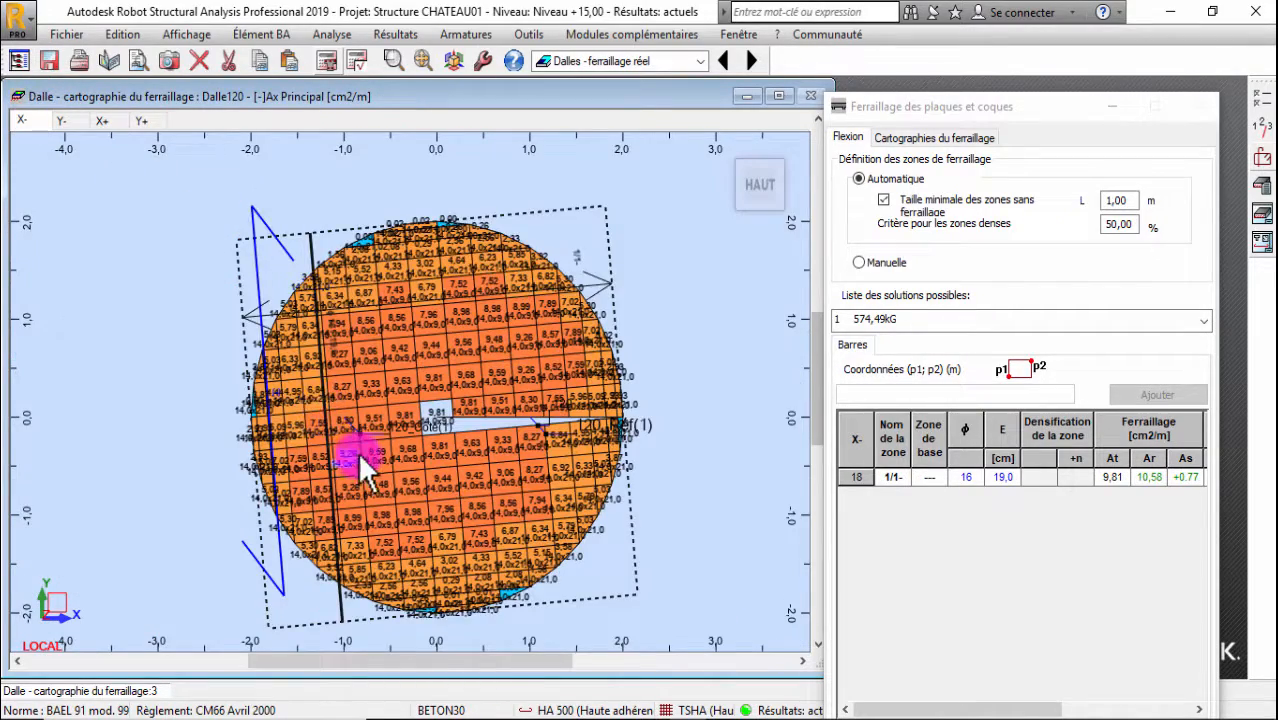
{"action": "scroll", "coordinate": [360, 454], "scroll_direction": "up", "scroll_amount": 4}
{"action": "scroll", "coordinate": [455, 458], "scroll_direction": "up", "scroll_amount": 2}
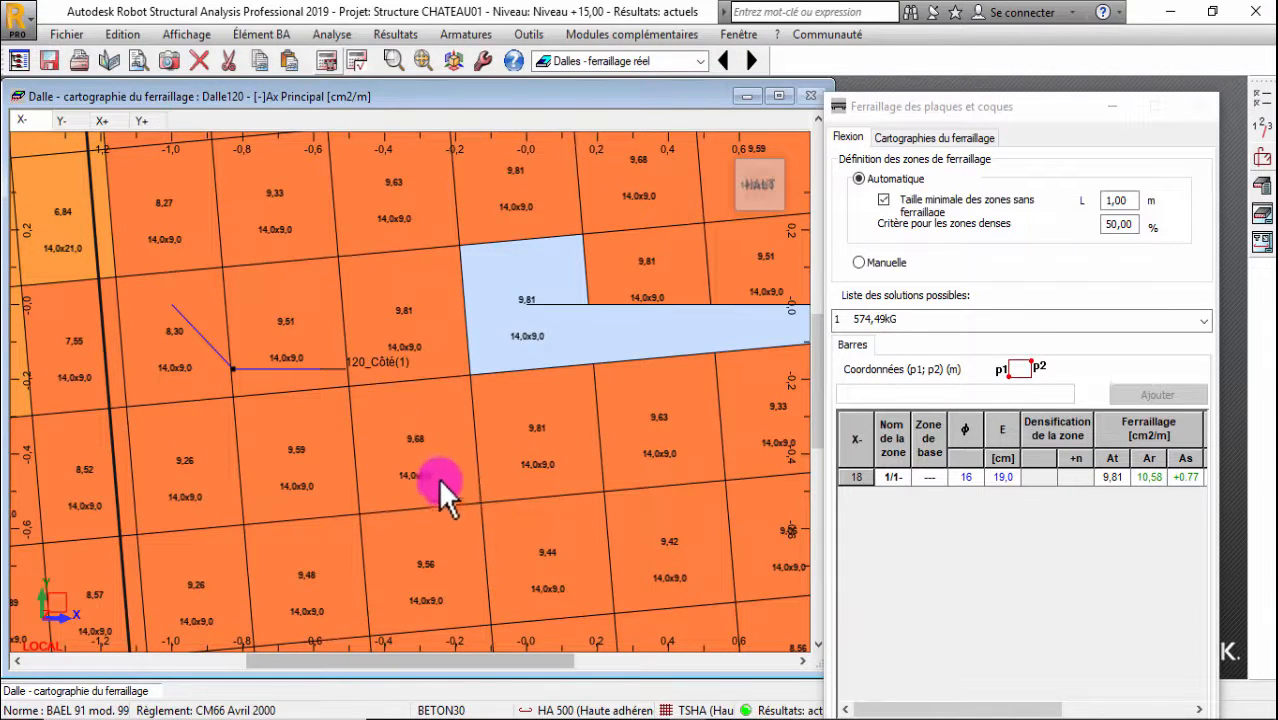
{"action": "scroll", "coordinate": [440, 488], "scroll_direction": "down", "scroll_amount": 2}
{"action": "scroll", "coordinate": [512, 454], "scroll_direction": "down", "scroll_amount": 1}
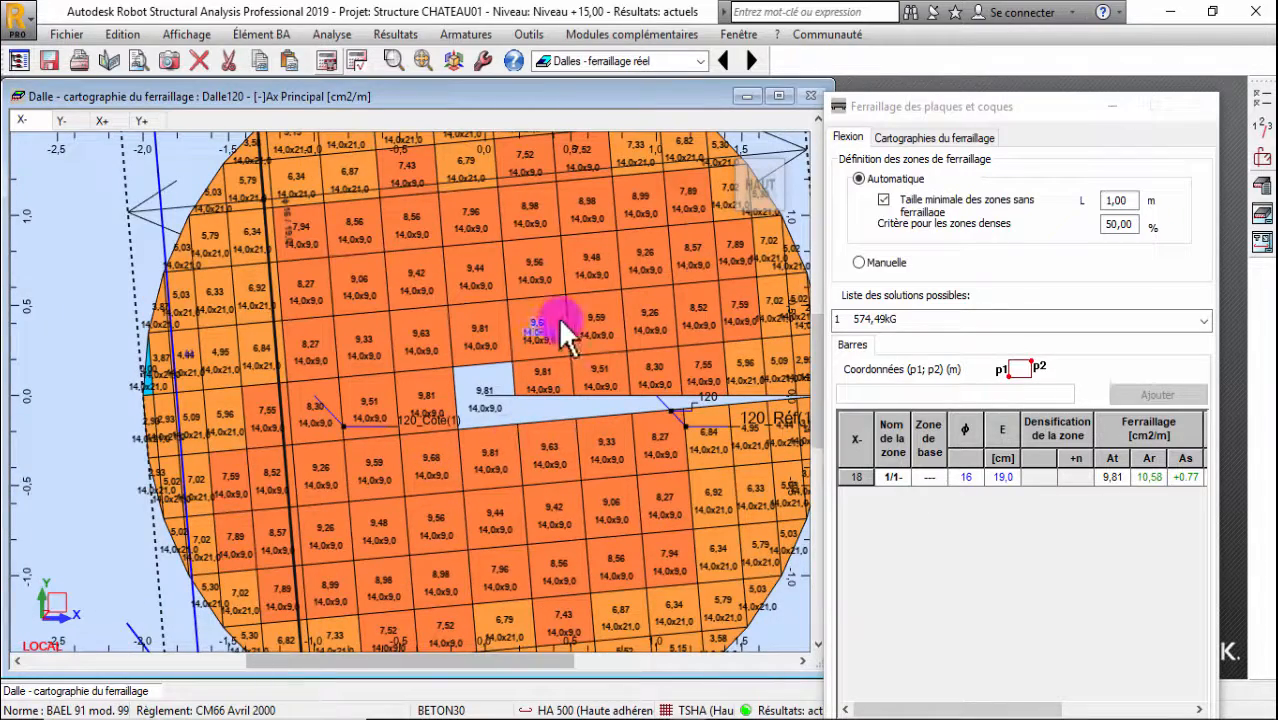
{"action": "scroll", "coordinate": [345, 395], "scroll_direction": "down", "scroll_amount": 2}
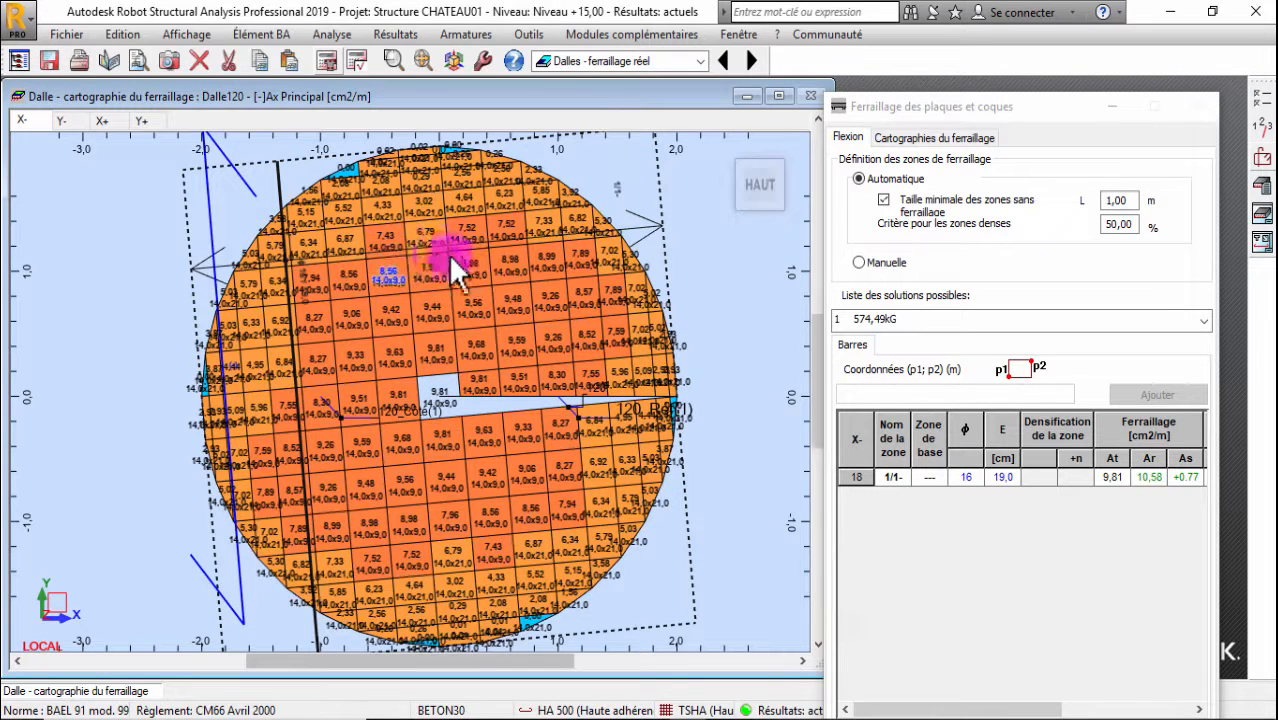
Switch to the Dalles - ferraillage layout under Dimensionnement Béton Armé
{"action": "left_click", "coordinate": [704, 62]}
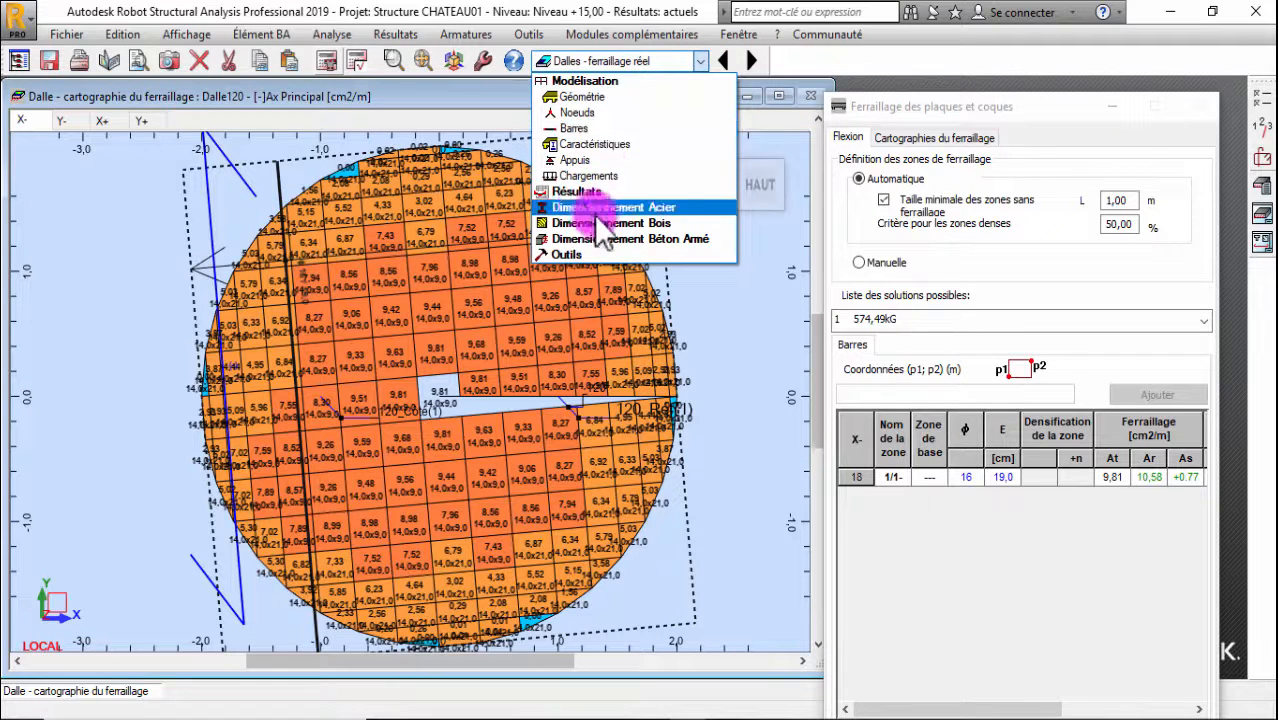
{"action": "left_click", "coordinate": [612, 254]}
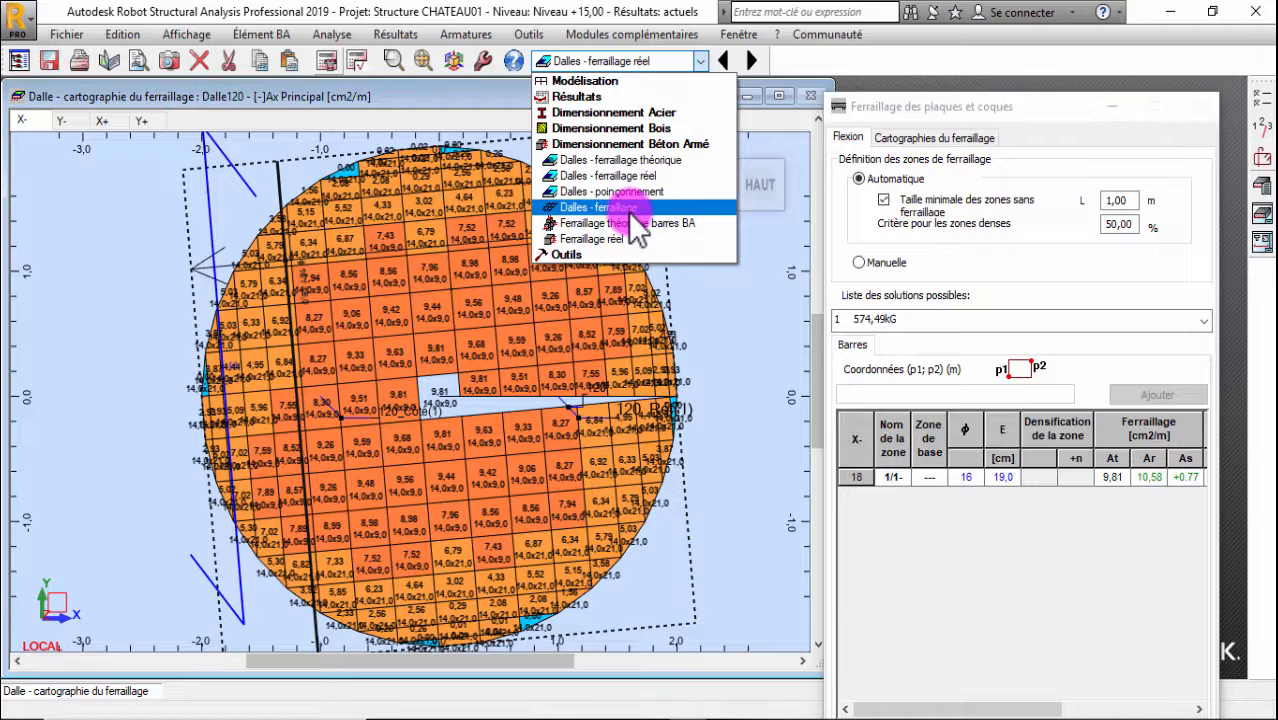
{"action": "left_click", "coordinate": [630, 210]}
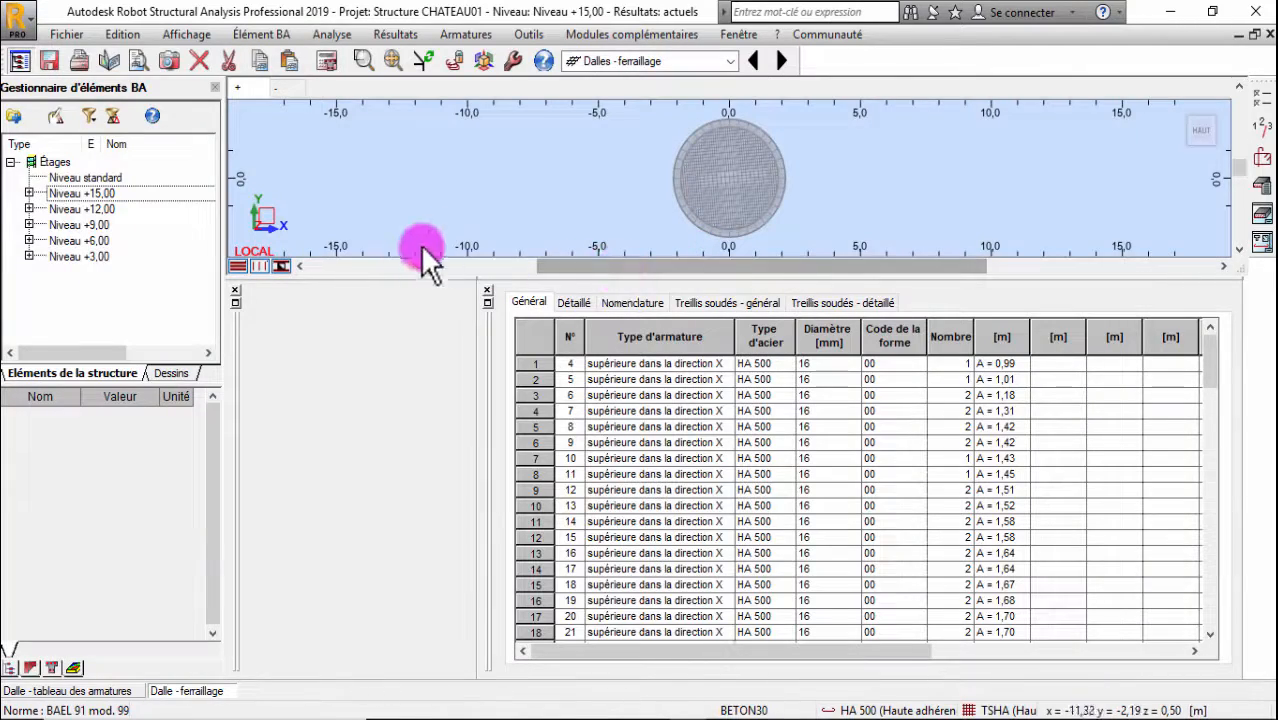
Expand Niveau +15,00 among the structure elements and make Dalle120 the active element to view its bar layout closely
{"action": "left_click", "coordinate": [29, 194]}
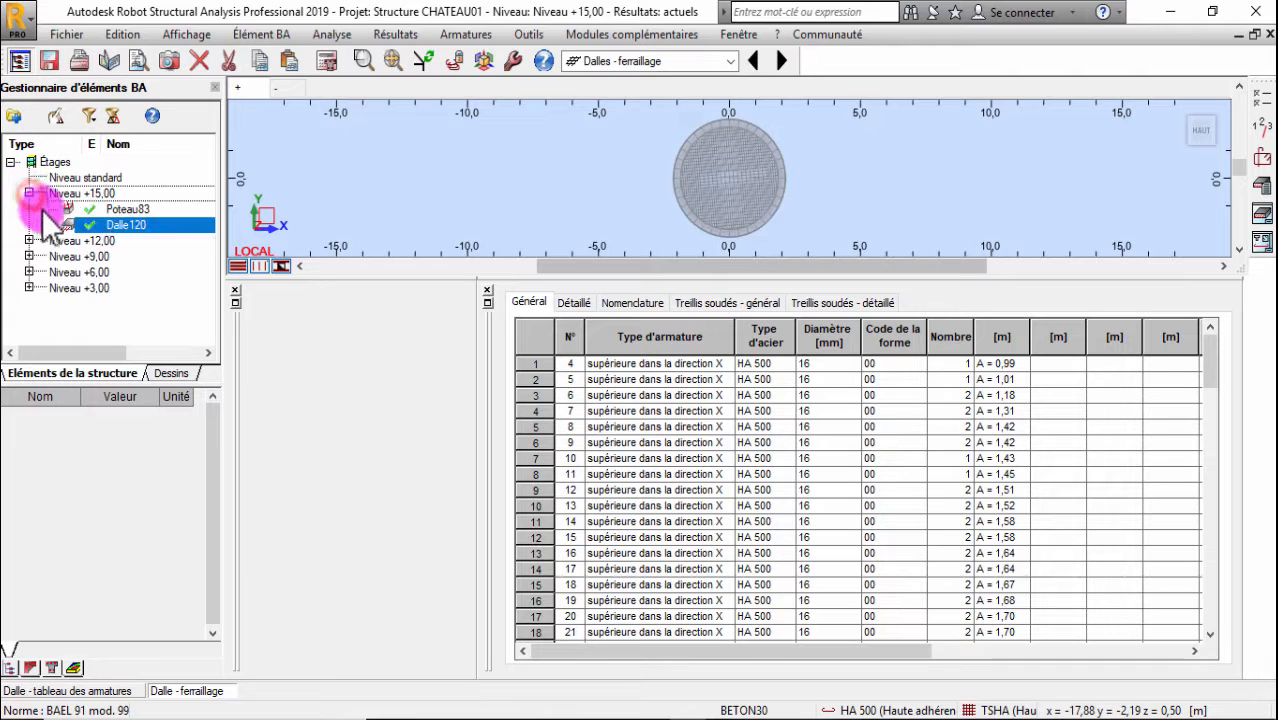
{"action": "left_click", "coordinate": [121, 228]}
{"action": "left_click", "coordinate": [125, 225]}
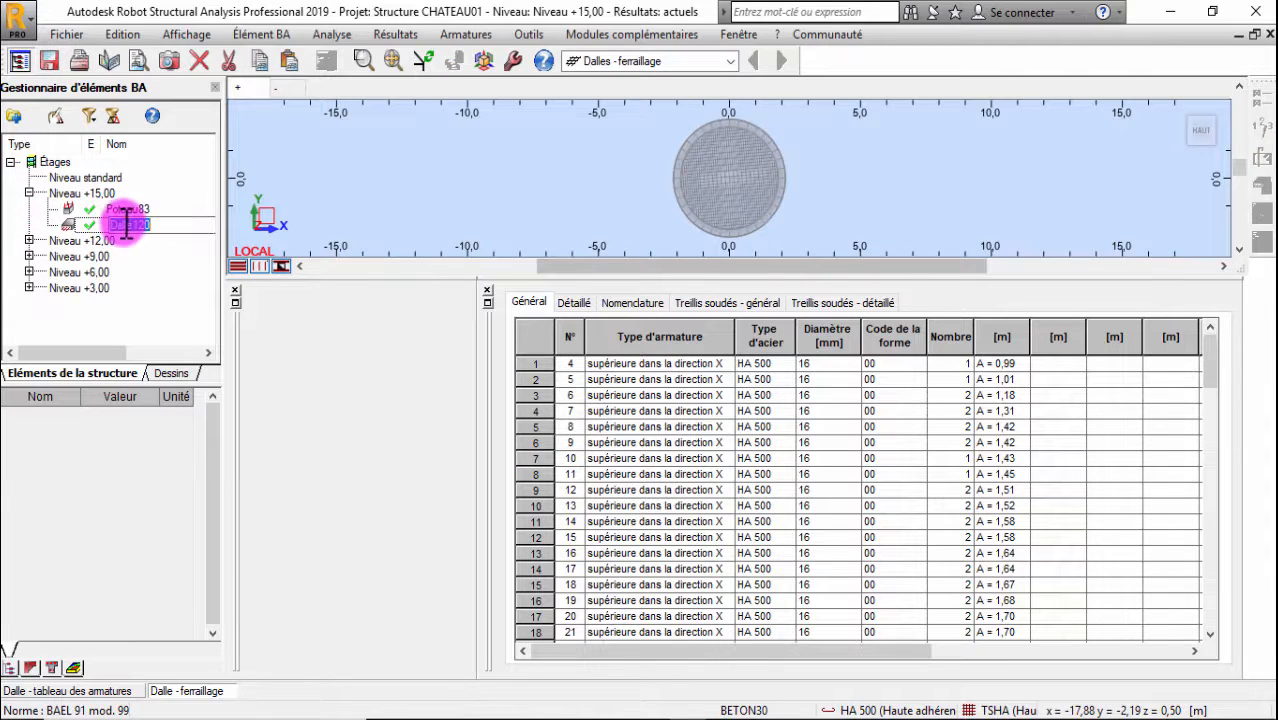
{"action": "left_click", "coordinate": [117, 208]}
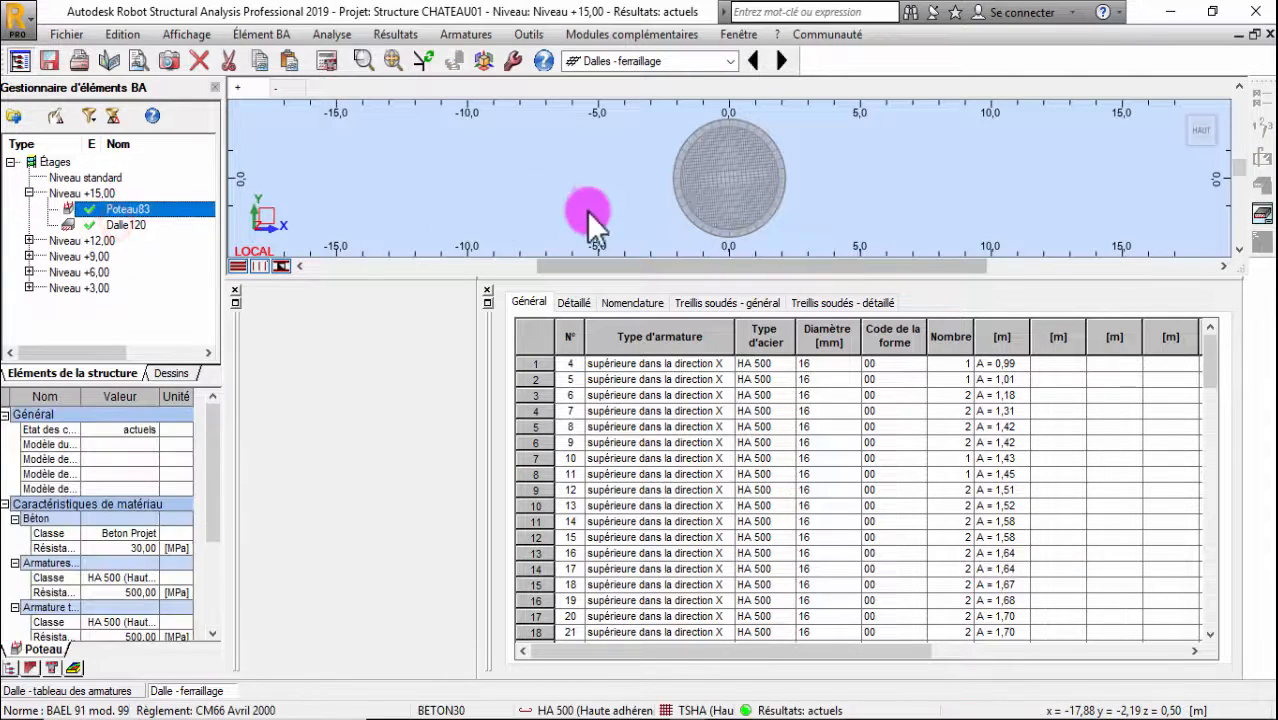
{"action": "left_click", "coordinate": [746, 153]}
{"action": "scroll", "coordinate": [749, 170], "scroll_direction": "up", "scroll_amount": 3}
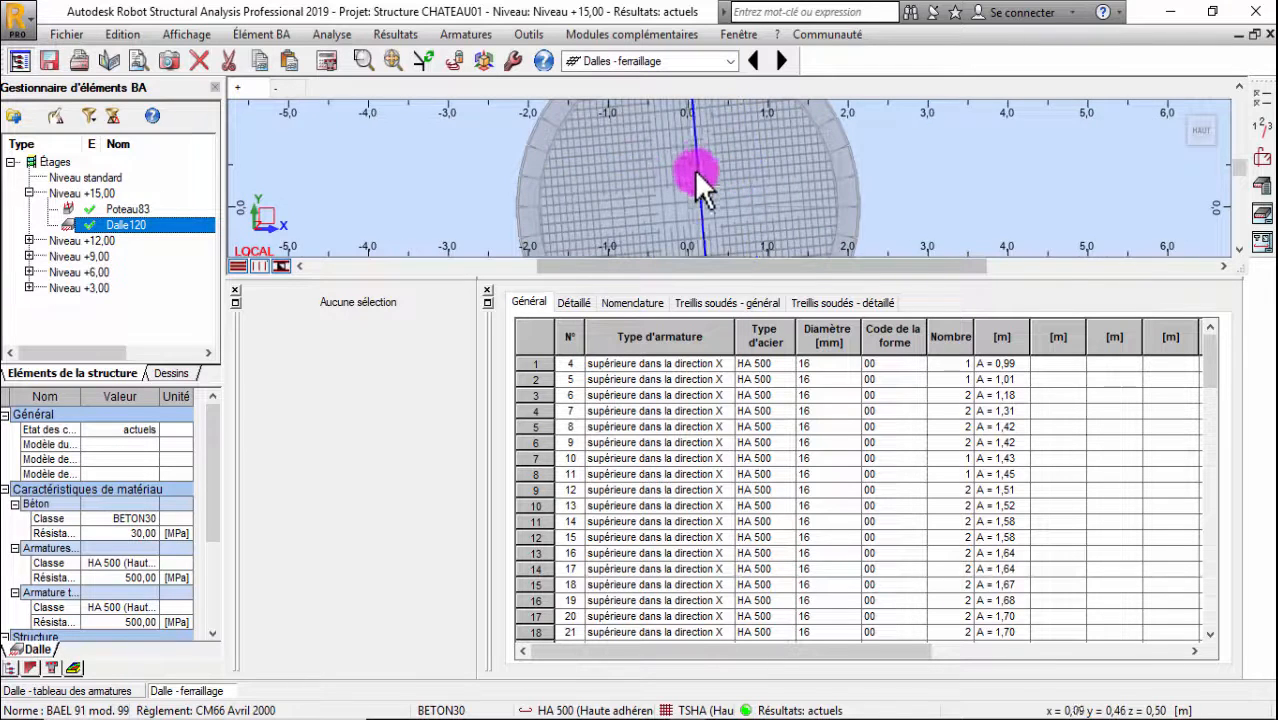
Examine the "+" and "-" bar layouts of Dalle120 in plan and in 3D within an enlarged view
{"action": "scroll", "coordinate": [695, 170], "scroll_direction": "down", "scroll_amount": 2}
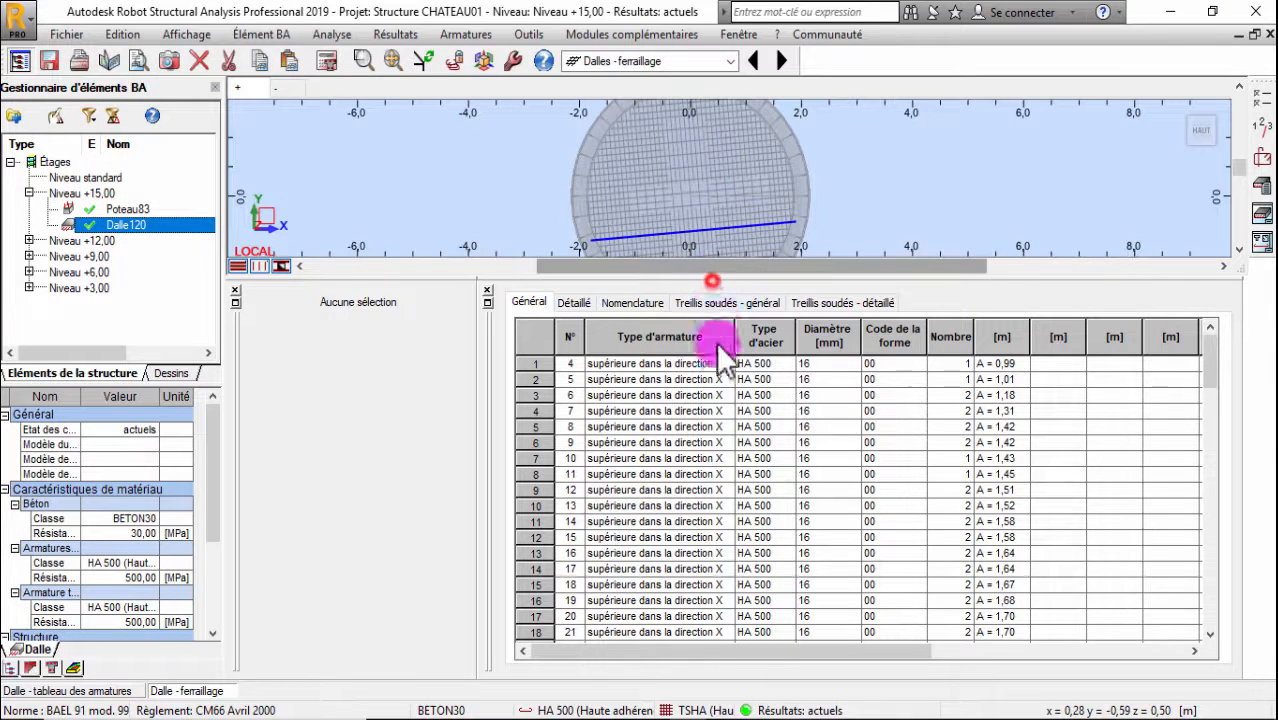
{"action": "left_click_drag", "start_coordinate": [705, 278], "coordinate": [707, 337]}
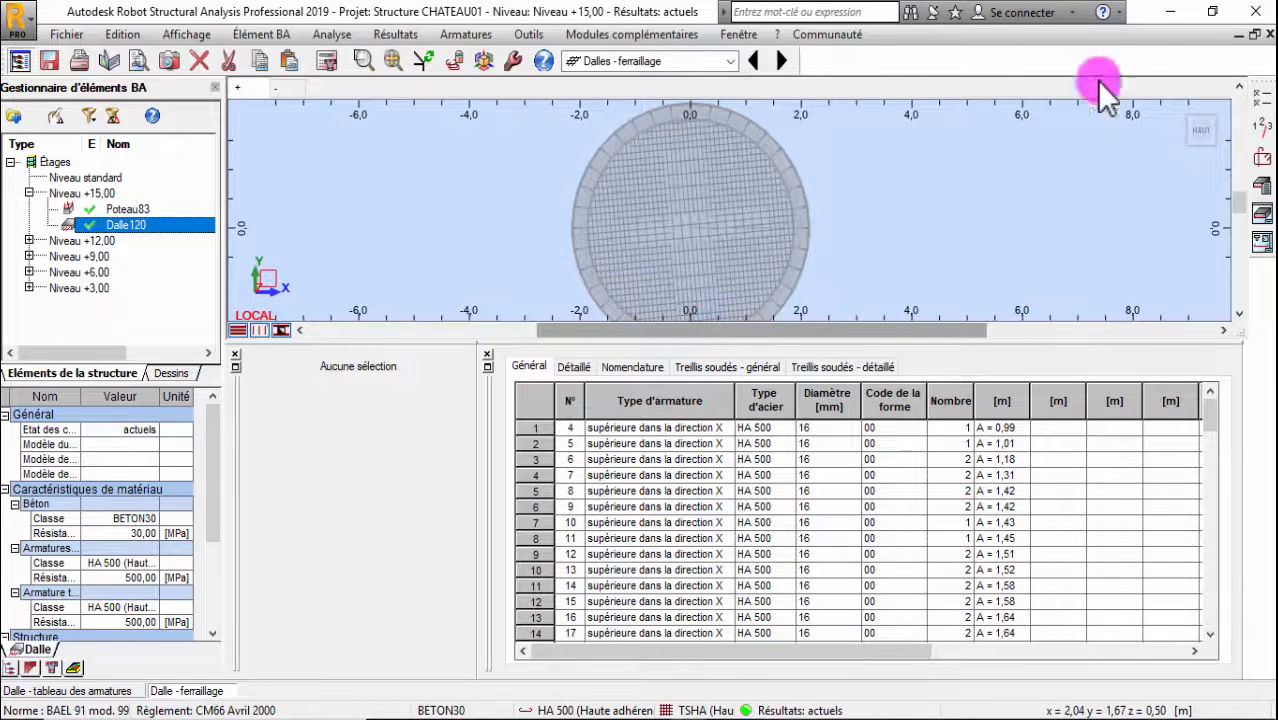
{"action": "left_click_drag", "start_coordinate": [1184, 114], "coordinate": [685, 205]}
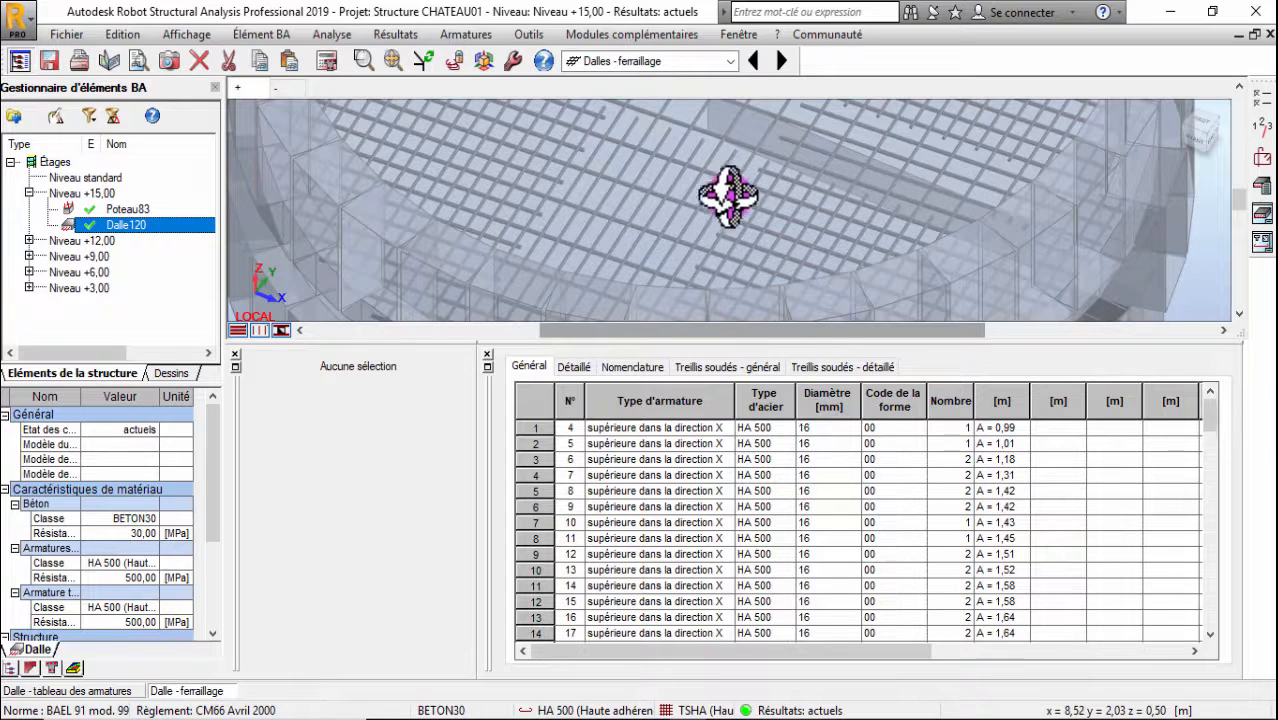
{"action": "left_click_drag", "start_coordinate": [653, 203], "coordinate": [632, 243]}
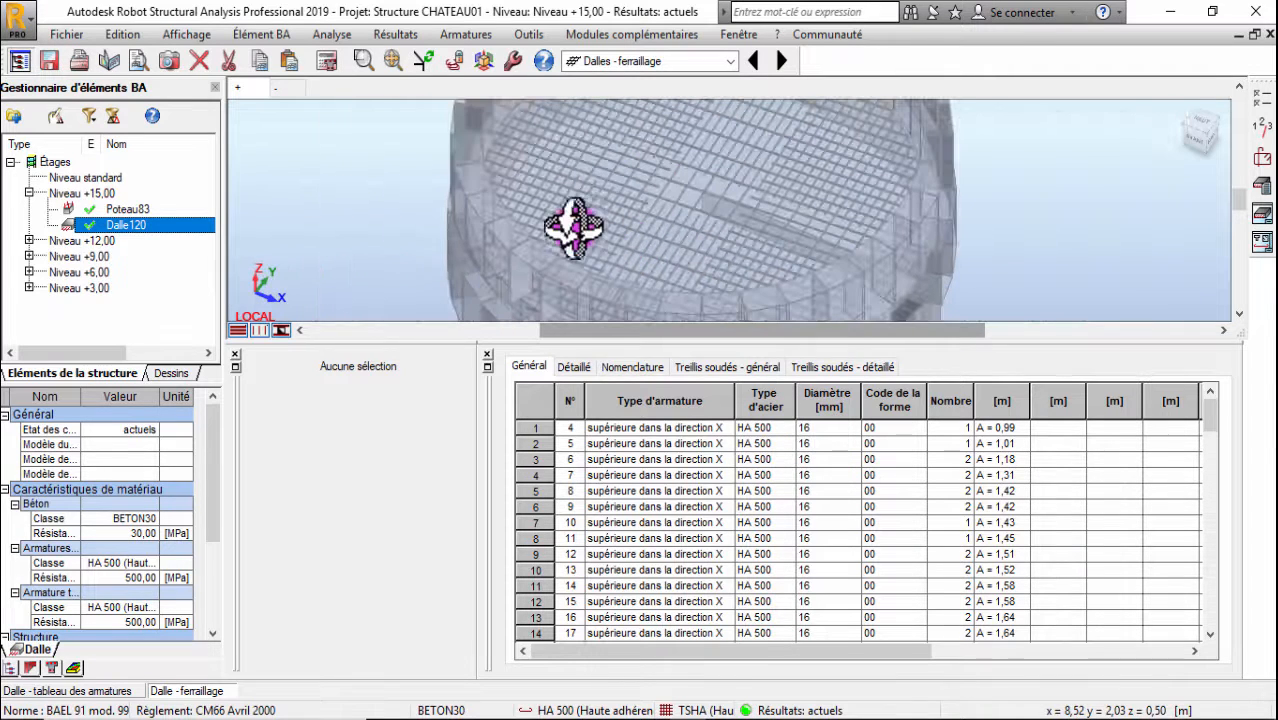
{"action": "left_click", "coordinate": [285, 88]}
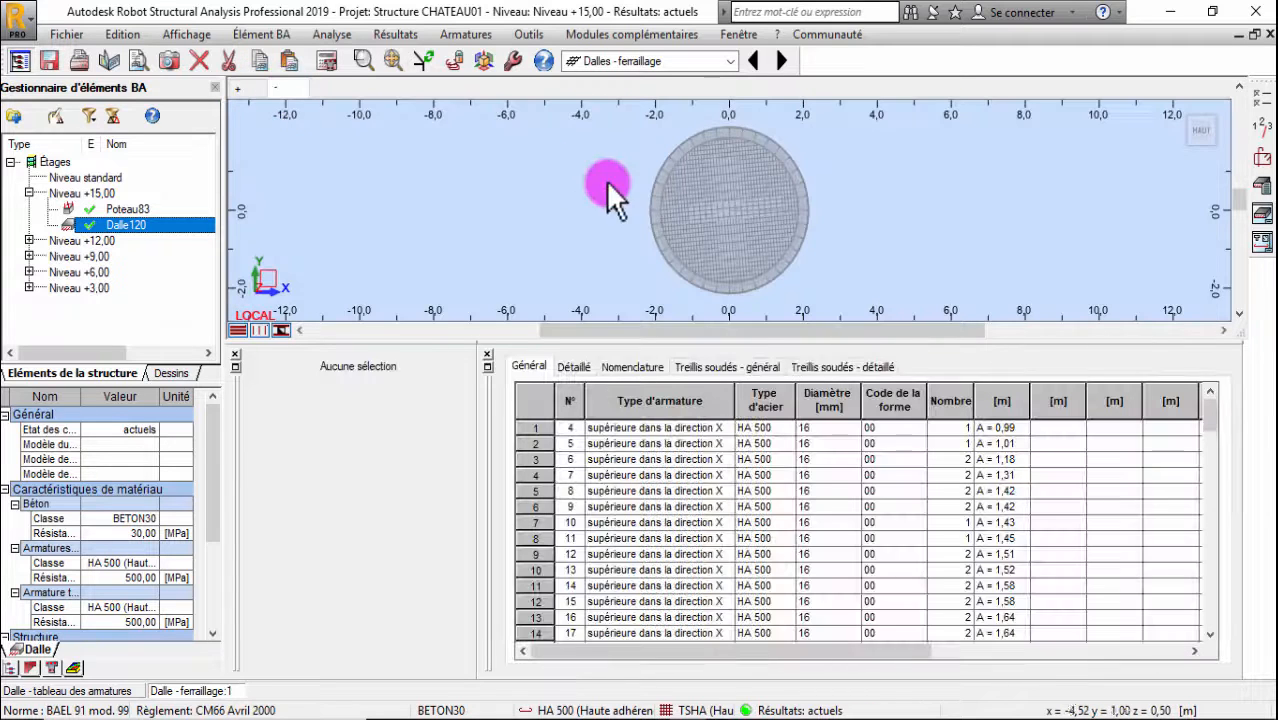
{"action": "scroll", "coordinate": [707, 214], "scroll_direction": "up", "scroll_amount": 4}
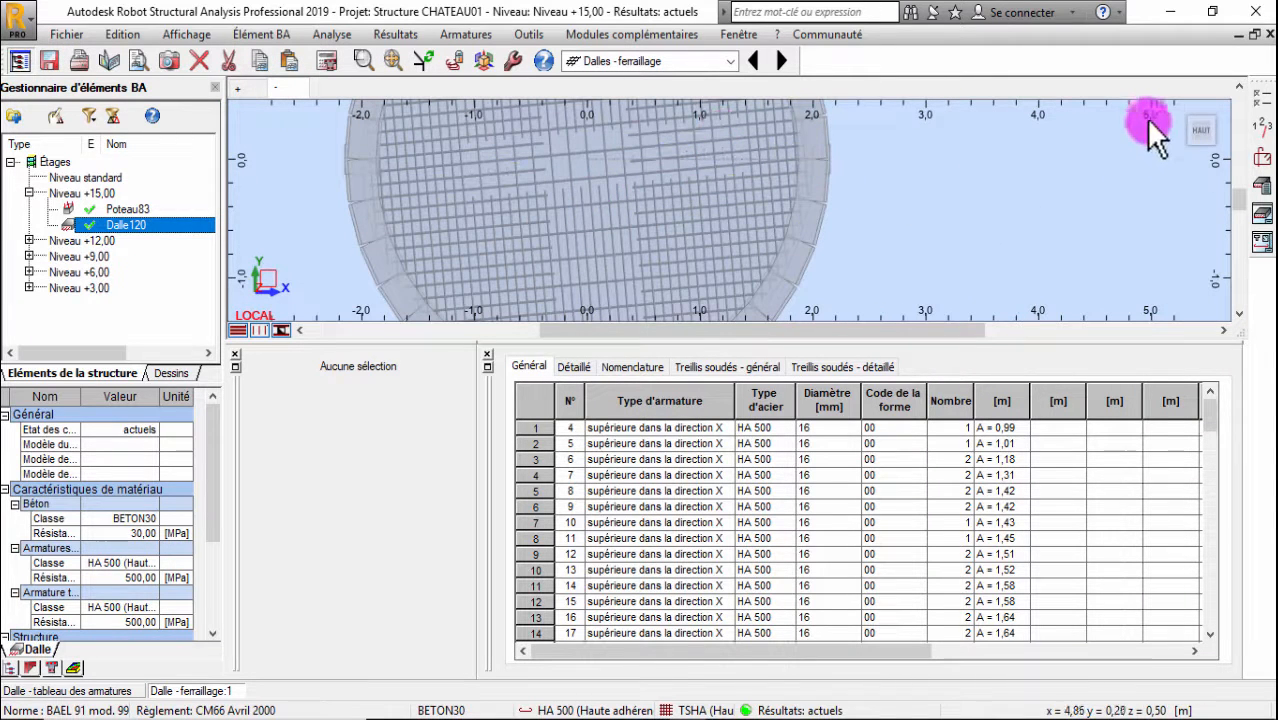
{"action": "left_click_drag", "start_coordinate": [1180, 117], "coordinate": [813, 189]}
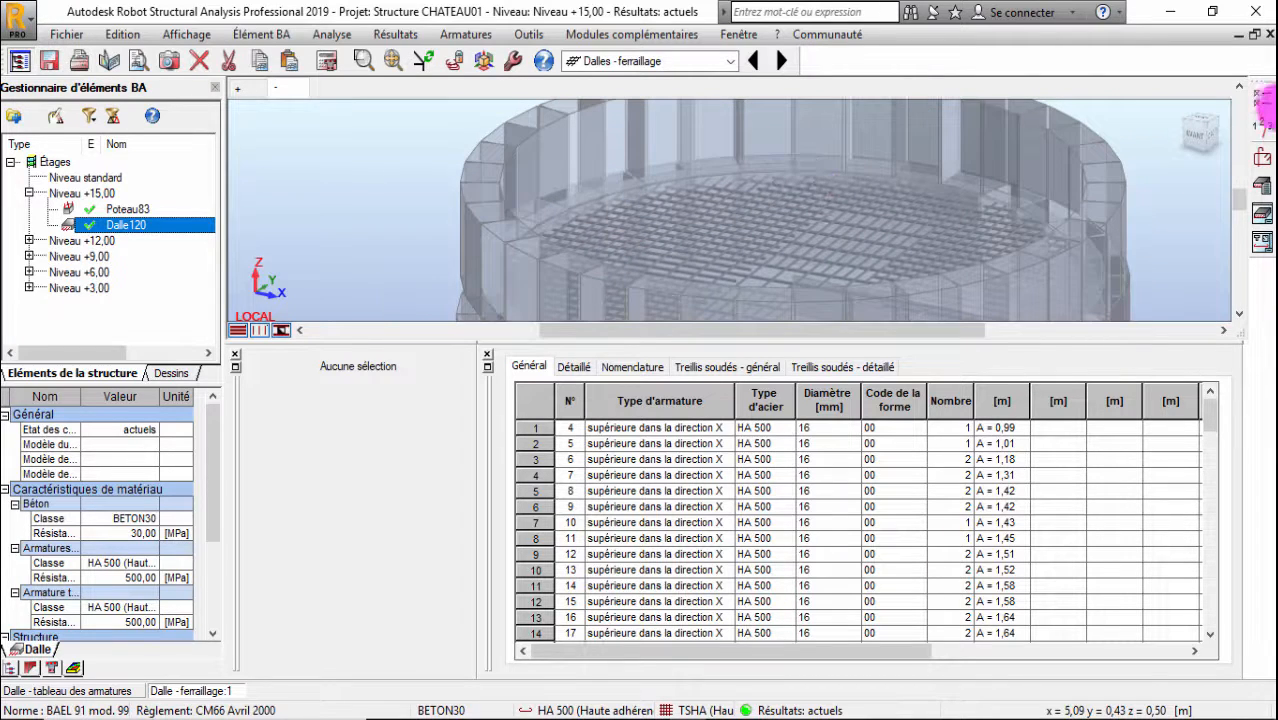
Exclude 16 mm bars from the BAEL 91 calculation options, leaving 20 mm as the smallest diameter, and recalculate Dalle120
{"action": "left_click", "coordinate": [1268, 100]}
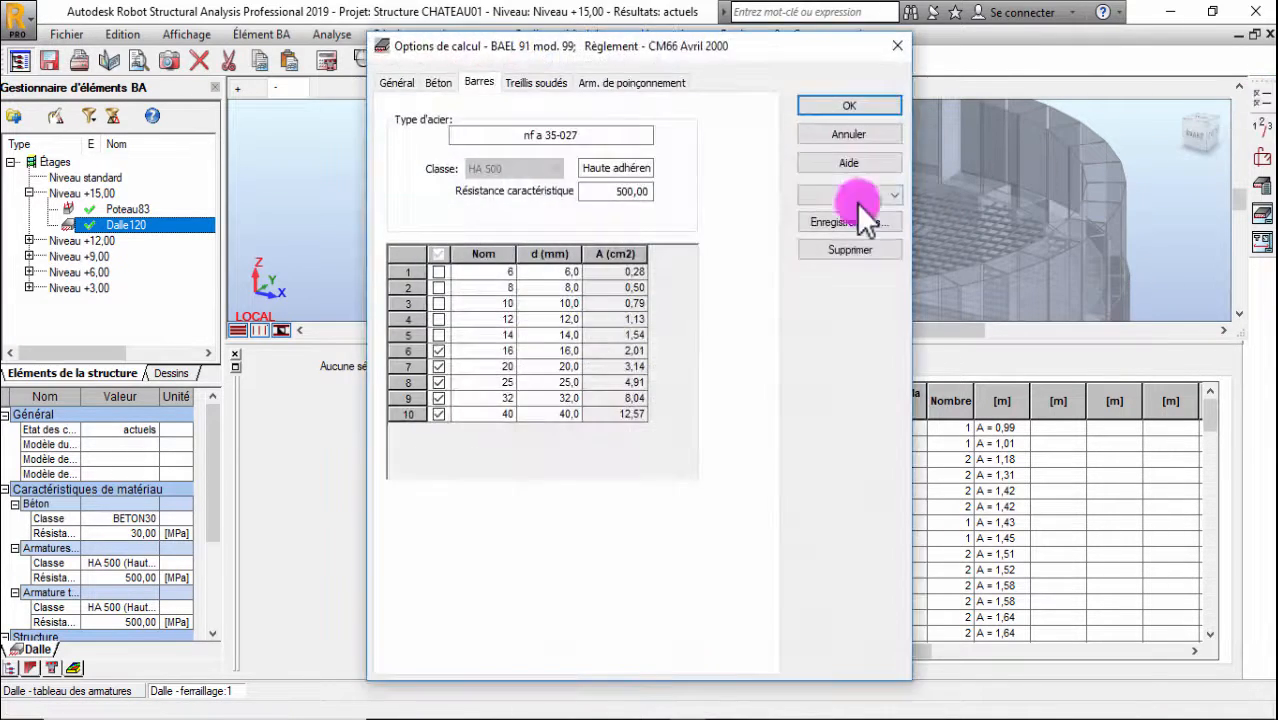
{"action": "left_click", "coordinate": [438, 351]}
{"action": "left_click", "coordinate": [438, 367]}
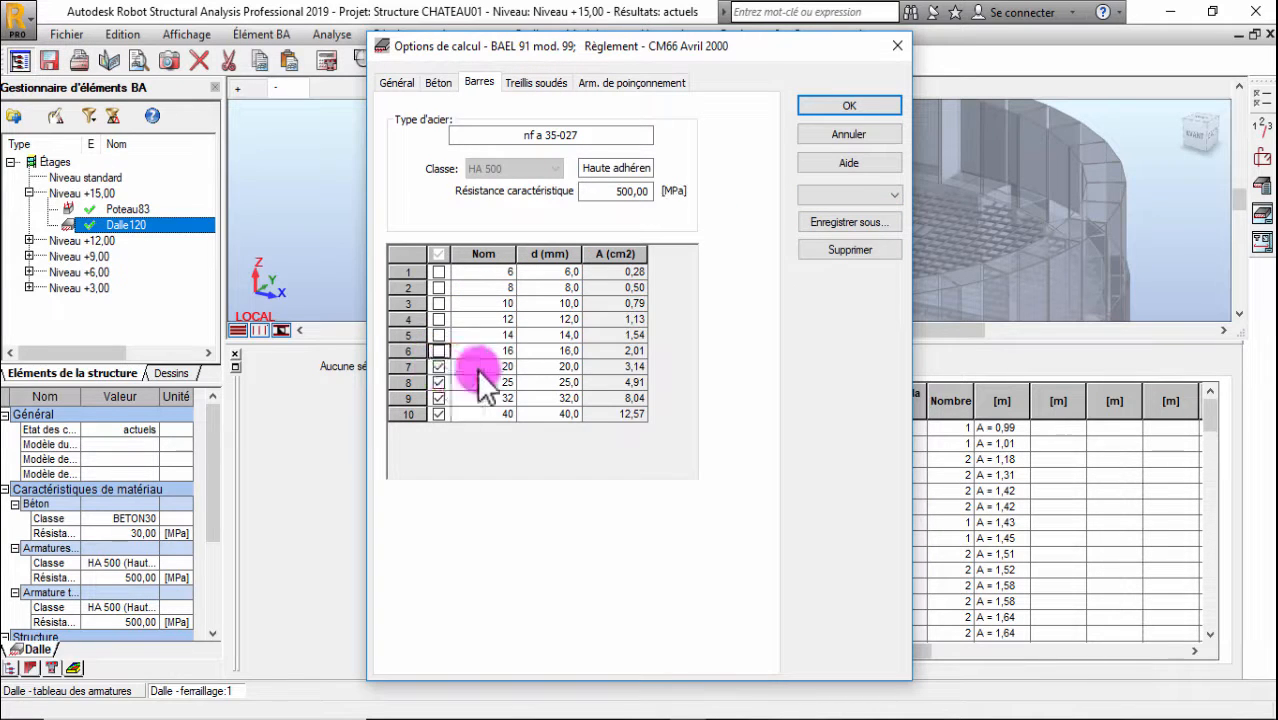
{"action": "left_click", "coordinate": [839, 105]}
{"action": "left_click", "coordinate": [1255, 157]}
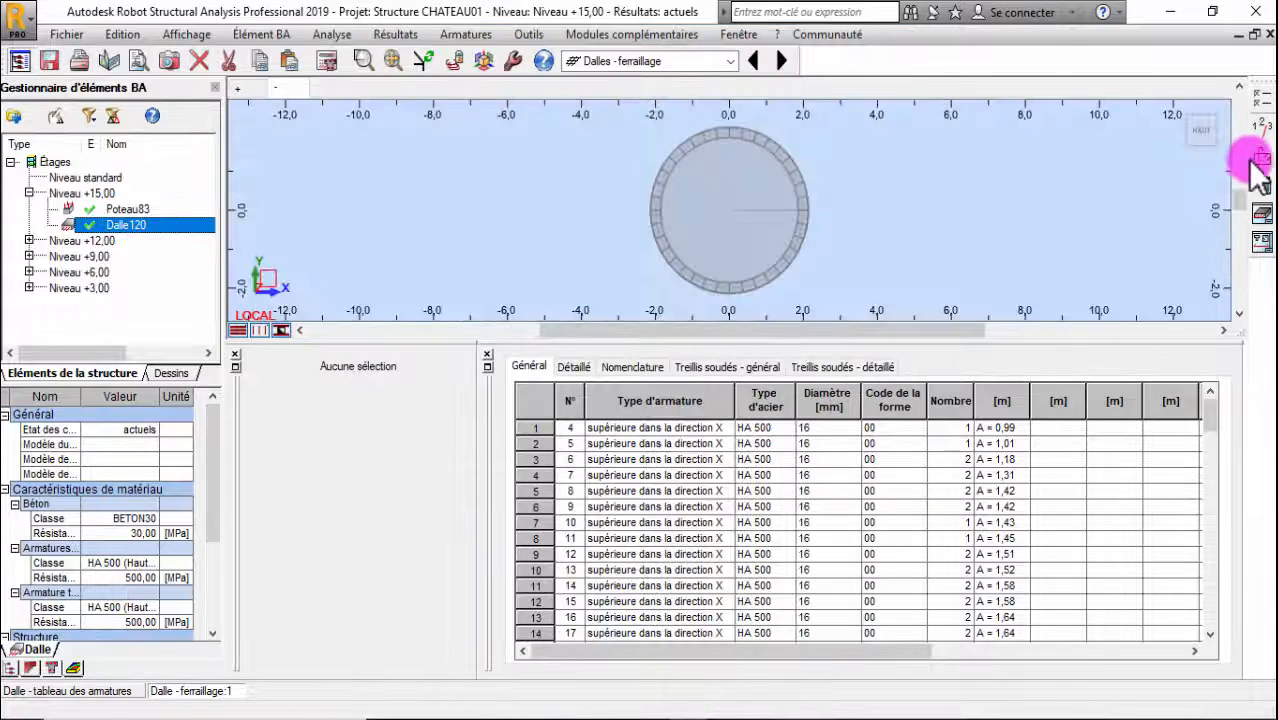
{"action": "left_click", "coordinate": [720, 159]}
{"action": "left_click", "coordinate": [326, 61]}
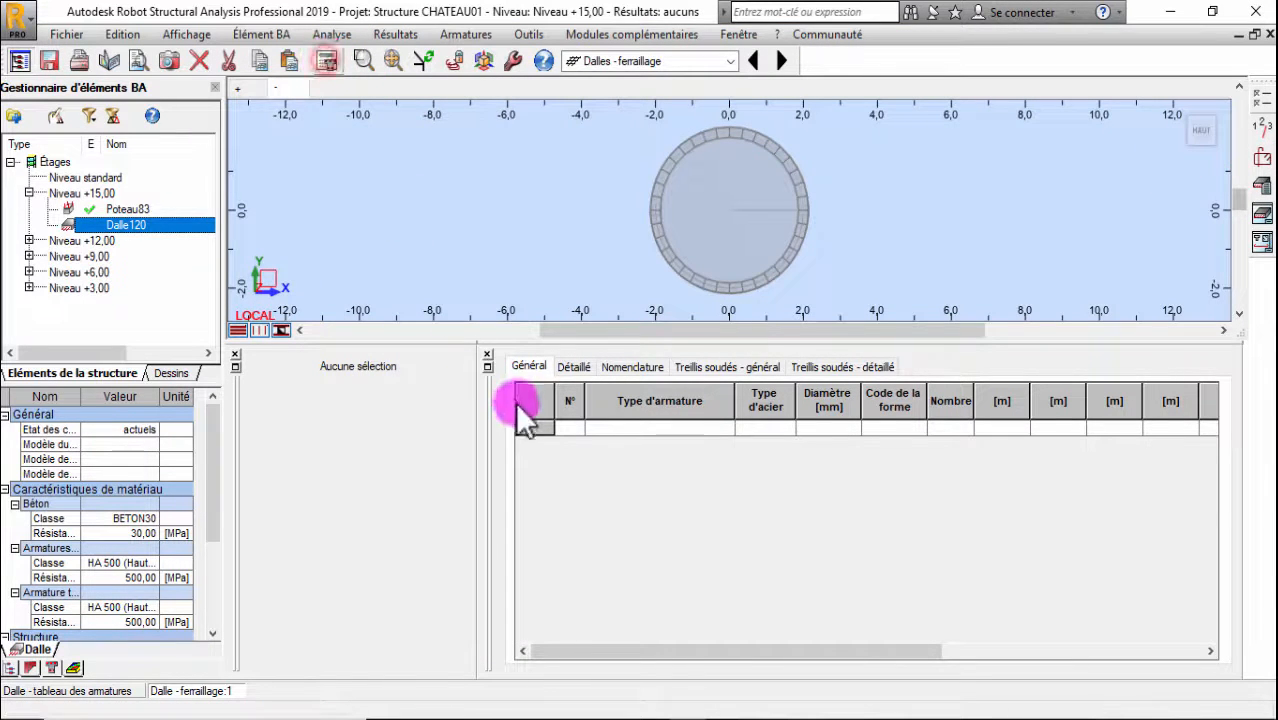
{"action": "left_click", "coordinate": [706, 461]}
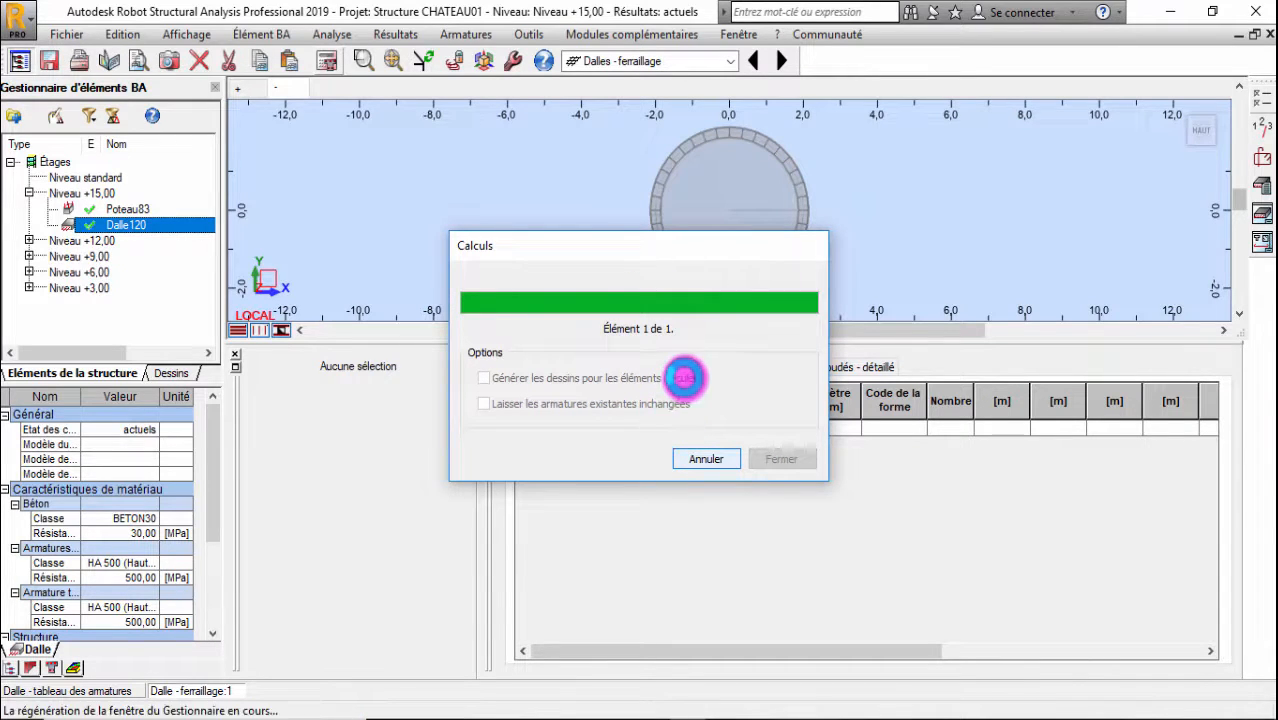
Inspect the bar spacing of the 20 mm reinforcement in Dalle120's "-" layout
{"action": "scroll", "coordinate": [745, 270], "scroll_direction": "up", "scroll_amount": 3}
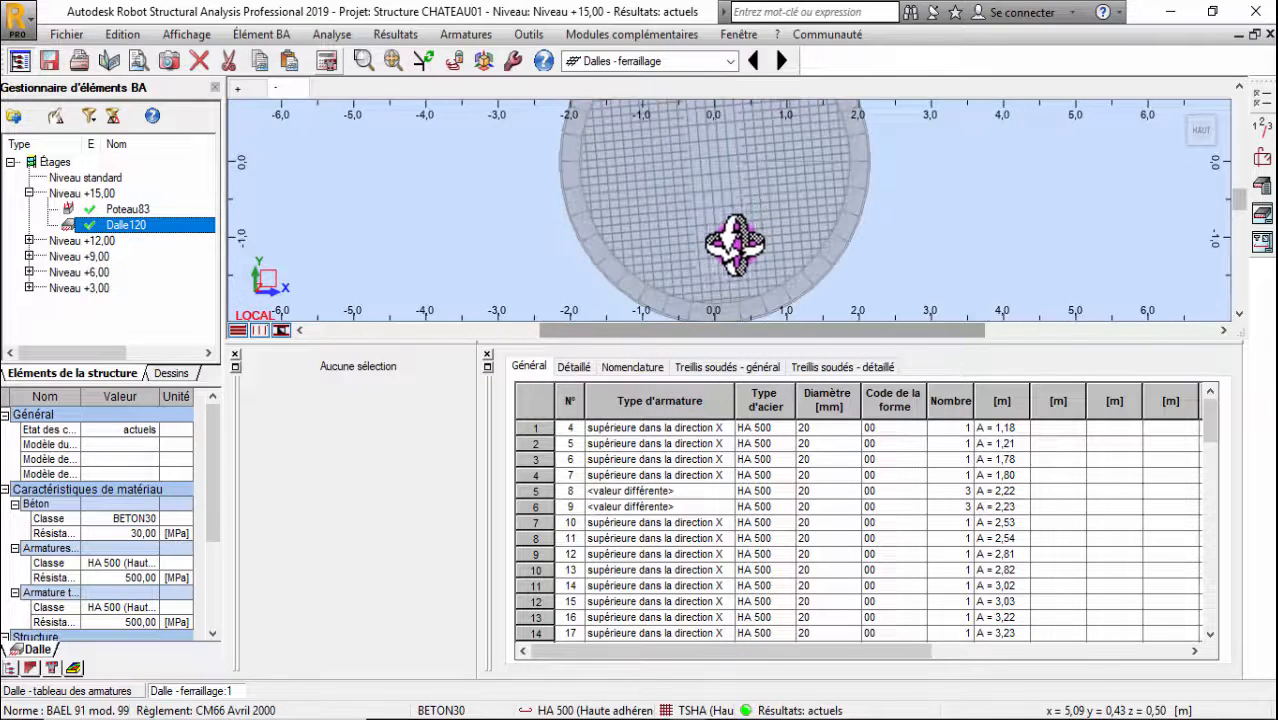
{"action": "scroll", "coordinate": [727, 255], "scroll_direction": "up", "scroll_amount": 3}
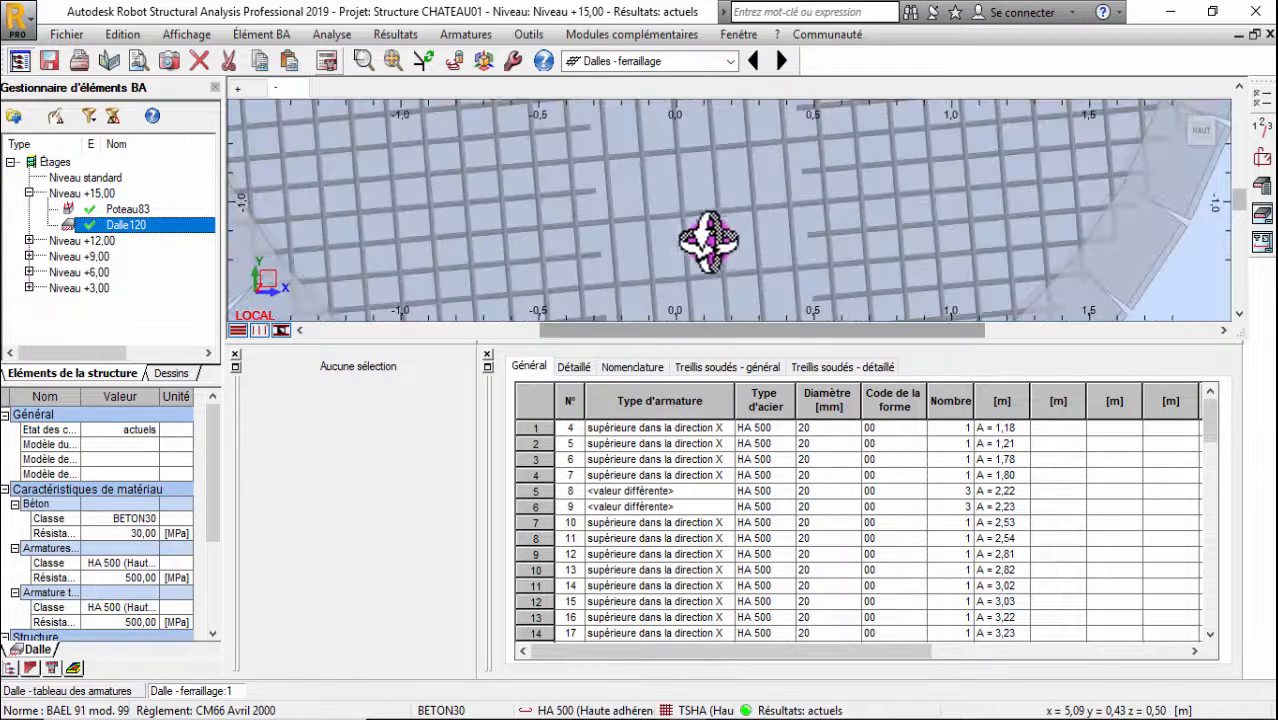
{"action": "scroll", "coordinate": [672, 233], "scroll_direction": "up", "scroll_amount": 1}
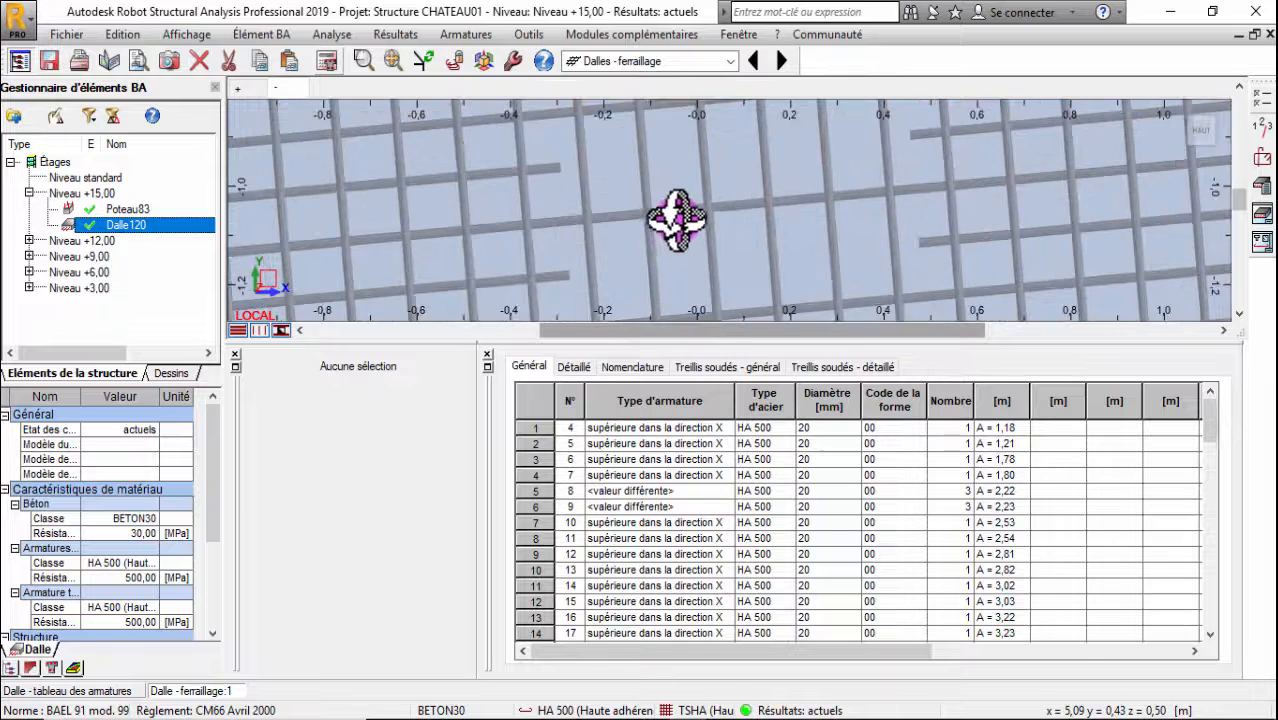
{"action": "scroll", "coordinate": [680, 258], "scroll_direction": "down", "scroll_amount": 3}
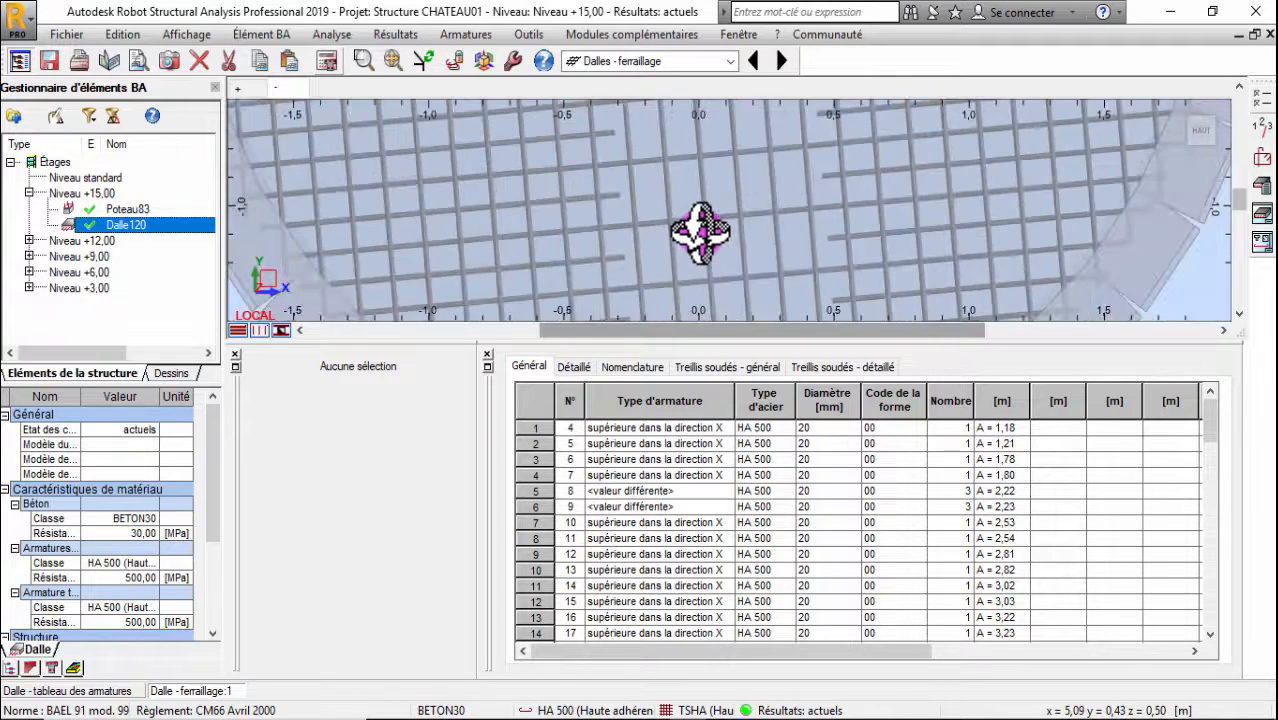
{"action": "scroll", "coordinate": [686, 245], "scroll_direction": "down", "scroll_amount": 1}
{"action": "scroll", "coordinate": [688, 243], "scroll_direction": "down", "scroll_amount": 2}
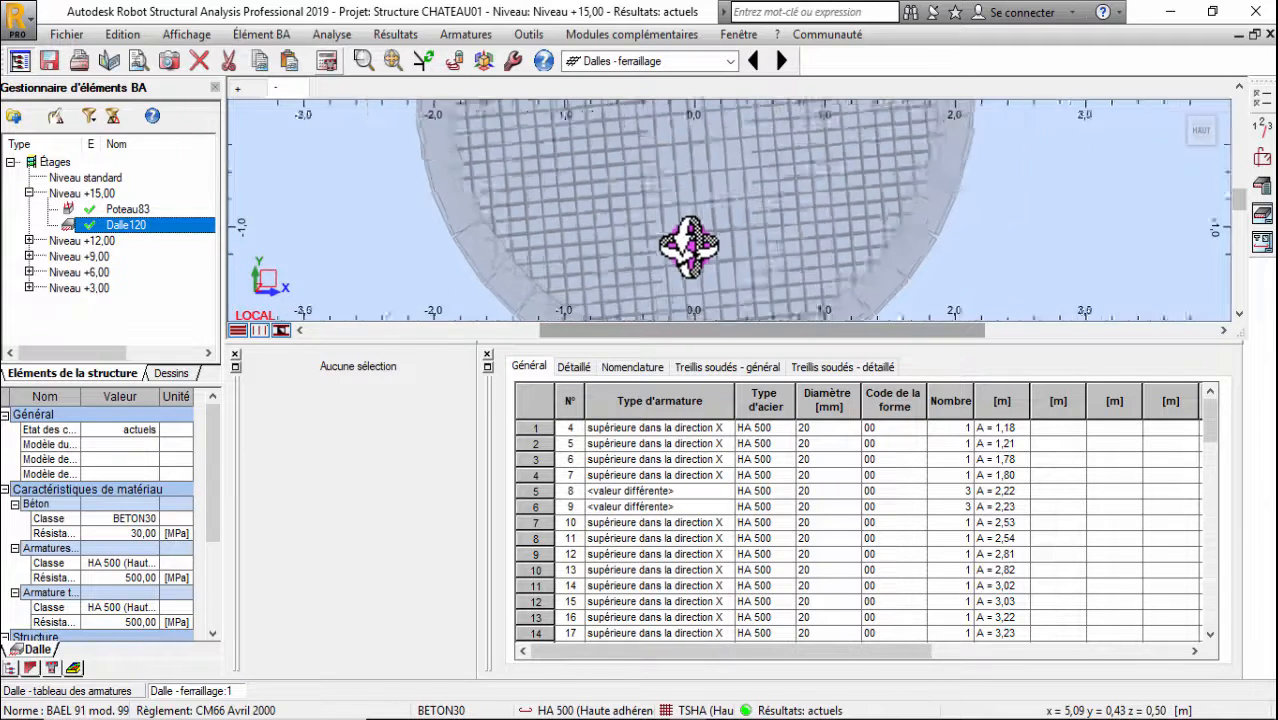
Restrict the calculation options to 6 mm bars only, recalculate Dalle120 and dismiss the calculation error report
{"action": "left_click", "coordinate": [1252, 118]}
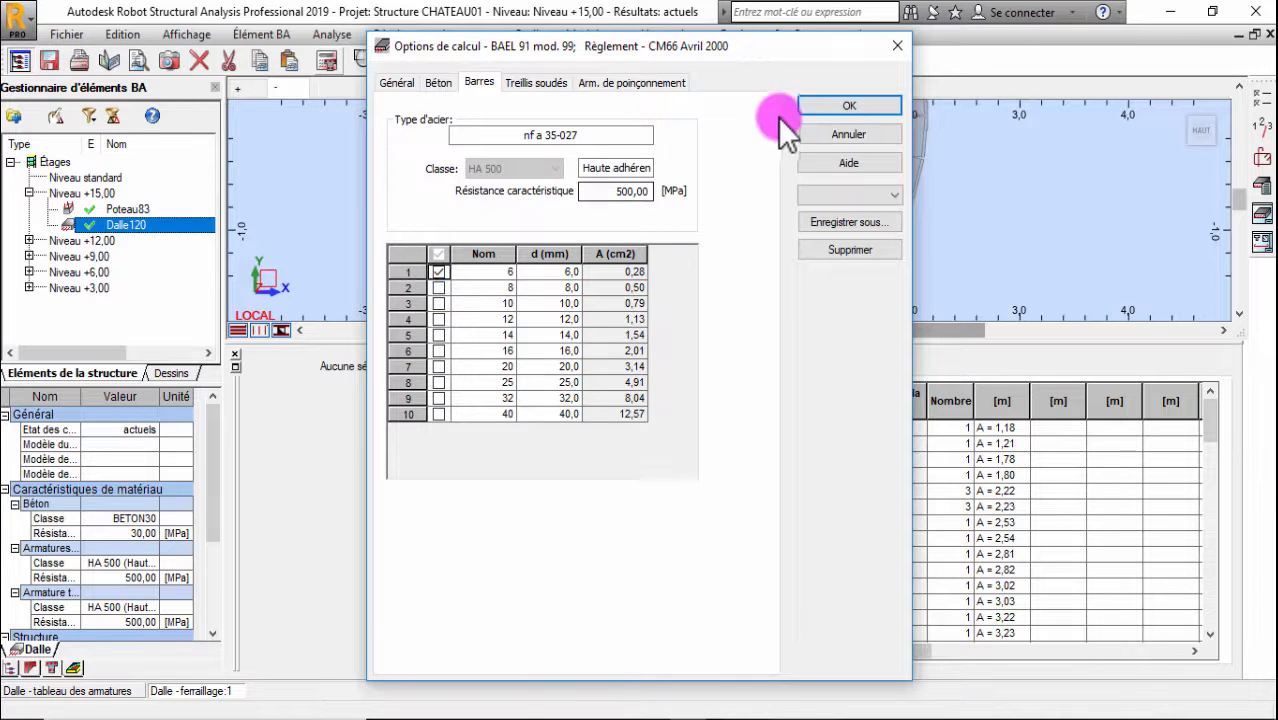
{"action": "left_click", "coordinate": [845, 105]}
{"action": "left_click", "coordinate": [330, 62]}
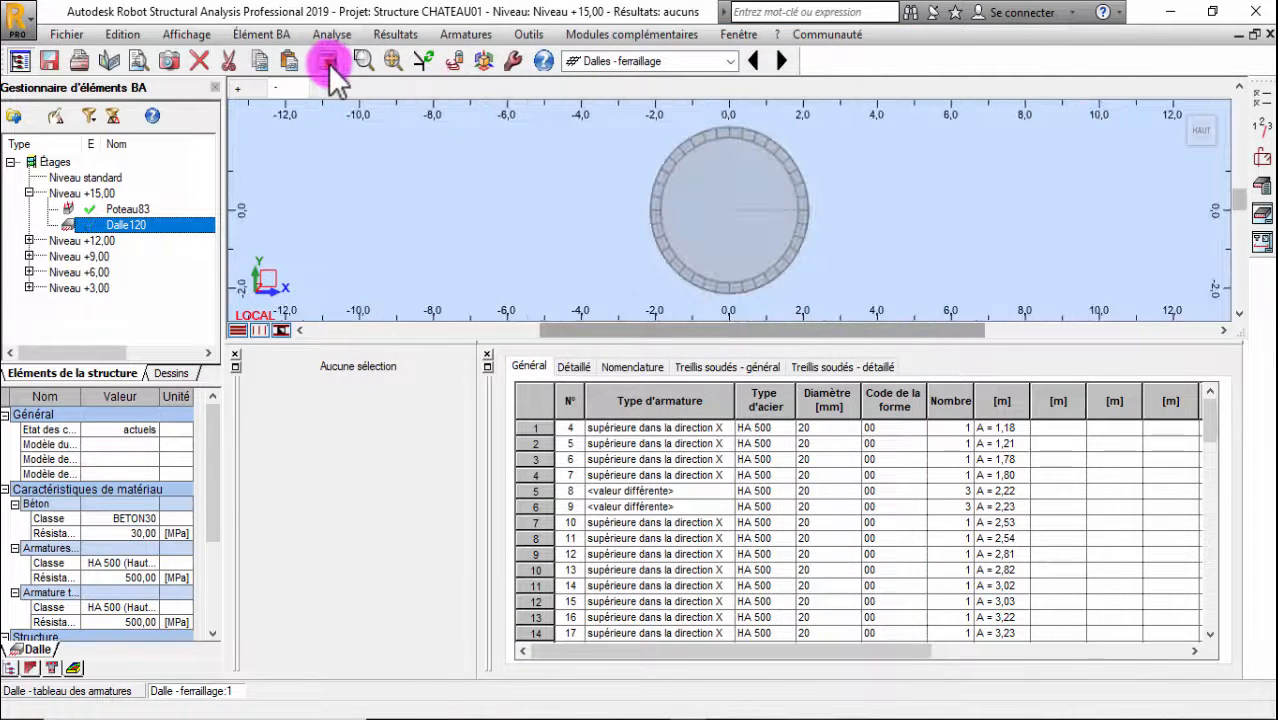
{"action": "left_click", "coordinate": [703, 459]}
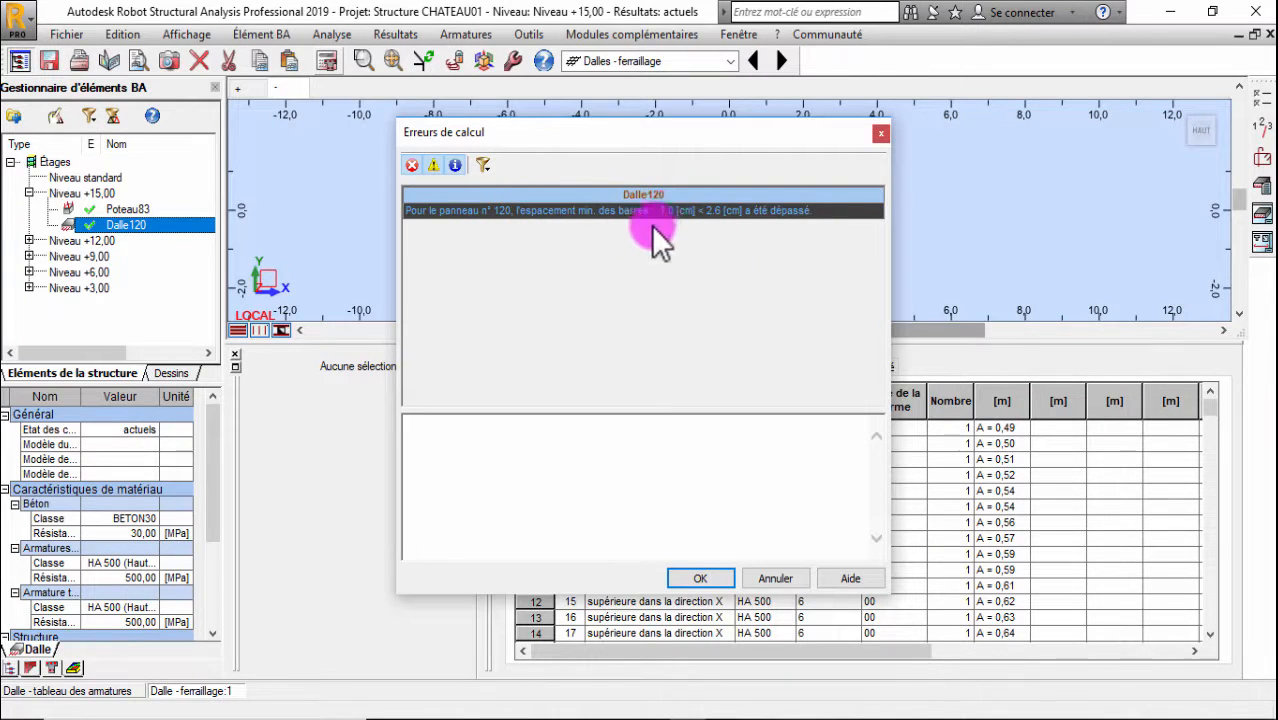
{"action": "left_click", "coordinate": [879, 131]}
Examine the density and spacing of the 6 mm bars across the different zones of Dalle120
{"action": "scroll", "coordinate": [679, 239], "scroll_direction": "up", "scroll_amount": 10}
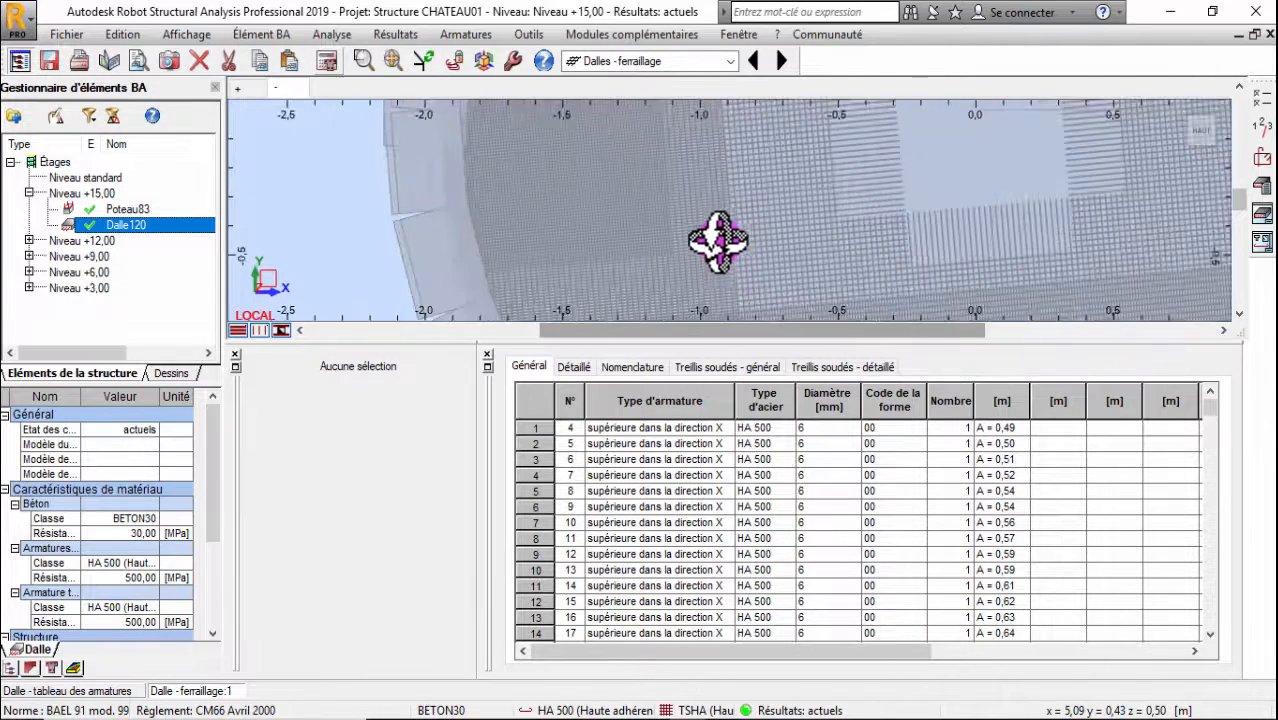
{"action": "scroll", "coordinate": [700, 237], "scroll_direction": "up", "scroll_amount": 5}
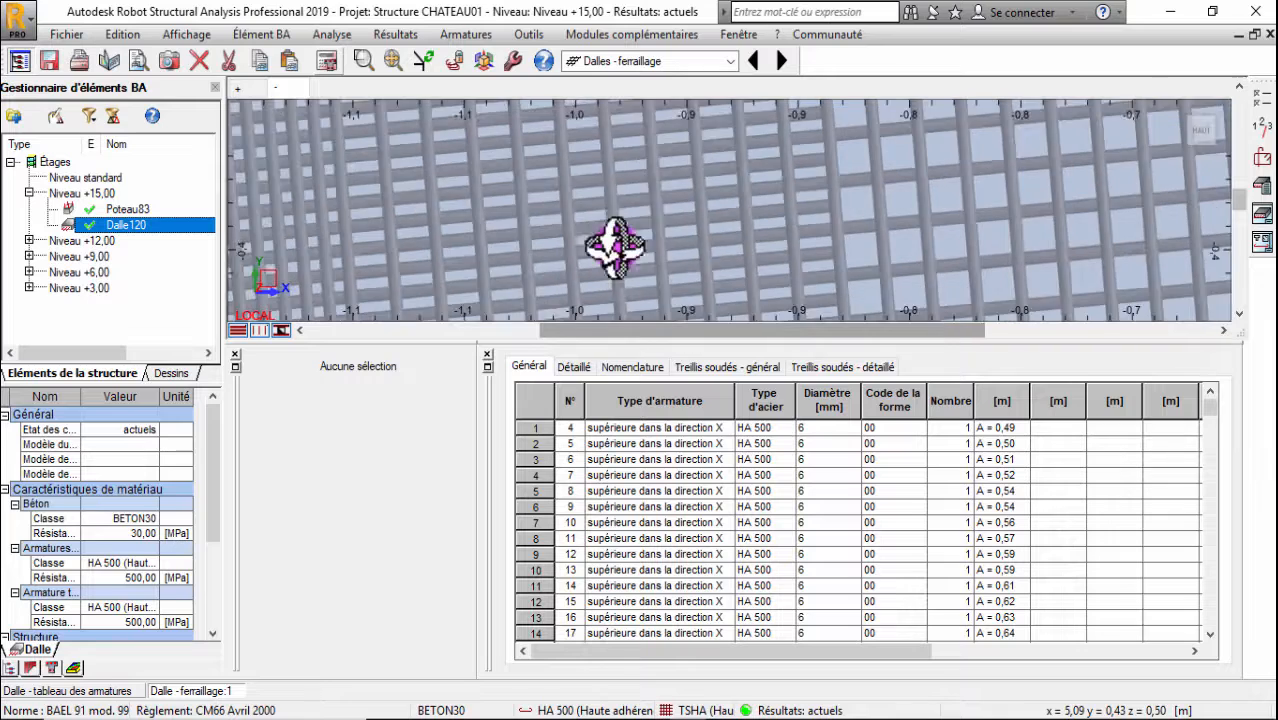
{"action": "scroll", "coordinate": [652, 258], "scroll_direction": "up", "scroll_amount": 2}
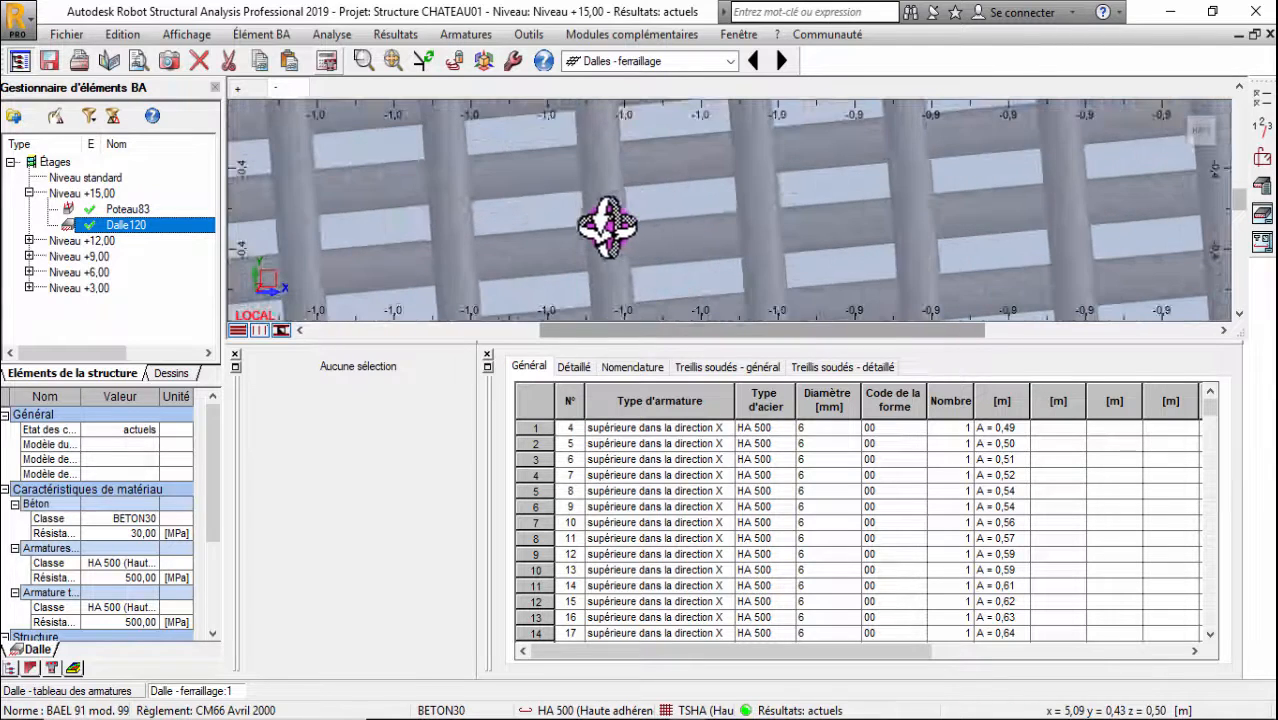
{"action": "scroll", "coordinate": [607, 230], "scroll_direction": "down", "scroll_amount": 2}
{"action": "scroll", "coordinate": [606, 226], "scroll_direction": "down", "scroll_amount": 1}
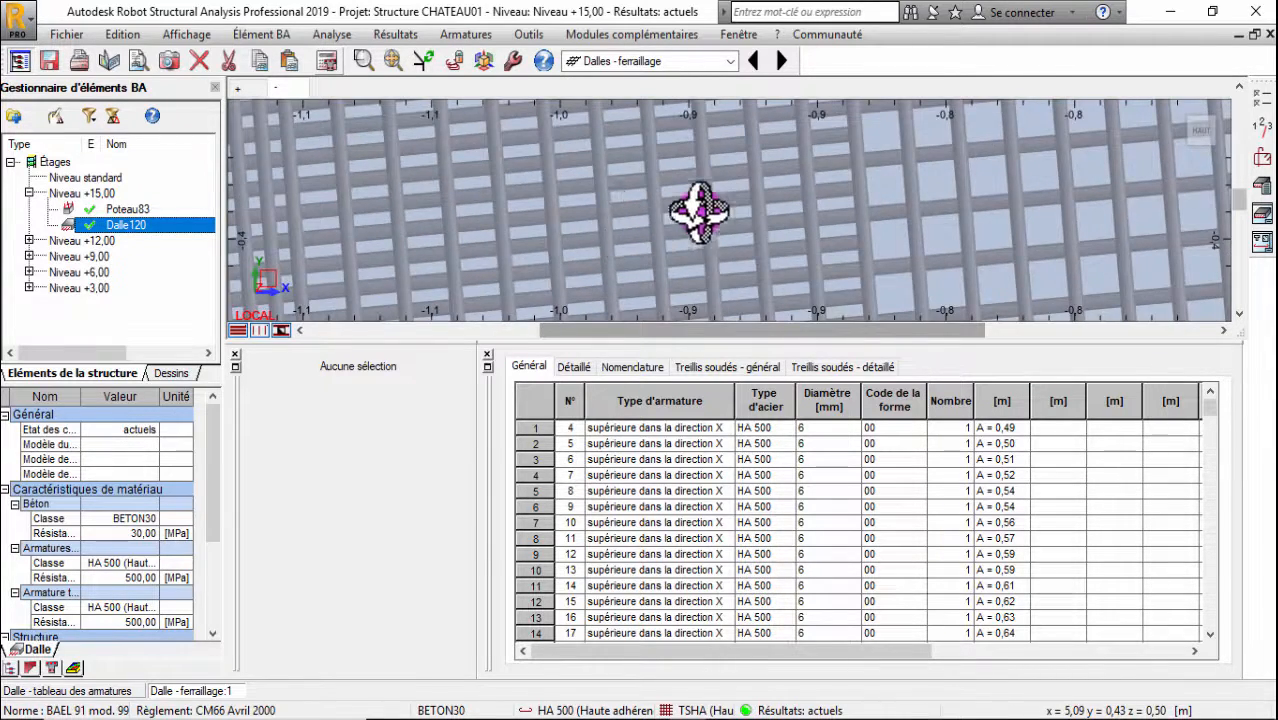
{"action": "scroll", "coordinate": [690, 212], "scroll_direction": "up", "scroll_amount": 2}
{"action": "scroll", "coordinate": [703, 205], "scroll_direction": "down", "scroll_amount": 8}
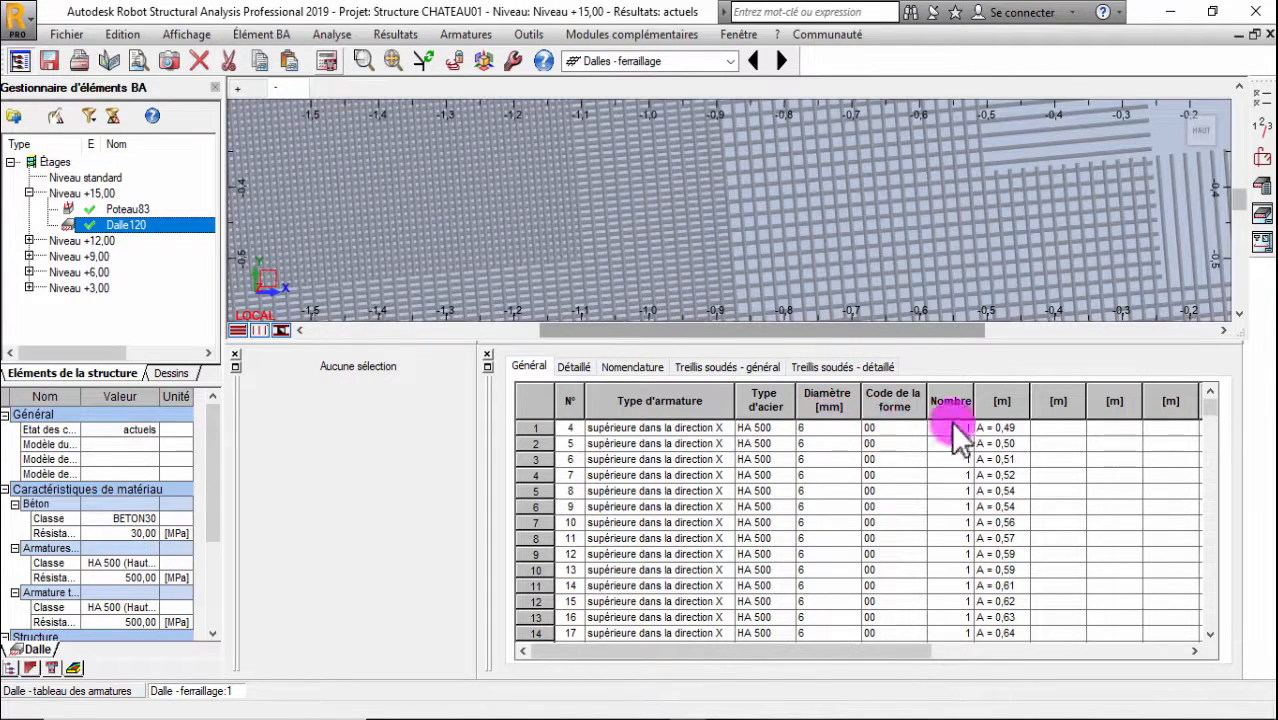
Allow 25 mm bars instead of 6 mm bars in the calculation options and recalculate the reinforcement of Dalle120
{"action": "left_click", "coordinate": [1258, 110]}
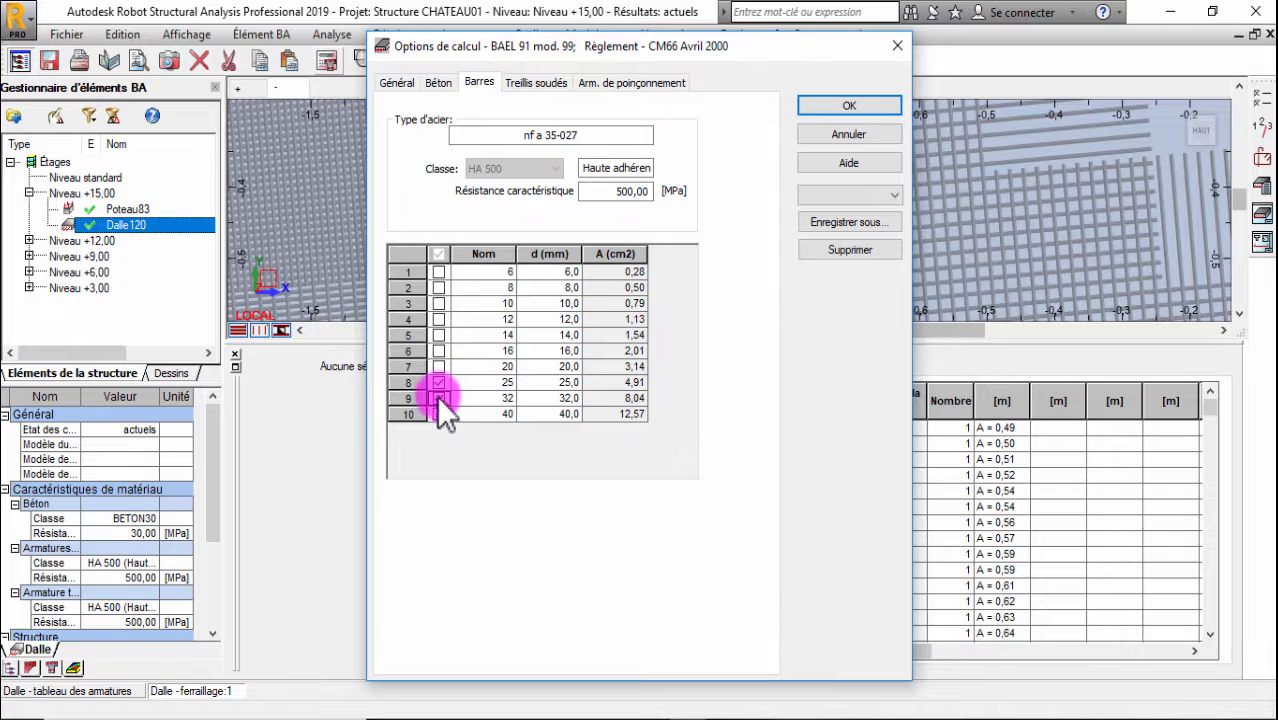
{"action": "left_click", "coordinate": [438, 398]}
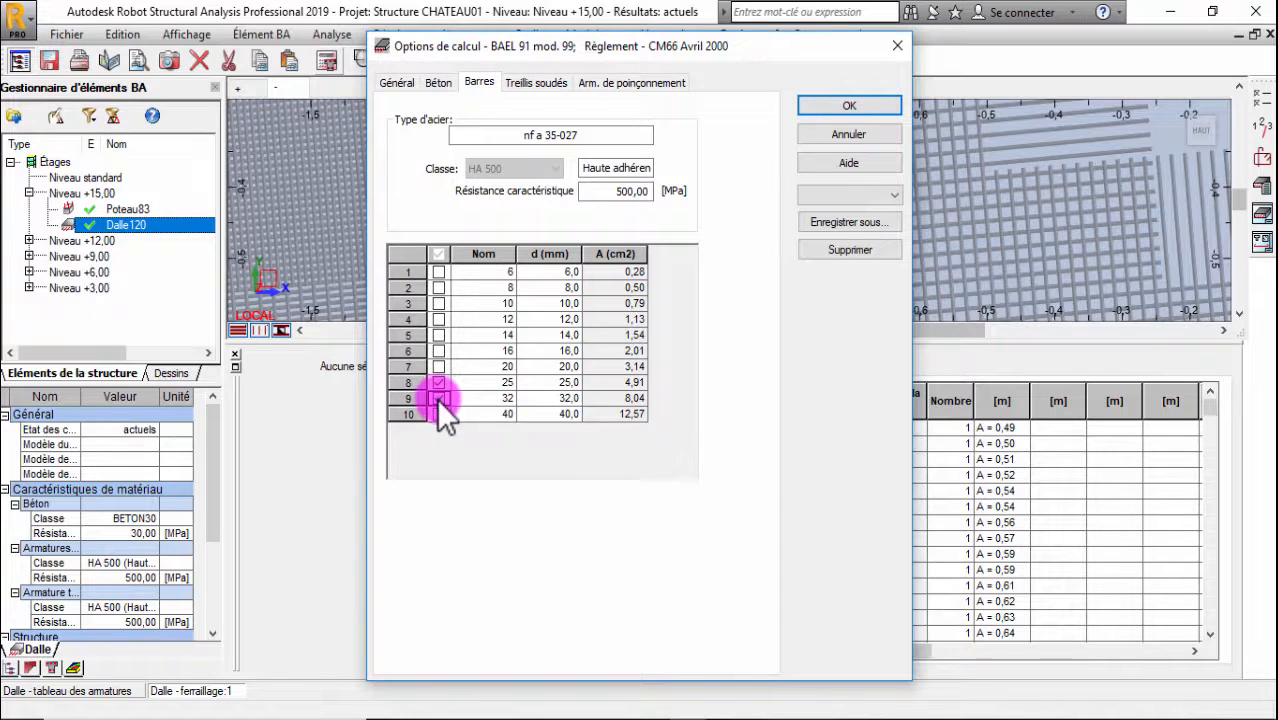
{"action": "left_click", "coordinate": [845, 106]}
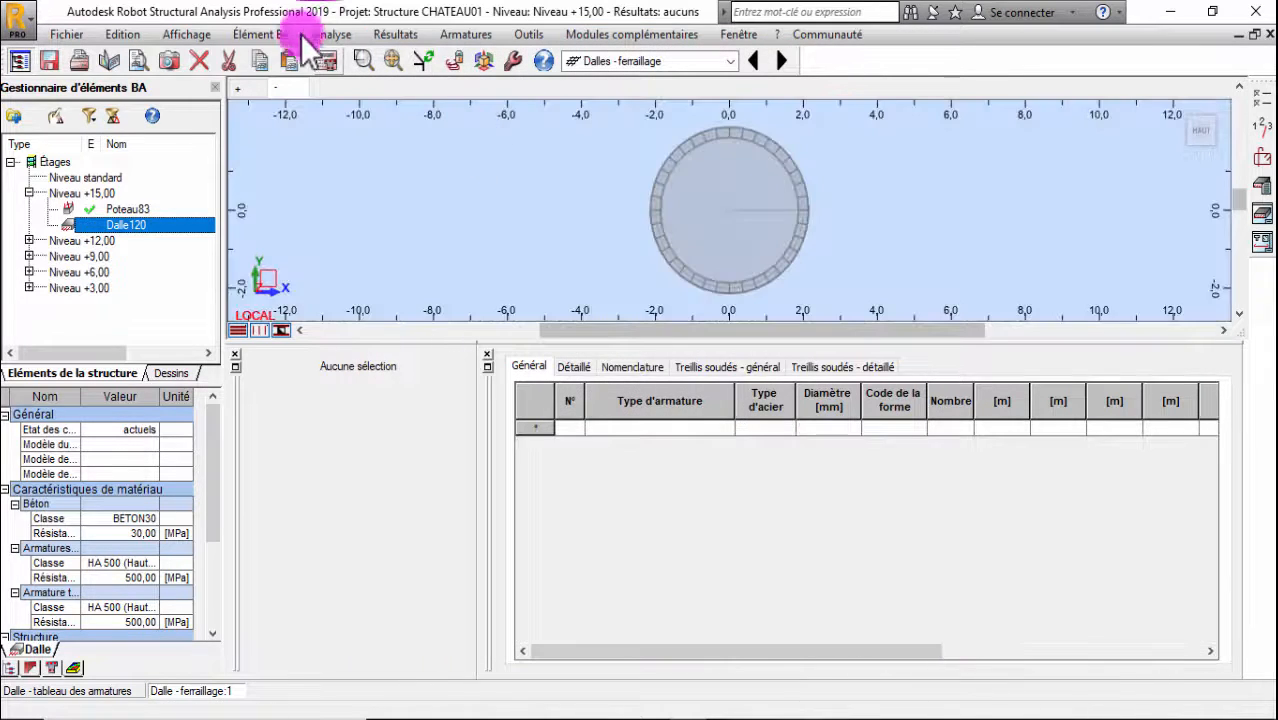
{"action": "left_click", "coordinate": [331, 66]}
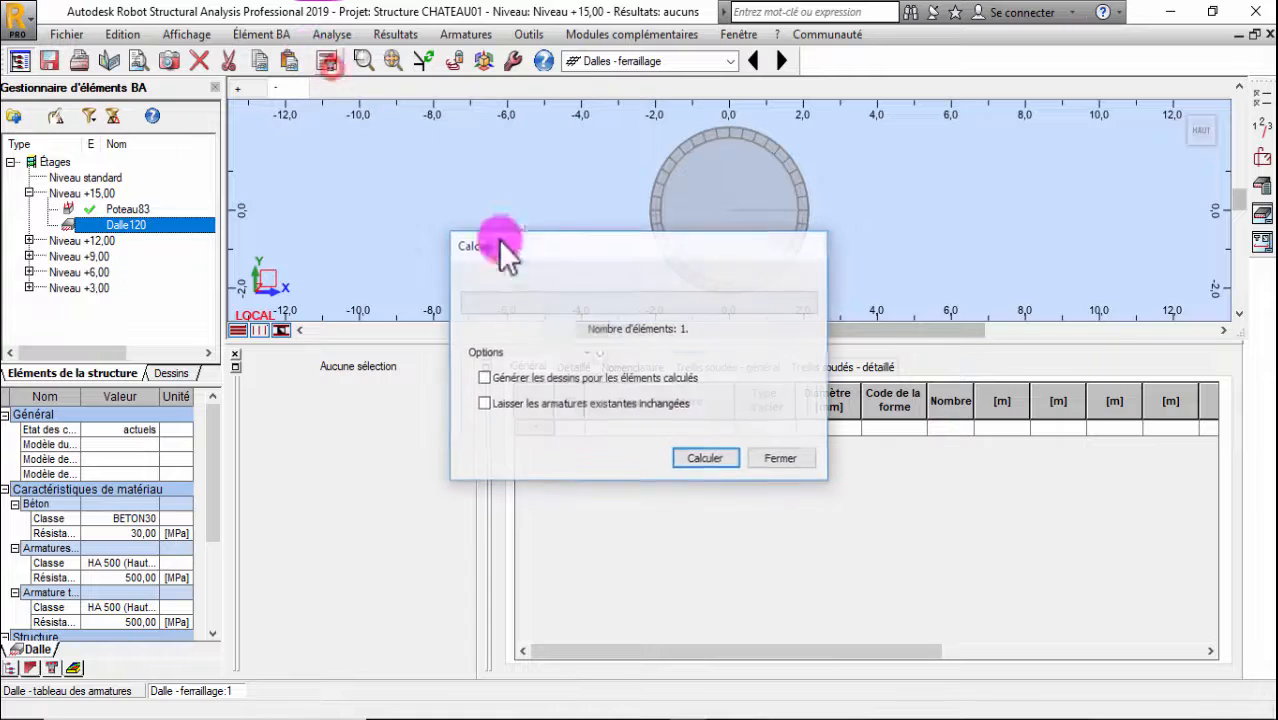
{"action": "left_click", "coordinate": [707, 459]}
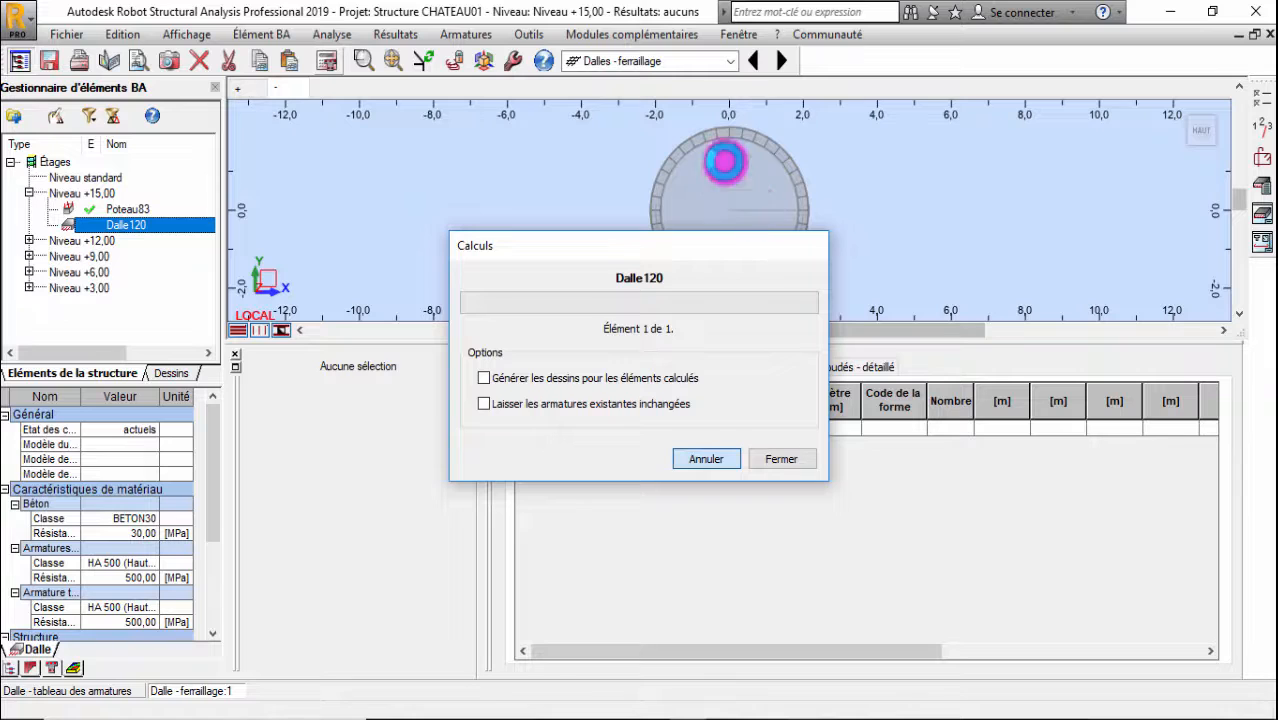
Inspect the 25 mm bar layout and spacing of Dalle120 in plan and in a tilted 3D view
{"action": "scroll", "coordinate": [721, 222], "scroll_direction": "up", "scroll_amount": 2}
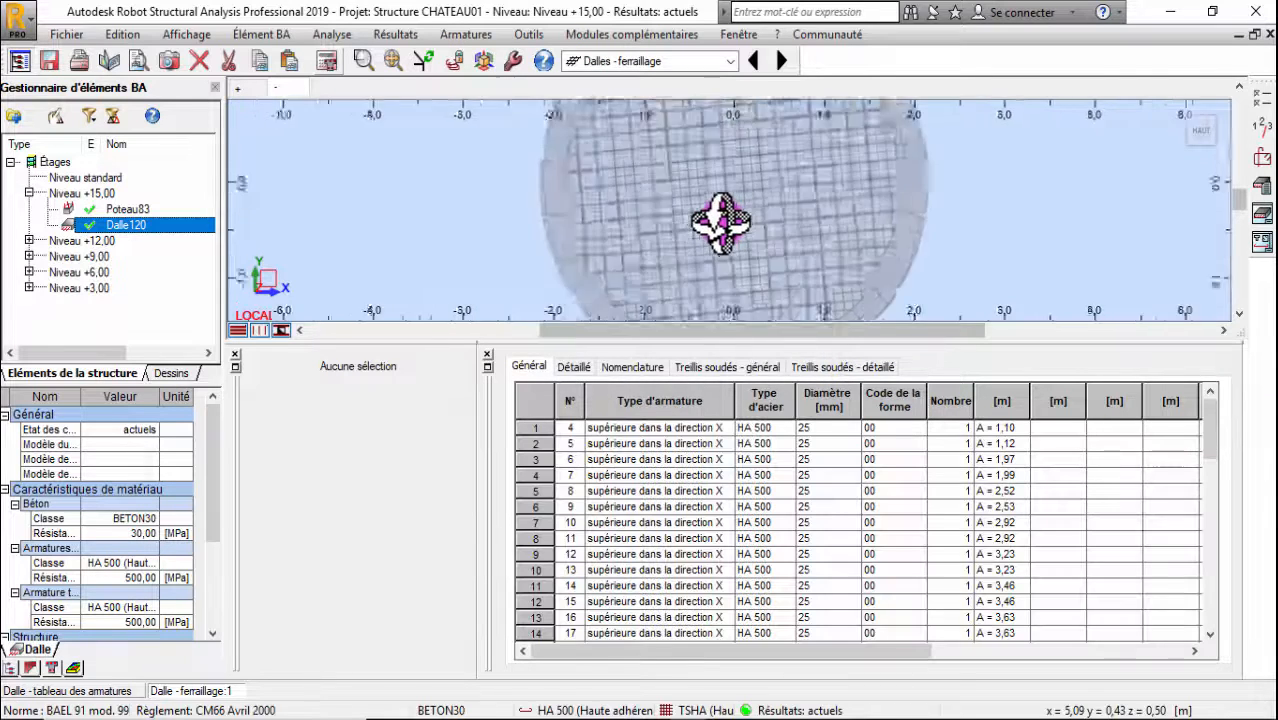
{"action": "scroll", "coordinate": [721, 222], "scroll_direction": "up", "scroll_amount": 2}
{"action": "scroll", "coordinate": [645, 226], "scroll_direction": "up", "scroll_amount": 3}
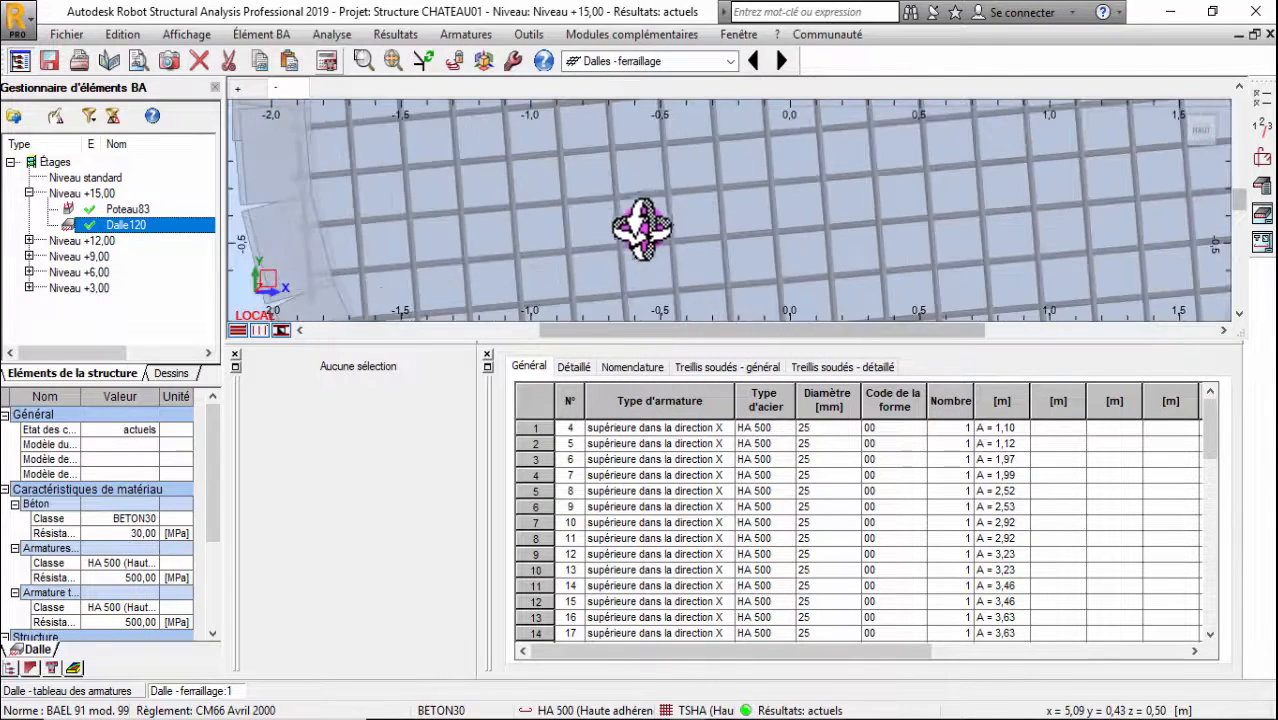
{"action": "scroll", "coordinate": [642, 228], "scroll_direction": "down", "scroll_amount": 5}
{"action": "scroll", "coordinate": [664, 230], "scroll_direction": "up", "scroll_amount": 3}
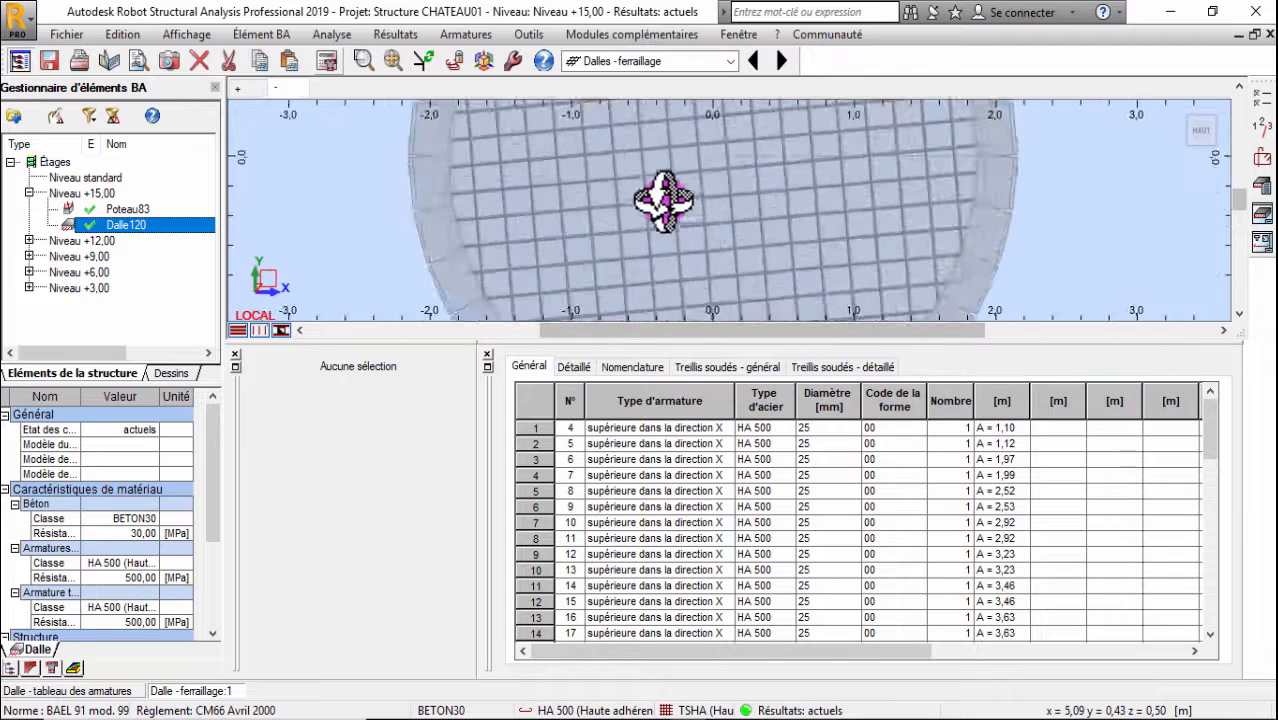
{"action": "scroll", "coordinate": [696, 220], "scroll_direction": "up", "scroll_amount": 2}
{"action": "scroll", "coordinate": [691, 246], "scroll_direction": "down", "scroll_amount": 4}
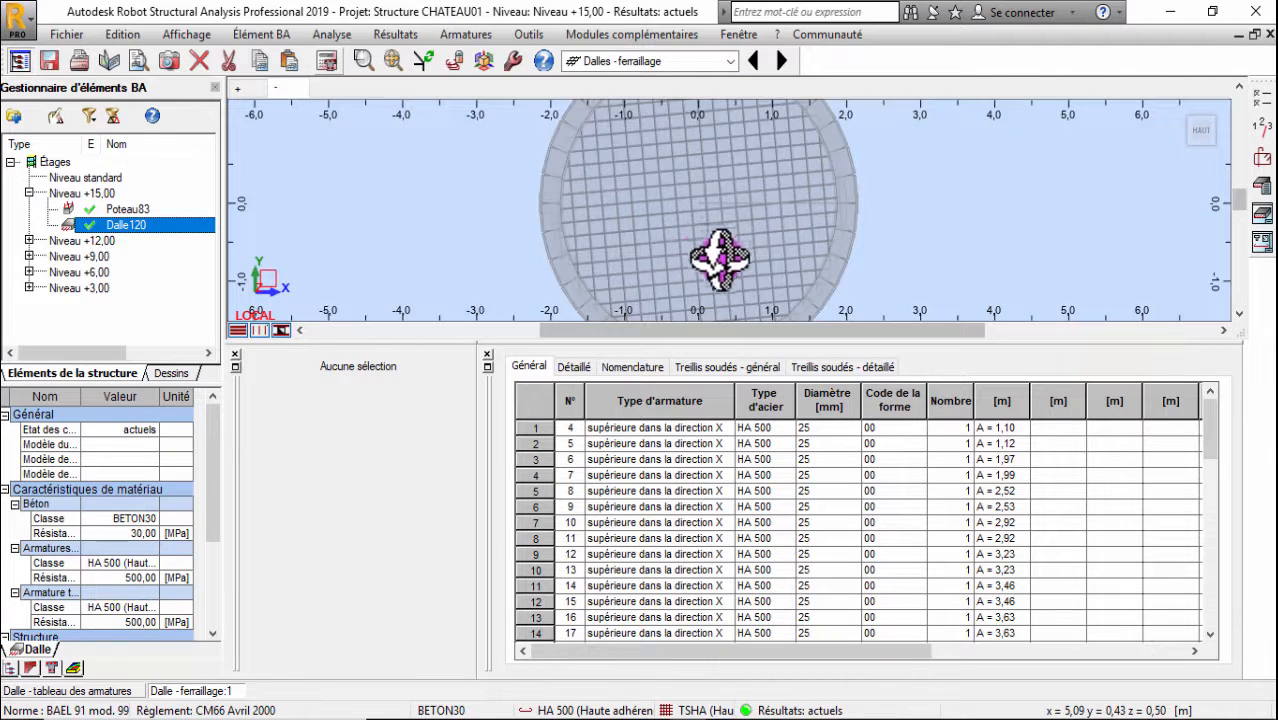
{"action": "middle_click_drag", "start_coordinate": [700, 256], "coordinate": [729, 151], "text": "shift"}
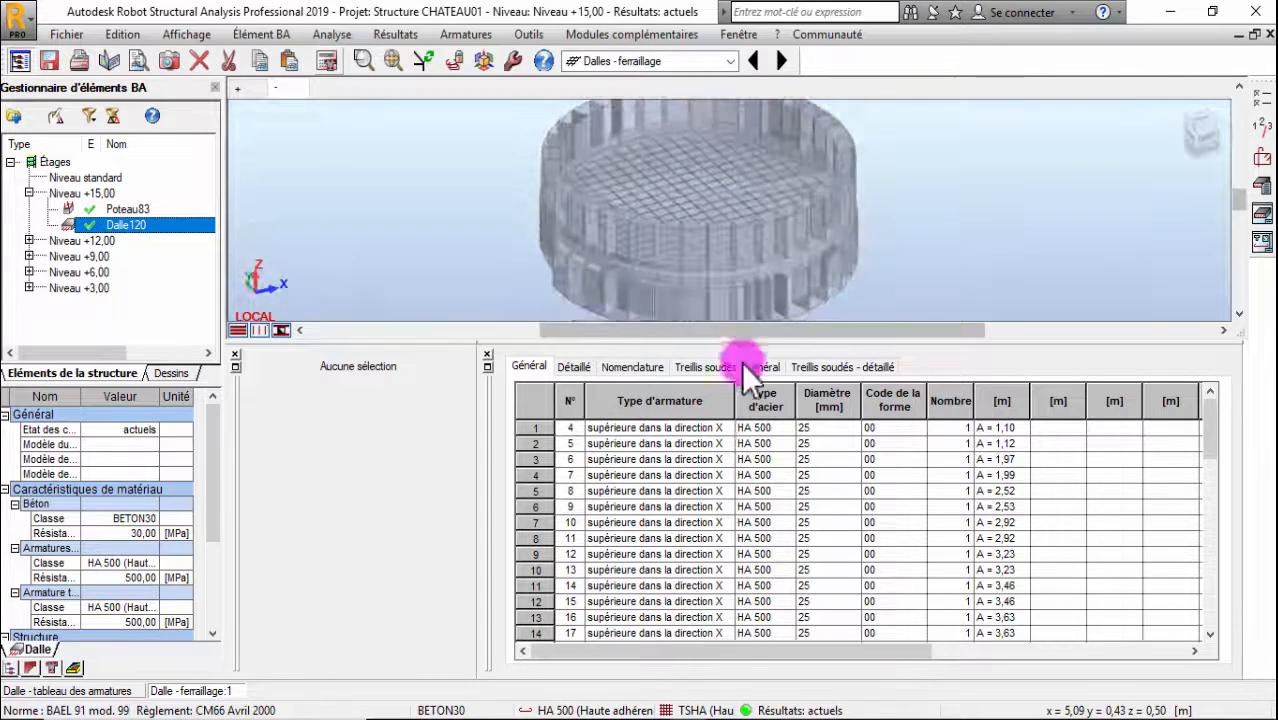
Examine the 25 mm bar grid of Dalle120's "-" layer in 3D, both close up and as a whole
{"action": "scroll", "coordinate": [663, 176], "scroll_direction": "up", "scroll_amount": 4}
{"action": "scroll", "coordinate": [604, 216], "scroll_direction": "down", "scroll_amount": 4}
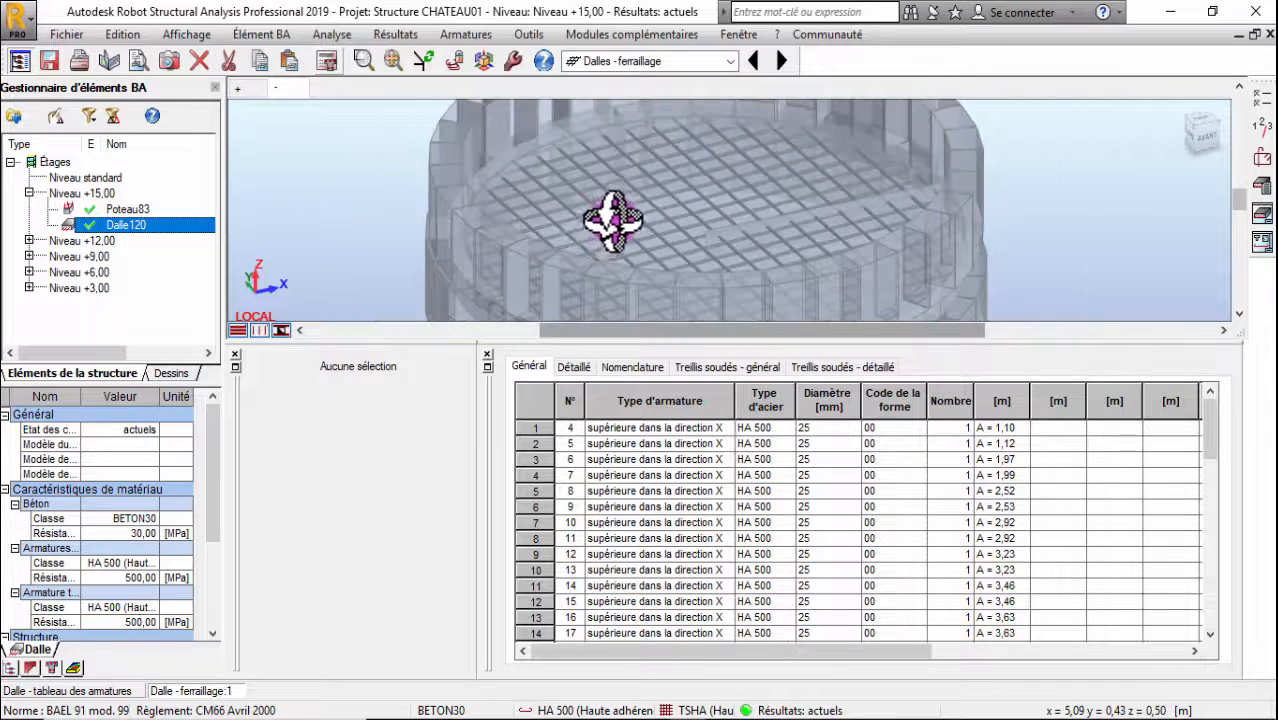
{"action": "scroll", "coordinate": [624, 213], "scroll_direction": "up", "scroll_amount": 5}
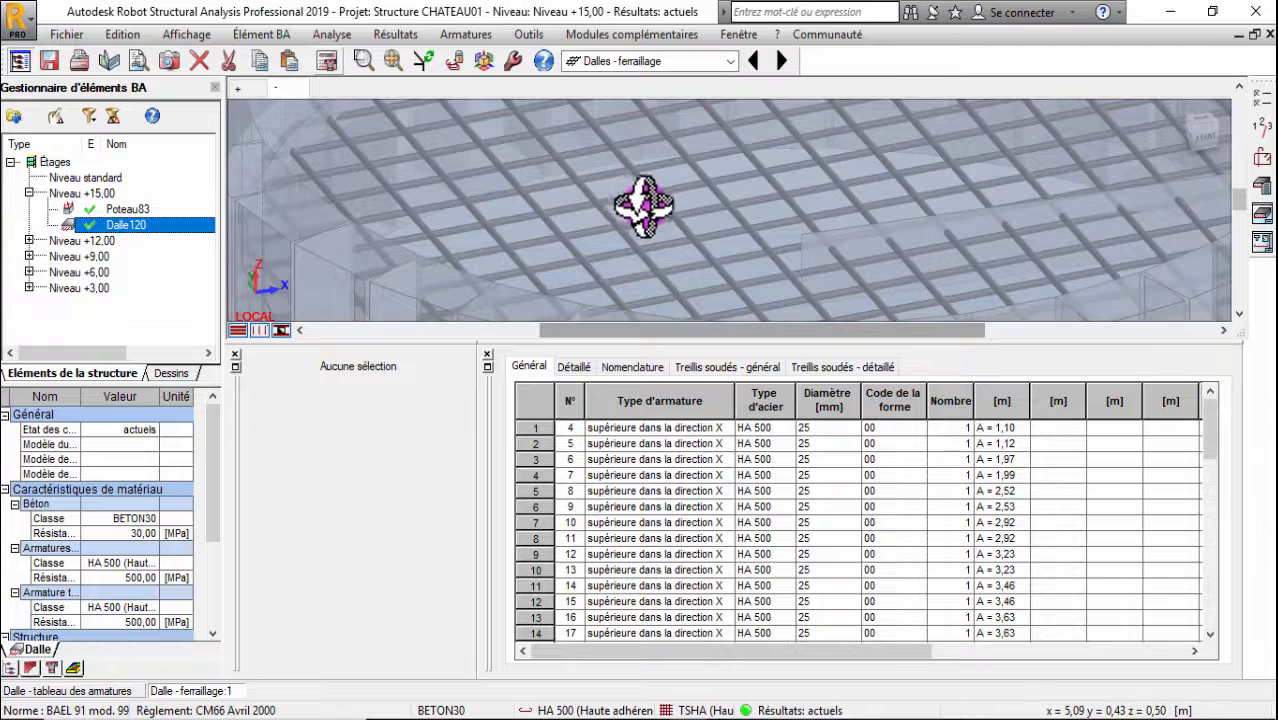
{"action": "scroll", "coordinate": [646, 212], "scroll_direction": "down", "scroll_amount": 4}
{"action": "scroll", "coordinate": [583, 190], "scroll_direction": "down", "scroll_amount": 5}
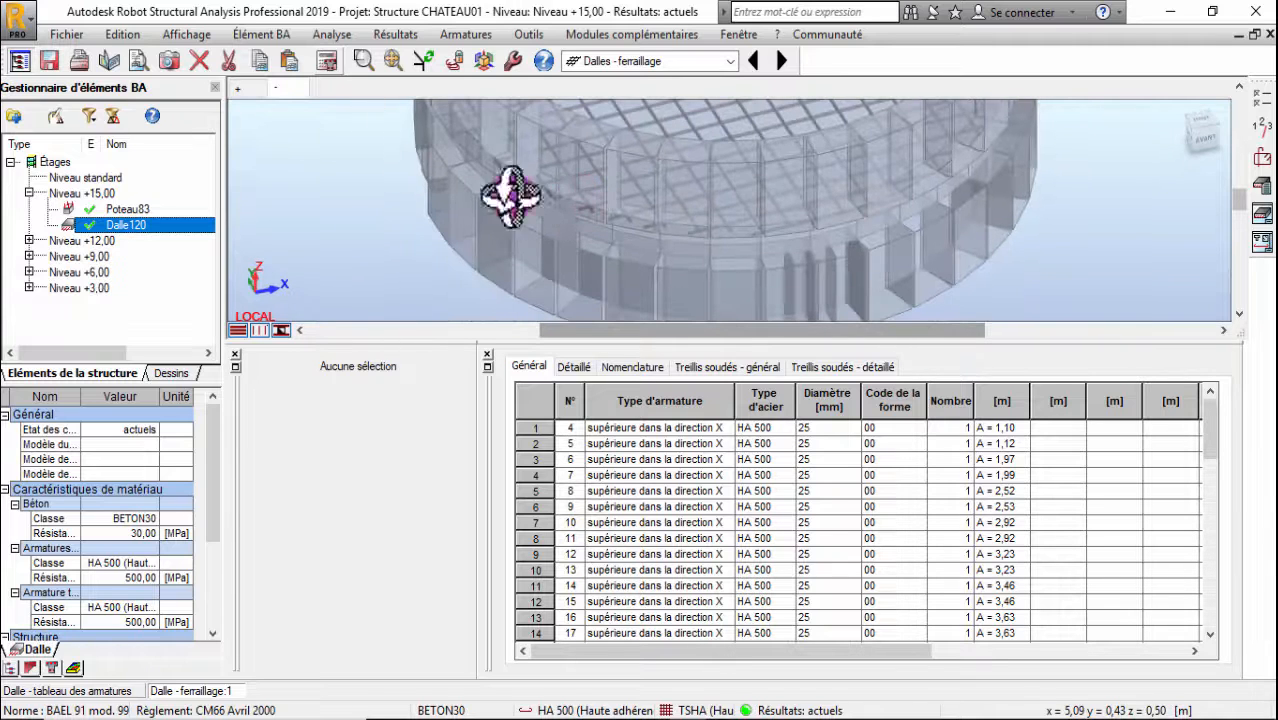
{"action": "scroll", "coordinate": [756, 143], "scroll_direction": "up", "scroll_amount": 2}
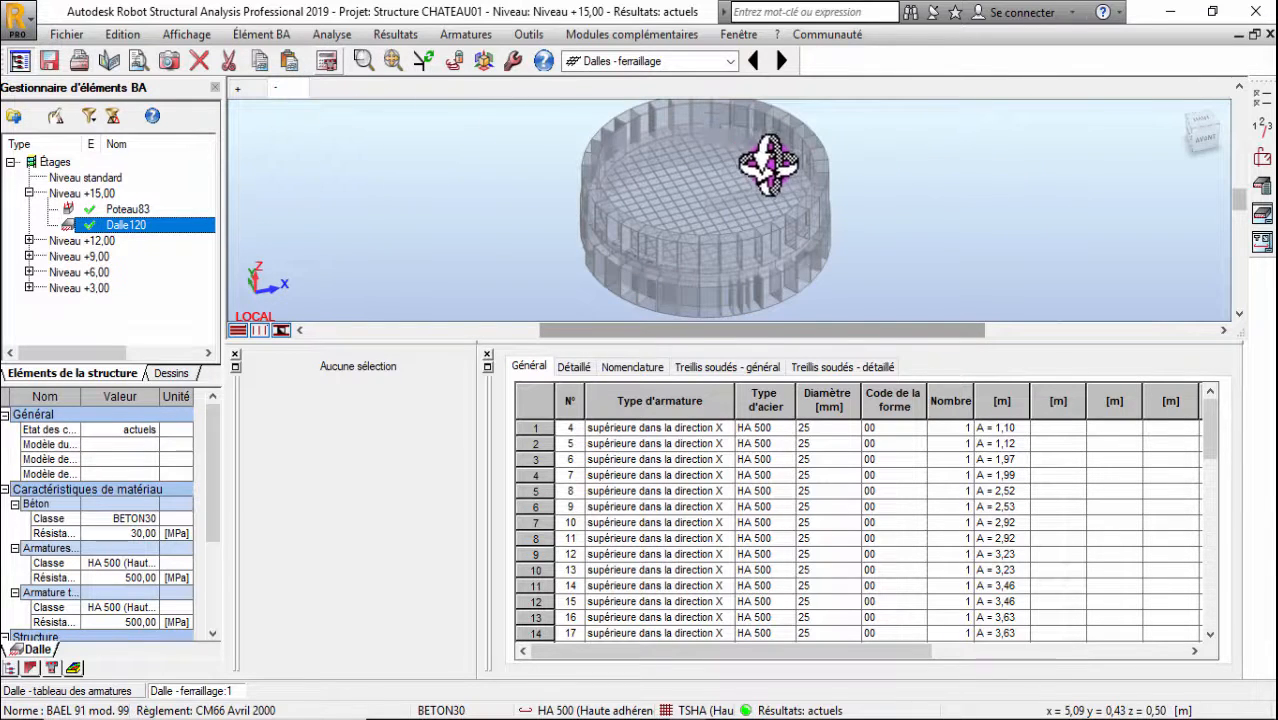
Inspect the "+" reinforcement layer of Dalle120 in tilted 3D and in front elevation to see its position within the slab thickness
{"action": "left_click", "coordinate": [250, 84]}
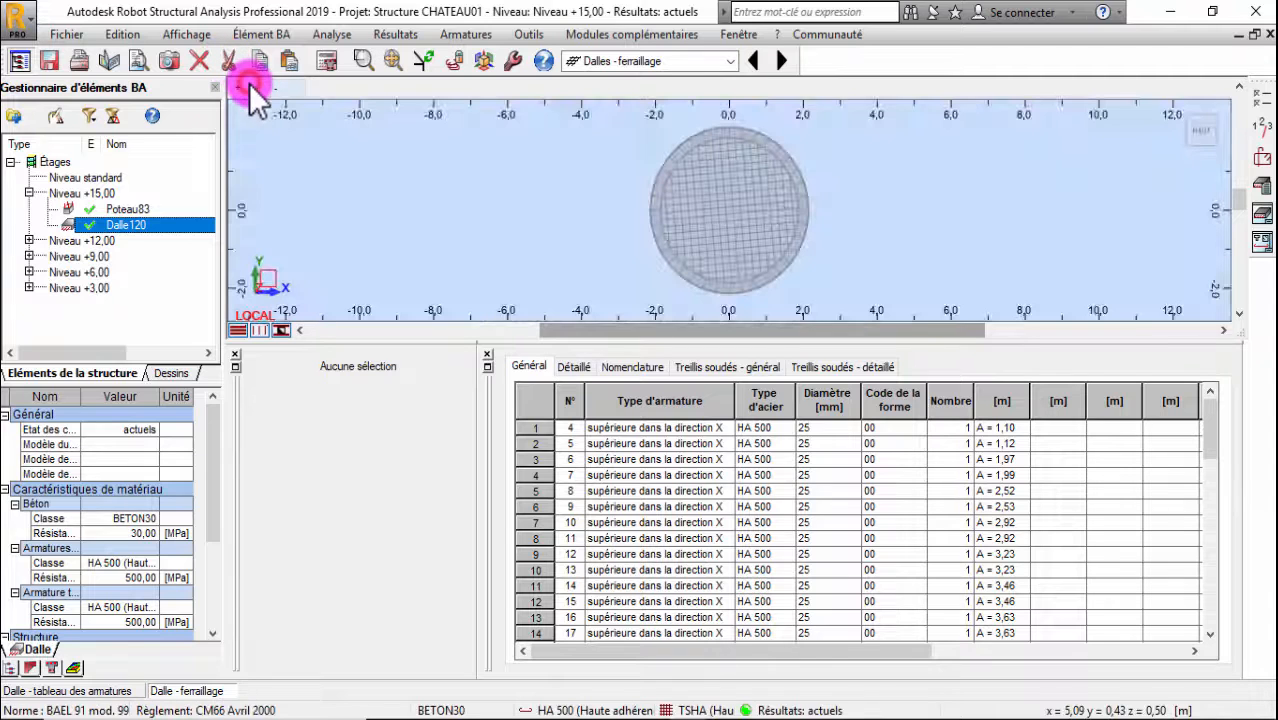
{"action": "left_click", "coordinate": [1179, 107]}
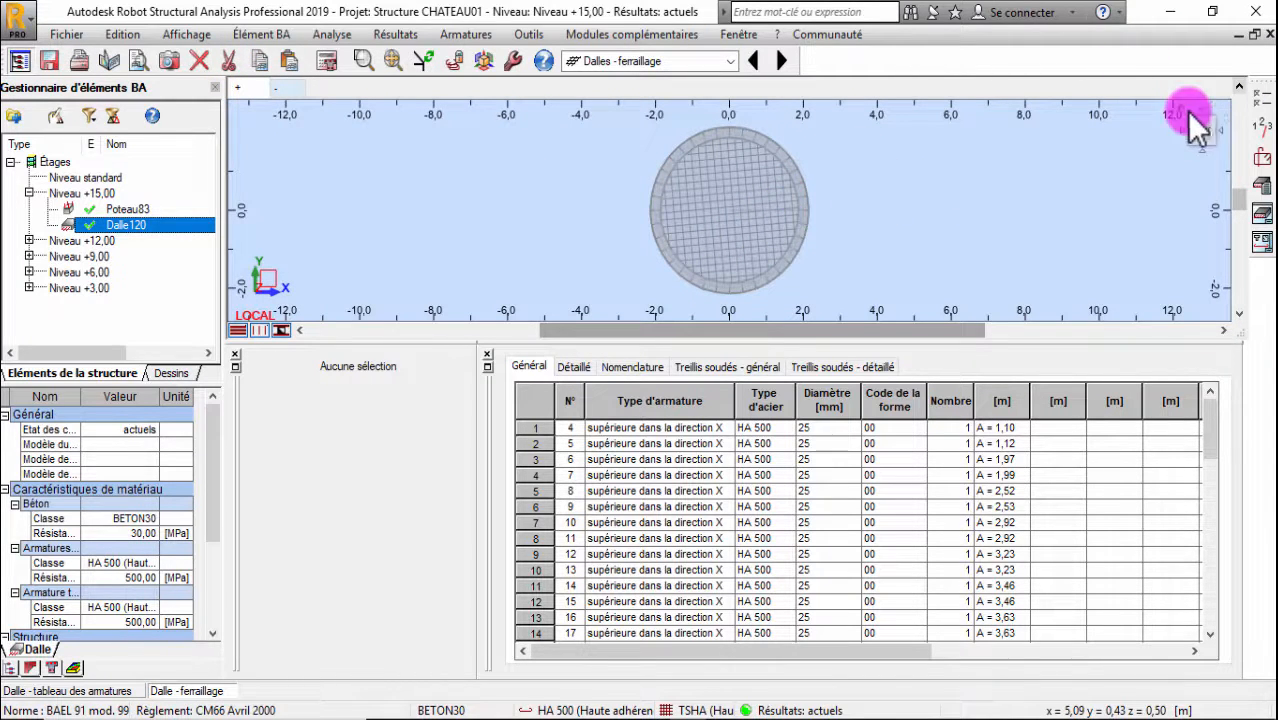
{"action": "left_click_drag", "start_coordinate": [1179, 107], "coordinate": [765, 240]}
{"action": "scroll", "coordinate": [765, 240], "scroll_direction": "up", "scroll_amount": 5}
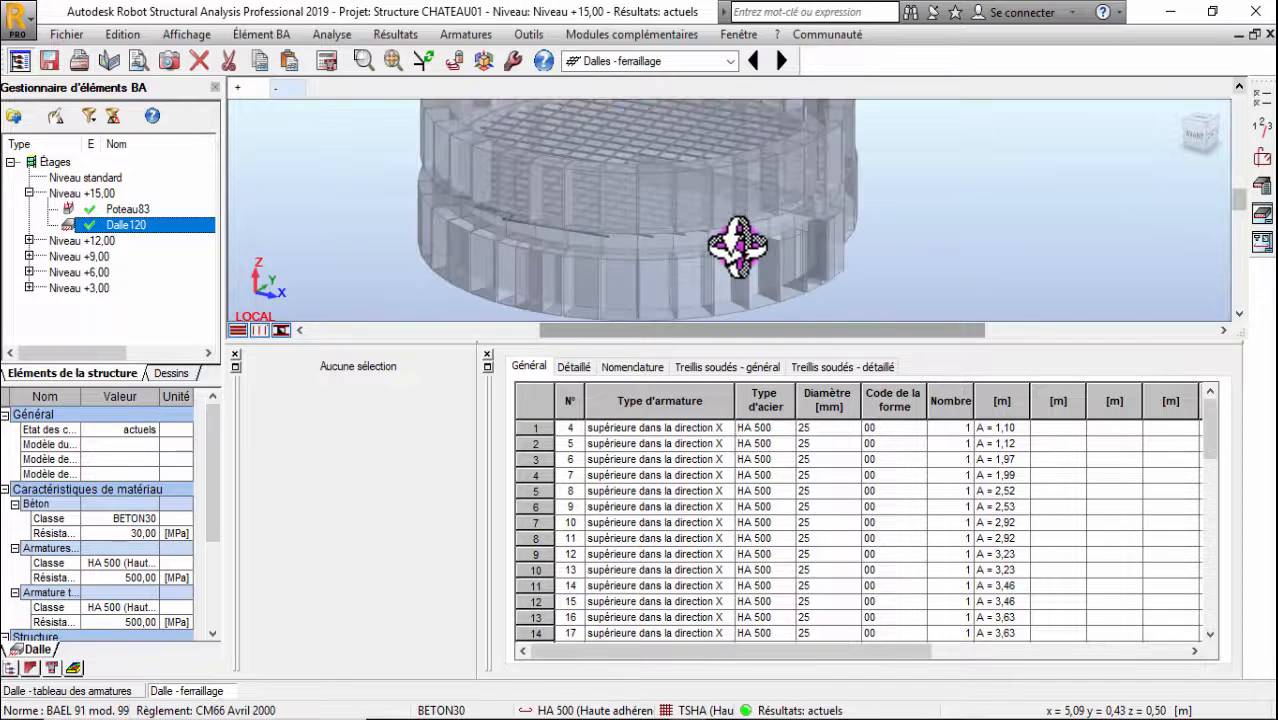
{"action": "scroll", "coordinate": [750, 268], "scroll_direction": "down", "scroll_amount": 3}
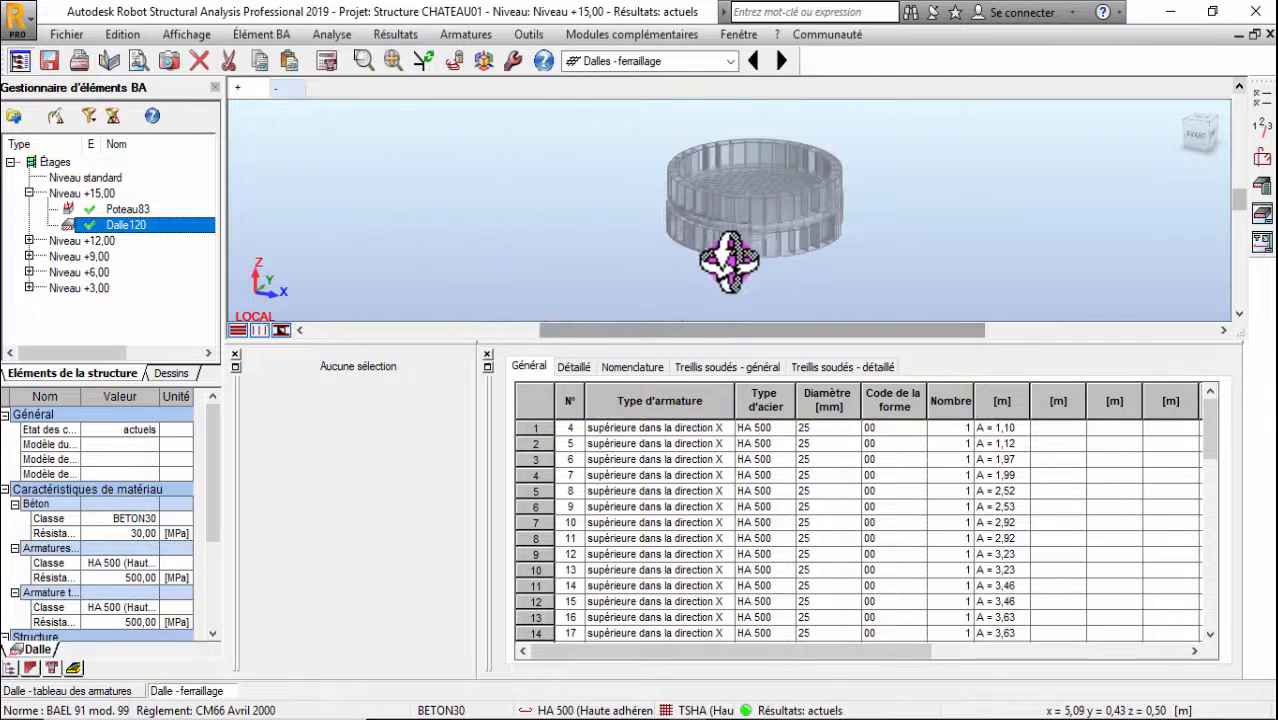
{"action": "scroll", "coordinate": [725, 190], "scroll_direction": "up", "scroll_amount": 5}
{"action": "scroll", "coordinate": [769, 260], "scroll_direction": "down", "scroll_amount": 3}
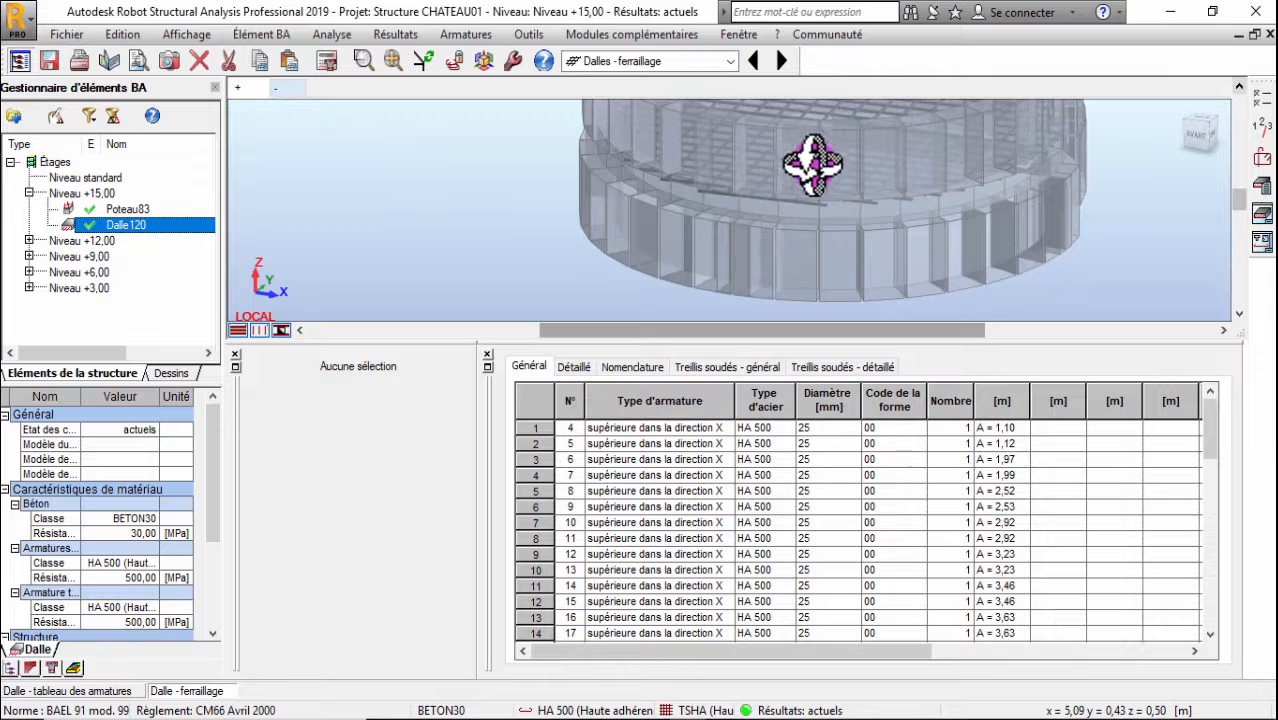
{"action": "scroll", "coordinate": [762, 200], "scroll_direction": "up", "scroll_amount": 5}
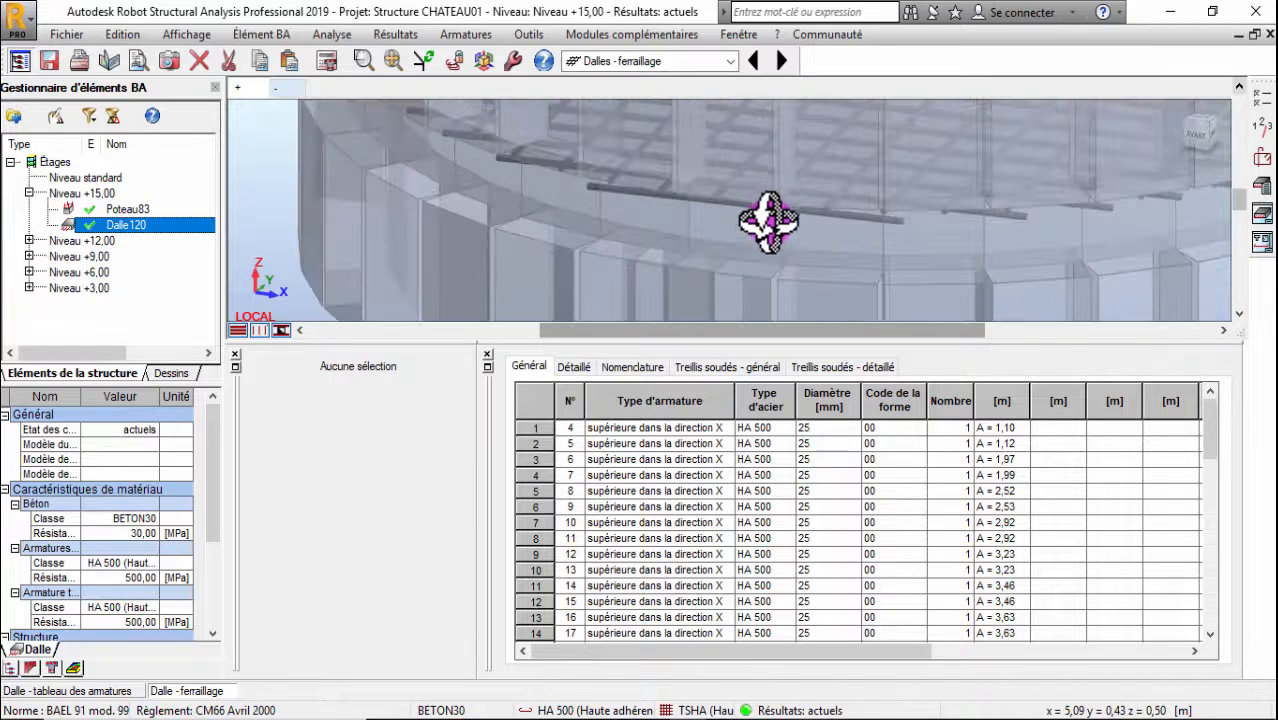
{"action": "scroll", "coordinate": [766, 211], "scroll_direction": "down", "scroll_amount": 5}
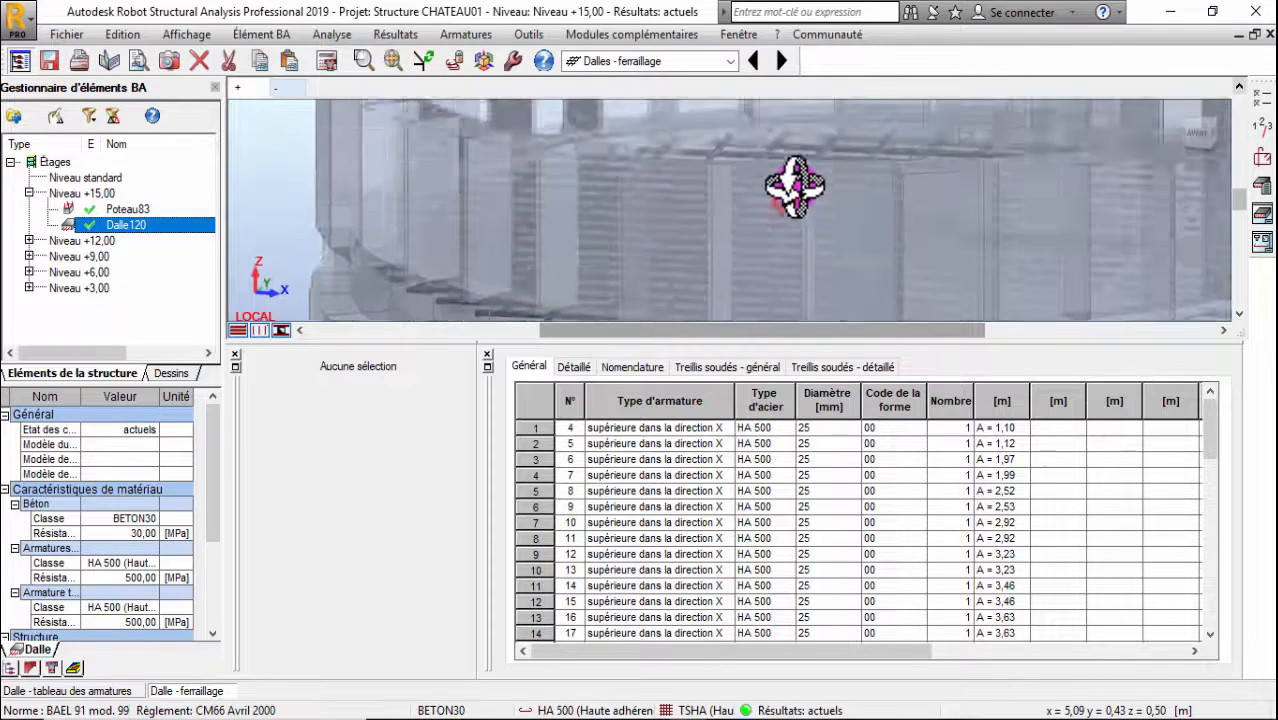
{"action": "scroll", "coordinate": [809, 165], "scroll_direction": "up", "scroll_amount": 4}
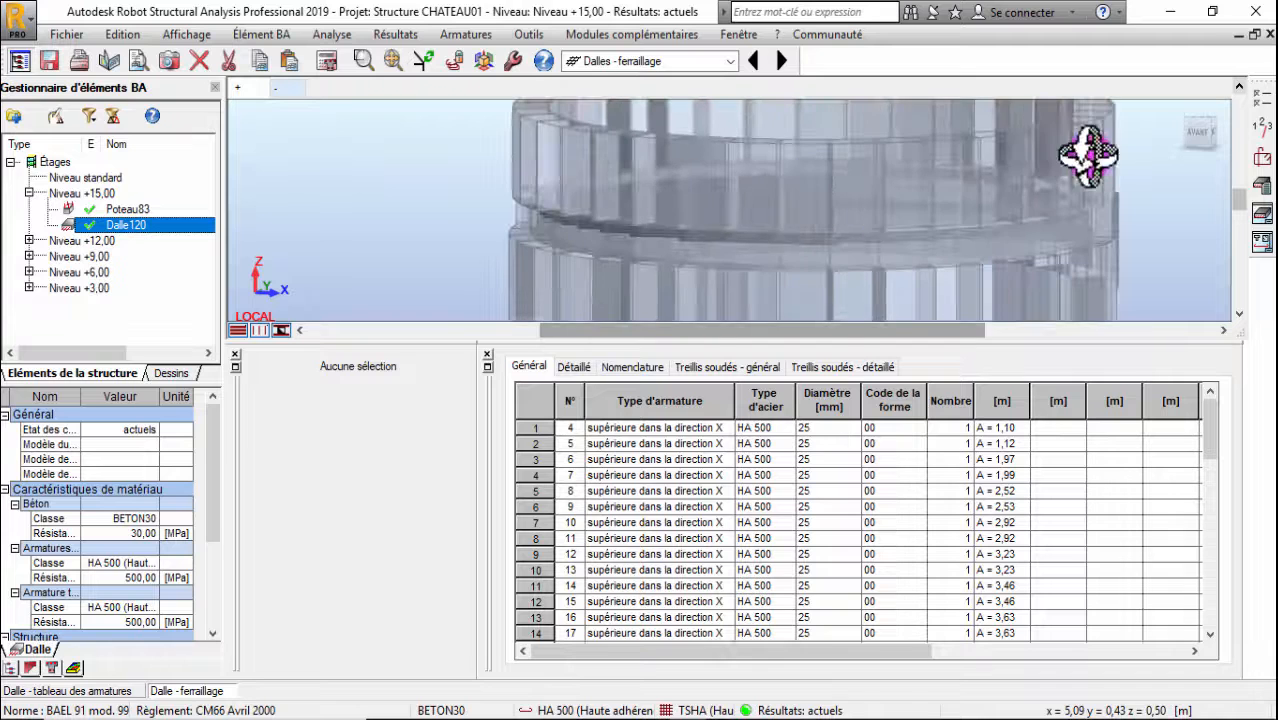
{"action": "left_click", "coordinate": [1199, 136]}
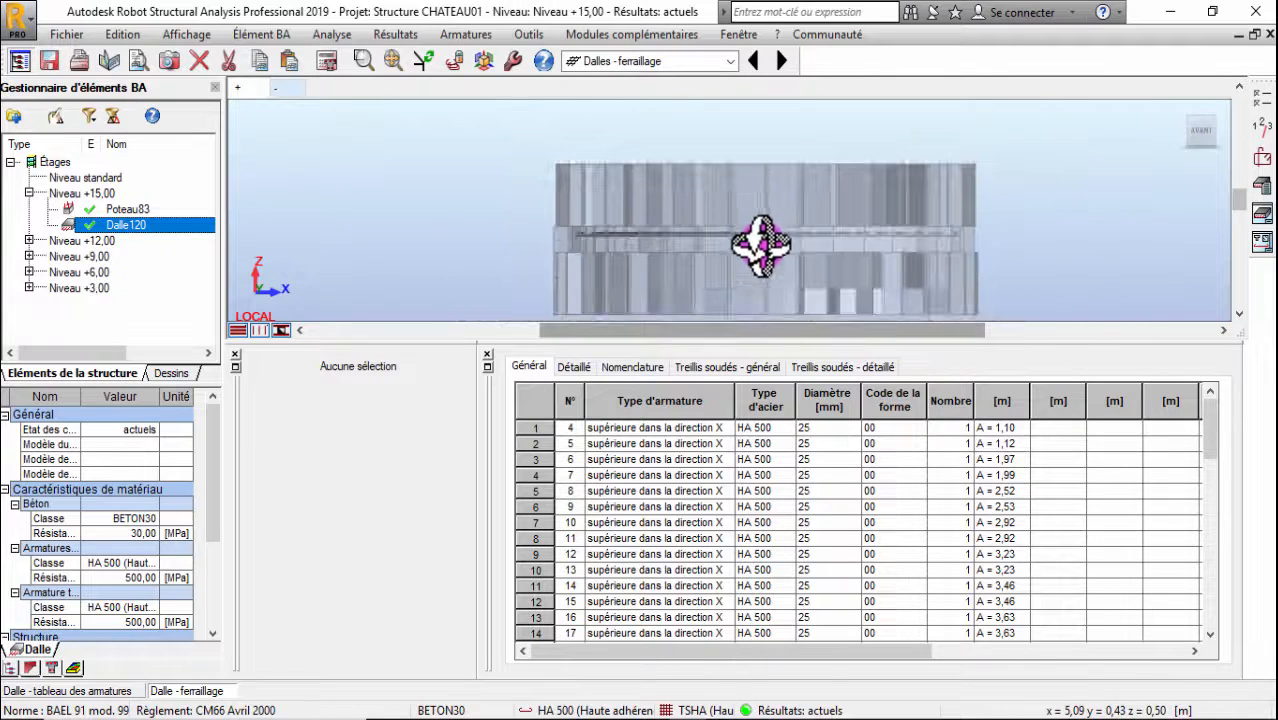
{"action": "scroll", "coordinate": [597, 256], "scroll_direction": "up", "scroll_amount": 2}
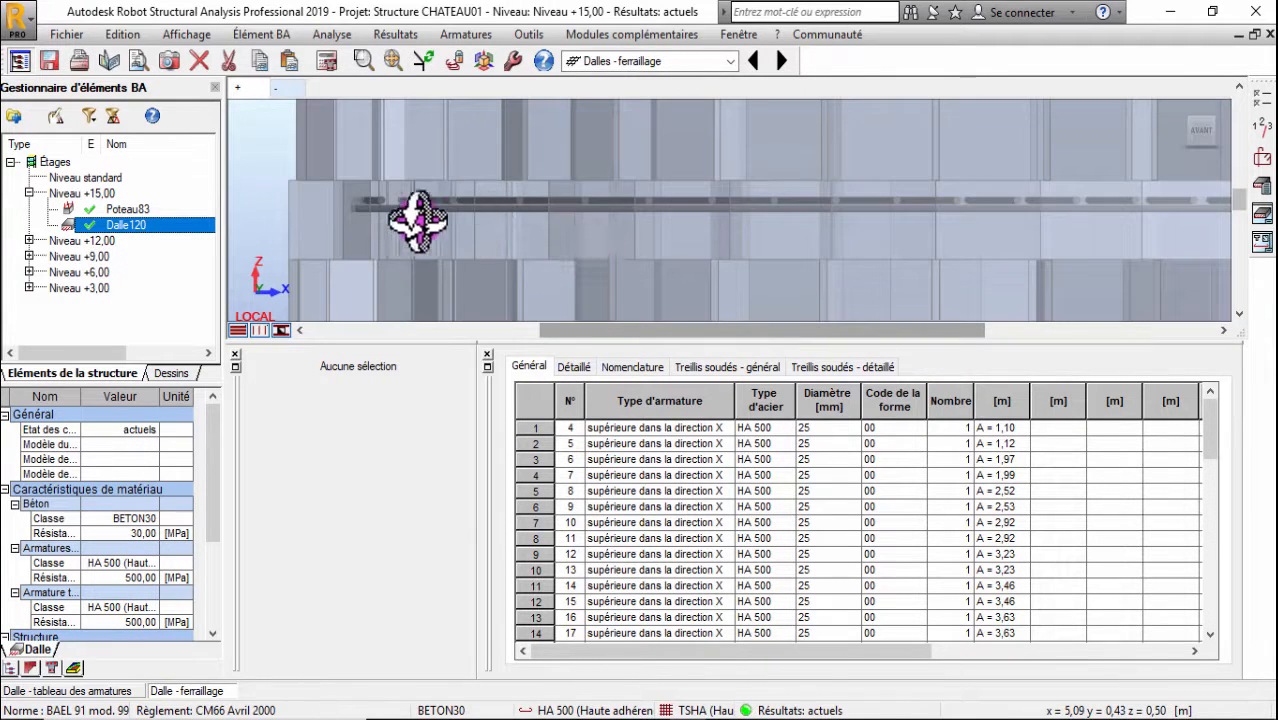
Check the "-" reinforcement layer of Dalle120 in front elevation and in a tilted 3D view for comparison
{"action": "left_click", "coordinate": [277, 96]}
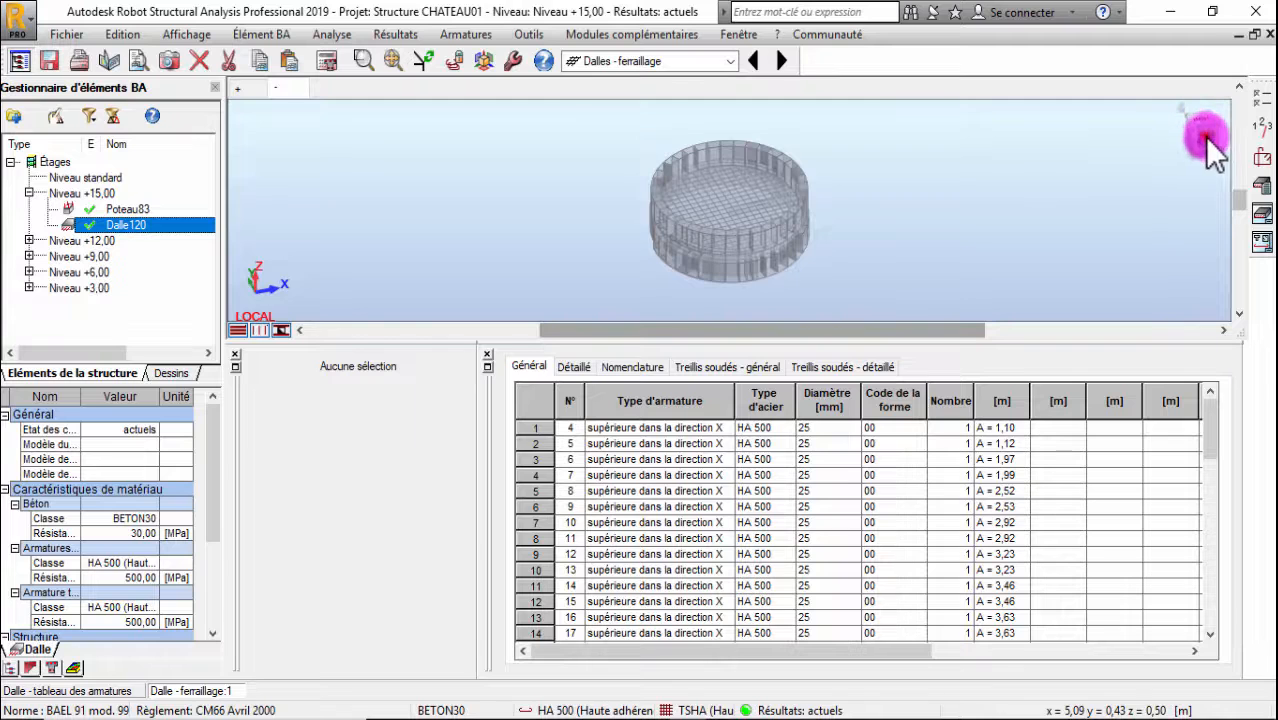
{"action": "scroll", "coordinate": [700, 280], "scroll_direction": "up", "scroll_amount": 5}
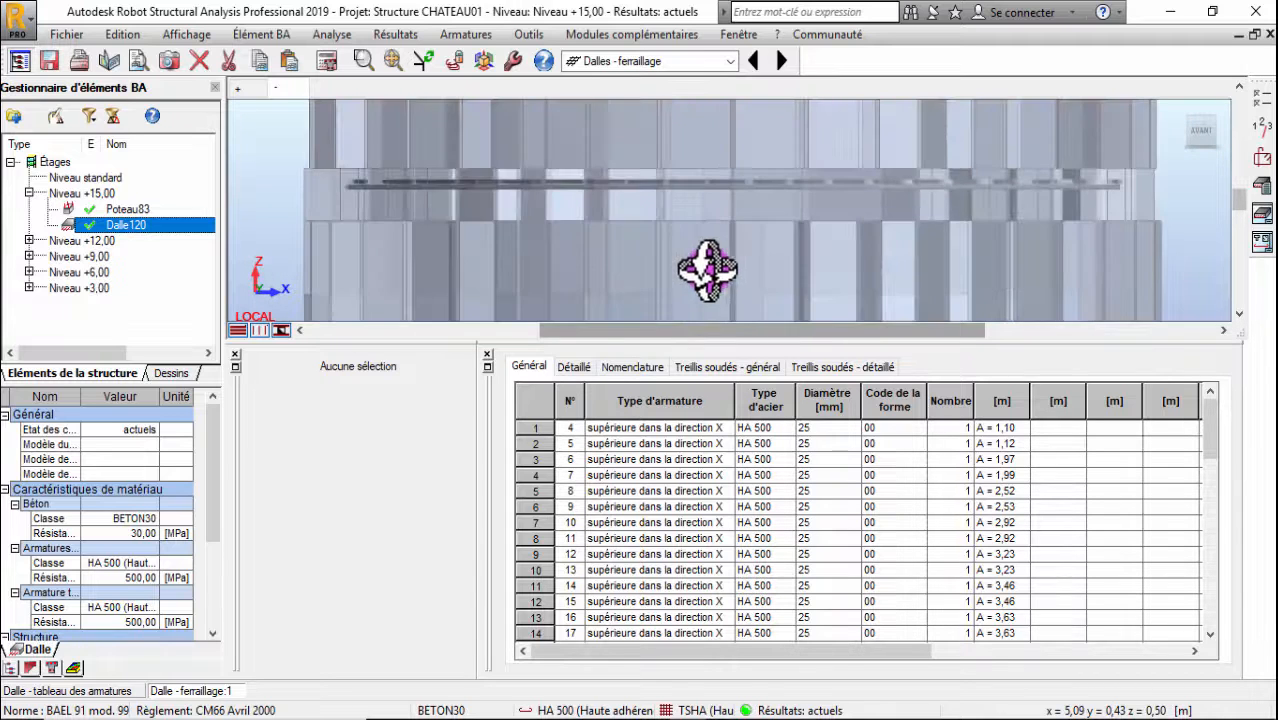
{"action": "middle_click_drag", "start_coordinate": [451, 194], "coordinate": [635, 335], "text": "shift"}
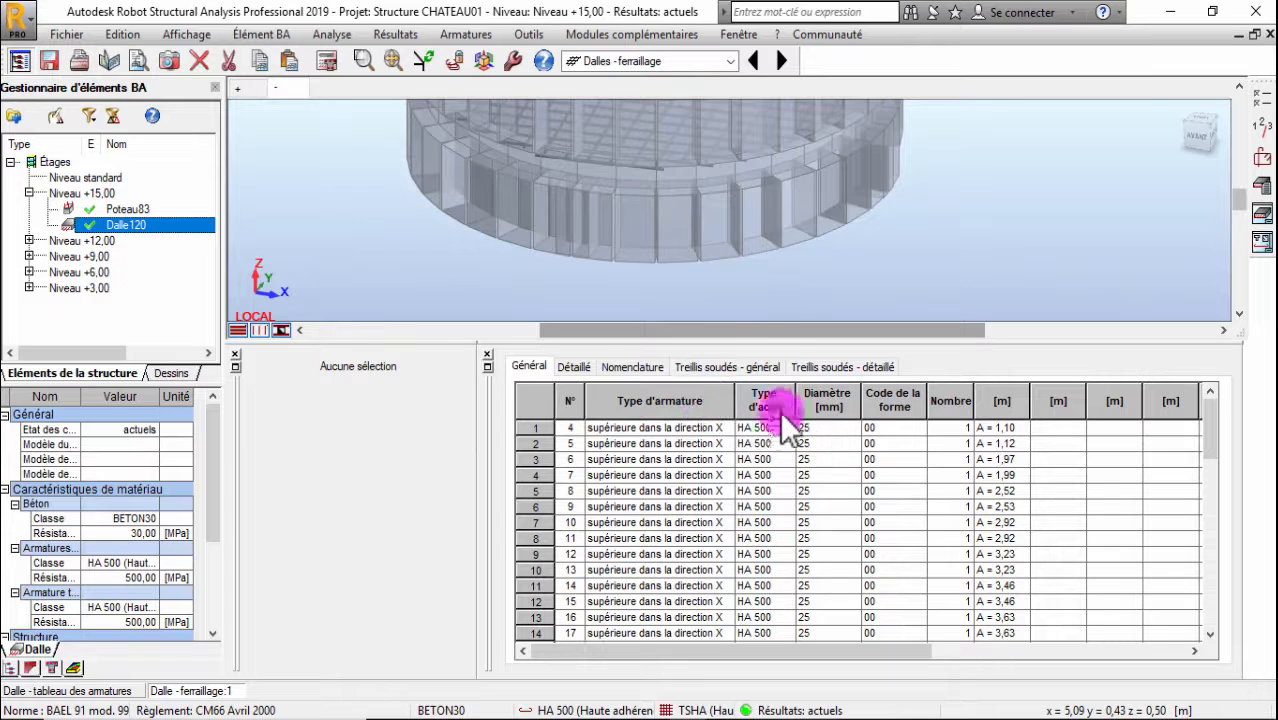
{"action": "scroll", "coordinate": [770, 271], "scroll_direction": "down", "scroll_amount": 2}
{"action": "scroll", "coordinate": [770, 237], "scroll_direction": "down", "scroll_amount": 2}
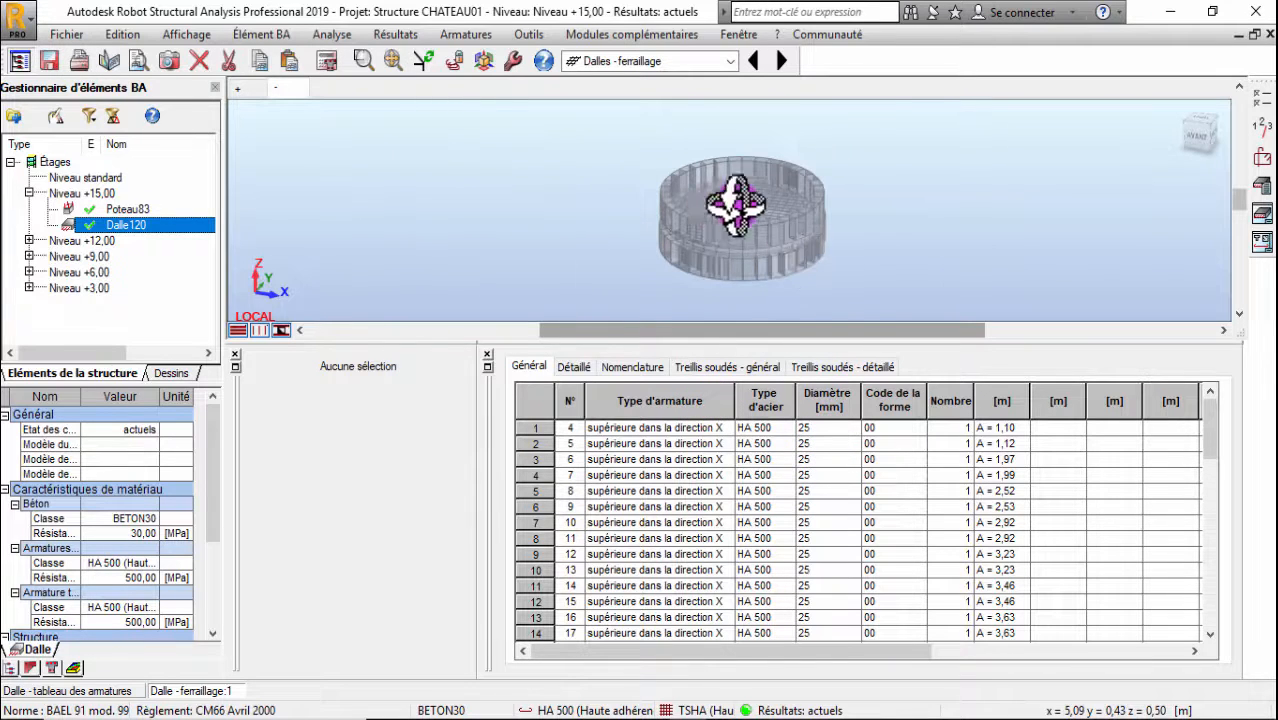
{"action": "scroll", "coordinate": [737, 205], "scroll_direction": "up", "scroll_amount": 2}
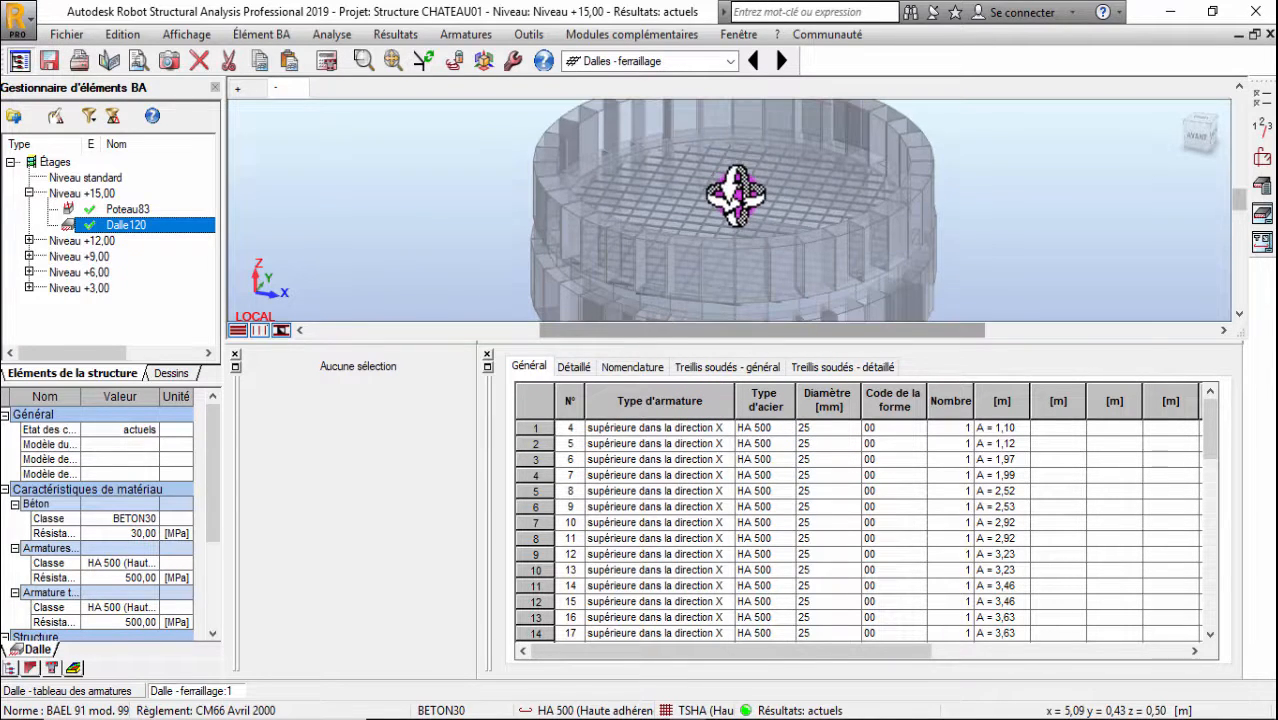
{"action": "scroll", "coordinate": [740, 195], "scroll_direction": "down", "scroll_amount": 3}
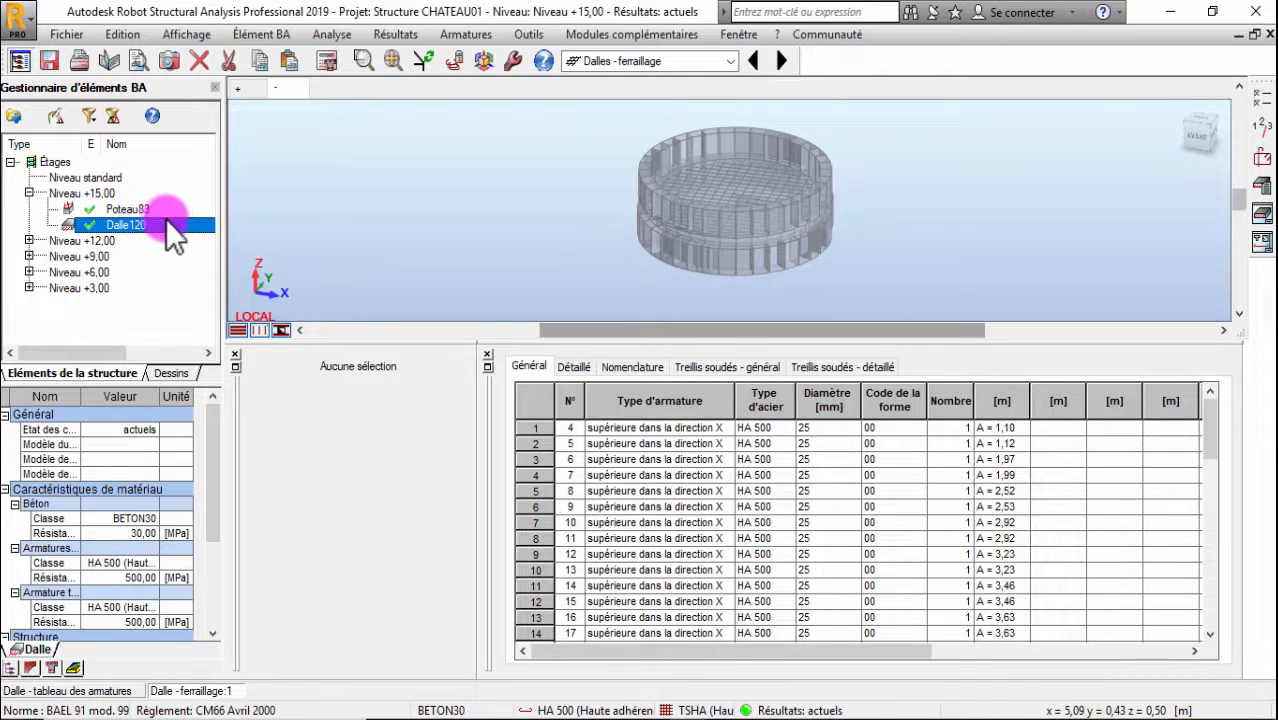
{"action": "scroll", "coordinate": [758, 196], "scroll_direction": "up", "scroll_amount": 3}
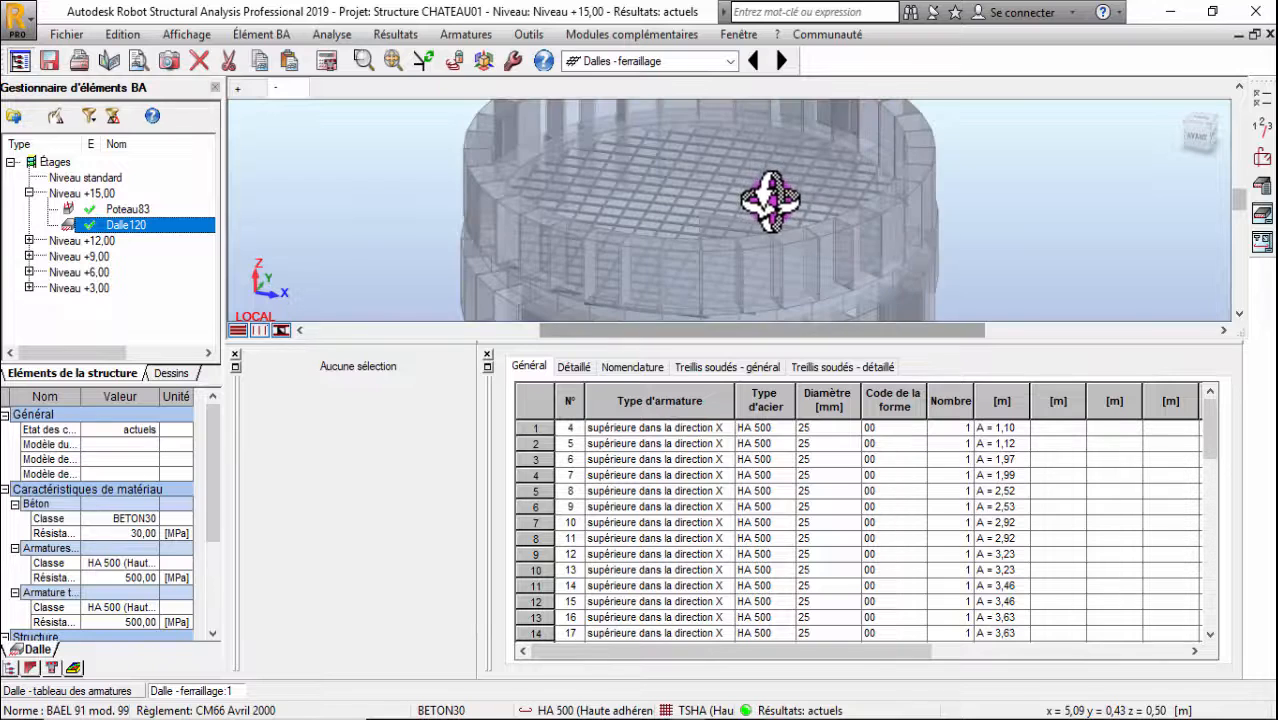
From the real reinforcement view, assign the slbae02.plo template to the slab drawing parameters and keep the option to create a new drawing
{"action": "left_click", "coordinate": [1263, 218]}
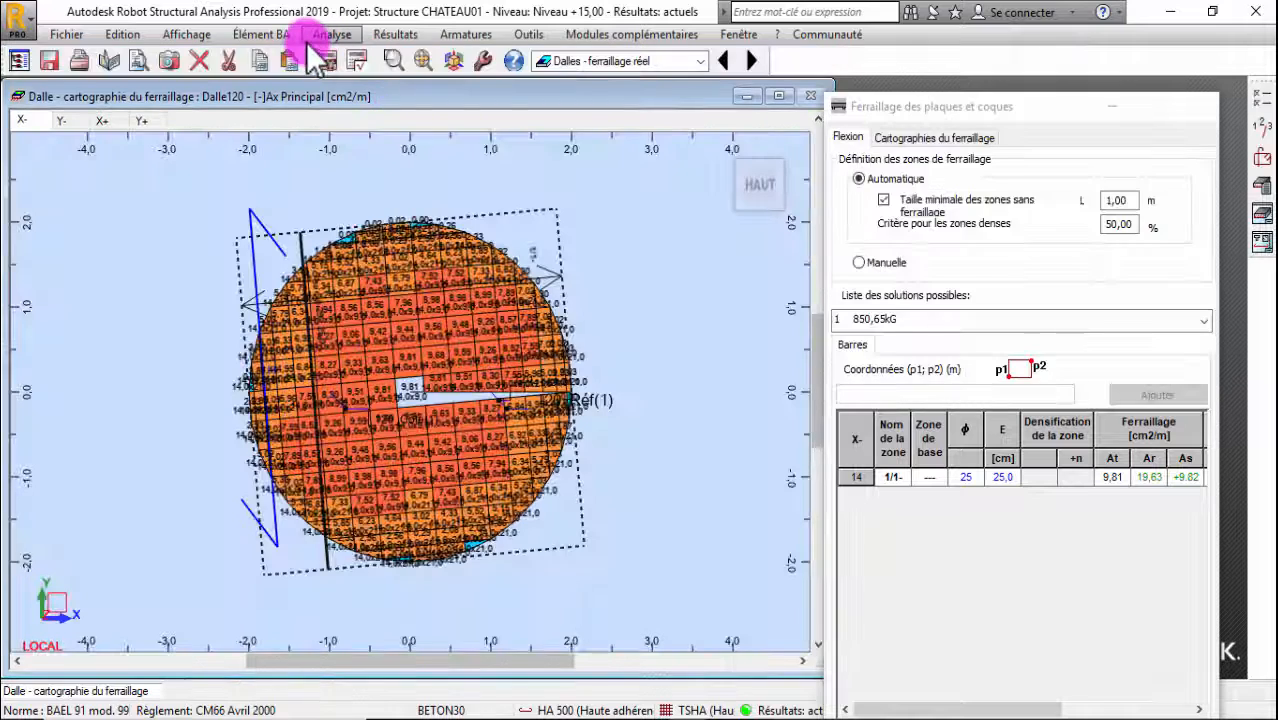
{"action": "left_click", "coordinate": [330, 34]}
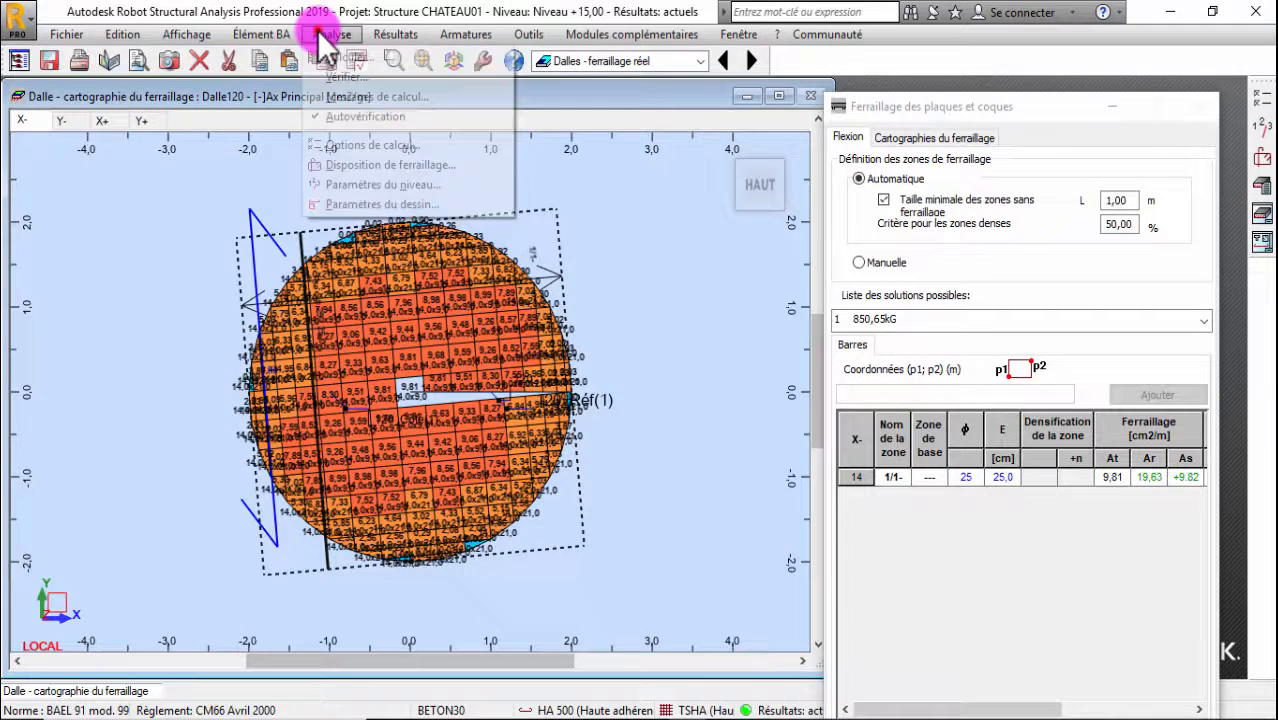
{"action": "left_click", "coordinate": [368, 203]}
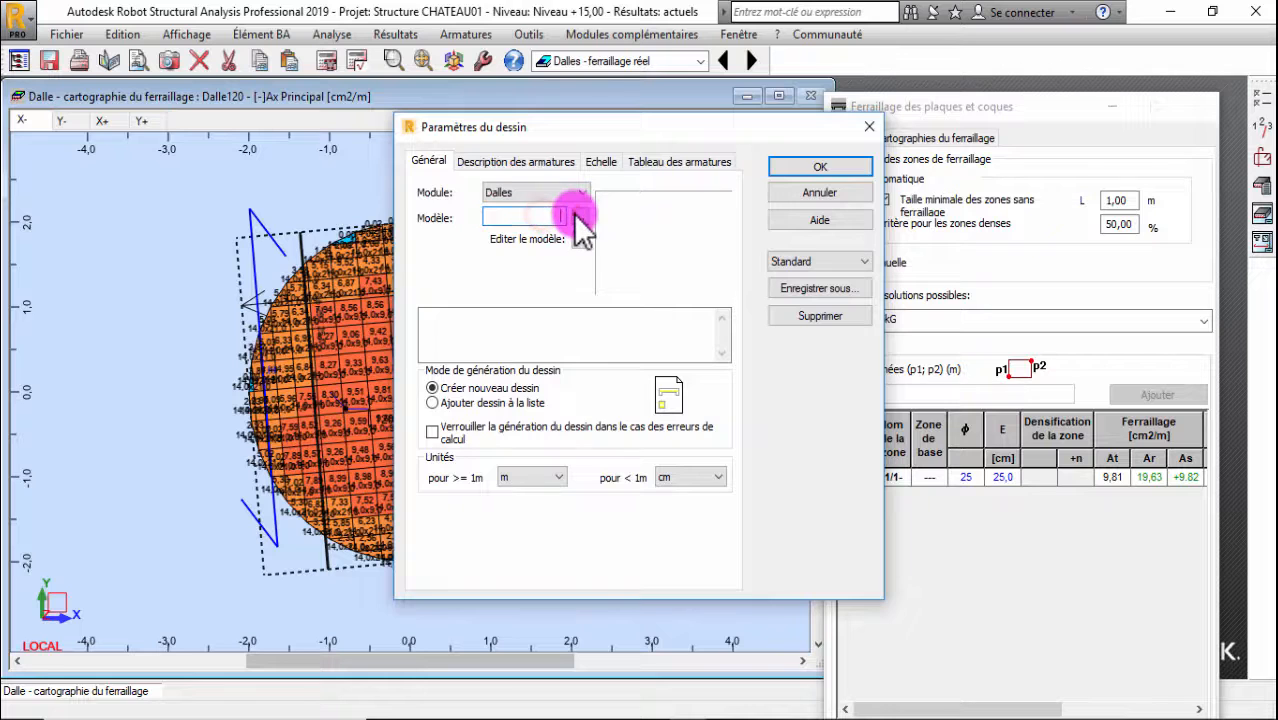
{"action": "left_click", "coordinate": [576, 215]}
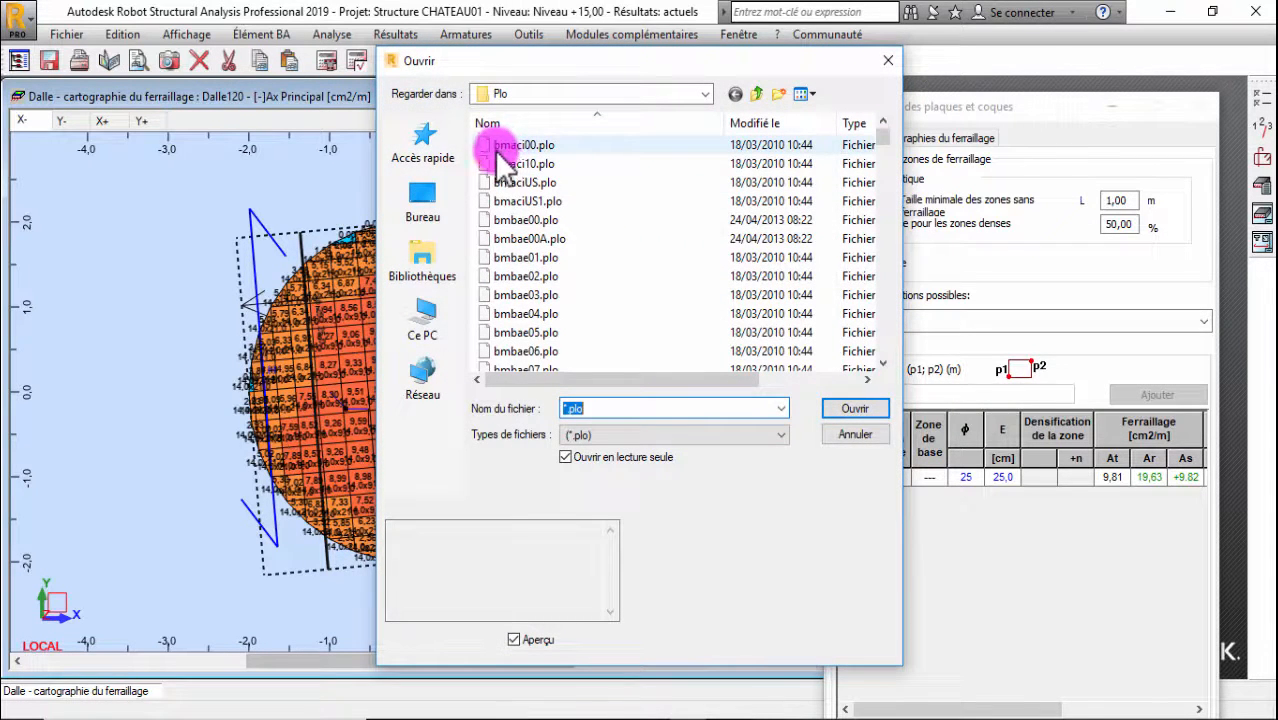
{"action": "left_click_drag", "start_coordinate": [882, 140], "coordinate": [899, 257]}
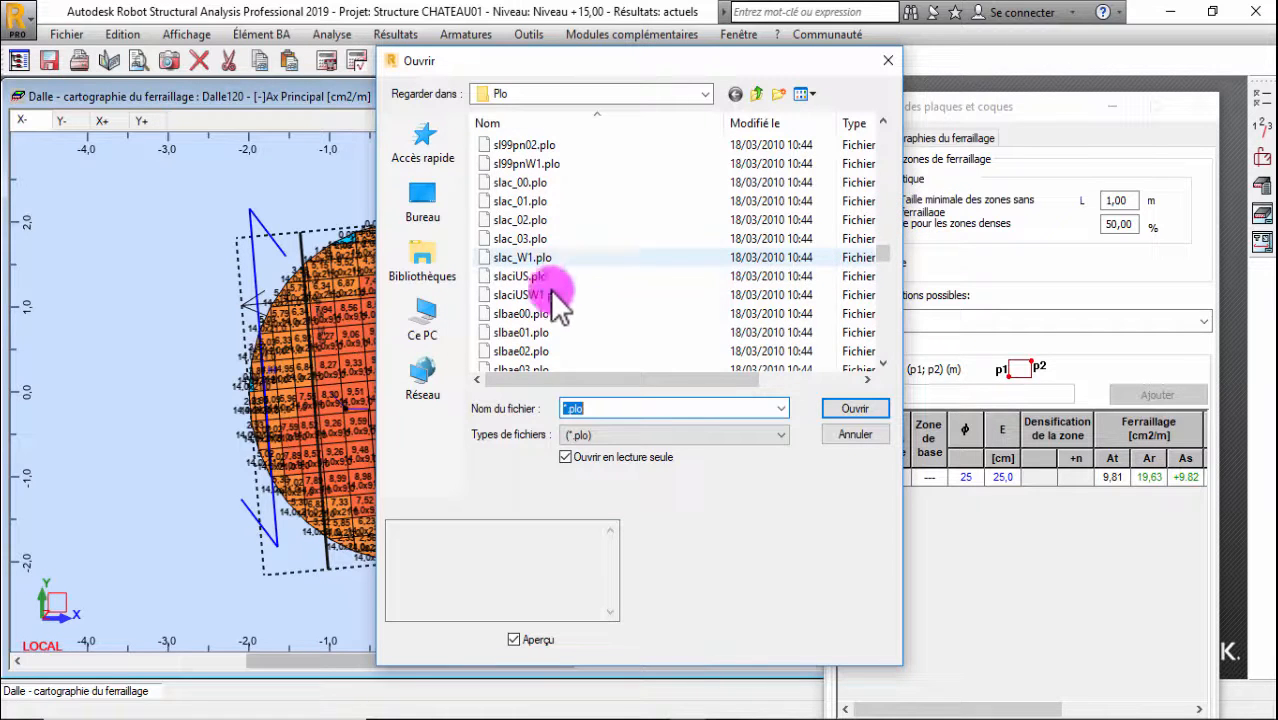
{"action": "left_click", "coordinate": [530, 350]}
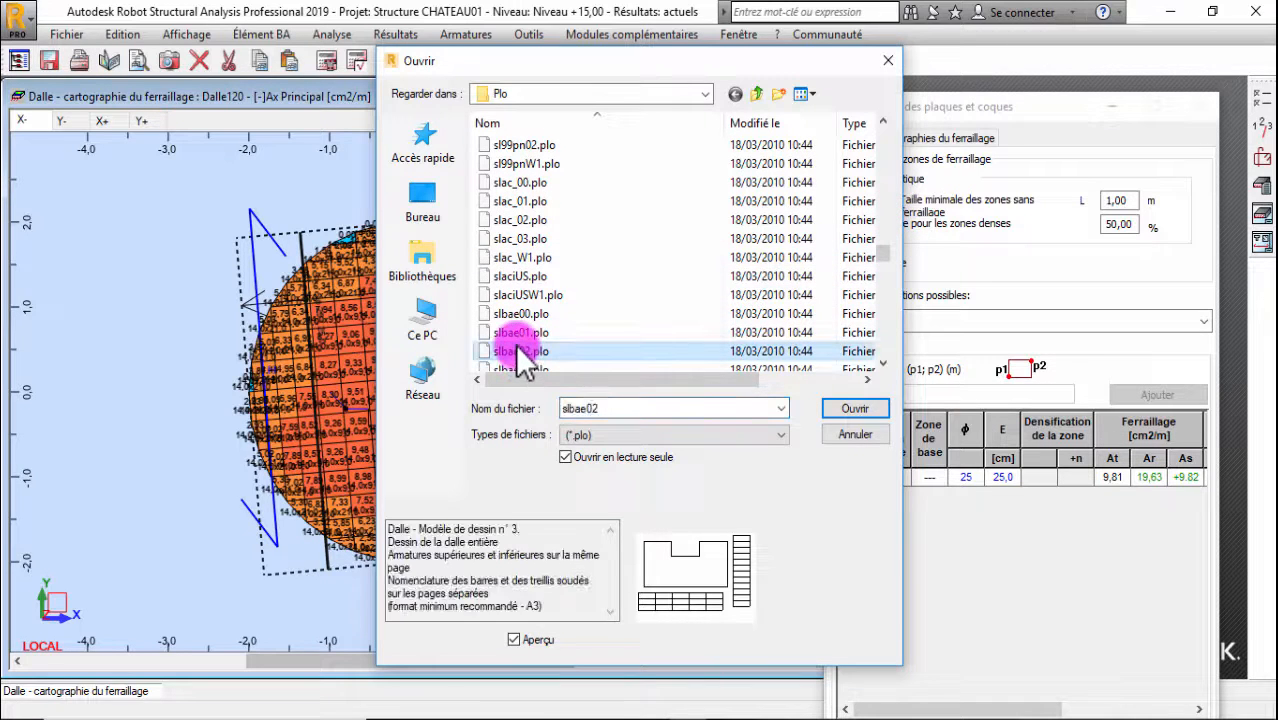
{"action": "left_click", "coordinate": [516, 334]}
{"action": "left_click", "coordinate": [524, 351]}
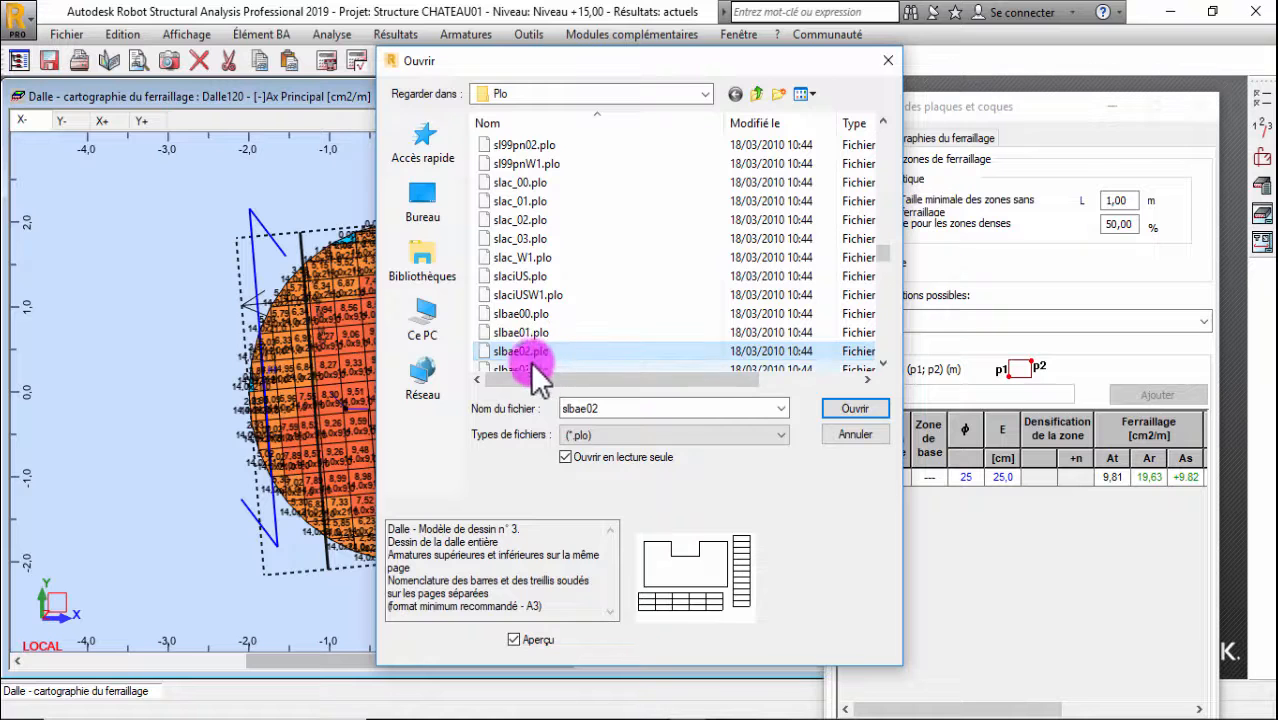
{"action": "left_click", "coordinate": [848, 410]}
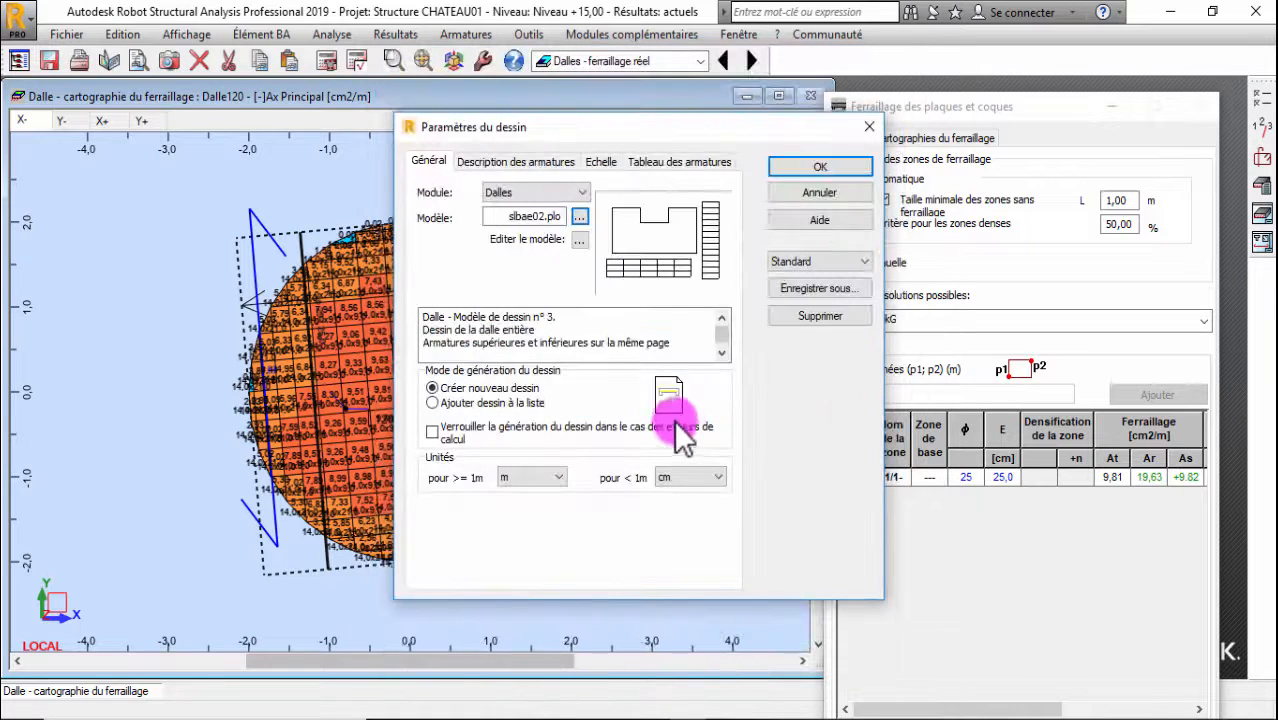
{"action": "left_click", "coordinate": [805, 160]}
Generate the execution drawing of Dalle120 and review its bar marks and spacings before returning to the real reinforcement view
{"action": "left_click", "coordinate": [1261, 240]}
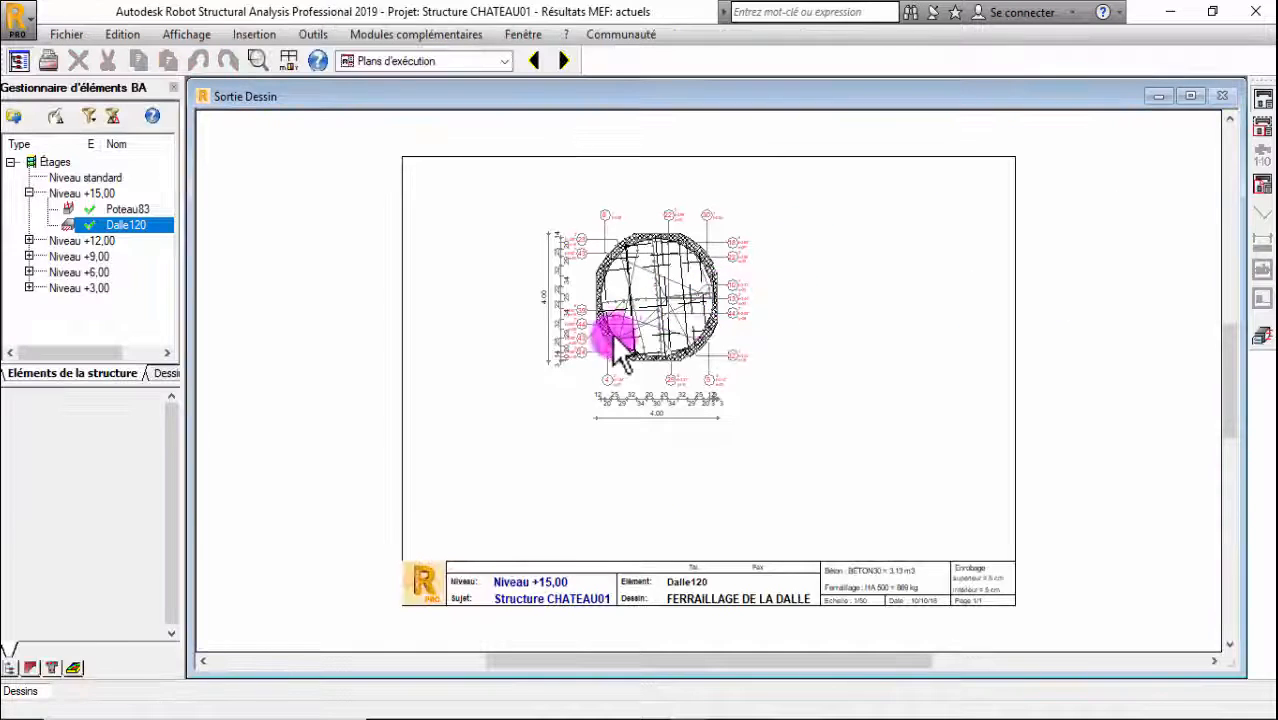
{"action": "scroll", "coordinate": [653, 578], "scroll_direction": "up", "scroll_amount": 2}
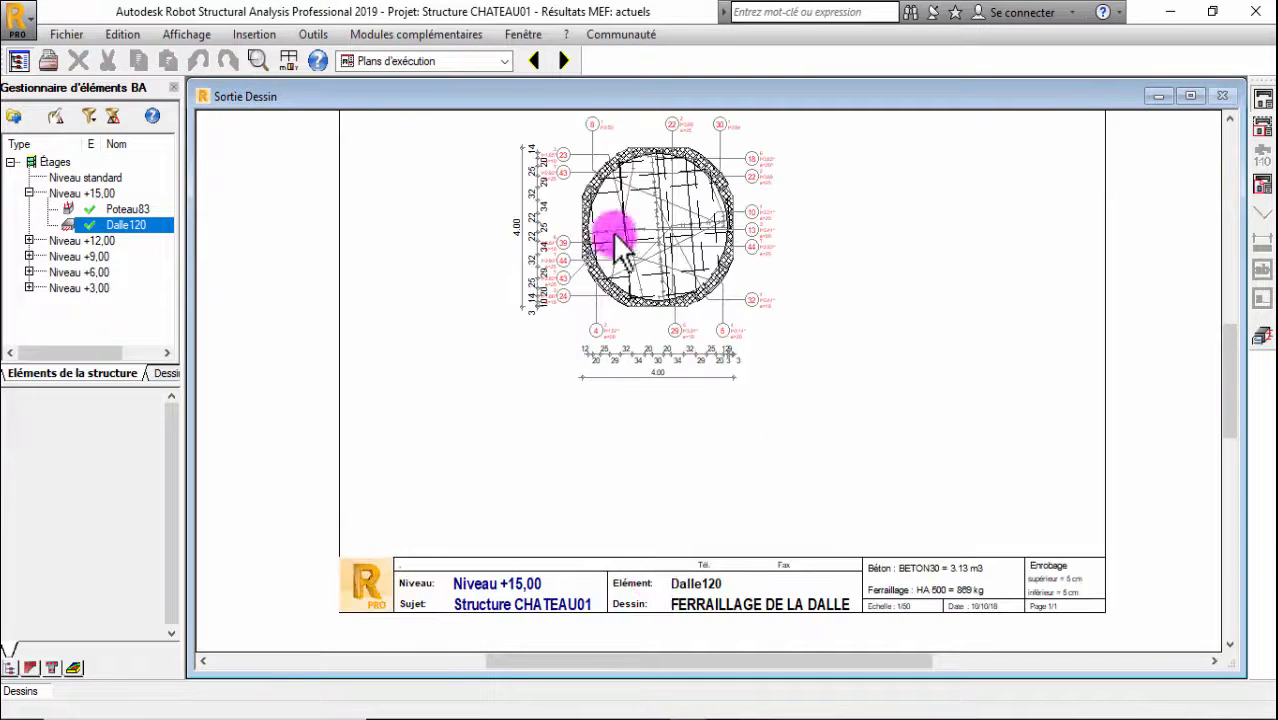
{"action": "scroll", "coordinate": [681, 248], "scroll_direction": "up", "scroll_amount": 3}
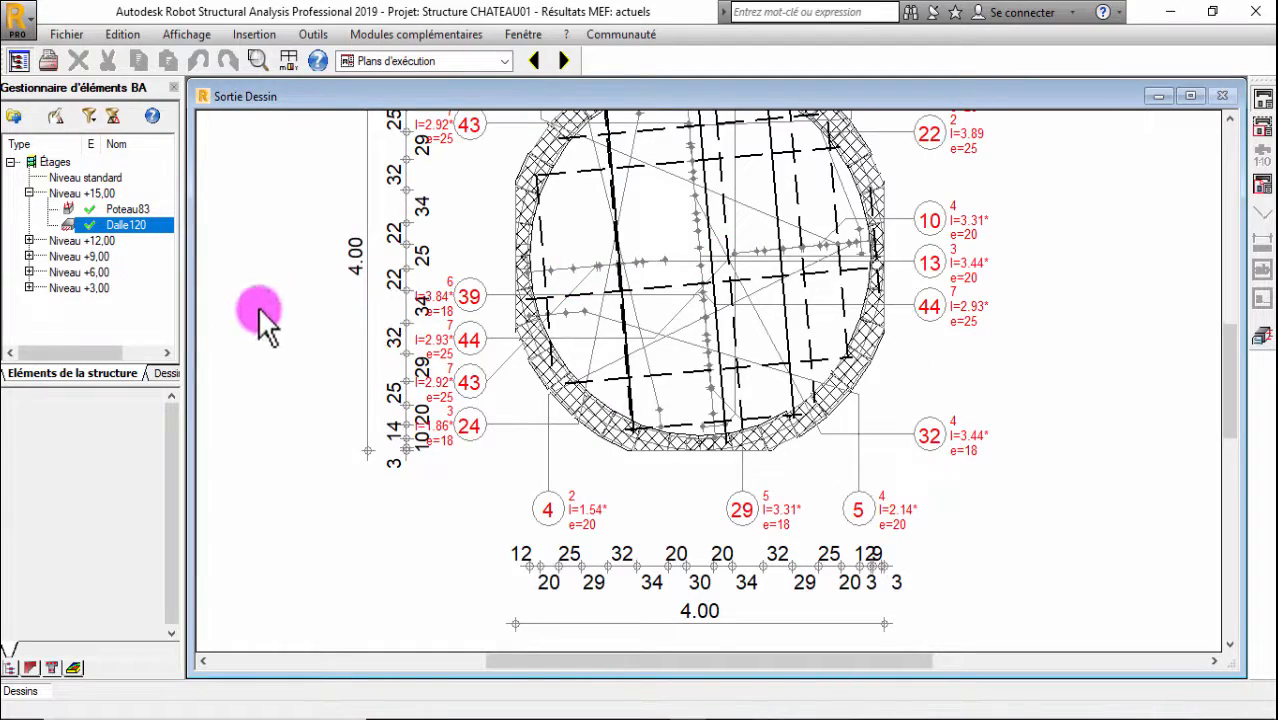
{"action": "scroll", "coordinate": [610, 410], "scroll_direction": "down", "scroll_amount": 1}
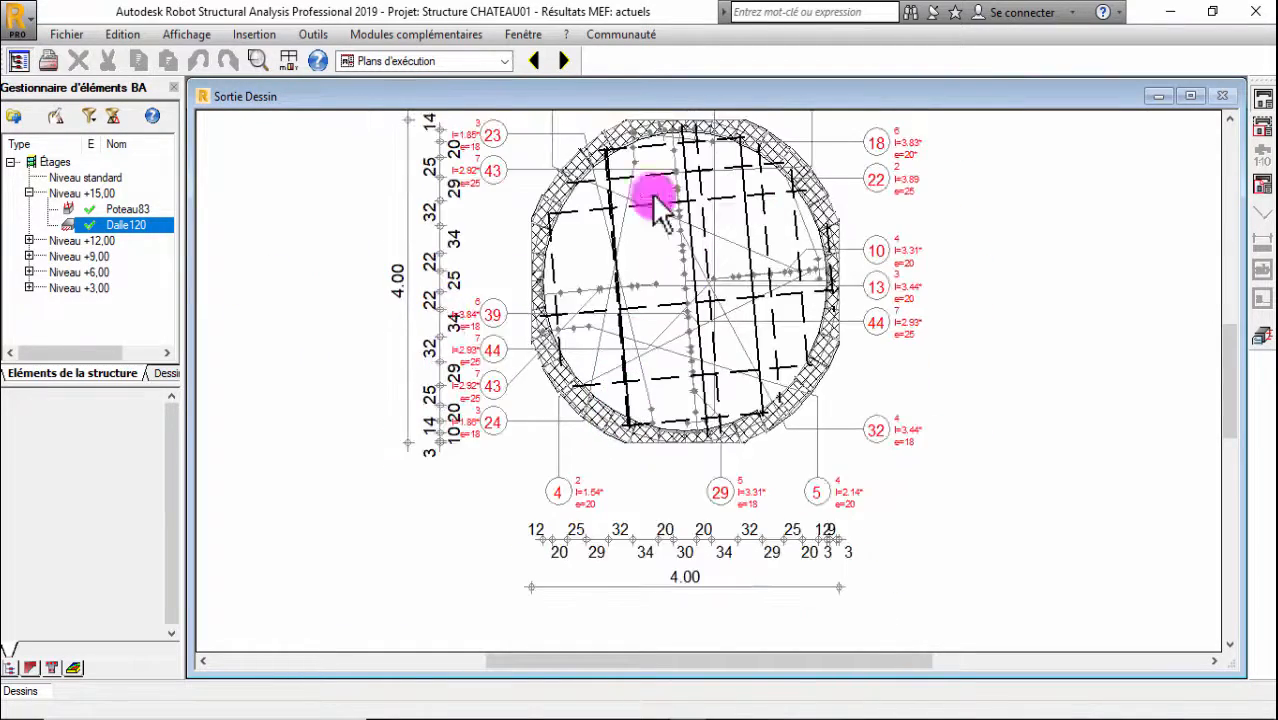
{"action": "scroll", "coordinate": [645, 210], "scroll_direction": "up", "scroll_amount": 2}
{"action": "scroll", "coordinate": [772, 270], "scroll_direction": "down", "scroll_amount": 5}
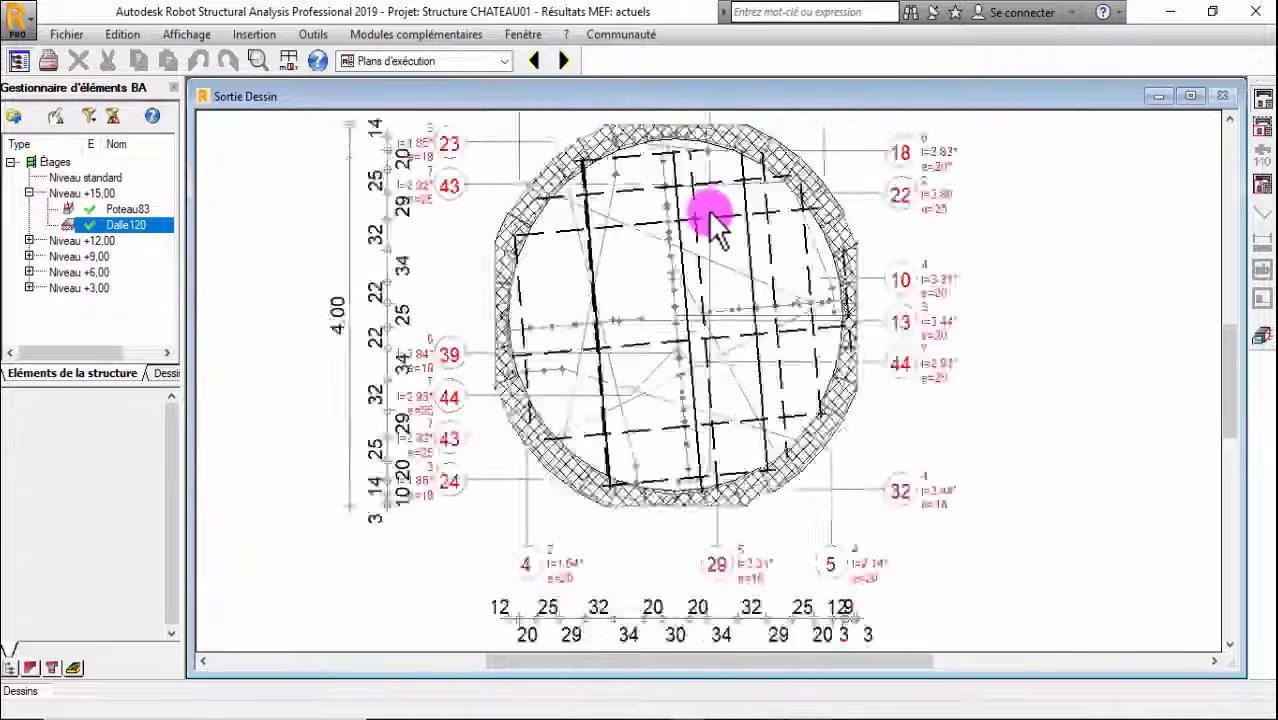
{"action": "left_click", "coordinate": [1261, 338]}
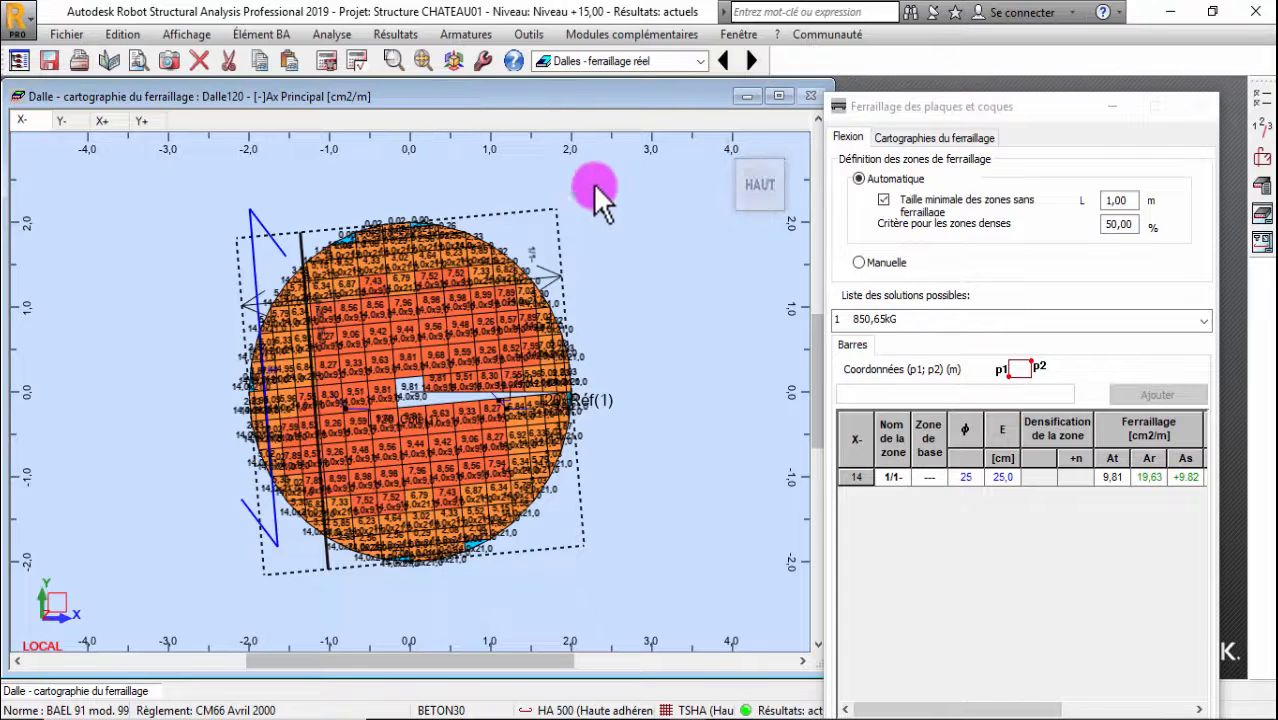
Open the slab reinforcement layout (Dalles - ferraillage) for Dalle120 and examine its bar grid up close
{"action": "left_click", "coordinate": [638, 61]}
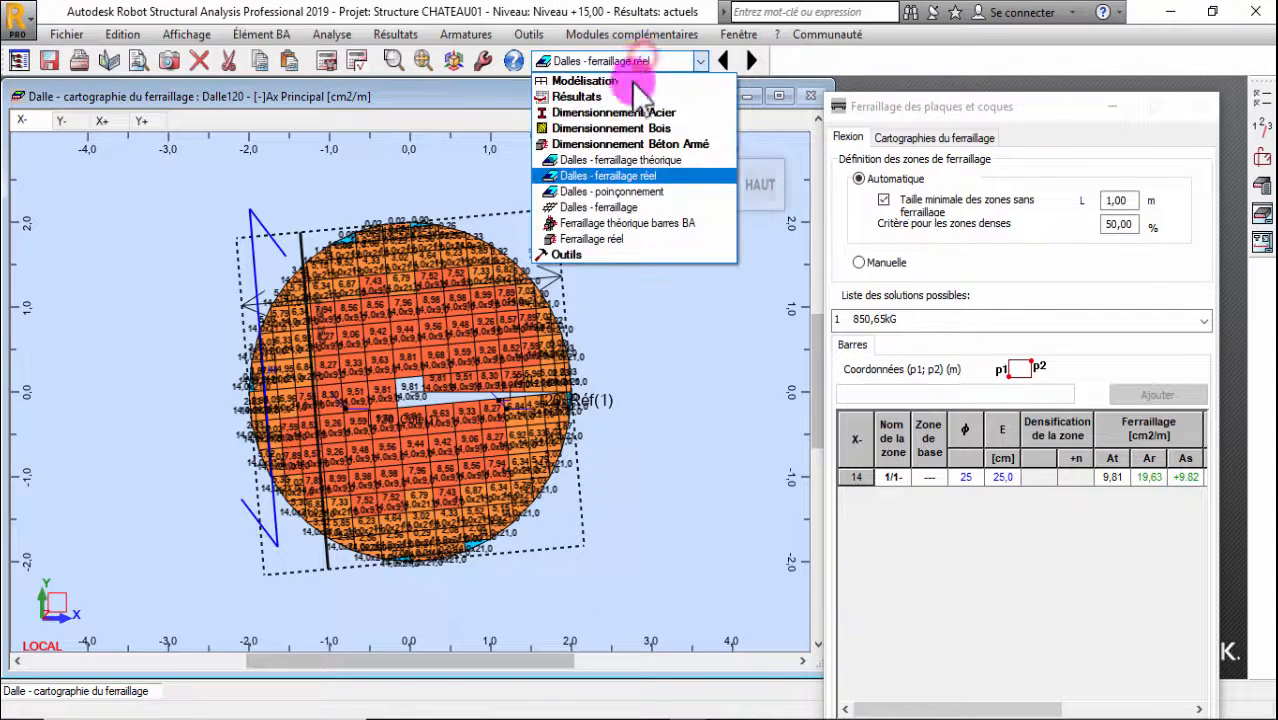
{"action": "left_click", "coordinate": [605, 207]}
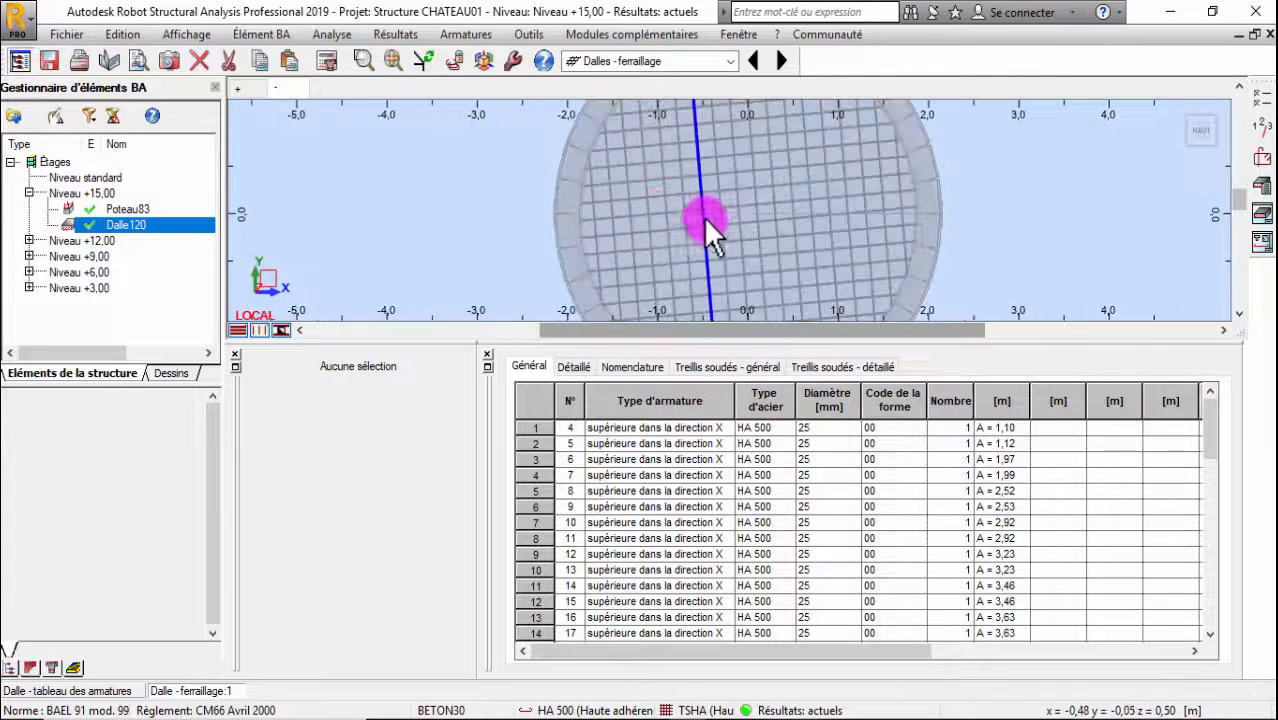
{"action": "scroll", "coordinate": [700, 175], "scroll_direction": "up", "scroll_amount": 2}
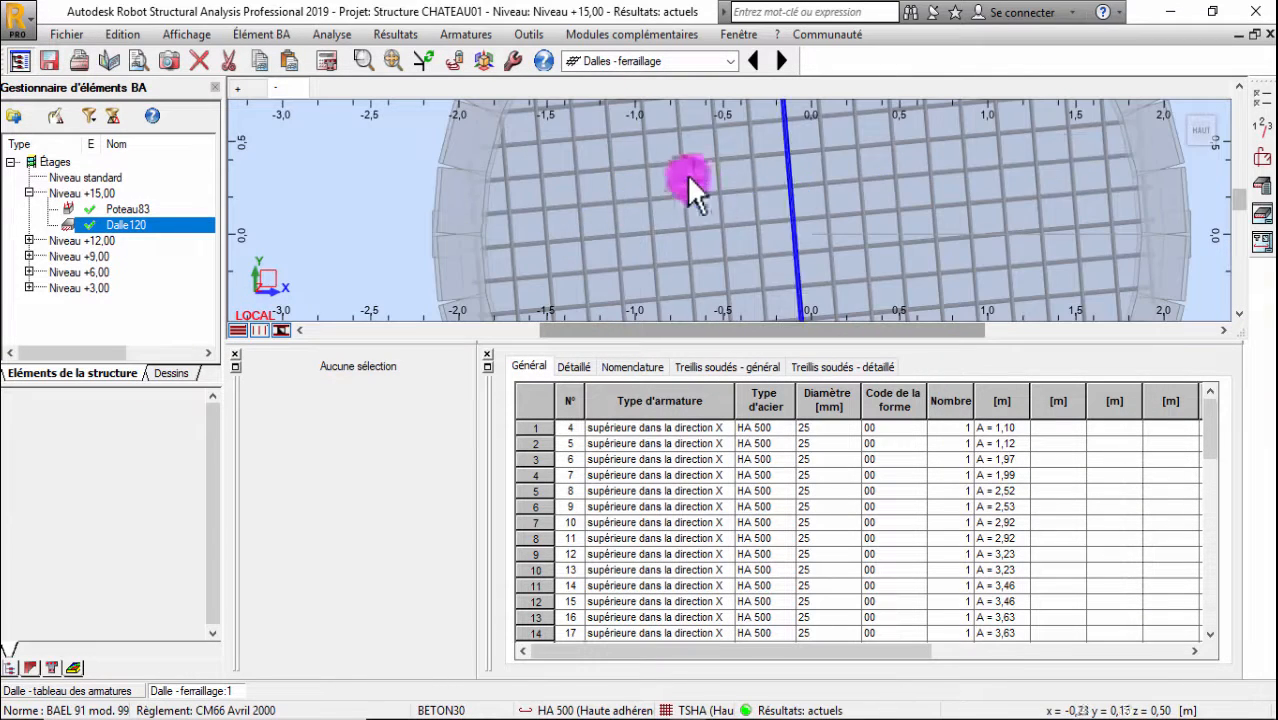
{"action": "scroll", "coordinate": [700, 190], "scroll_direction": "down", "scroll_amount": 2}
{"action": "scroll", "coordinate": [745, 208], "scroll_direction": "down", "scroll_amount": 1}
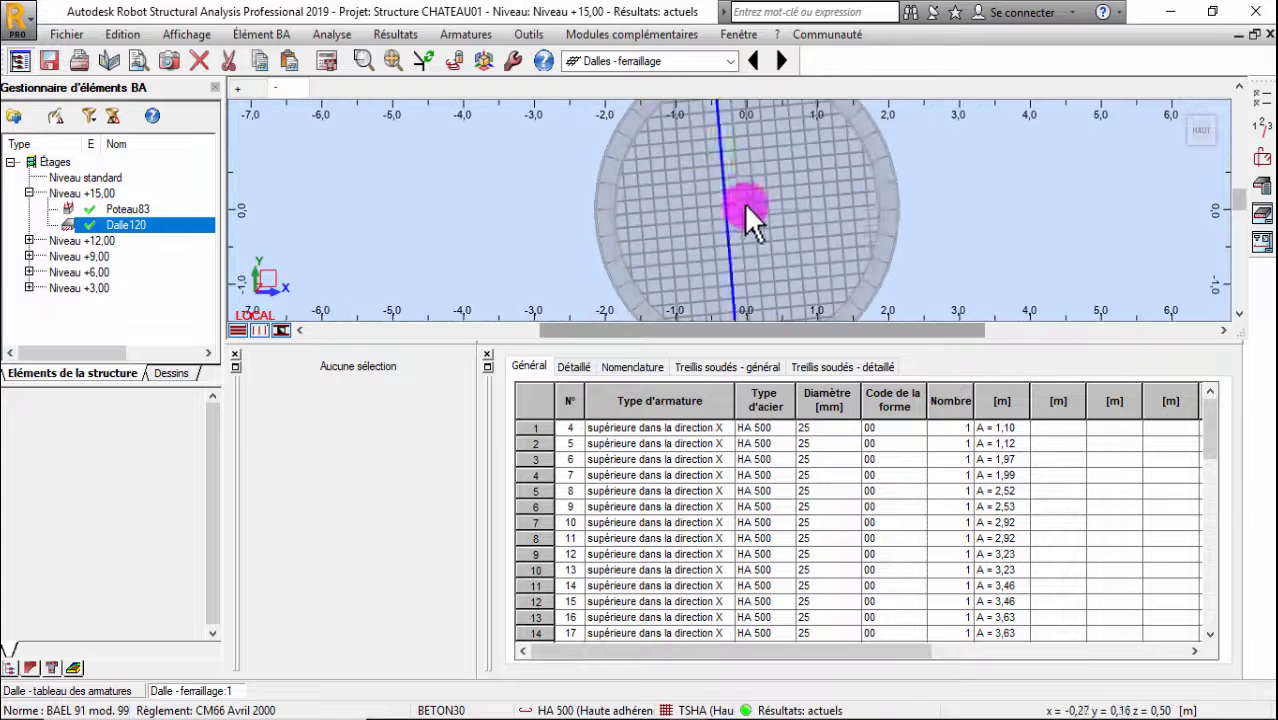
{"action": "scroll", "coordinate": [730, 190], "scroll_direction": "up", "scroll_amount": 3}
{"action": "scroll", "coordinate": [740, 205], "scroll_direction": "down", "scroll_amount": 2}
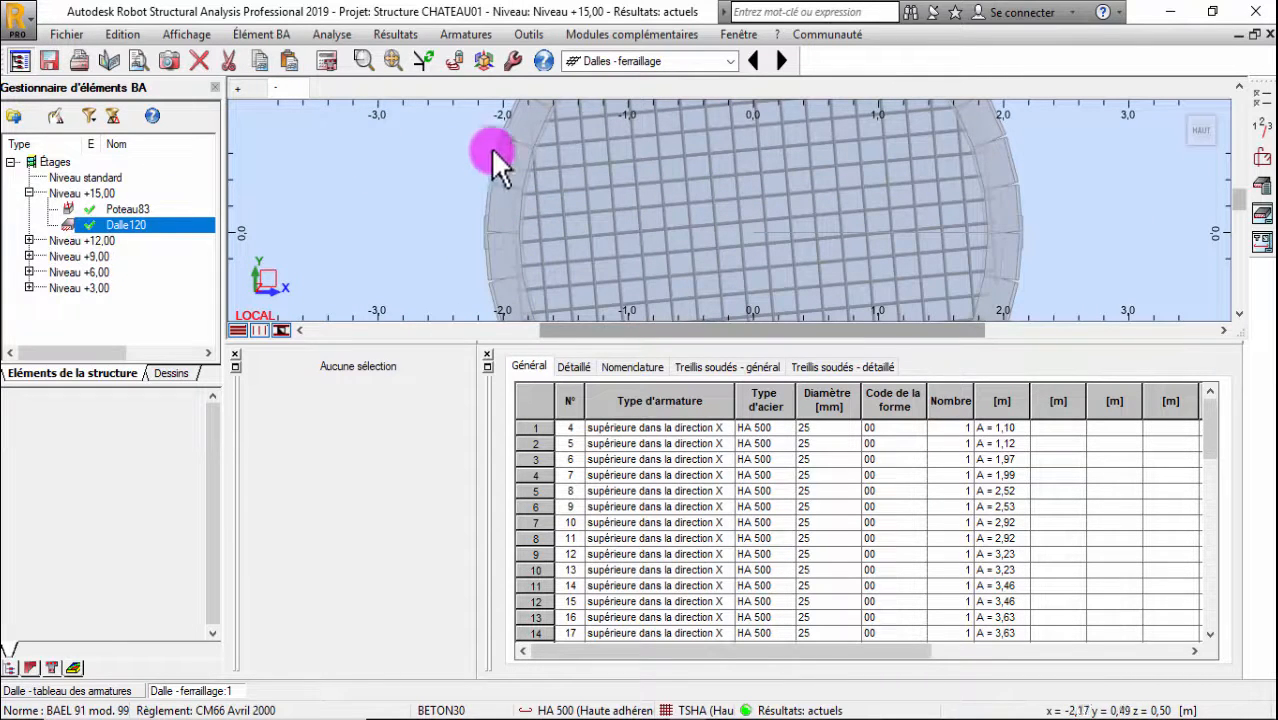
Return to the Geometry modelling layout and orbit the 3D water tower to view the tank from slightly above
{"action": "left_click", "coordinate": [731, 61]}
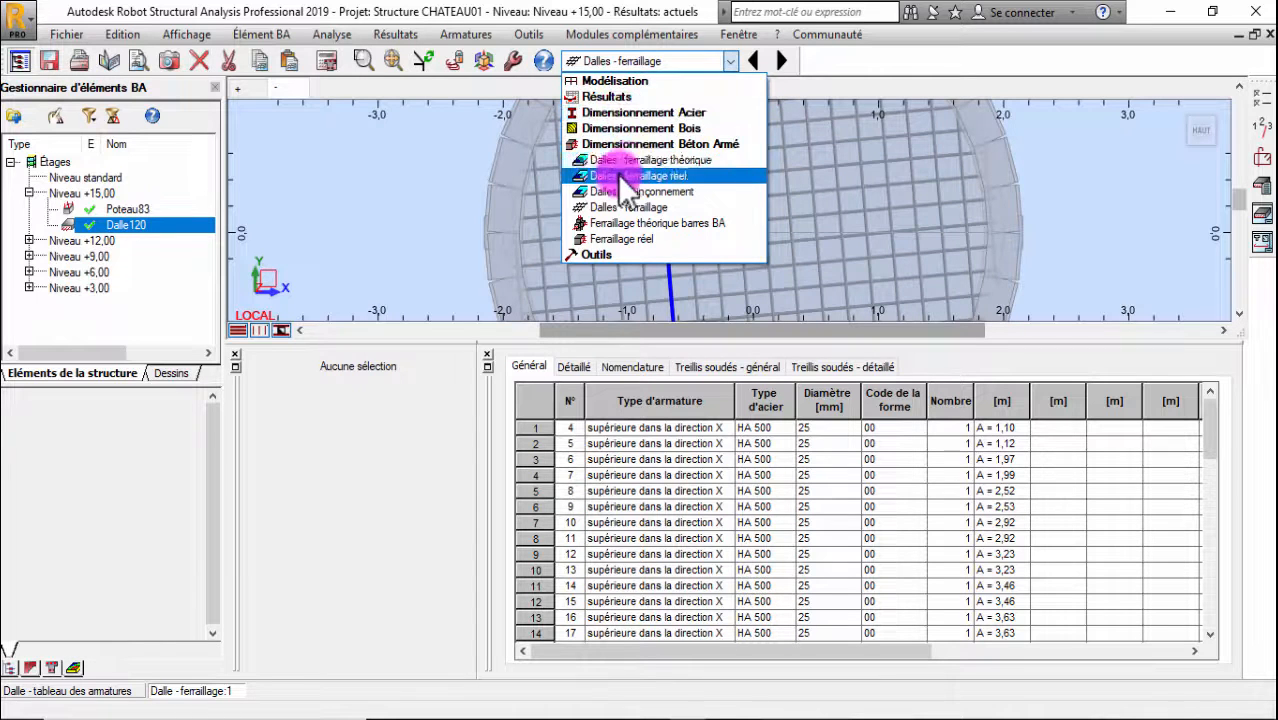
{"action": "left_click", "coordinate": [621, 80]}
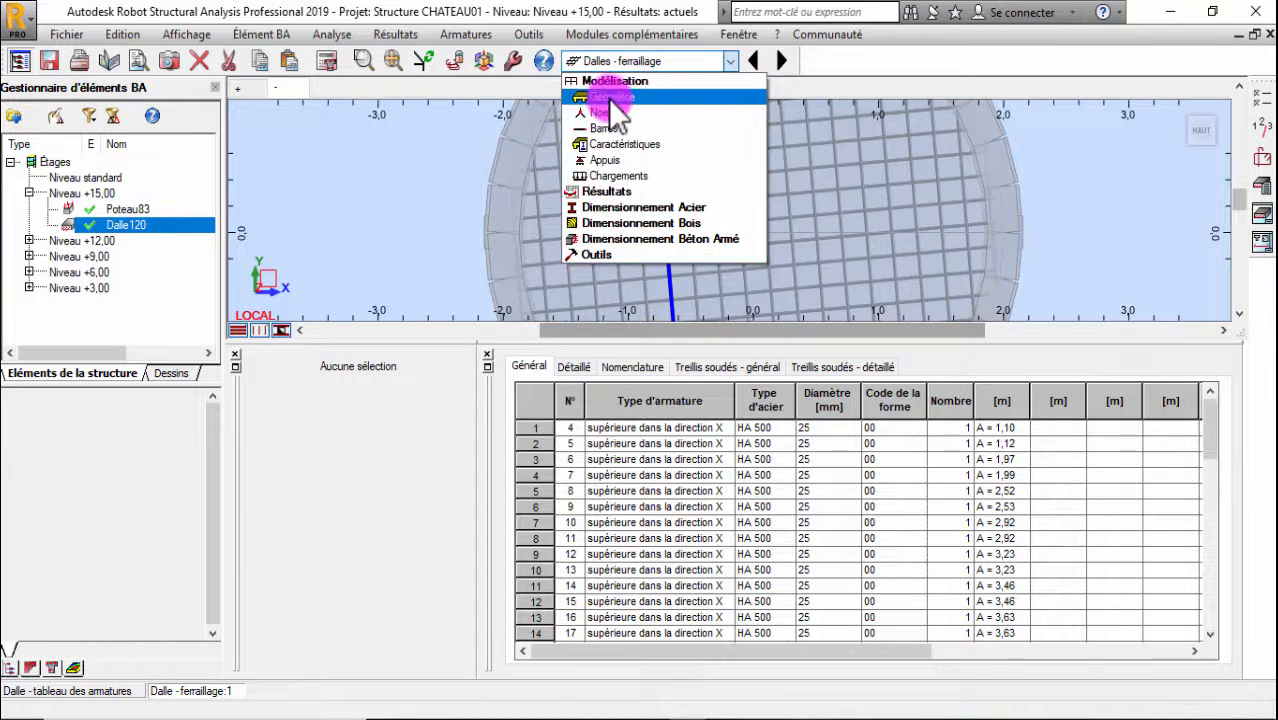
{"action": "left_click", "coordinate": [612, 97]}
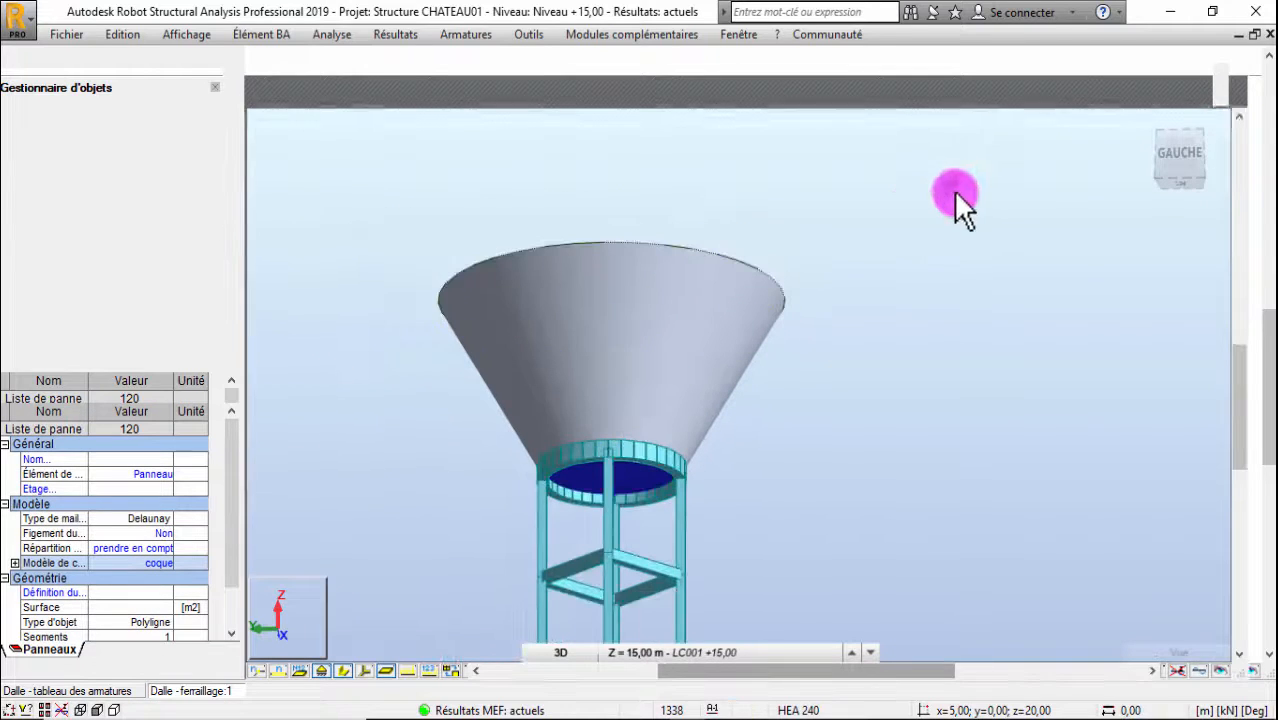
{"action": "right_click", "coordinate": [829, 193]}
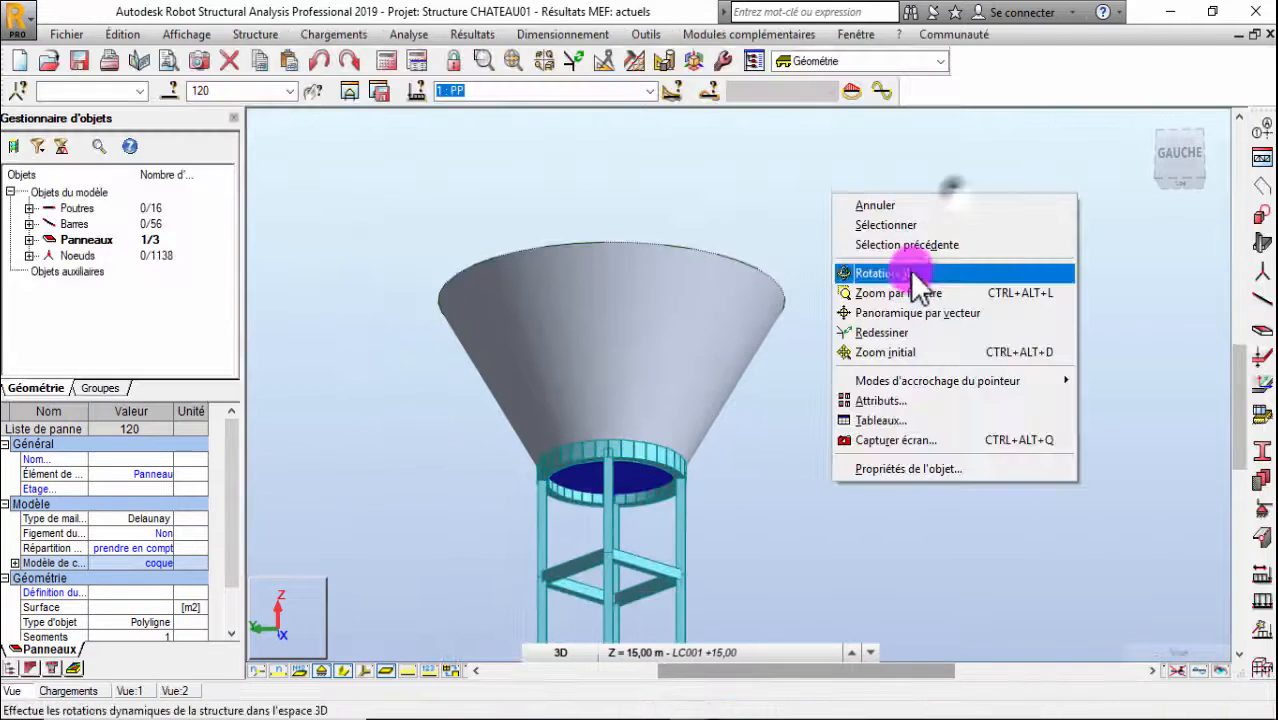
{"action": "left_click", "coordinate": [910, 270]}
{"action": "left_click_drag", "start_coordinate": [770, 257], "coordinate": [792, 322]}
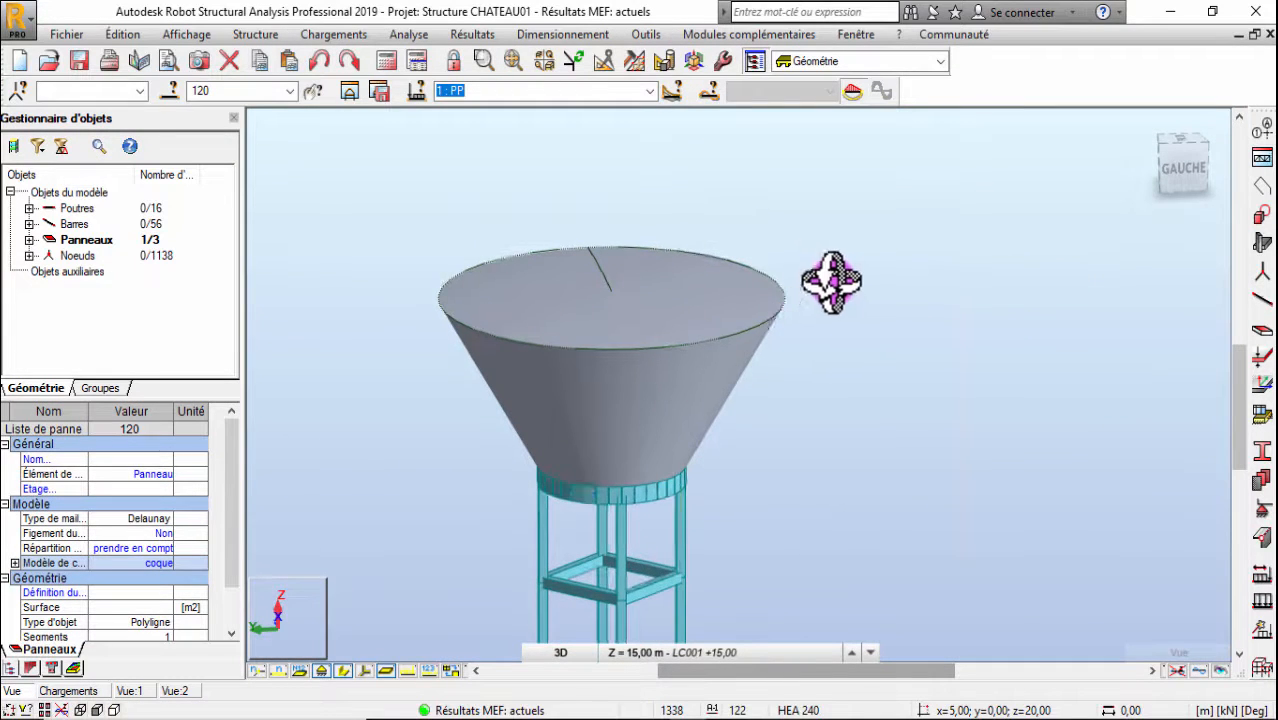
{"action": "right_click", "coordinate": [828, 280]}
{"action": "left_click", "coordinate": [821, 314]}
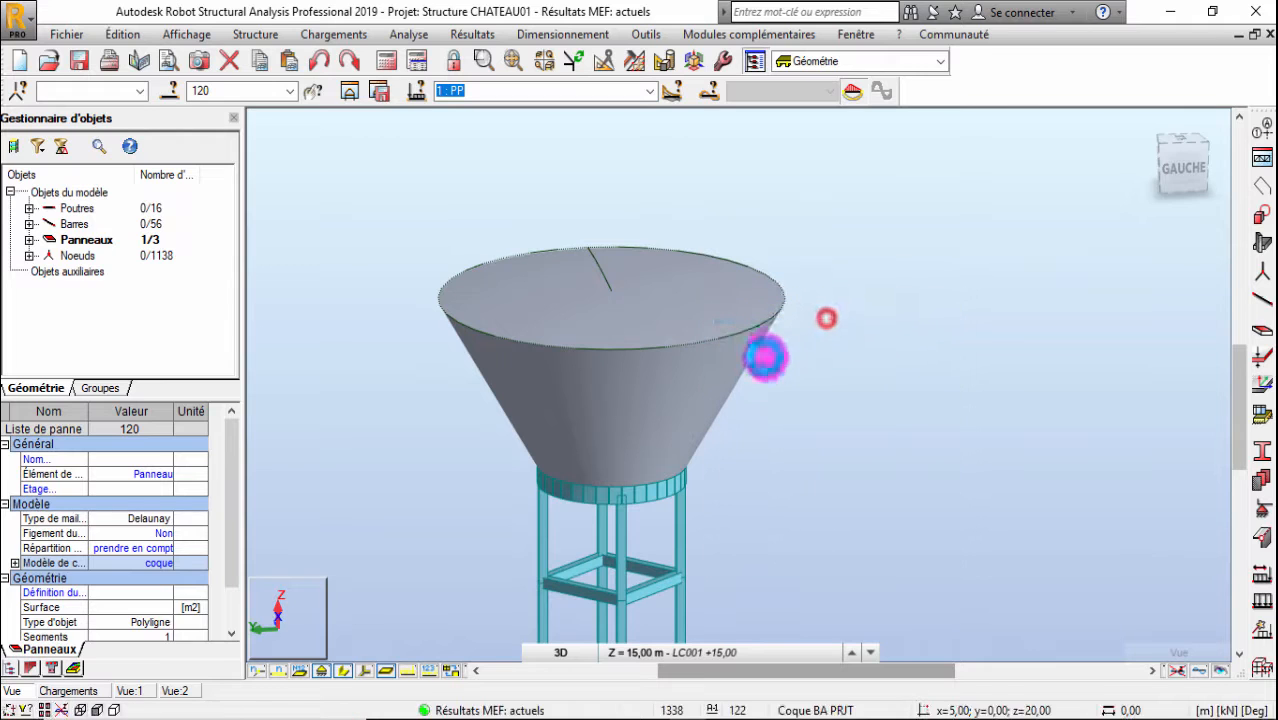
Try to launch real reinforcement design for the tank's conical wall panel 119, declining to save the project changes
{"action": "left_click", "coordinate": [701, 373]}
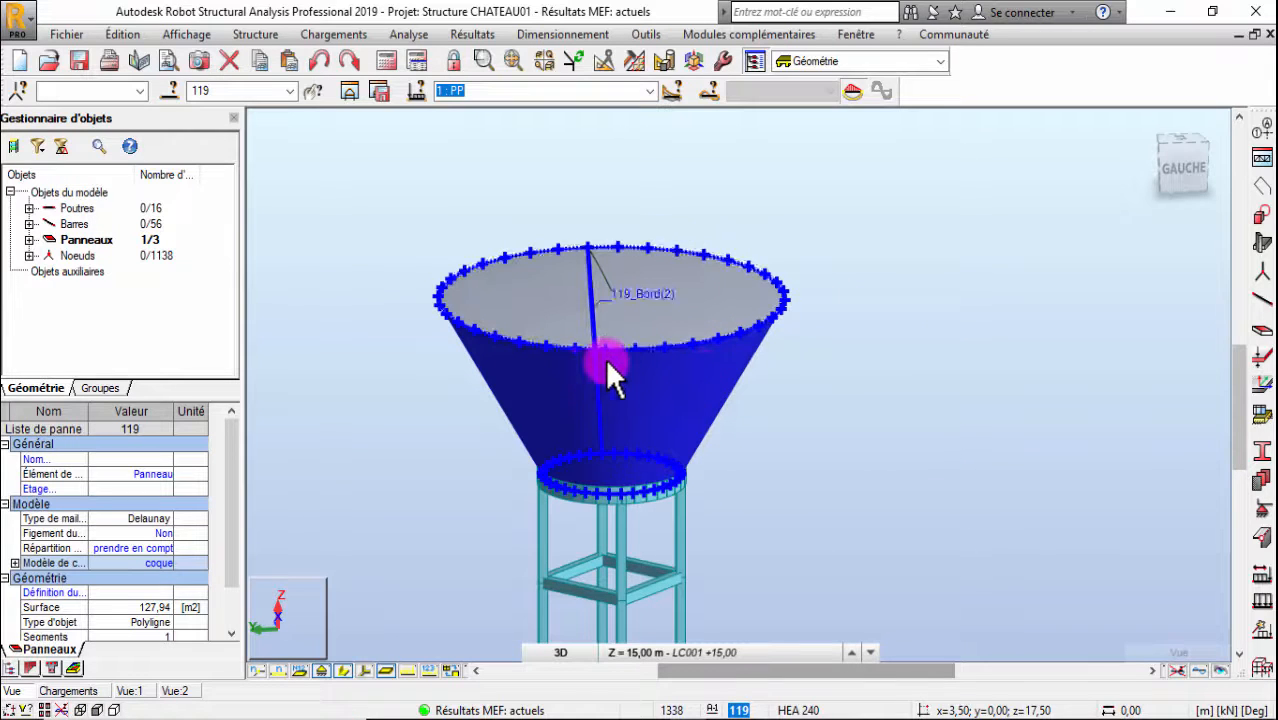
{"action": "left_click", "coordinate": [537, 45]}
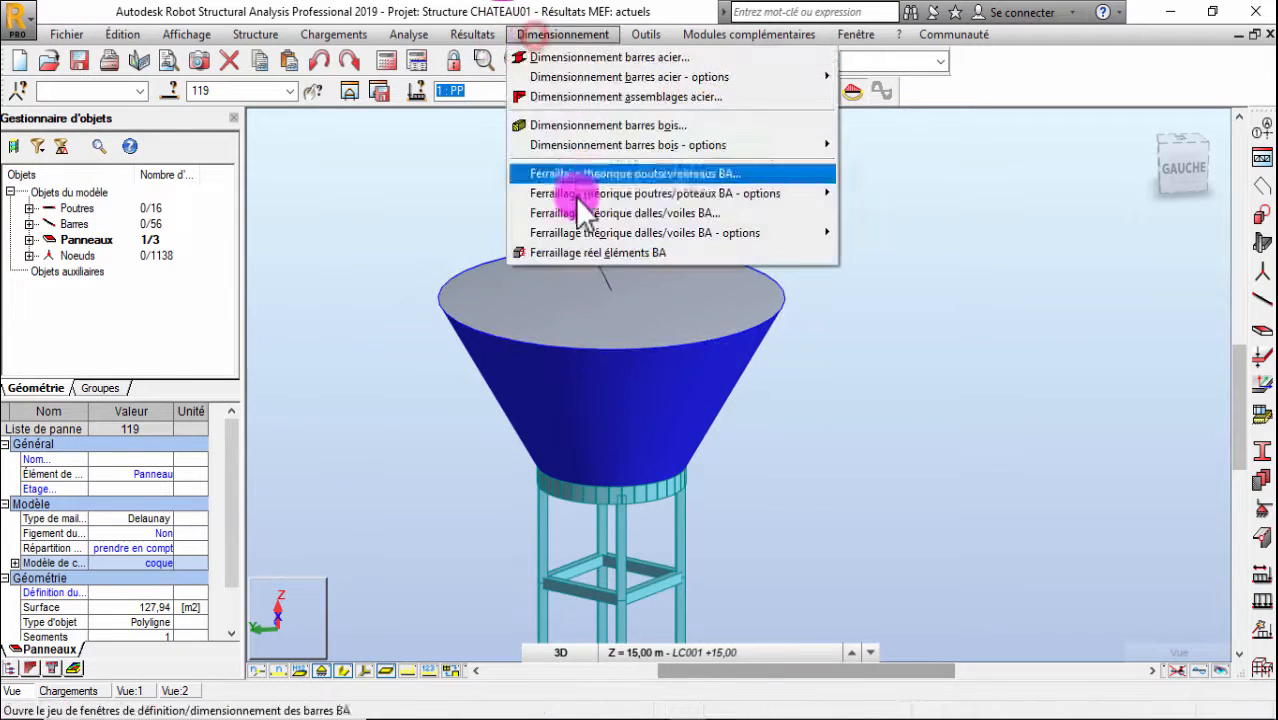
{"action": "left_click", "coordinate": [580, 250]}
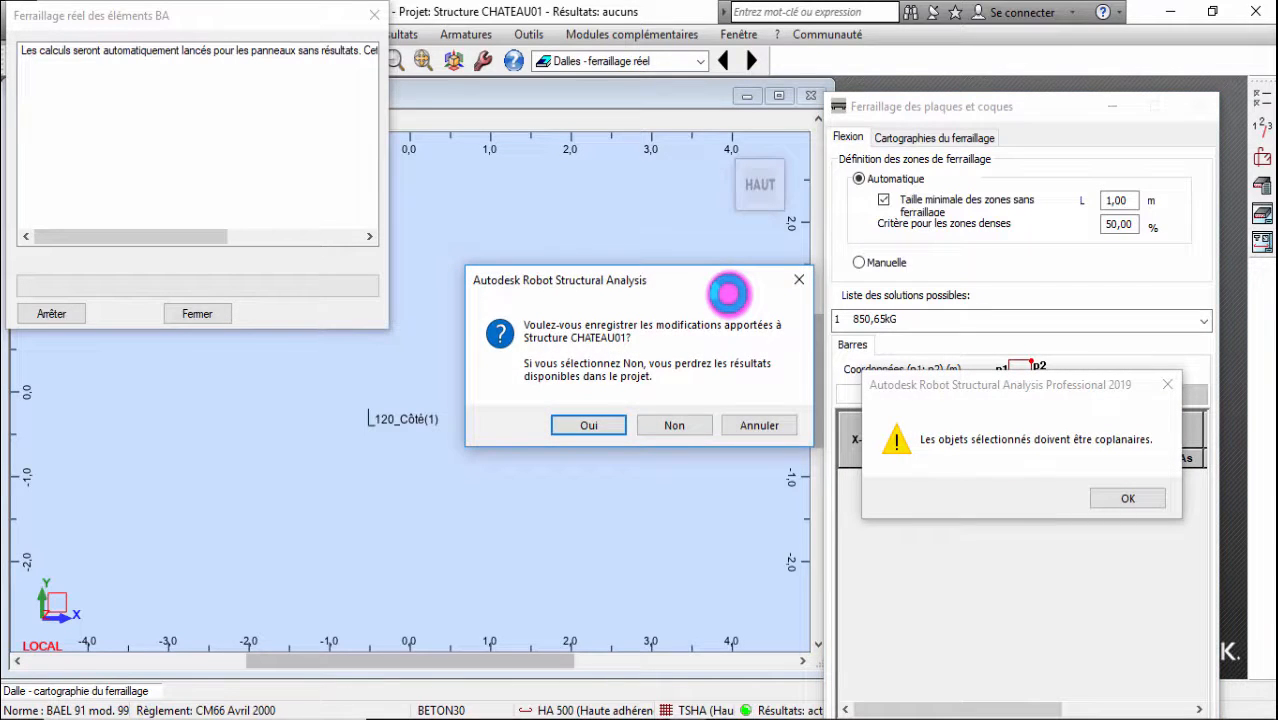
{"action": "key", "text": "Tab"}
{"action": "key", "text": "Return"}
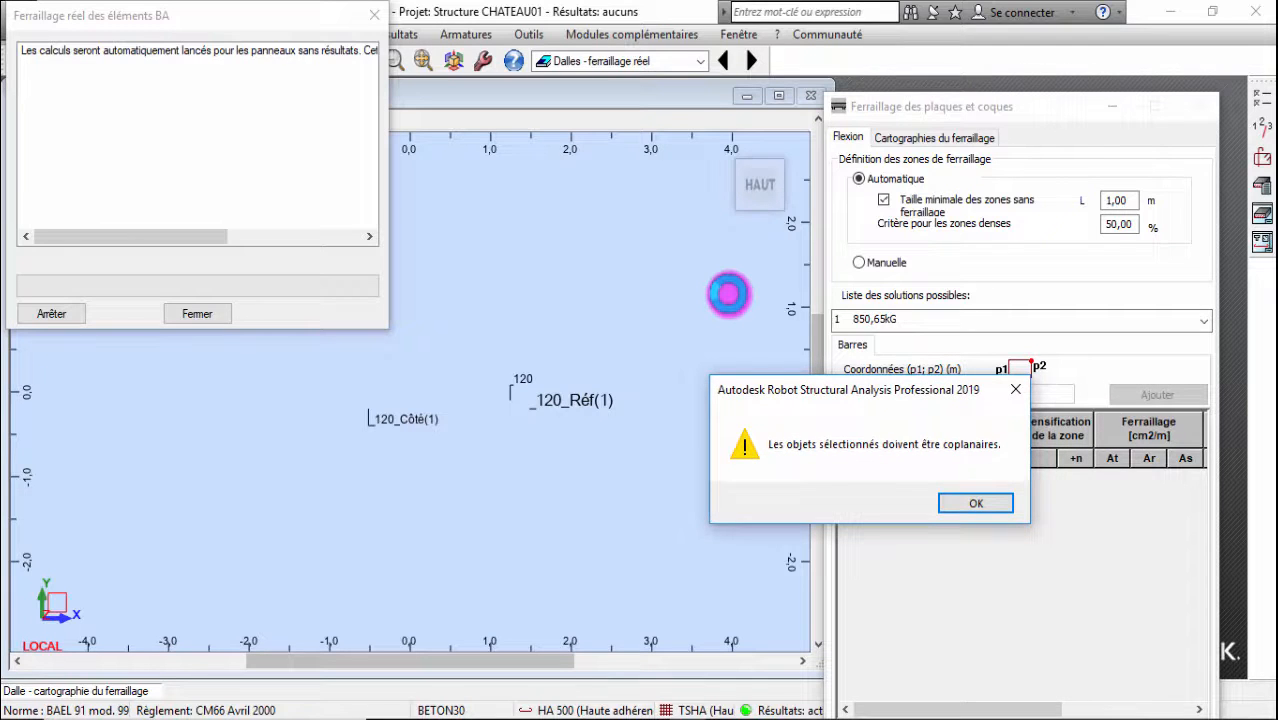
{"action": "left_click_drag", "start_coordinate": [794, 384], "coordinate": [690, 373]}
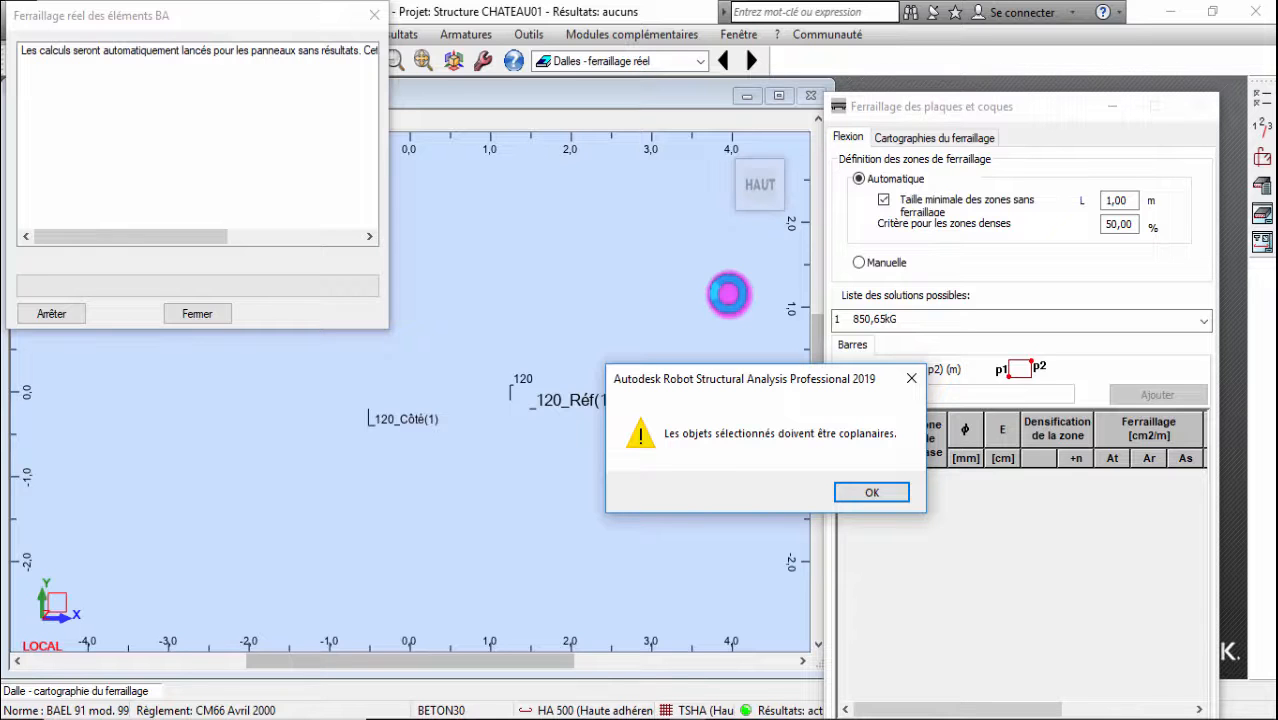
{"action": "key", "text": "Return"}
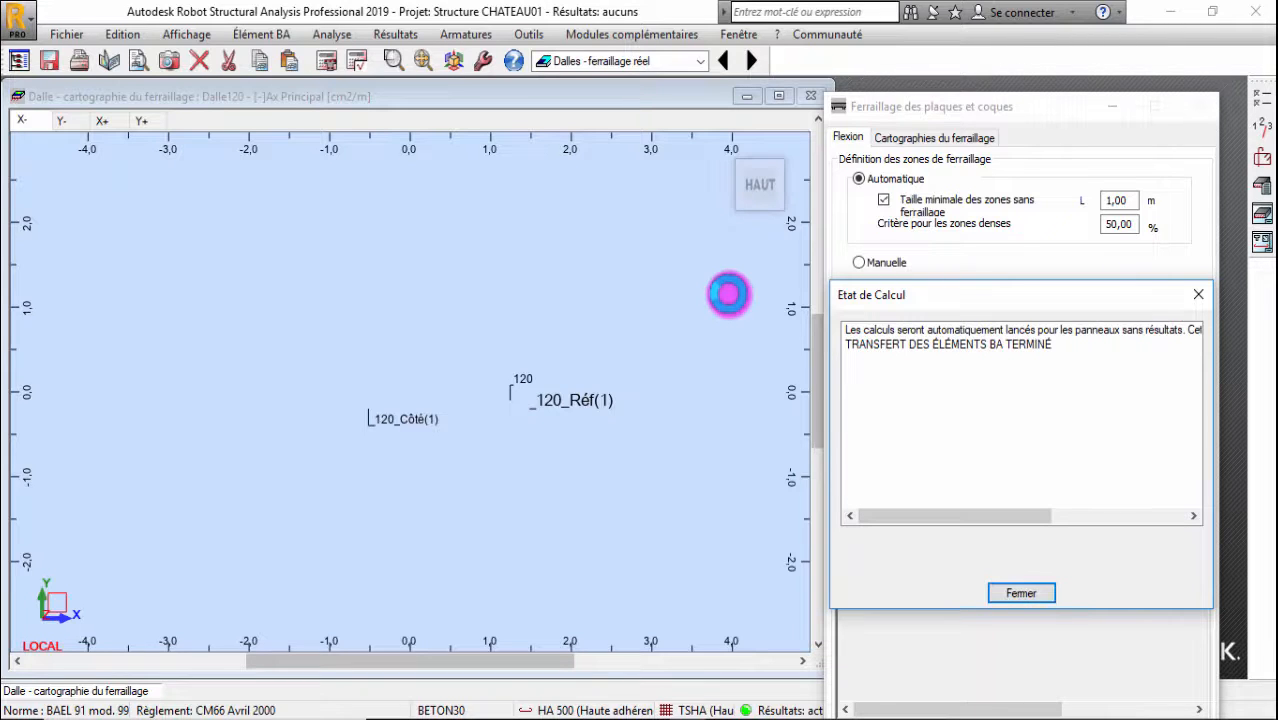
{"action": "left_click_drag", "start_coordinate": [1140, 301], "coordinate": [974, 286]}
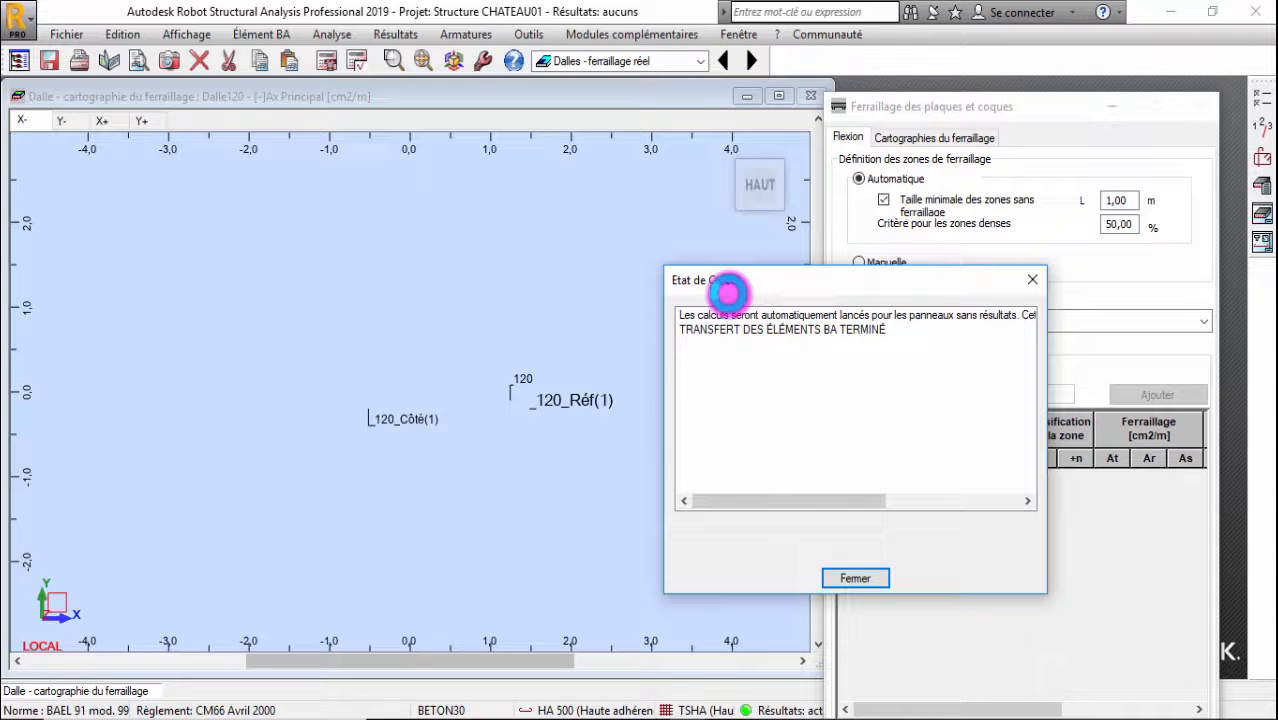
{"action": "mouse_move", "coordinate": [790, 501]}
{"action": "left_mouse_down"}
{"action": "mouse_move", "coordinate": [840, 501]}
{"action": "mouse_move", "coordinate": [790, 501]}
{"action": "left_mouse_up"}
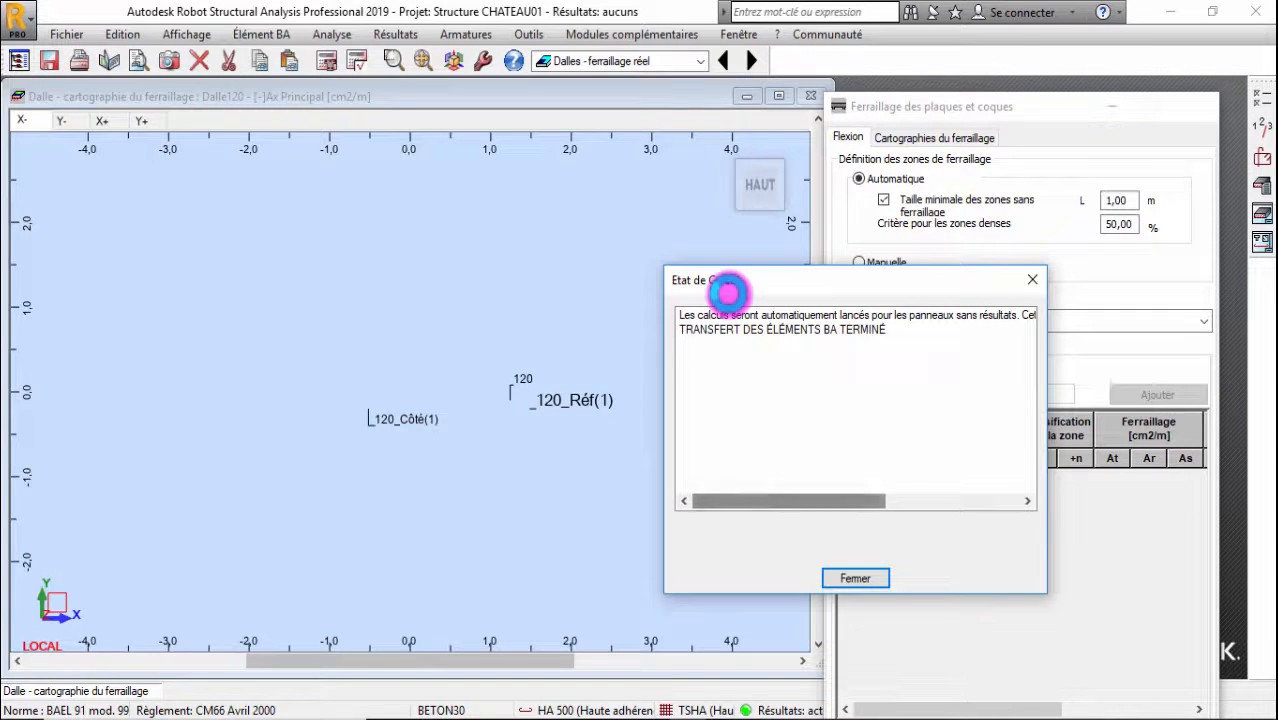